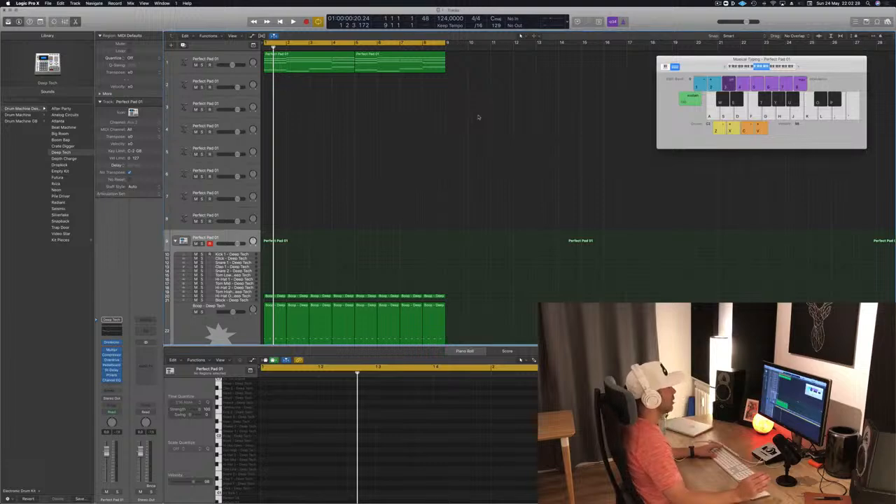
- Try swapping the third and fourth chords in the first Perfect Pad 01 region on track 1
key(space)
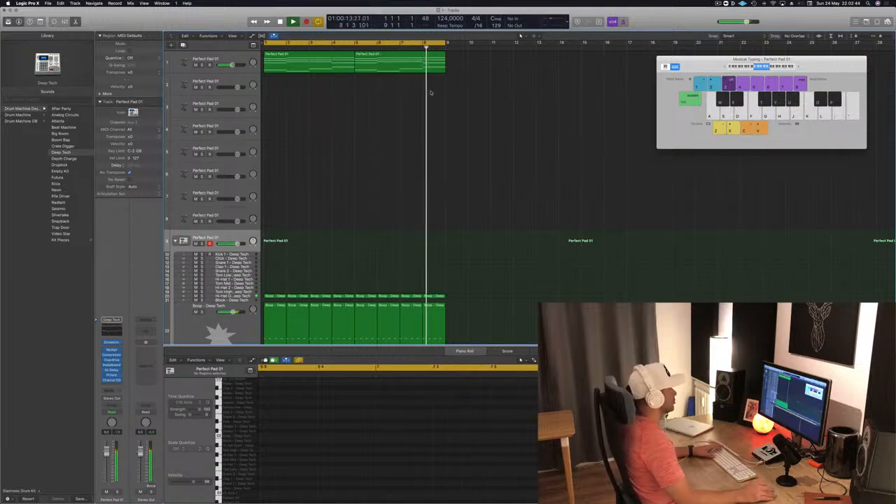
key(space)
click(310, 60)
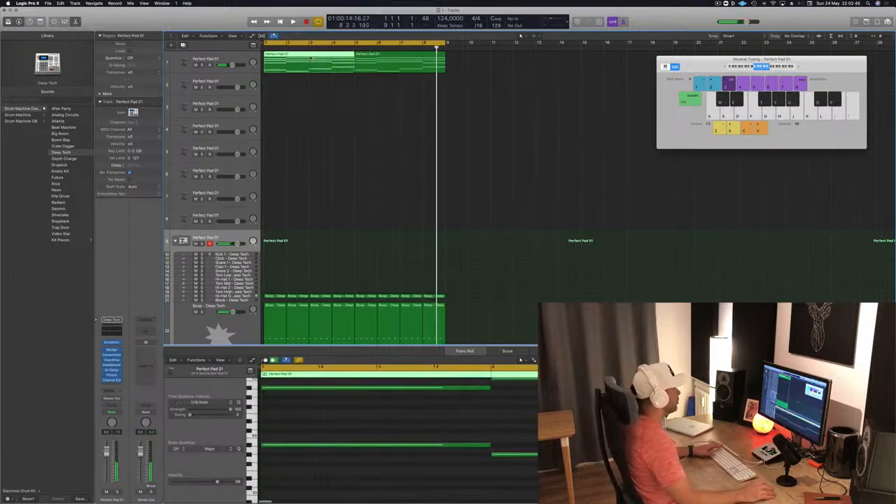
scroll(495, 426, left, 3)
scroll(496, 425, down, 4)
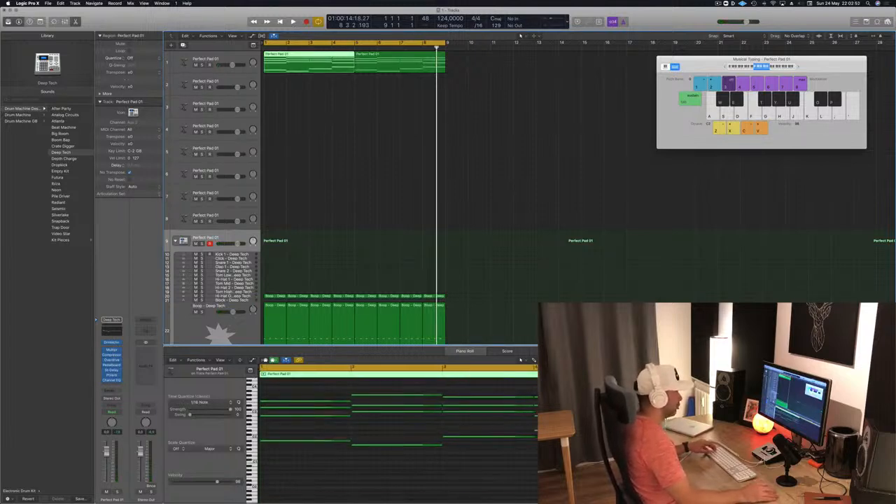
drag(624, 375, 763, 375)
drag(461, 387, 481, 460)
drag(488, 399, 672, 398)
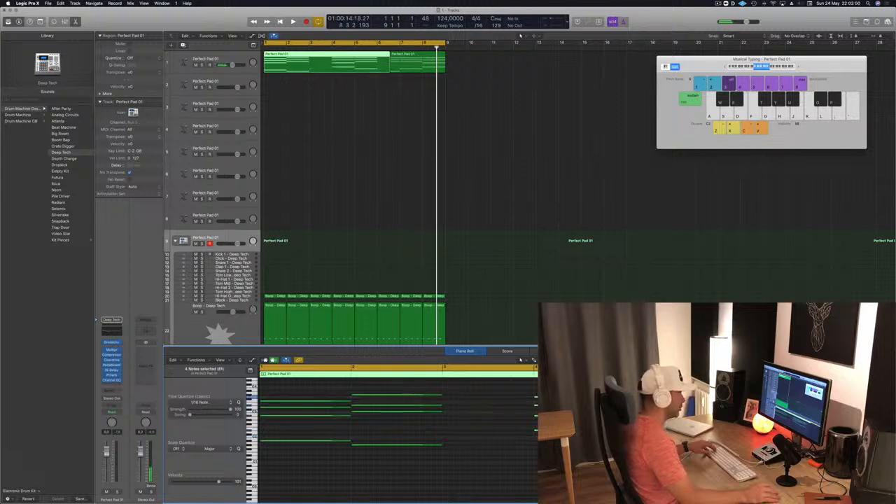
drag(530, 398, 476, 400)
drag(609, 385, 654, 451)
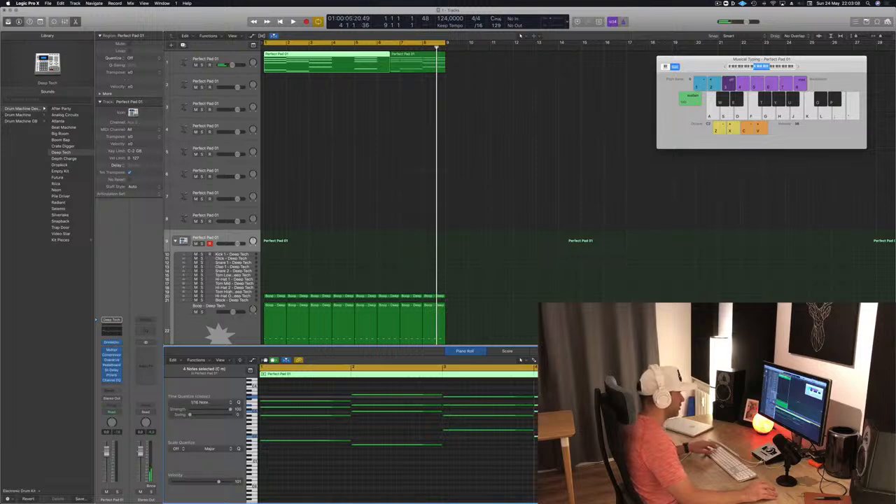
- Try splitting the first pad region at bar 5 and deleting all pad material after that point
key(Return)
key(space)
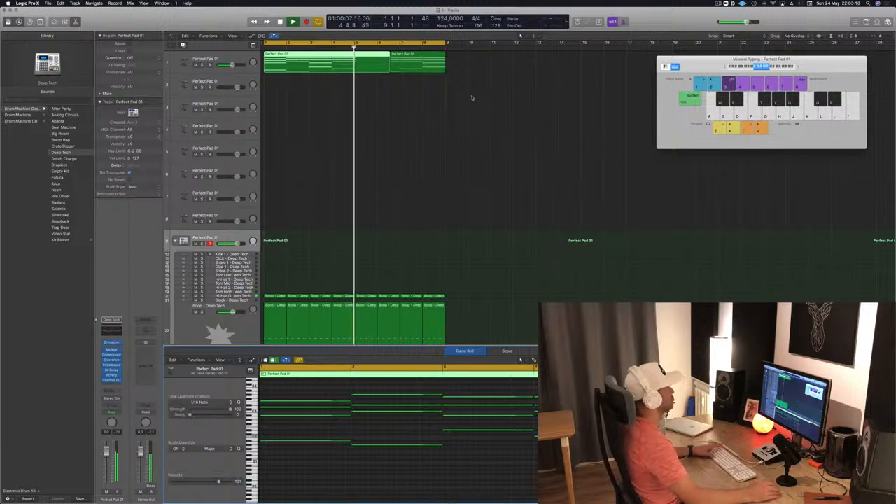
key(super+t)
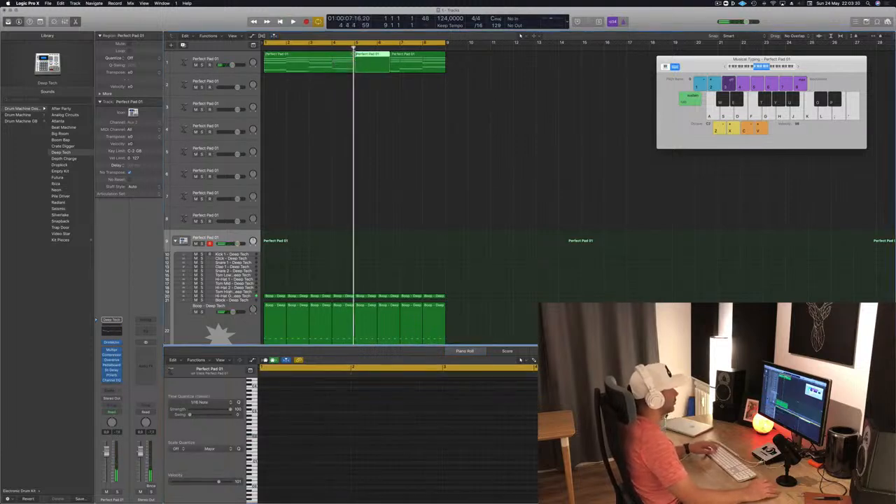
drag(408, 60, 436, 62)
key(Delete)
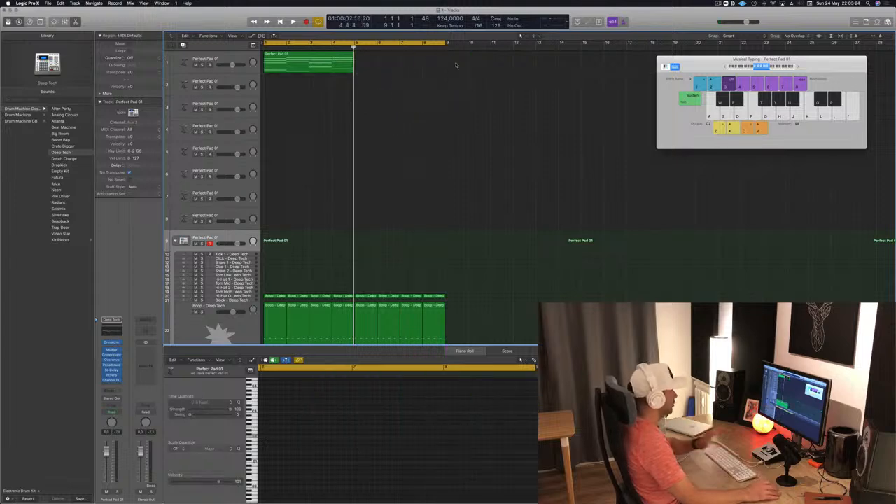
- Play the four-bar pad region and open the Alchemy instrument of the first Perfect Pad 01 track
click(306, 60)
key(space)
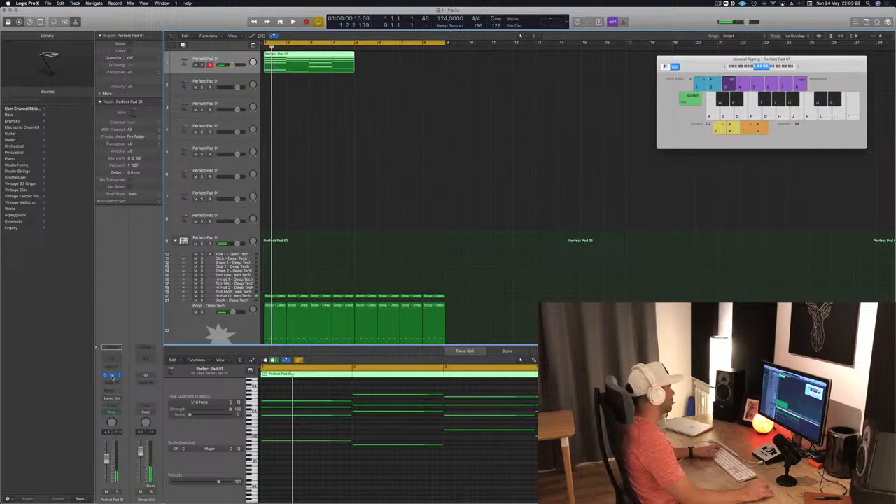
click(111, 375)
key(space)
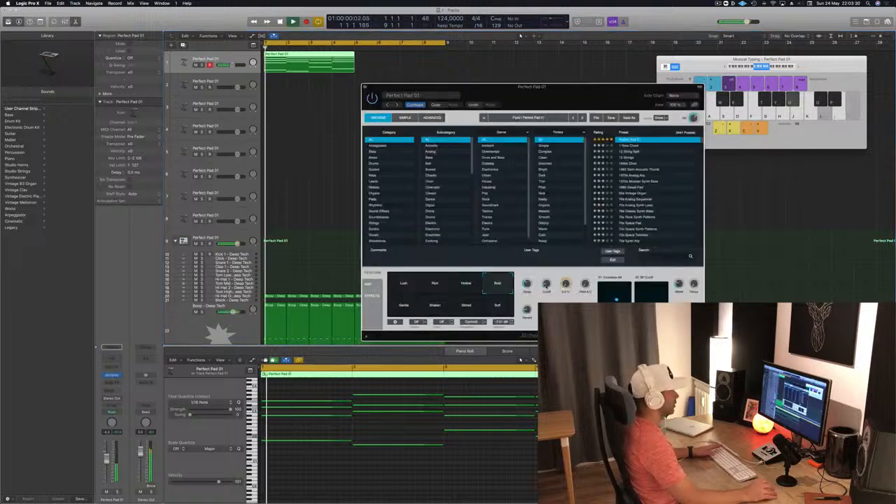
drag(578, 96, 671, 61)
click(405, 121)
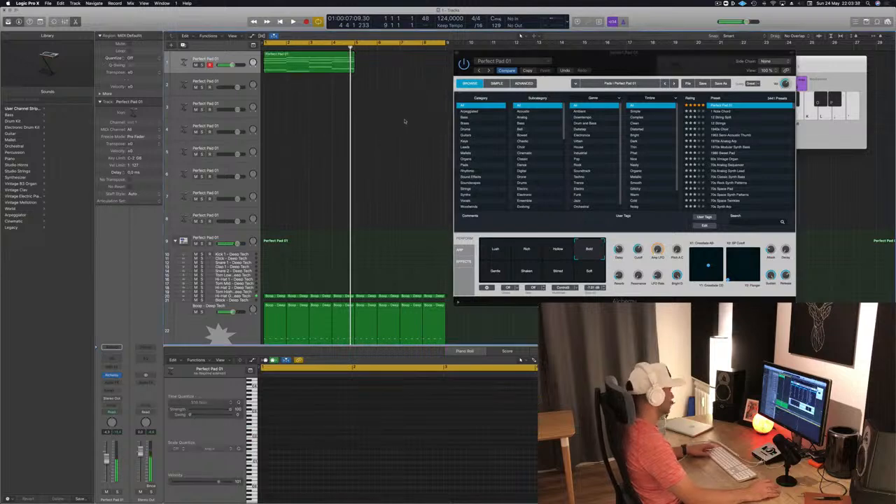
- Undo the pad region's deletion, split and chord swap
key(super+z)
key(super+z)
key(super+z)
key(super+z)
key(super+z)
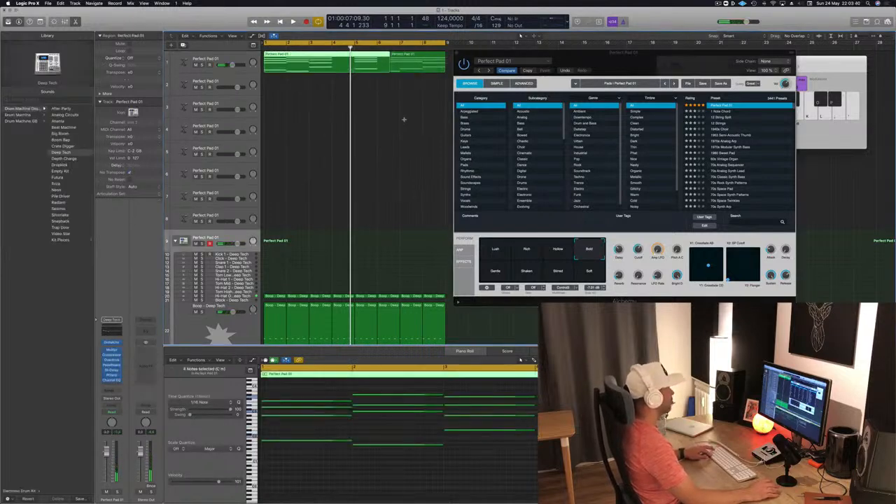
key(super+z)
key(super+z)
key(super+z)
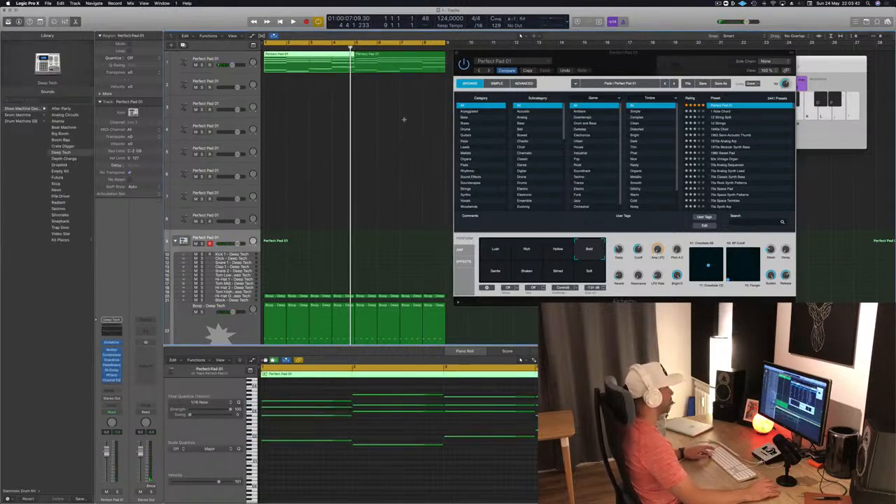
- Play the arrangement from the beginning and close the Alchemy window
key(Return)
key(space)
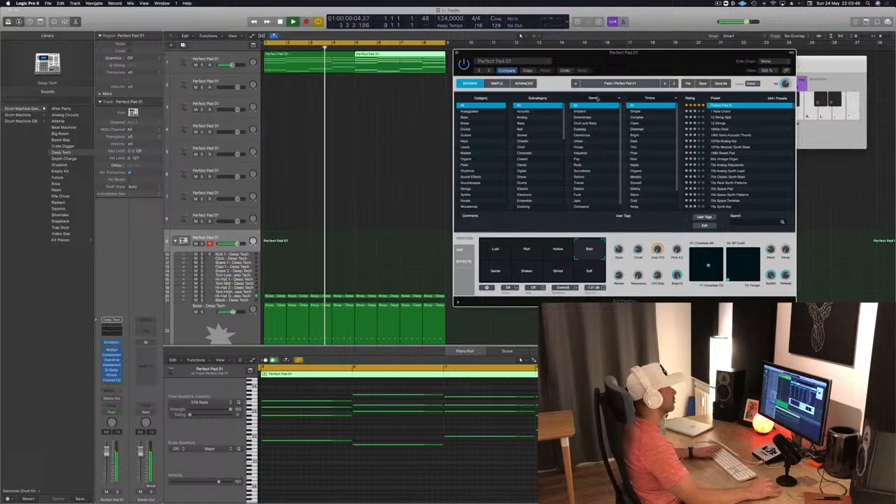
click(457, 53)
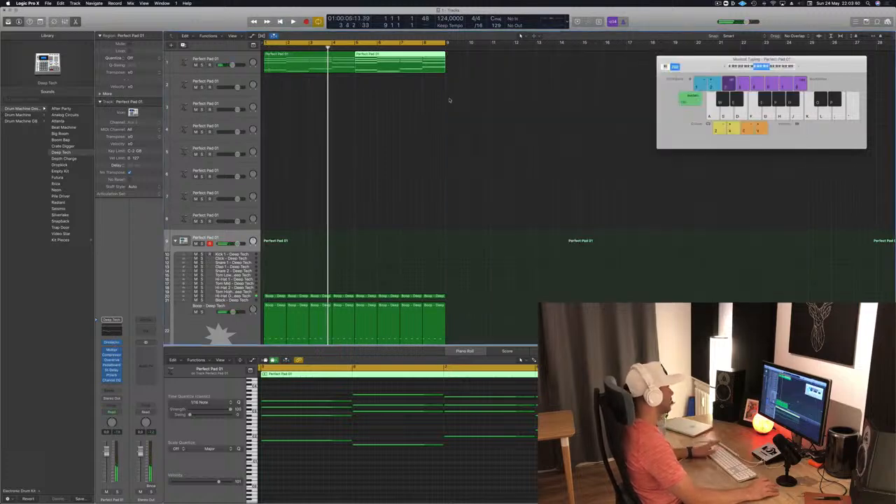
click(422, 109)
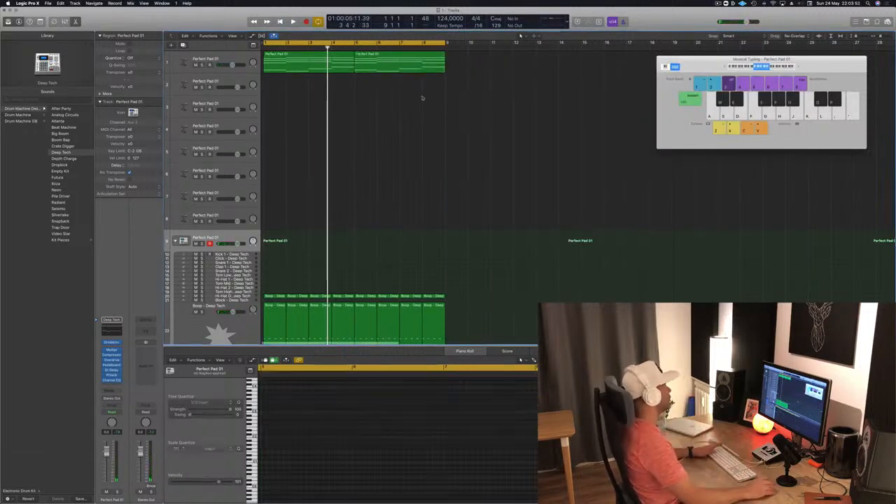
- Copy the first Perfect Pad 01 region from track 1 to the start of track 2
scroll(336, 70, down, 1)
click(328, 63)
scroll(398, 163, up, 1)
key(space)
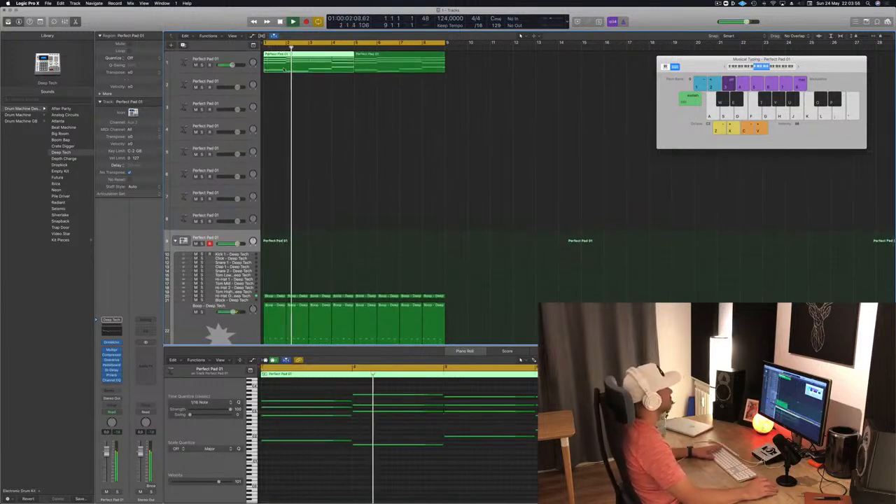
mouse_move(296, 62)
mouse_down()
mouse_move(296, 84)
mouse_move(298, 66)
mouse_up()
key(space)
key(space)
click(297, 83)
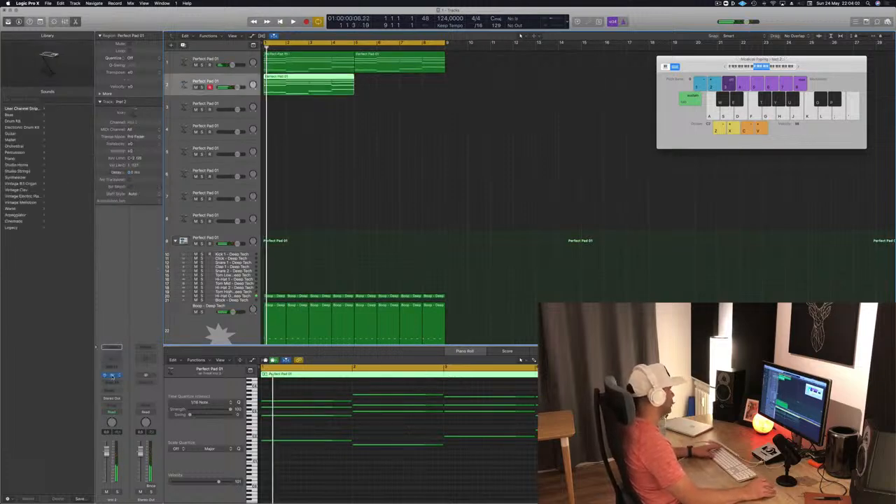
- Open Alchemy on track 2, filter its presets to Bass, try 808 Bass and load 70s Synth Lead Hero
click(111, 376)
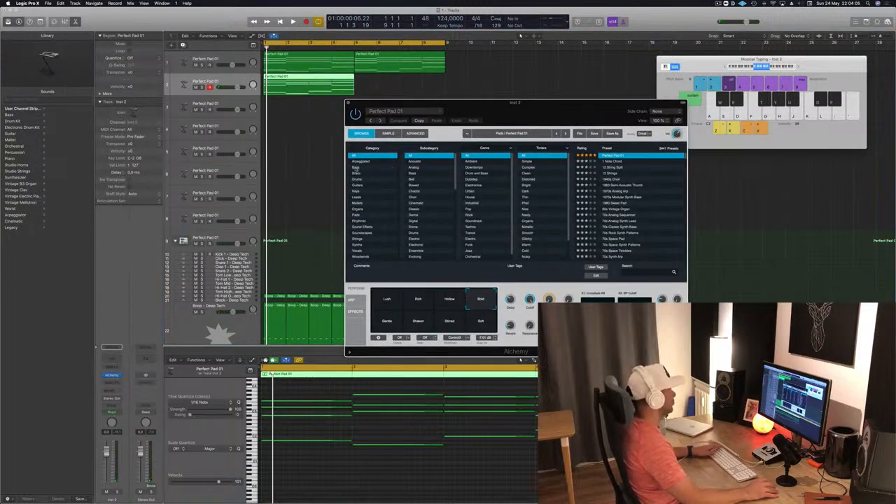
click(356, 168)
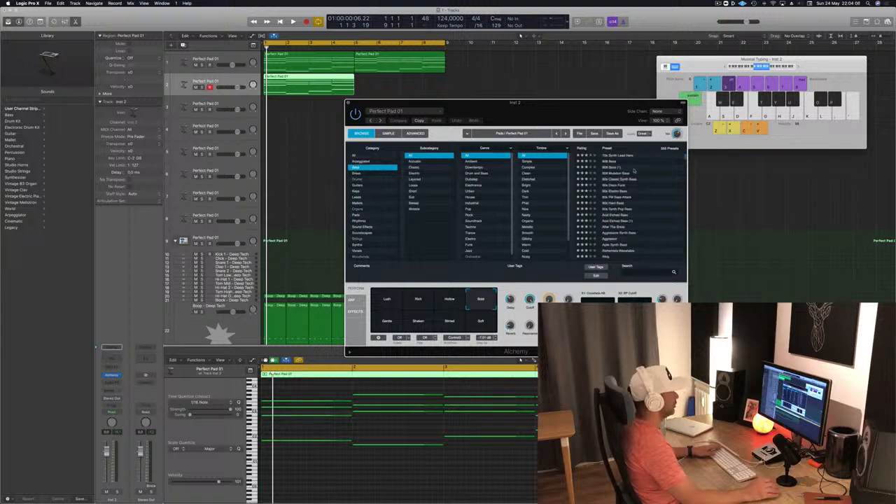
click(611, 161)
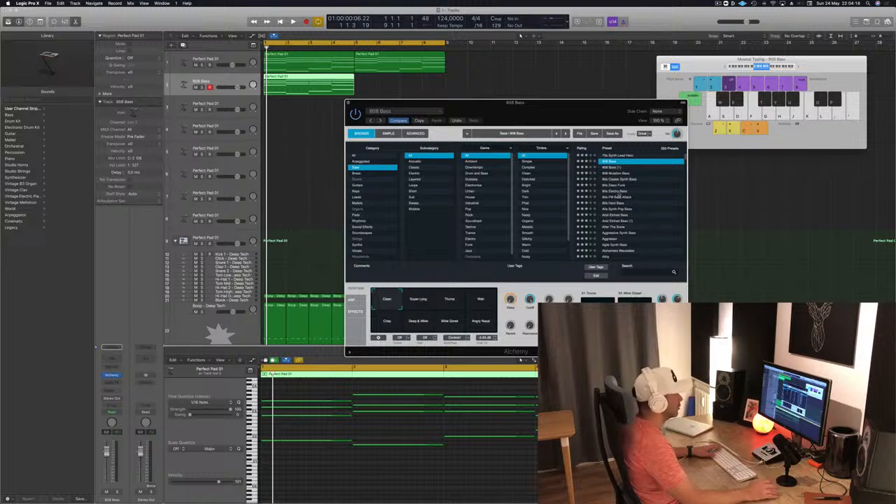
click(620, 190)
click(620, 155)
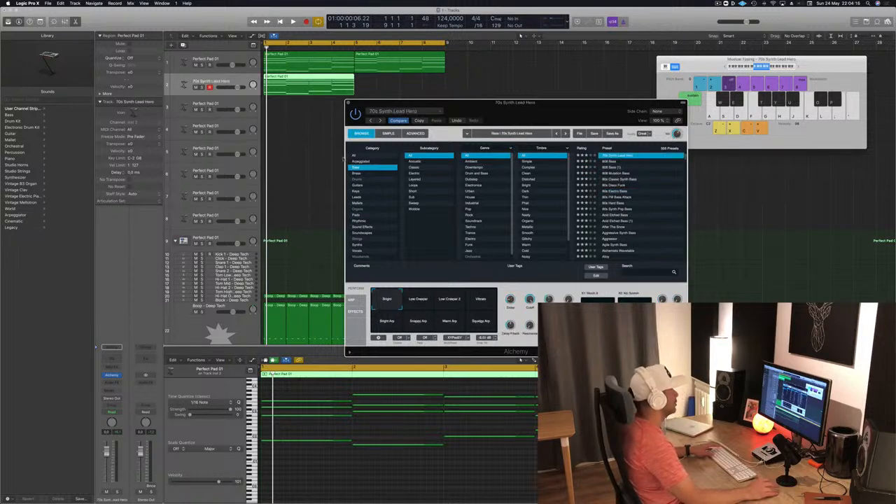
- Delete the upper chord notes in the track 2 region, leaving only the lowest note of each chord
scroll(336, 429, down, 2)
drag(282, 391, 488, 421)
key(Delete)
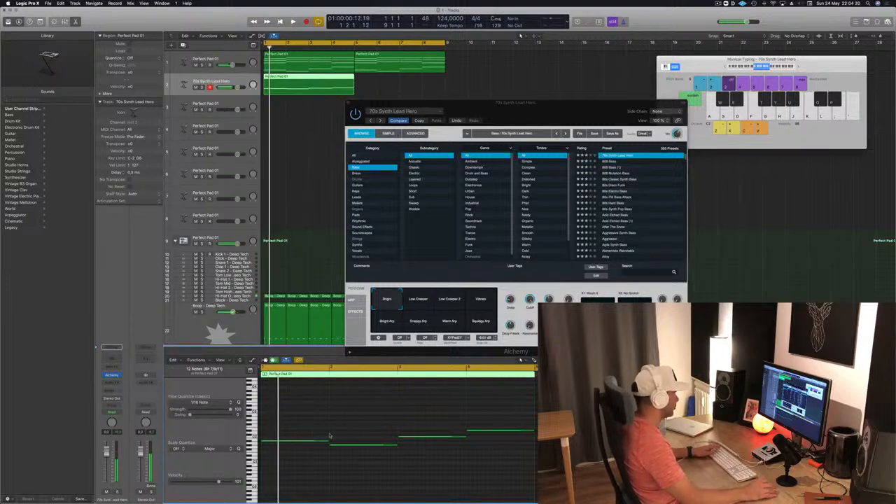
key(space)
- Shorten all four bass notes together and try placing a copy of each within its bar
key(super+a)
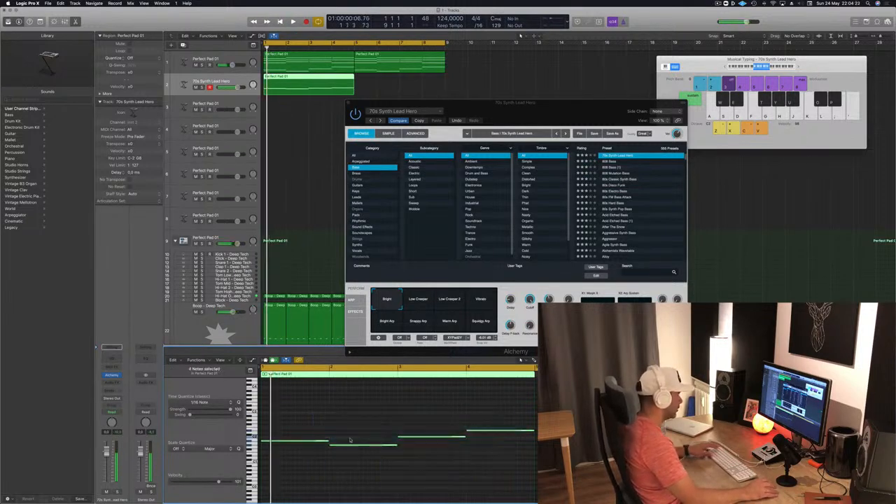
drag(328, 440, 268, 442)
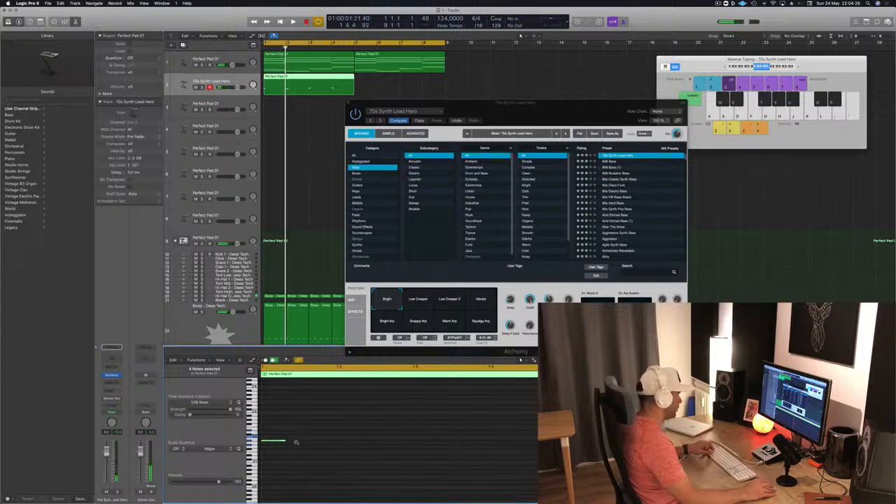
drag(285, 441, 378, 443)
key(space)
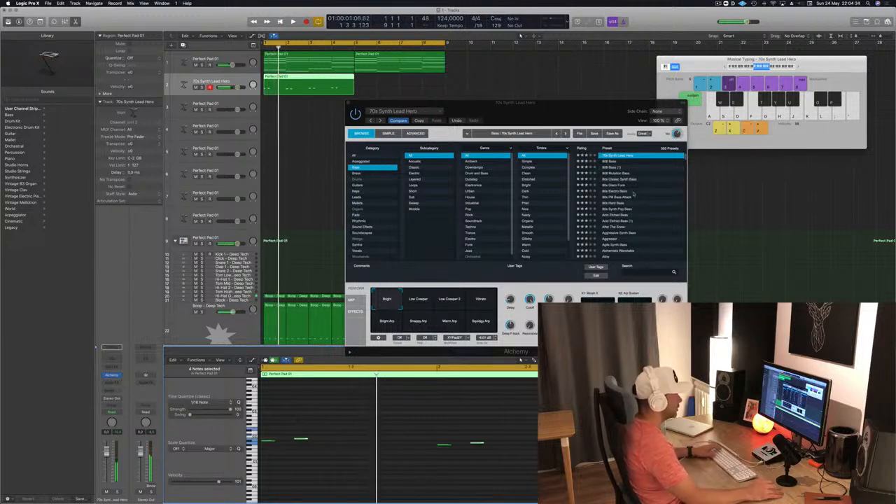
- Load the Lazarus bass preset on track 2 and copy the four bass notes to just after the originals
scroll(620, 168, up, 2)
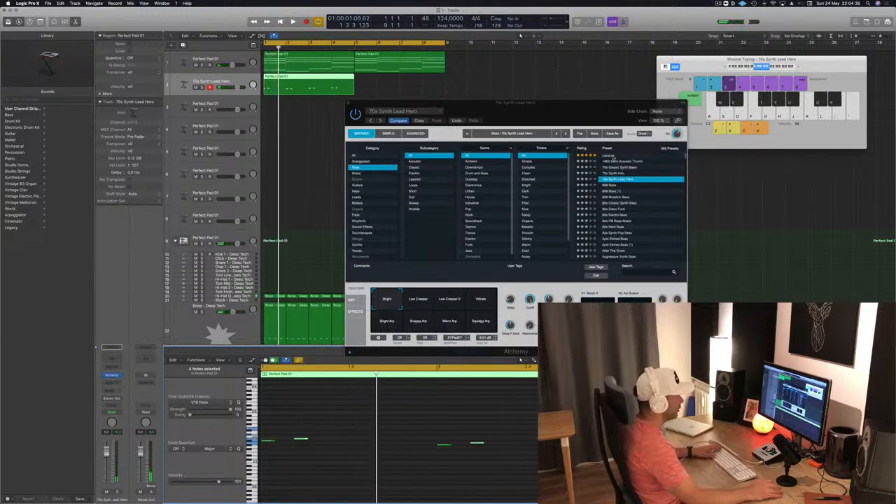
click(612, 156)
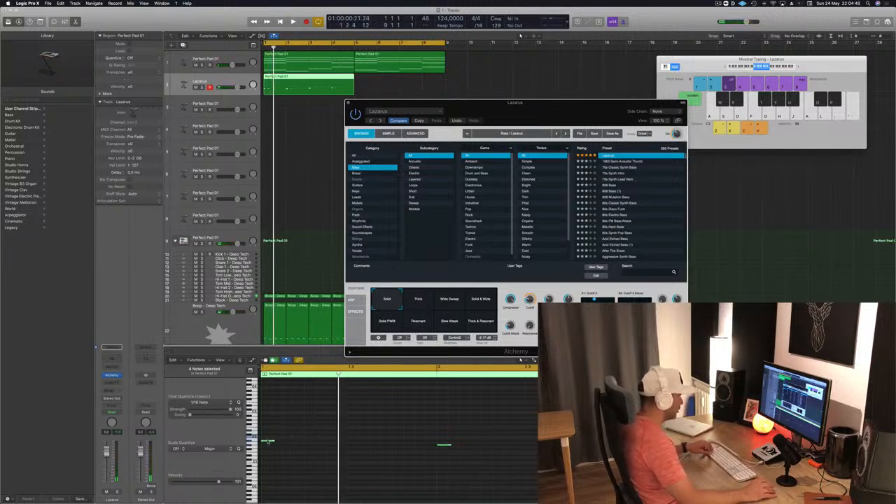
drag(269, 442, 303, 444)
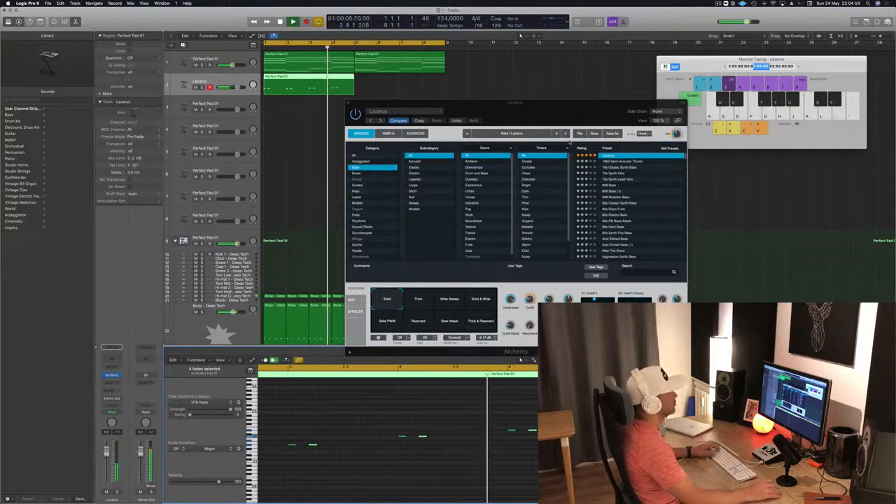
- Duplicate the bass region on track 2 so the copy starts at bar 5
drag(539, 106, 669, 102)
drag(301, 80, 390, 84)
key(space)
drag(598, 100, 634, 81)
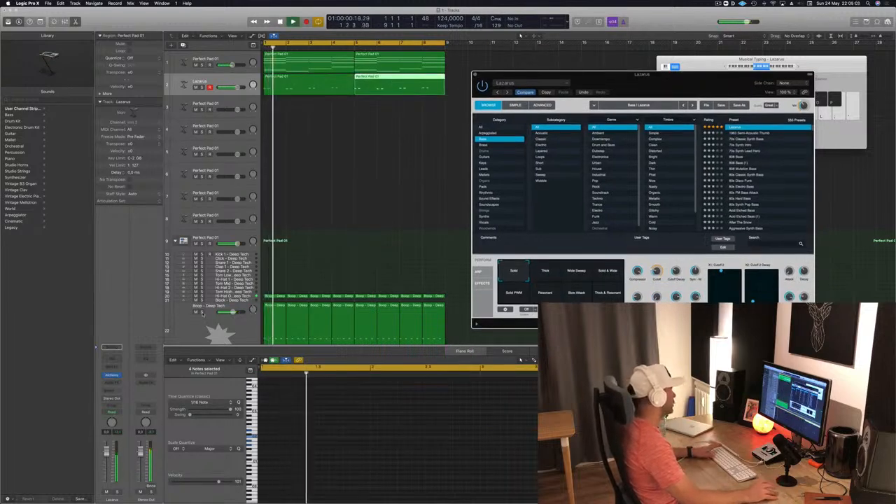
- Solo the Boop - Deep Tech track briefly during playback, unsolo it and hide the Alchemy window
click(201, 311)
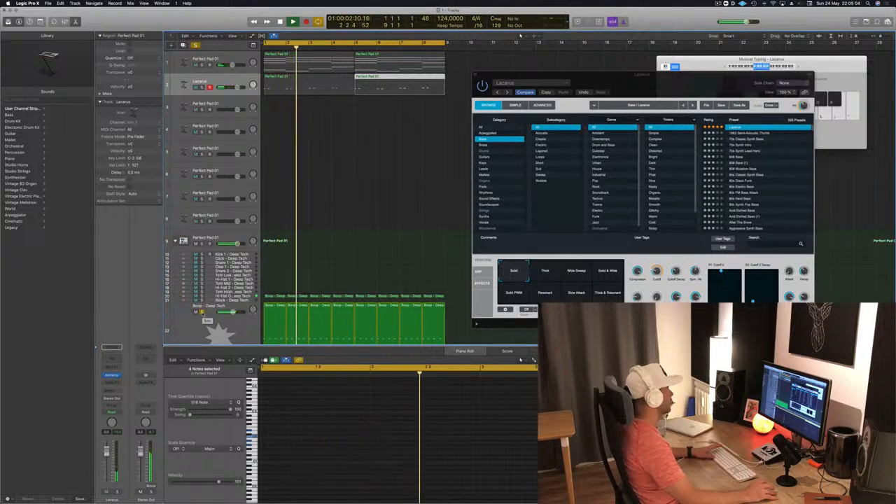
click(203, 312)
key(Return)
drag(688, 83, 562, 152)
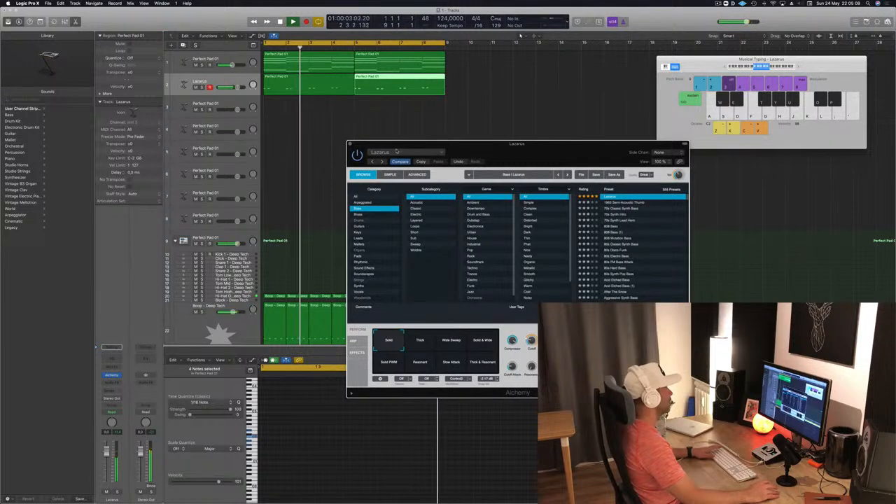
key(v)
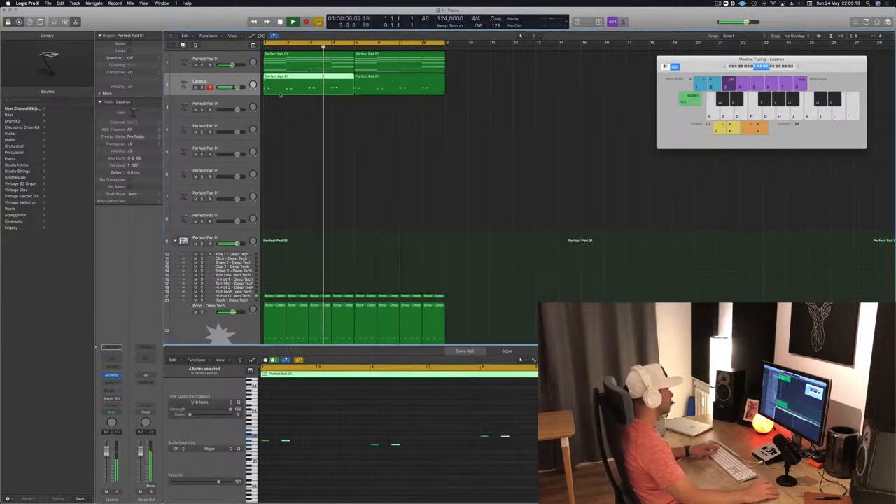
- Copy the bass notes further along each bar in the first bass region and play the pattern
scroll(316, 396, down, 2)
click(323, 436)
drag(264, 443, 329, 442)
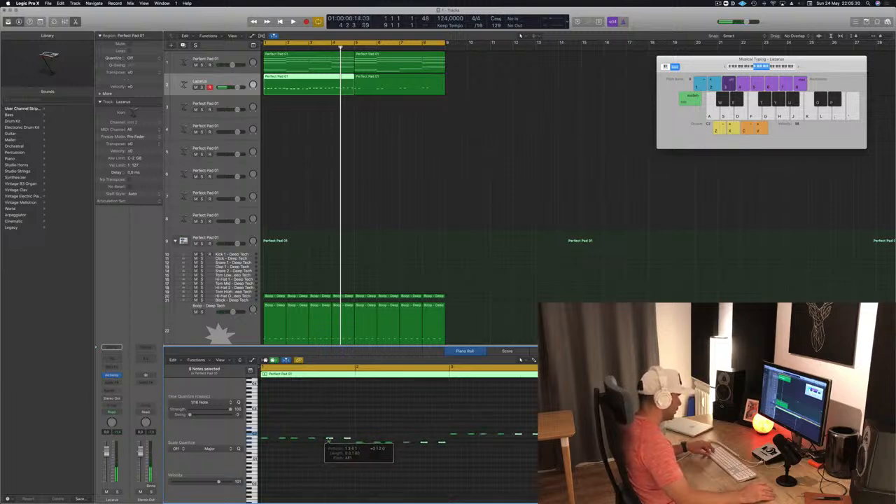
key(space)
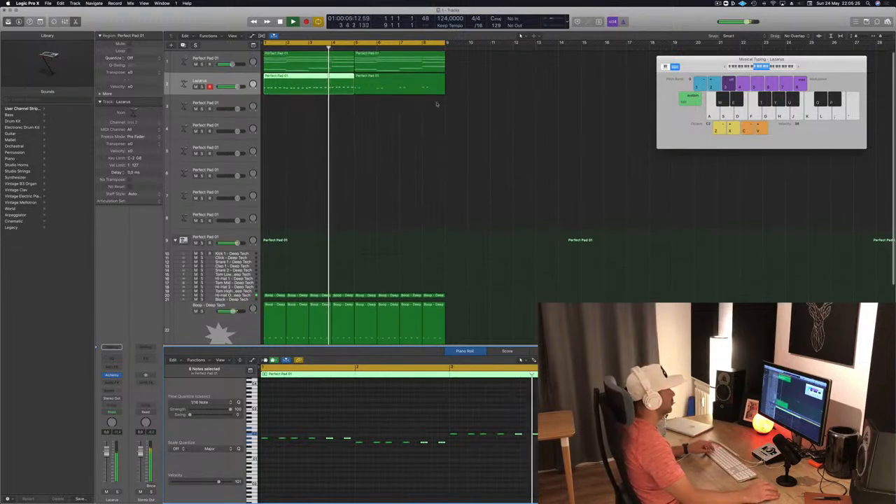
- Replace the second bass region on track 2 with a copy of the edited first one at bar 5
key(r)
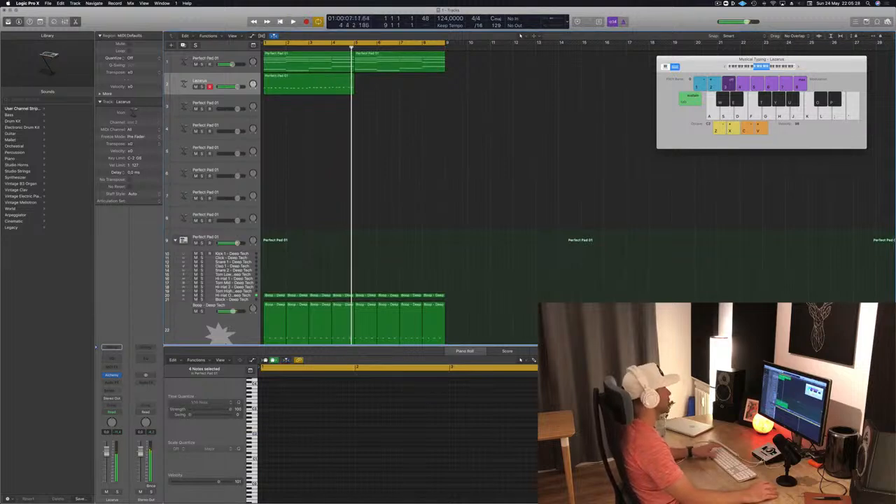
key(space)
drag(291, 80, 380, 78)
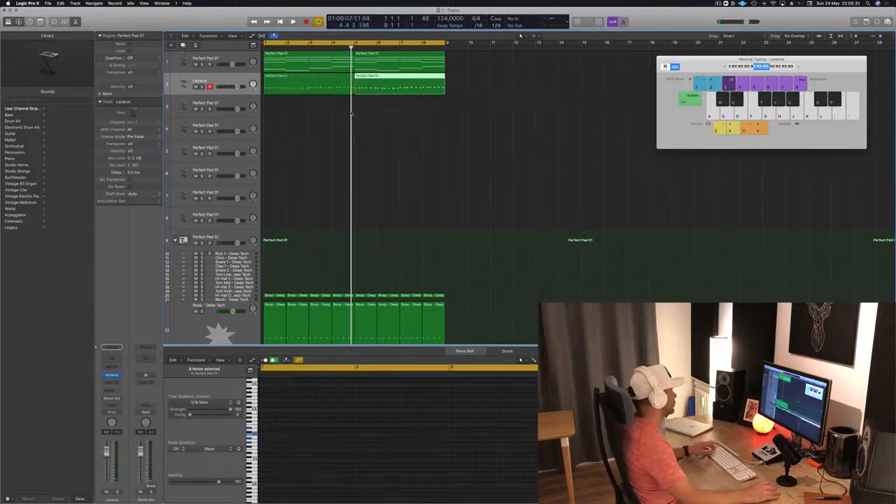
- Play the loop from the start and view the notes of the first pad region
click(275, 310)
key(space)
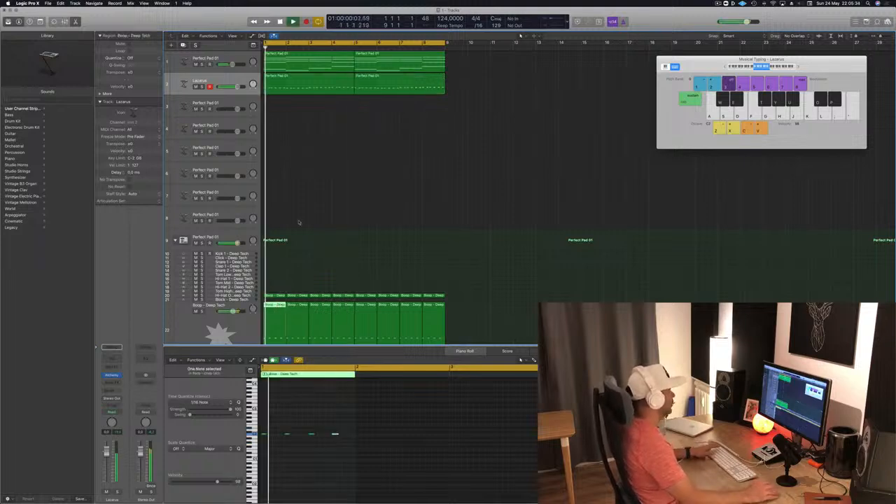
click(300, 221)
click(301, 62)
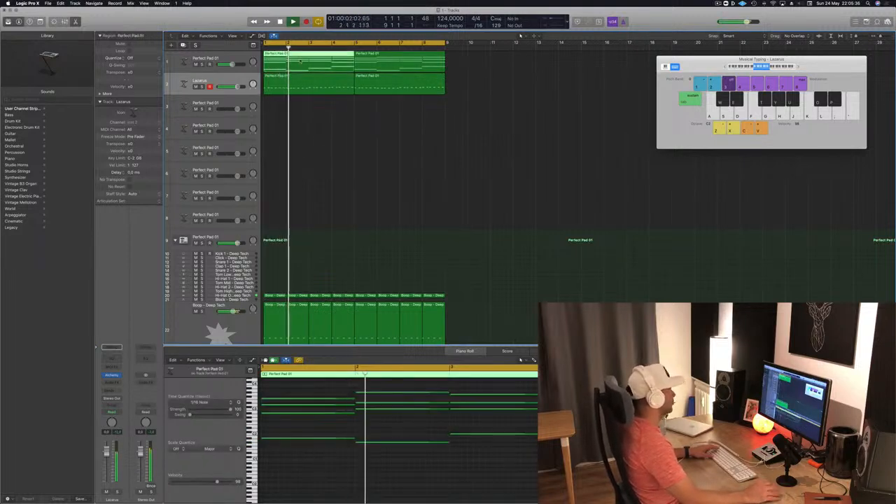
scroll(370, 158, down, 1)
scroll(350, 170, up, 1)
key(super+Left)
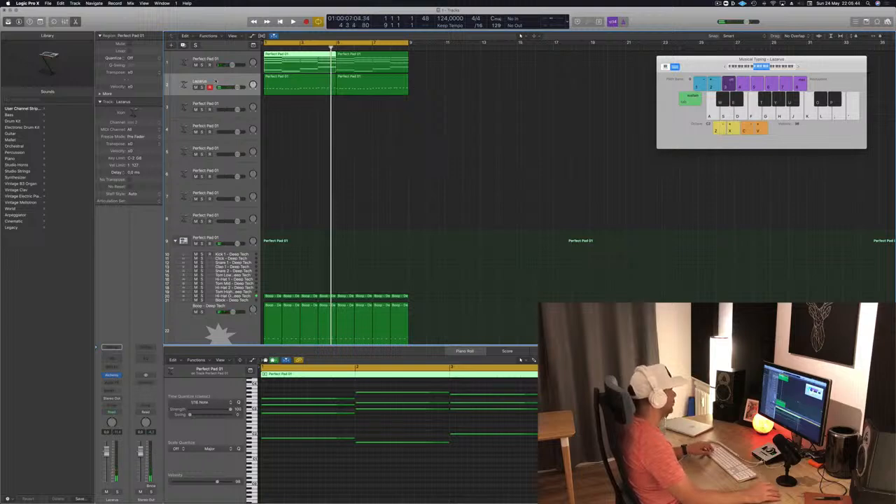
- Create one new software instrument track using the Studio Horns instrument in stereo, below the Lazarus bass track
key(super+a)
key(alt+super+n)
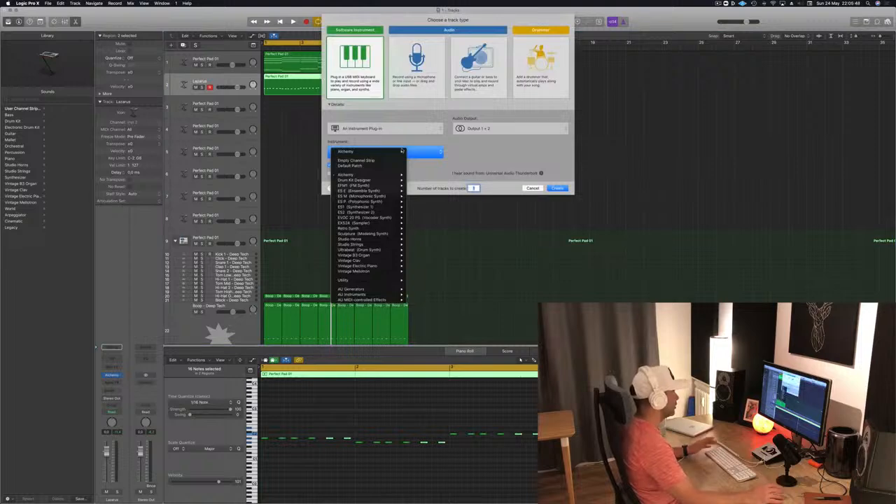
mouse_move(405, 191)
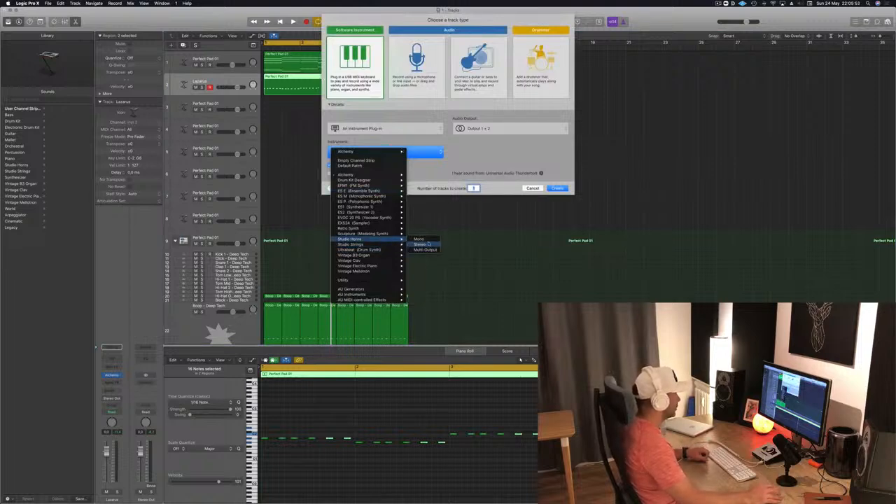
click(423, 245)
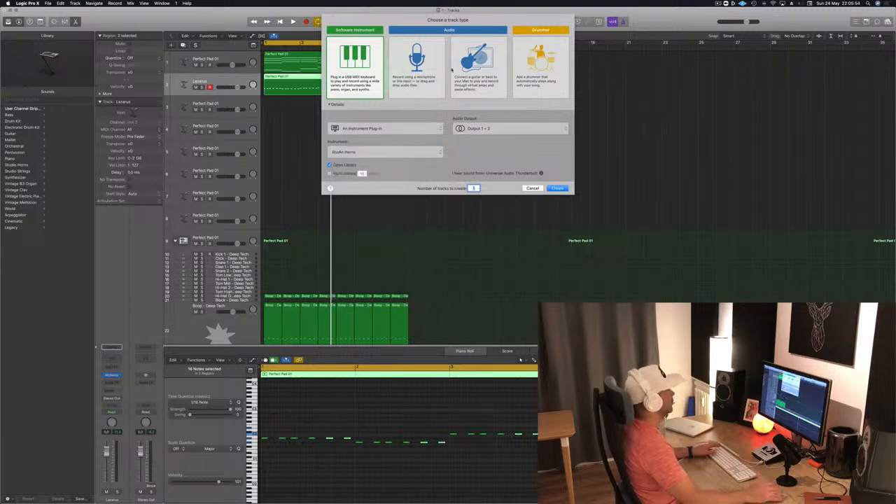
click(567, 189)
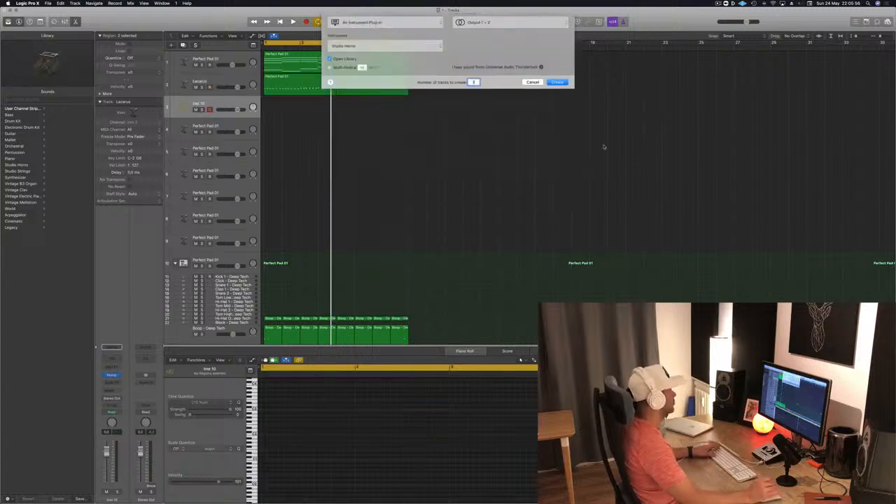
- Copy the first pad region onto the Studio Horns track and delete all its notes except the top line
drag(296, 61, 294, 107)
drag(498, 456, 602, 402)
key(Delete)
click(232, 101)
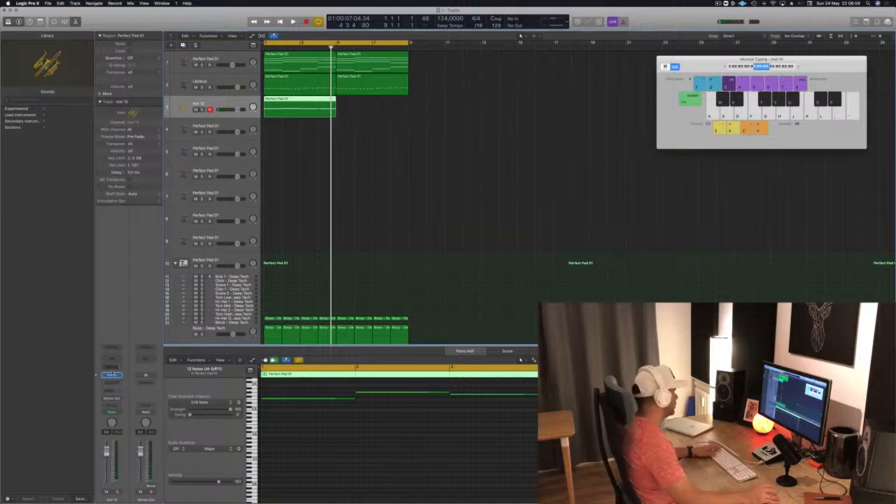
- Inspect the available Studio Horns instruments and audition the line with Trumpet 1
click(112, 375)
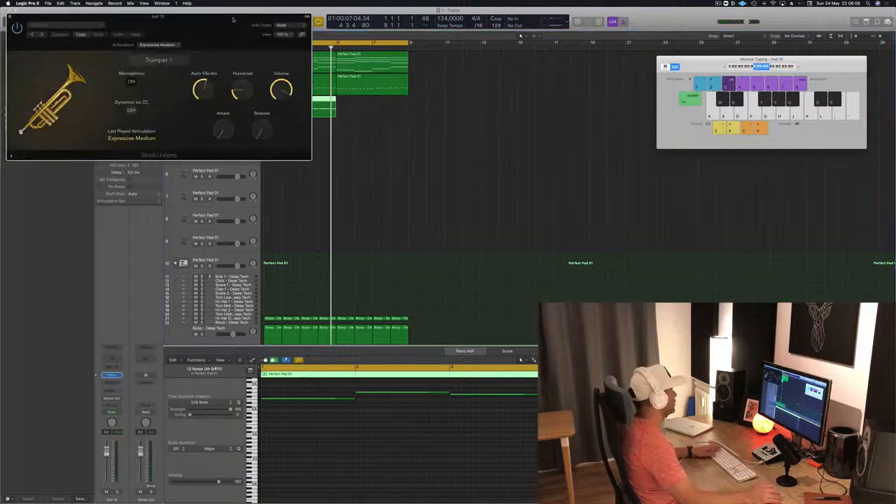
drag(259, 26, 454, 102)
click(410, 133)
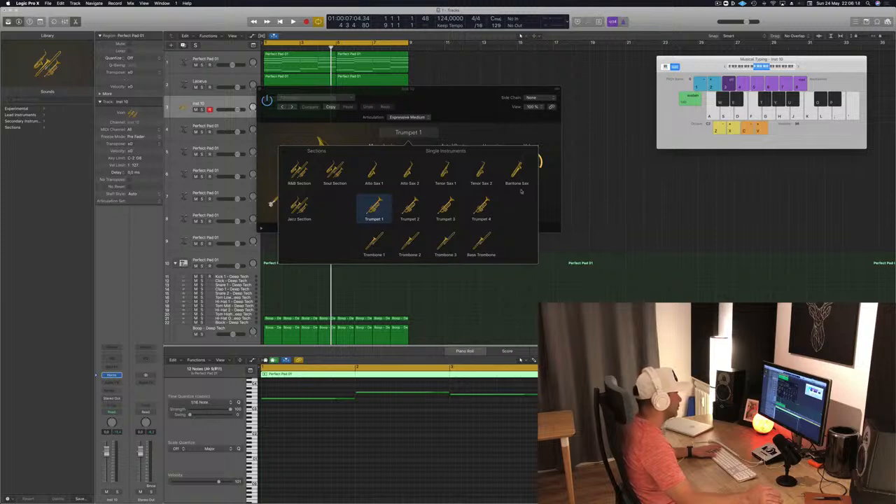
click(454, 123)
click(409, 118)
click(499, 91)
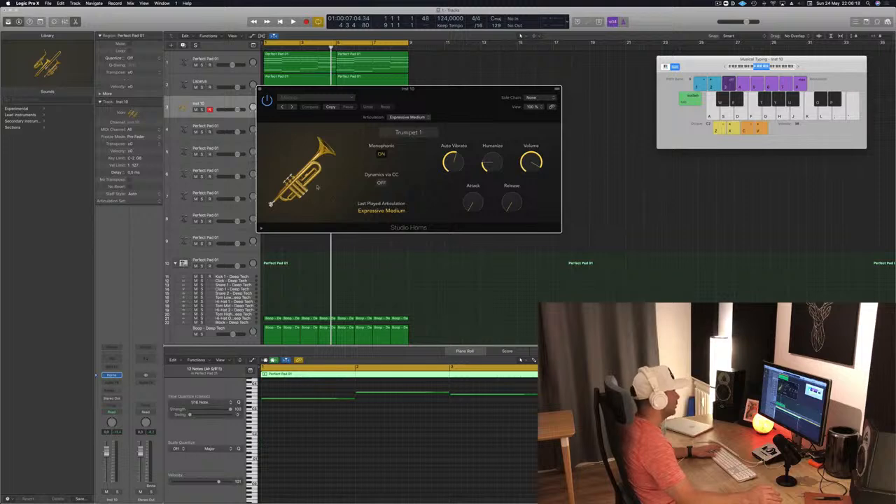
drag(420, 95, 592, 111)
key(space)
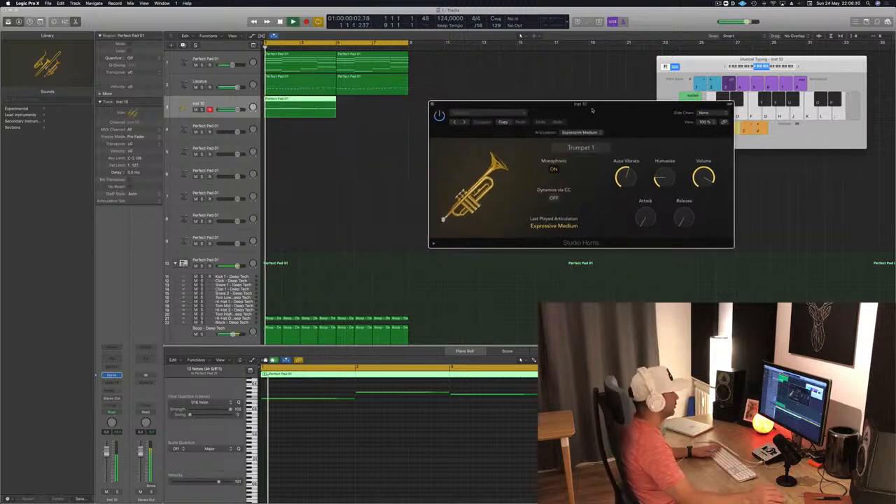
- Delete the region on the horn track and load the Experimental preset Trombone Pad
drag(365, 106, 280, 121)
key(Delete)
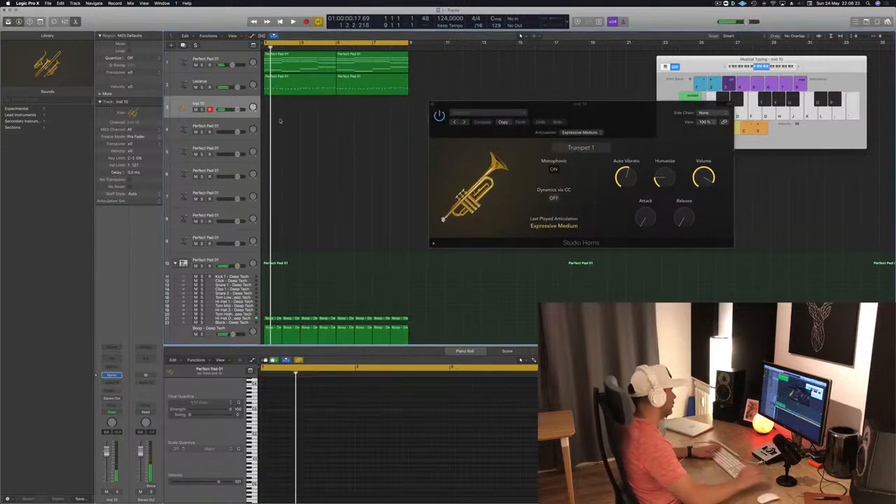
click(20, 115)
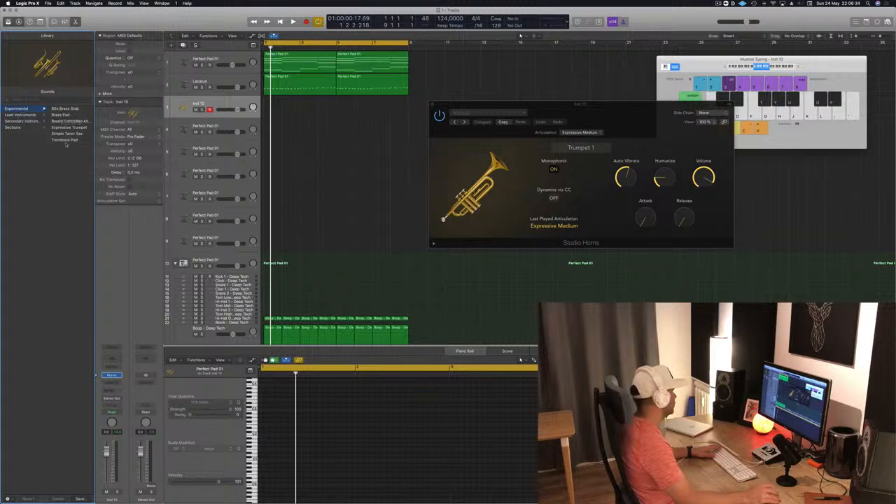
click(64, 140)
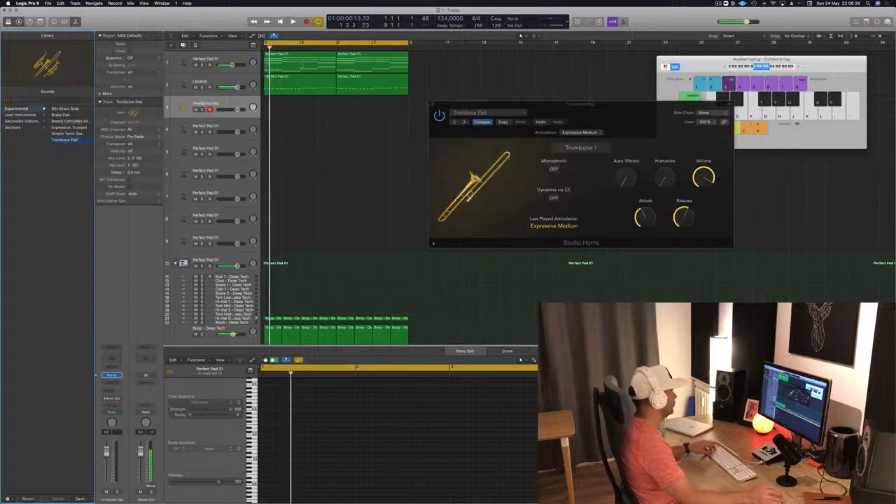
- Copy the first pad region onto the Trombone Pad track and delete every note below its top line
click(300, 90)
drag(300, 90, 301, 106)
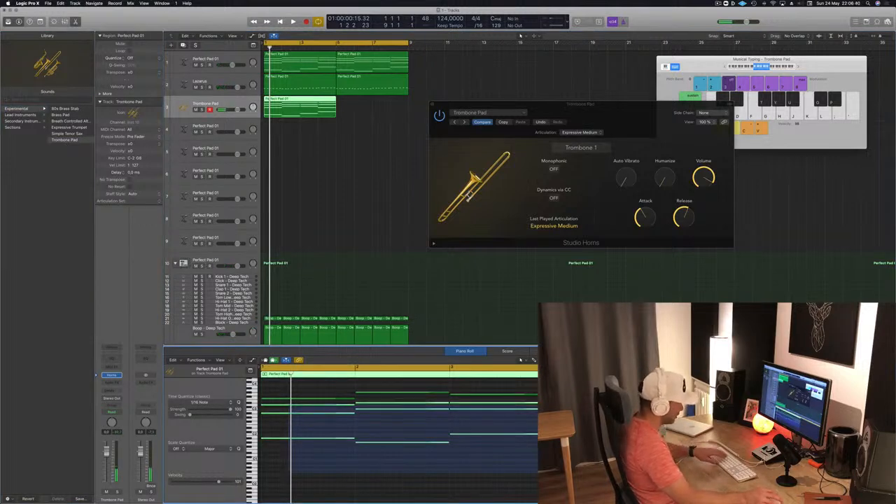
key(Delete)
- Play the arrangement from the start to hear the trombone line with the pad, bass and drums
key(space)
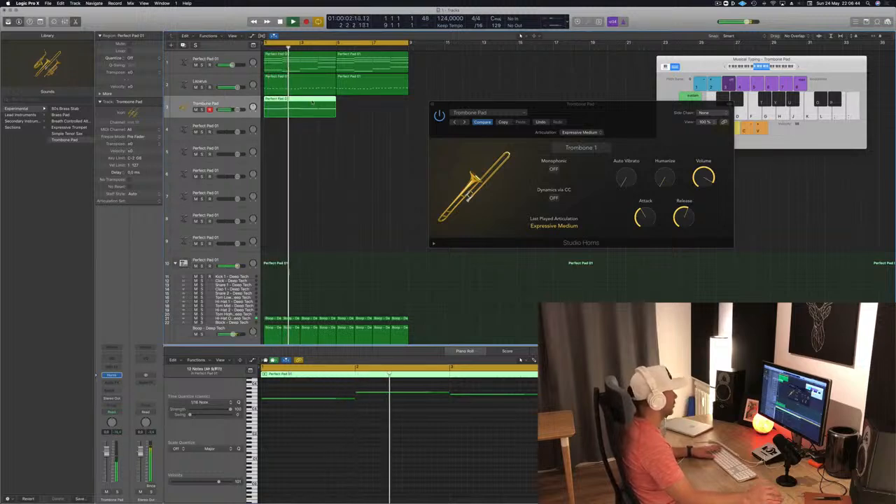
key(space)
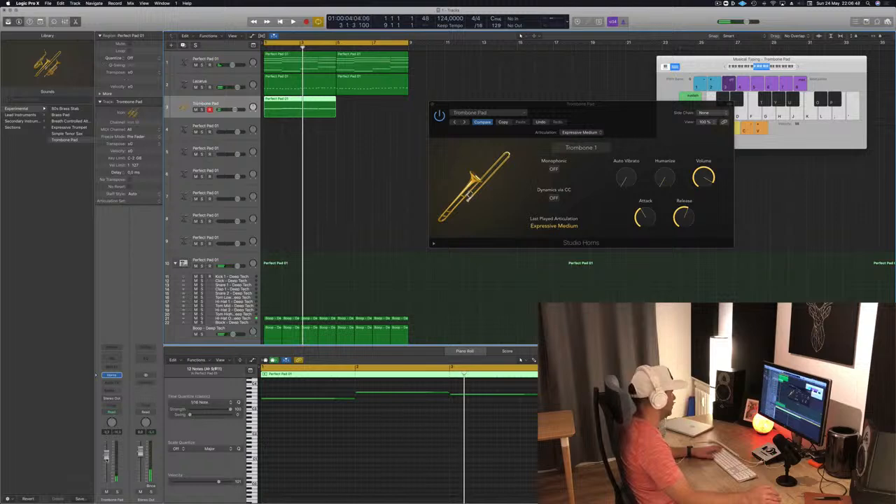
key(Return)
key(space)
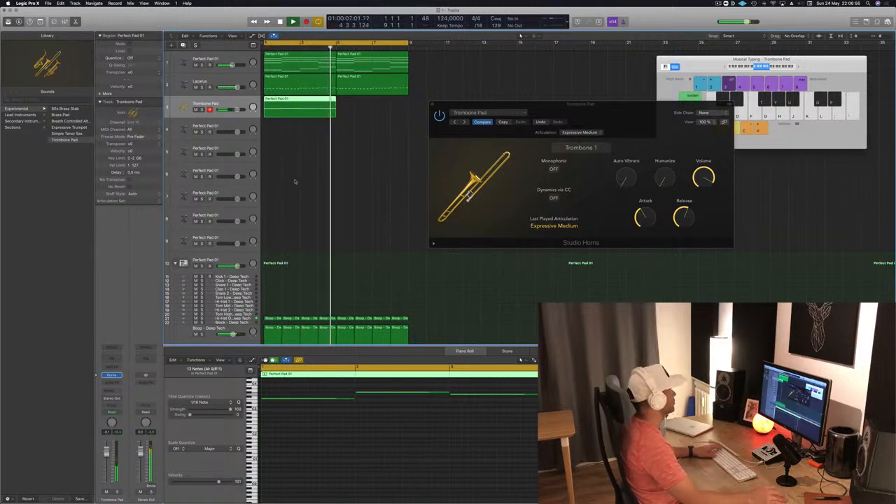
click(343, 137)
key(space)
- Replace the instrument on track 3 with Studio Strings in stereo
click(313, 104)
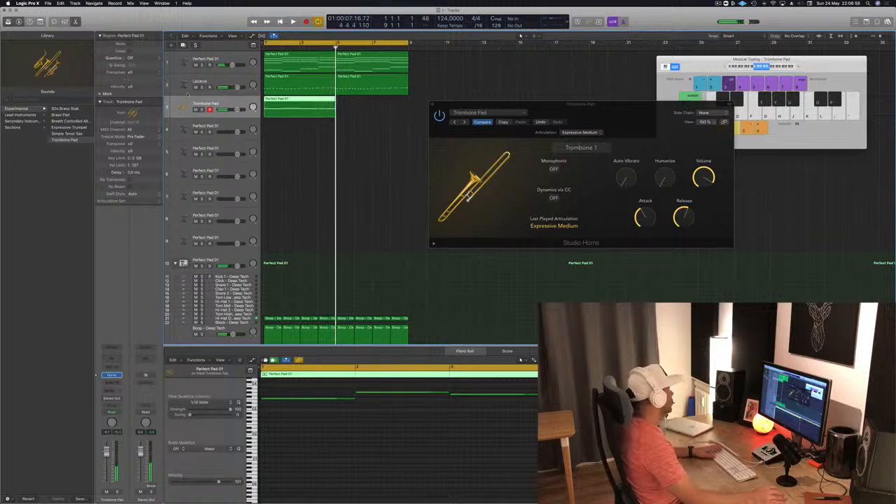
click(113, 375)
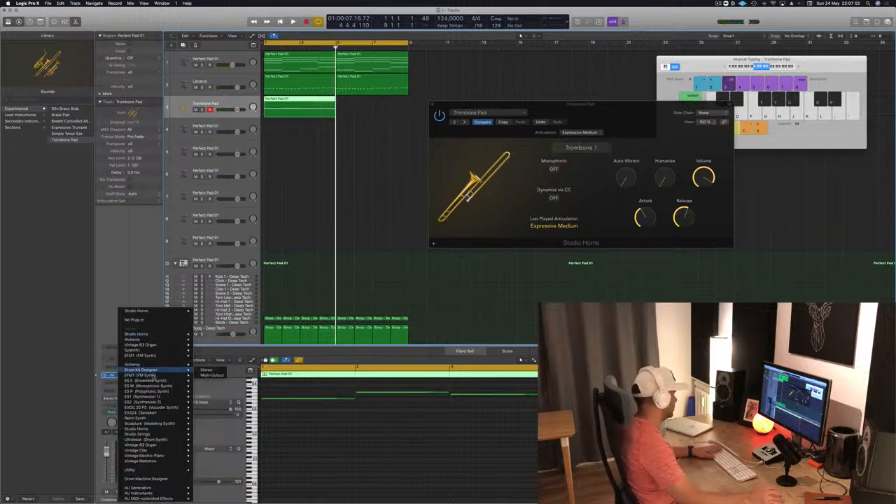
mouse_move(162, 419)
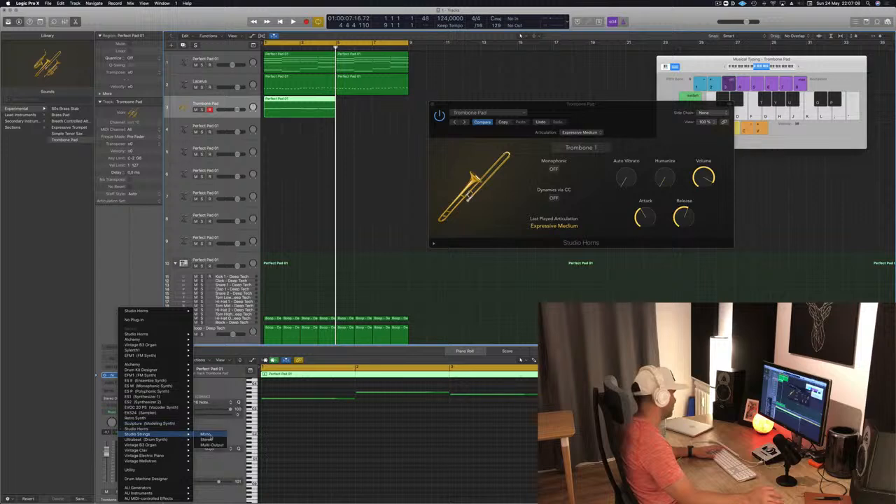
click(207, 439)
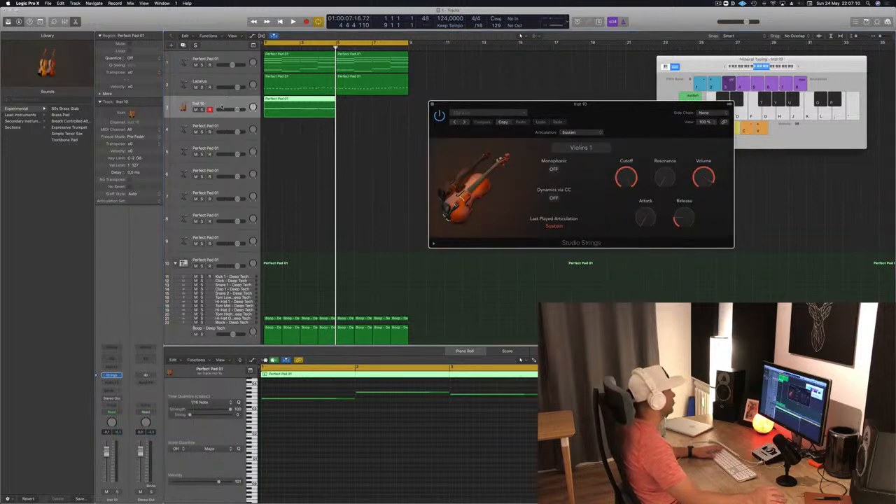
- Add a Bus 3 send to the strings track and insert a stereo SilverVerb on its aux channel
click(112, 392)
mouse_move(121, 403)
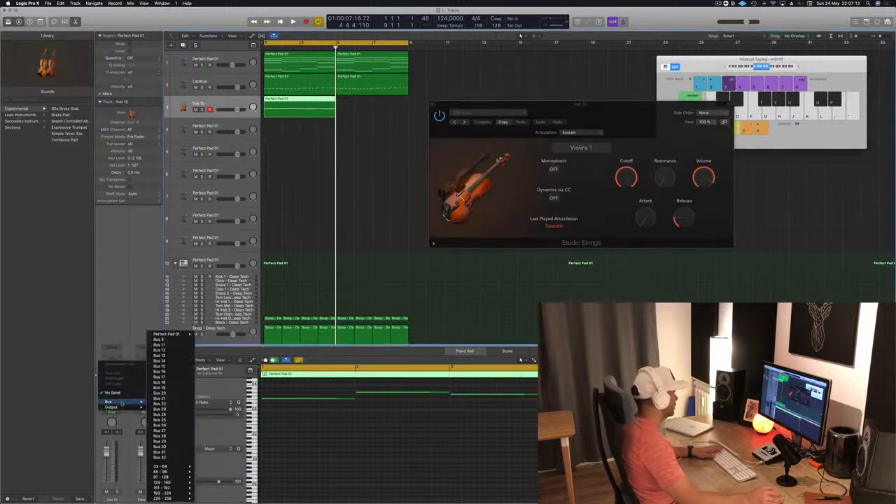
click(162, 340)
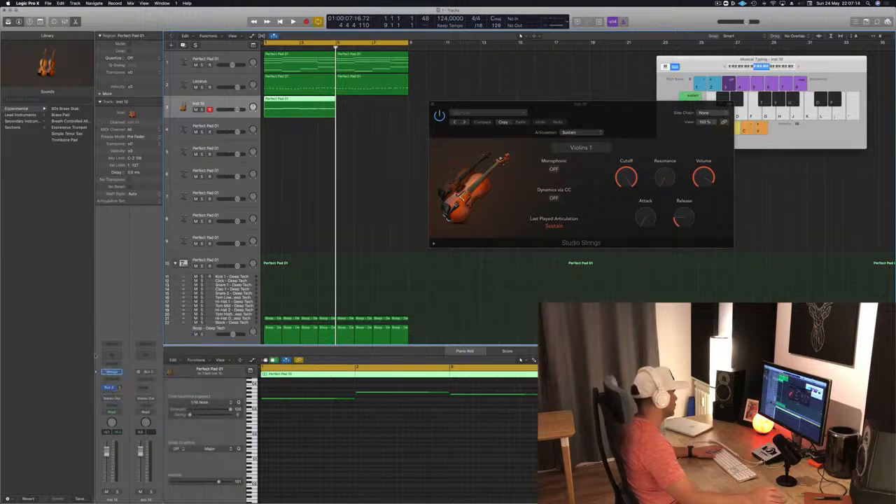
click(151, 382)
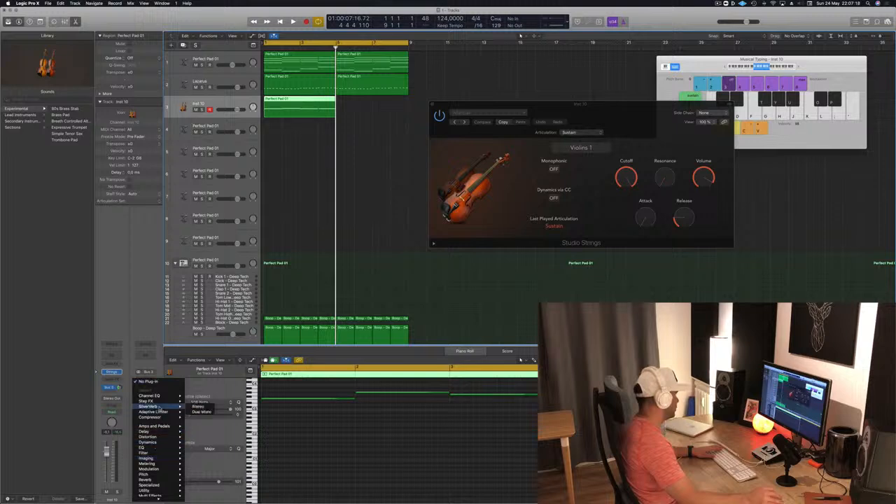
click(208, 407)
- Load the saved grandiose preset in SilverVerb and move its window clear of the tracks
drag(214, 18, 340, 34)
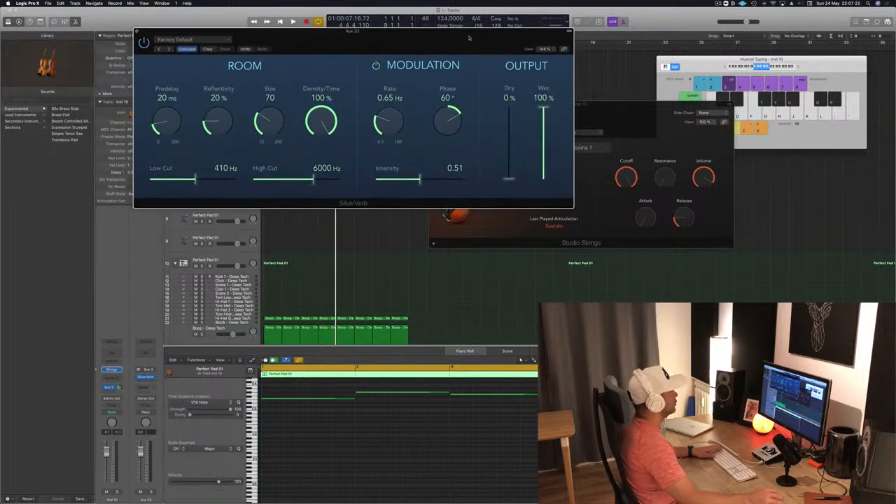
click(225, 40)
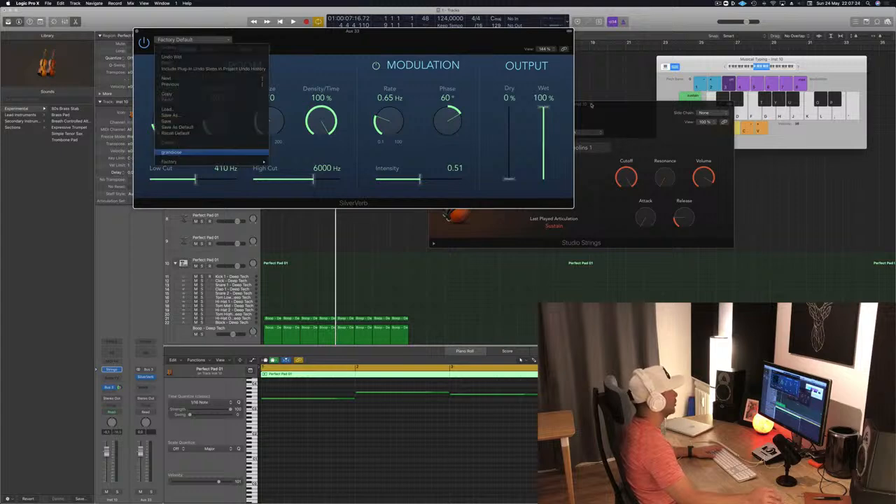
drag(495, 39, 715, 20)
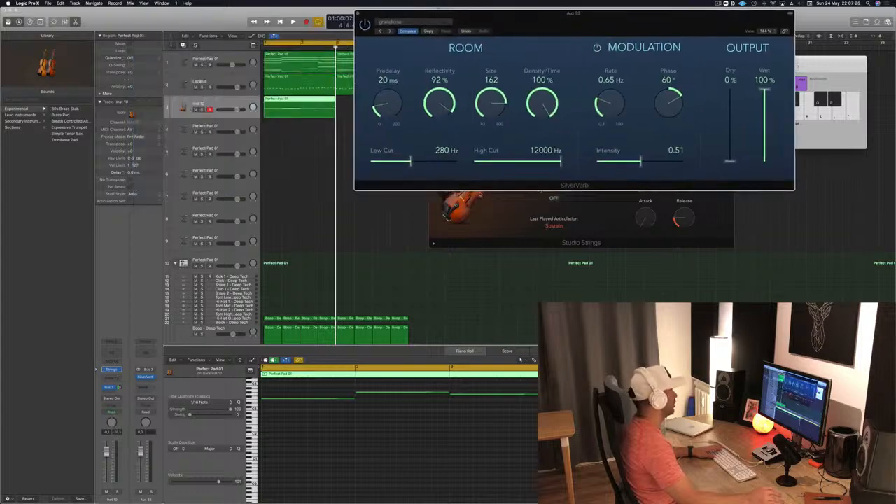
- Lower the strings track's volume and adjust its Bus 3 send level while playing the loop from the start
click(128, 472)
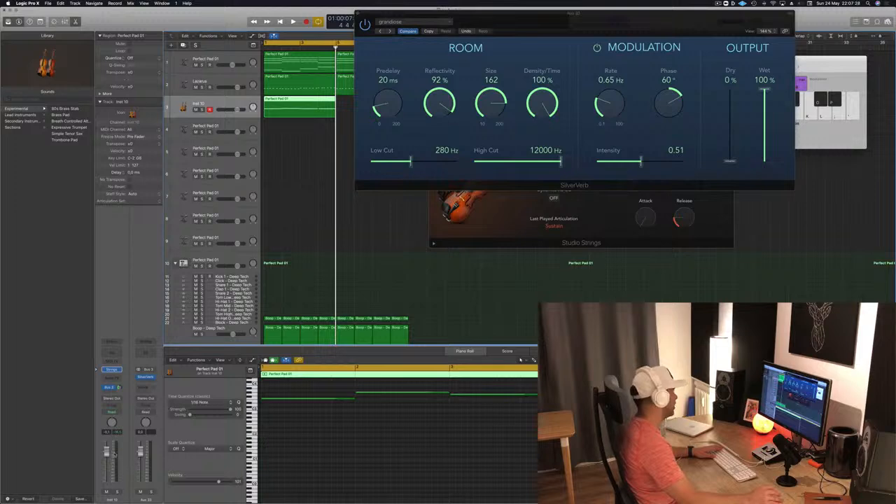
key(space)
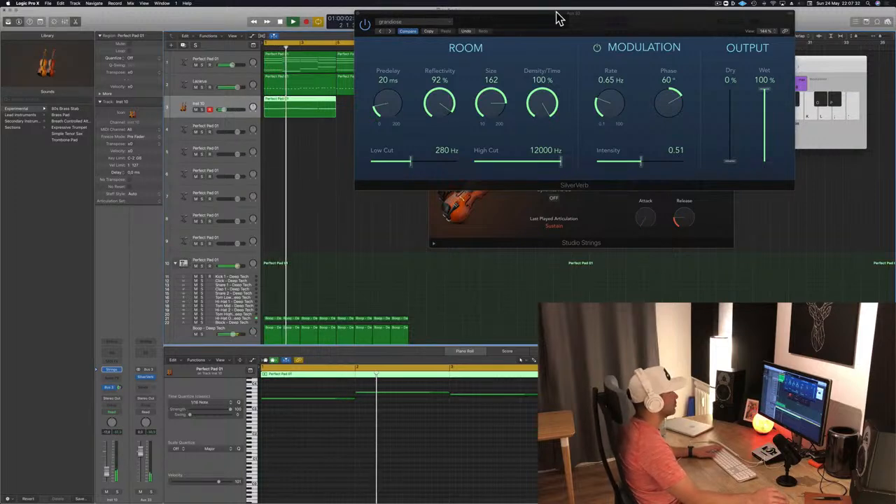
drag(555, 16, 654, 55)
click(119, 387)
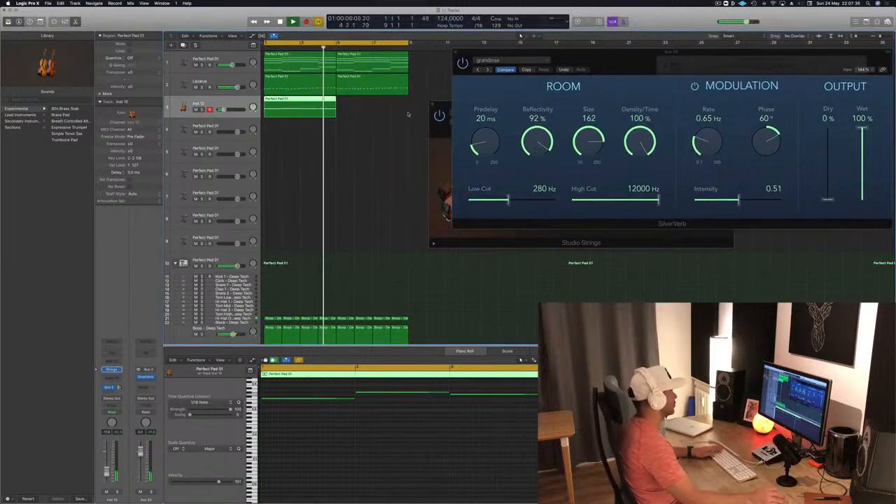
key(Return)
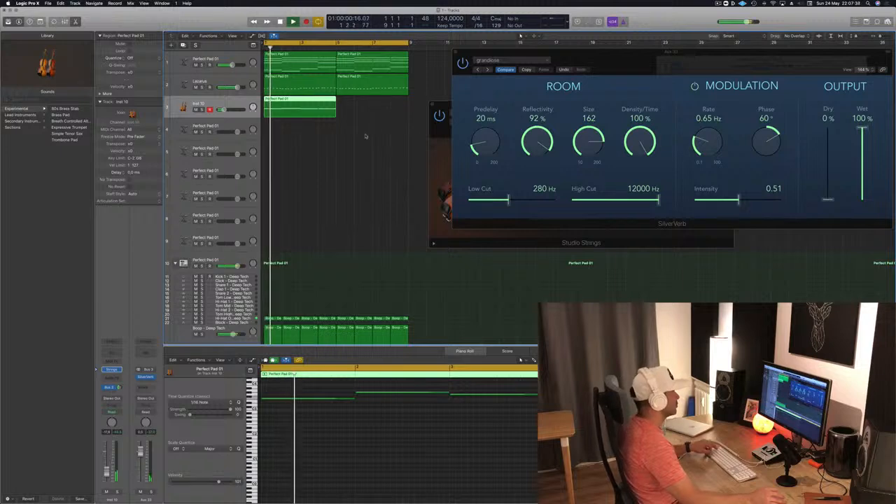
- Compare the notes of the first pad region with the strings region and play the loop from the start
scroll(366, 136, left, 1)
click(308, 67)
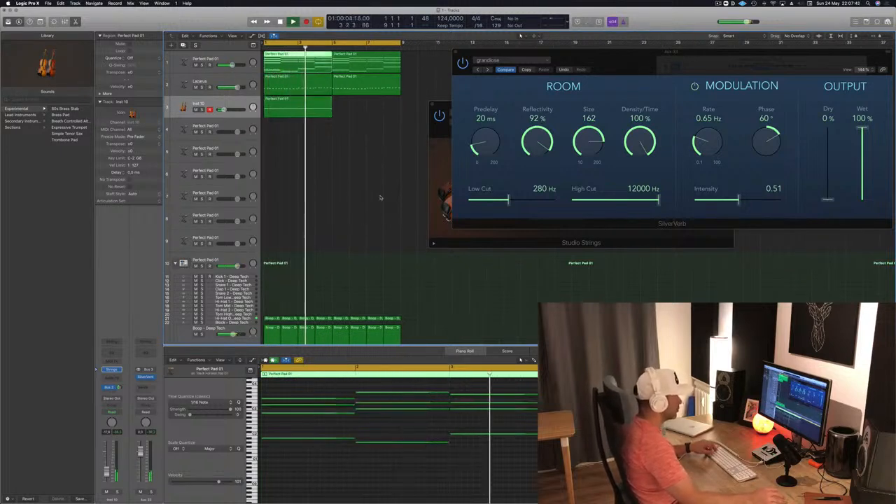
key(space)
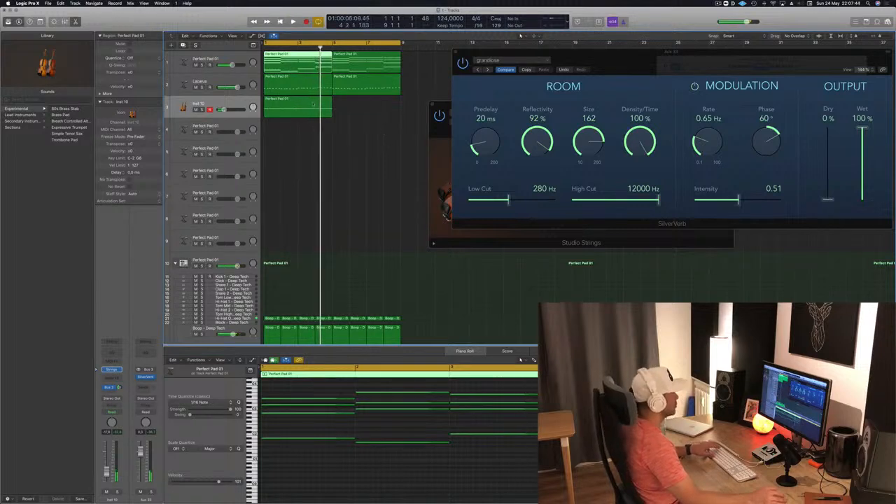
click(323, 116)
click(310, 55)
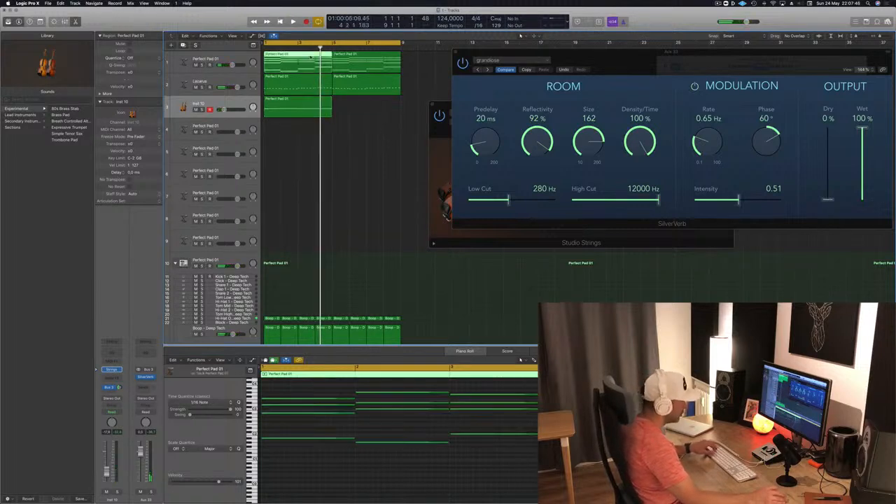
click(329, 104)
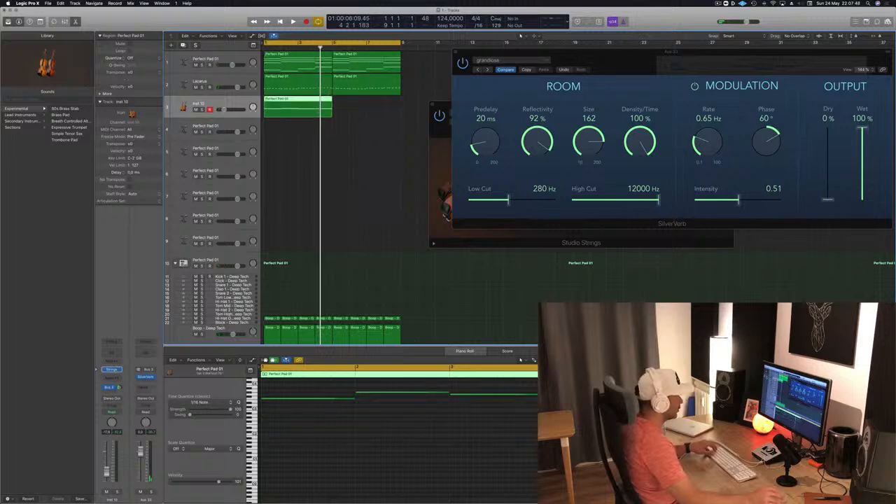
click(462, 394)
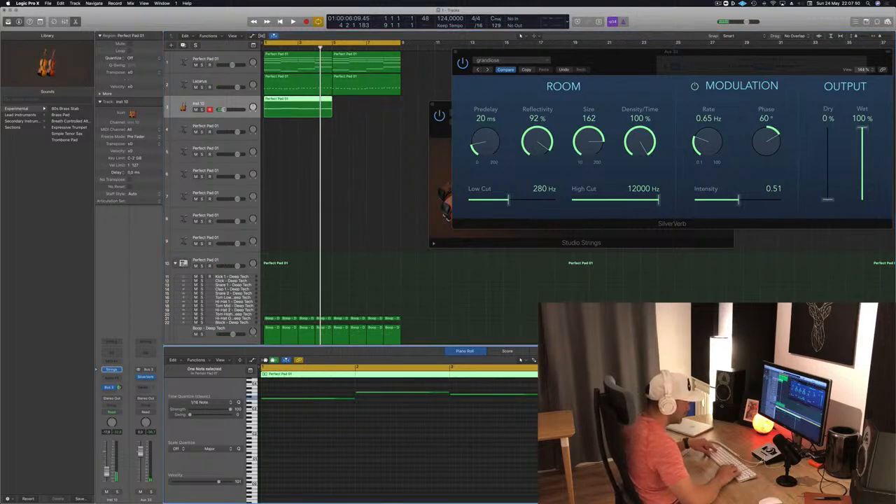
key(space)
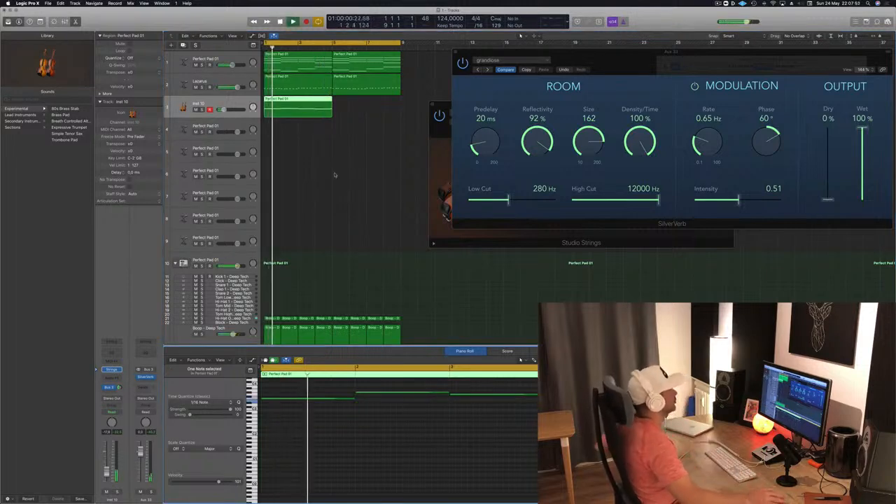
- Copy the strings region to bar 5, raise the original region's bar 4 note and replay the loop
drag(292, 102, 361, 106)
shift+click(304, 104)
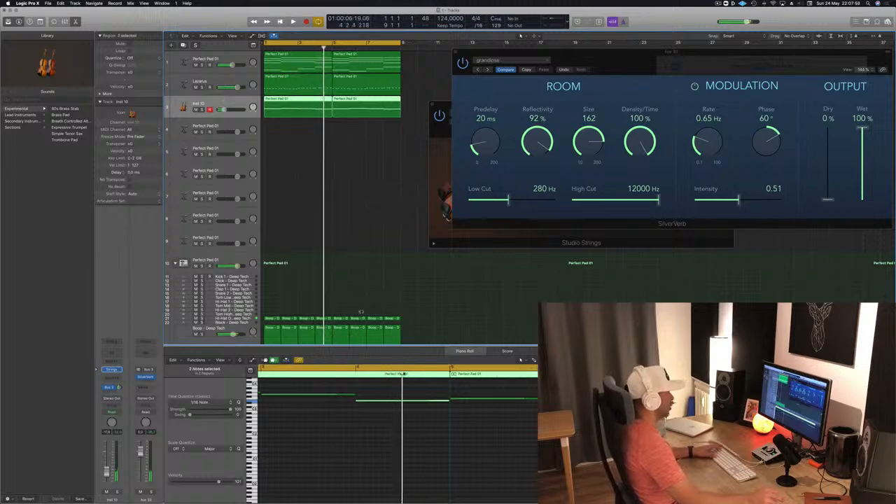
click(410, 409)
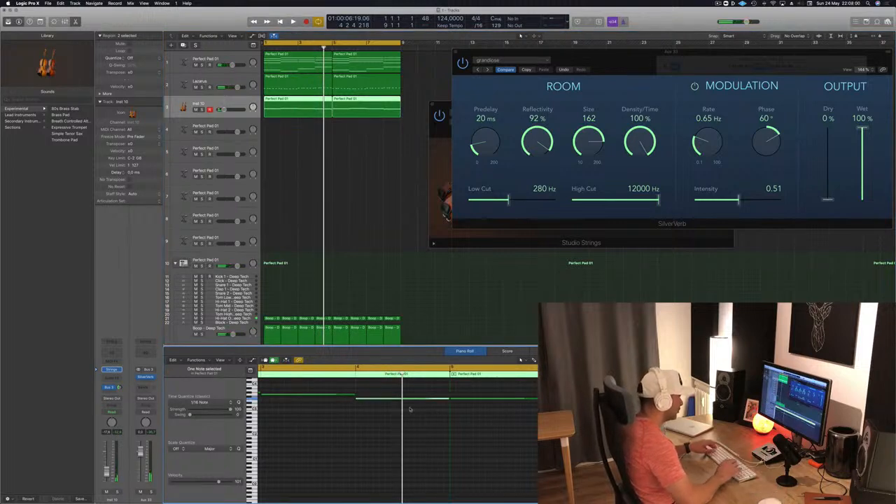
key(space)
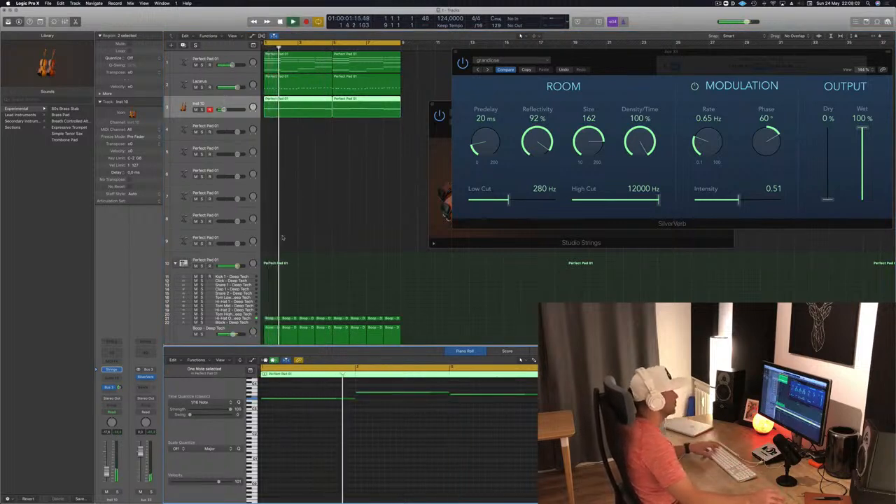
- Replace the second strings region with a fresh copy of the corrected first region at bar 5 and play the loop
click(307, 146)
click(309, 106)
key(super+Left)
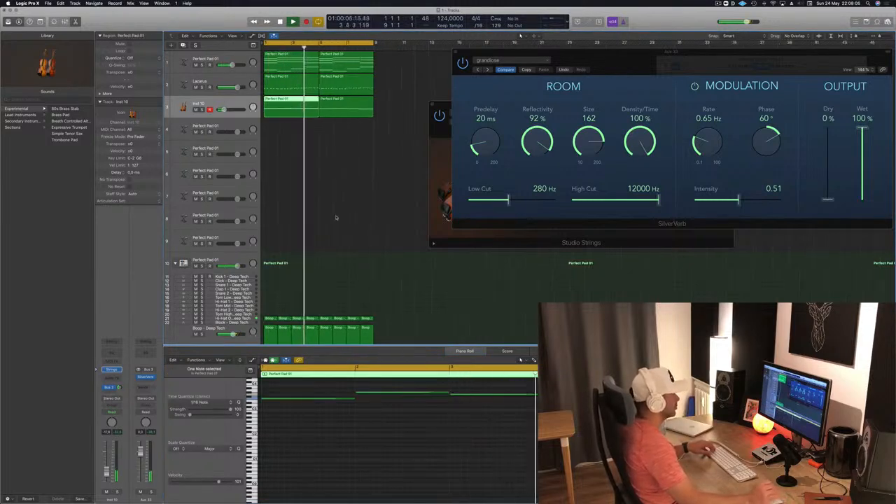
key(space)
click(350, 106)
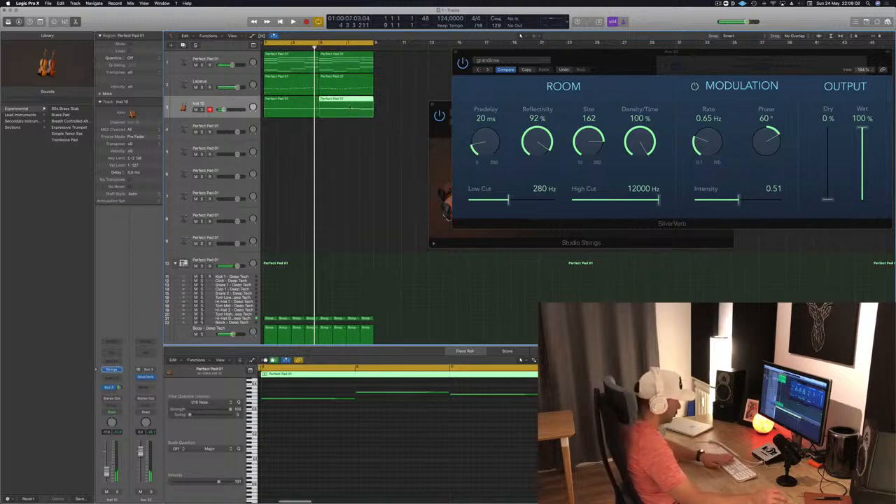
key(Delete)
drag(275, 107, 338, 115)
key(space)
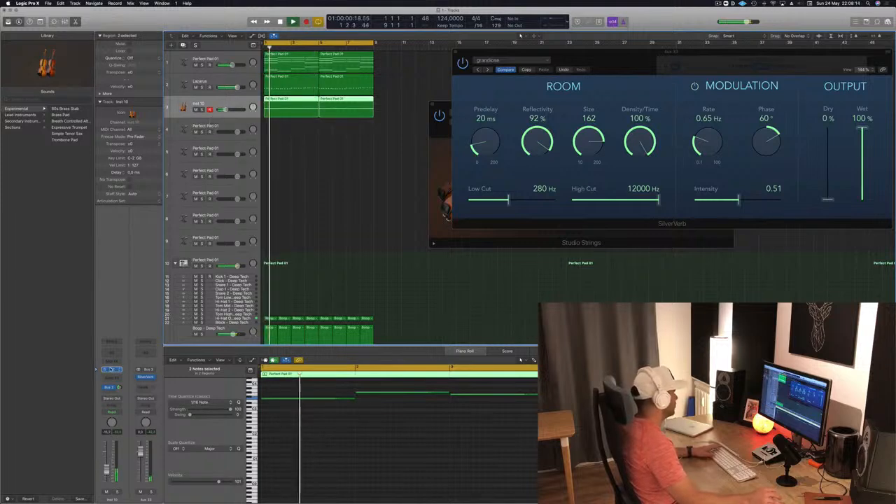
- Open the strings track's Studio Strings instrument and move its window nearer the track regions
click(111, 369)
click(112, 370)
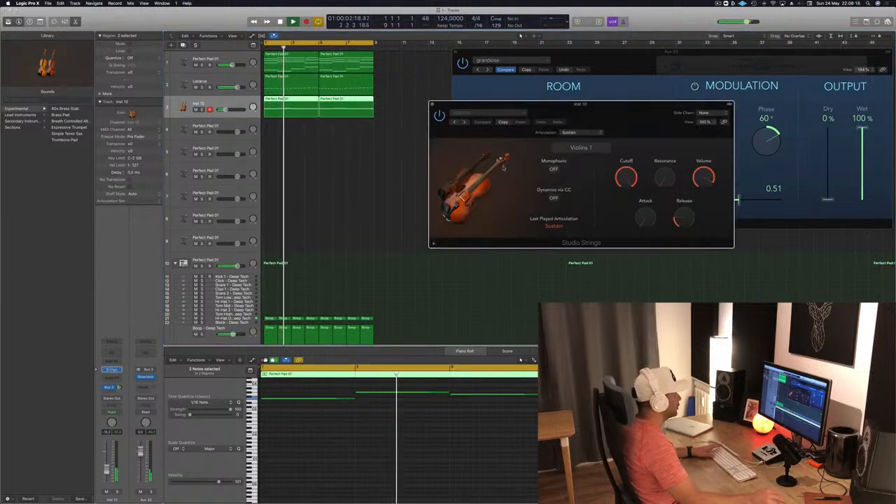
drag(543, 126, 416, 122)
- Try the experimental Full Strings for Layers preset in Studio Strings while the loop plays
click(358, 110)
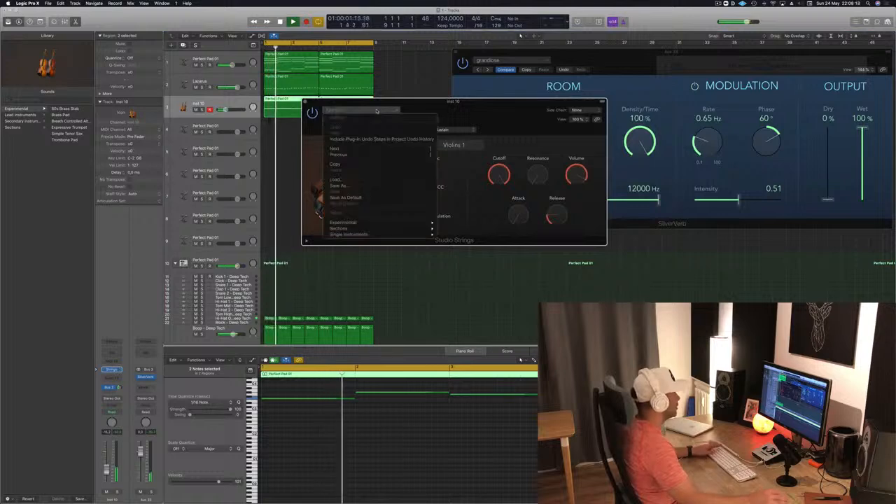
mouse_move(387, 228)
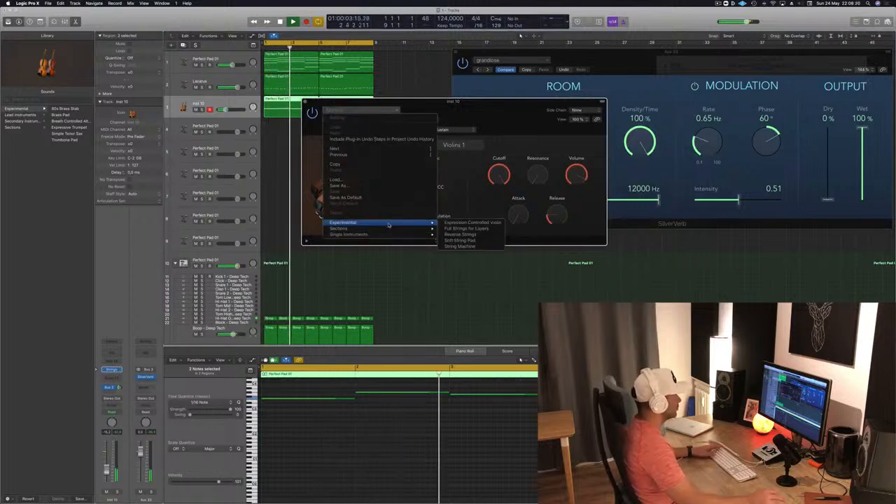
click(453, 229)
drag(495, 103, 560, 125)
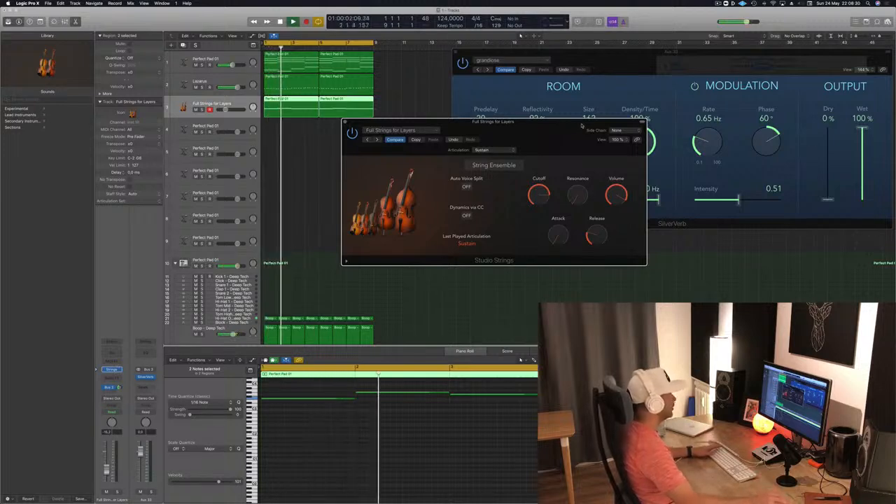
drag(576, 128, 549, 156)
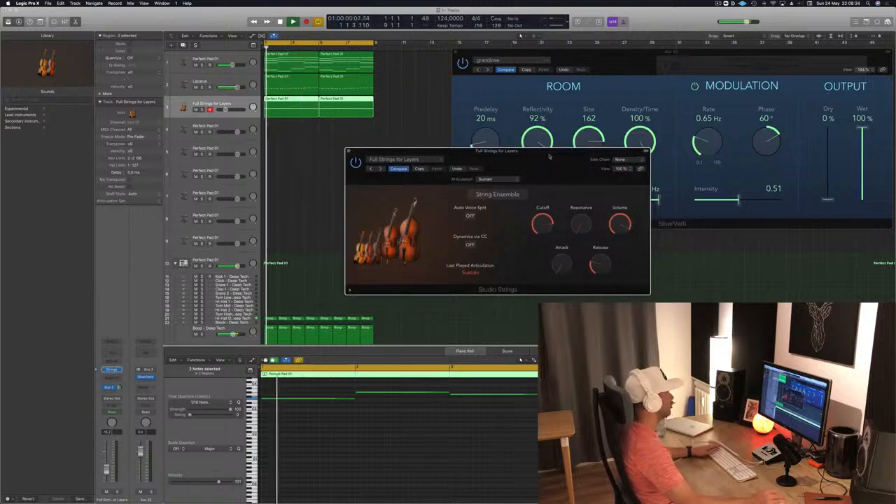
mouse_move(550, 156)
mouse_down()
mouse_move(581, 150)
mouse_move(557, 151)
mouse_up()
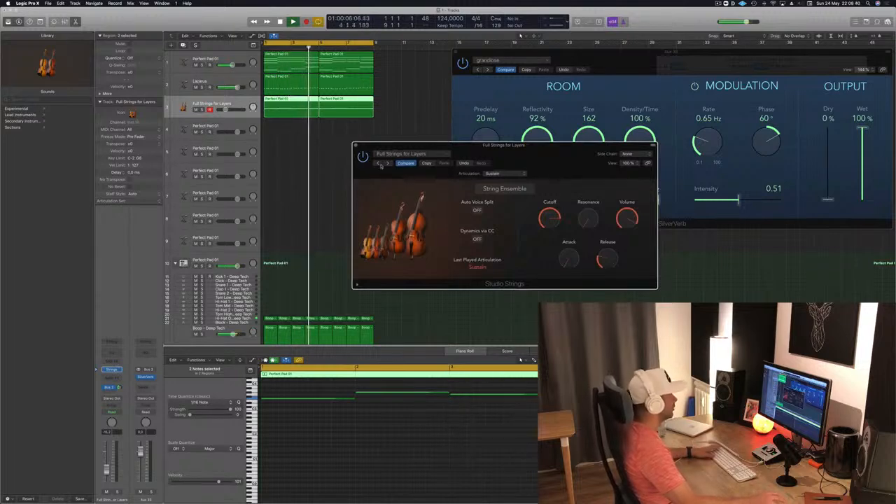
- Audition the Reverse Strings and Disco Strings presets in Studio Strings, playing the loop from the start
key(Return)
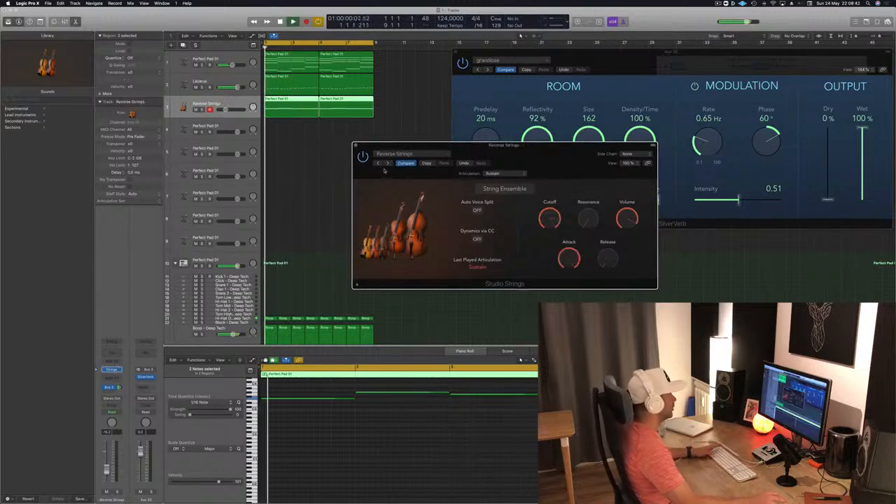
click(413, 157)
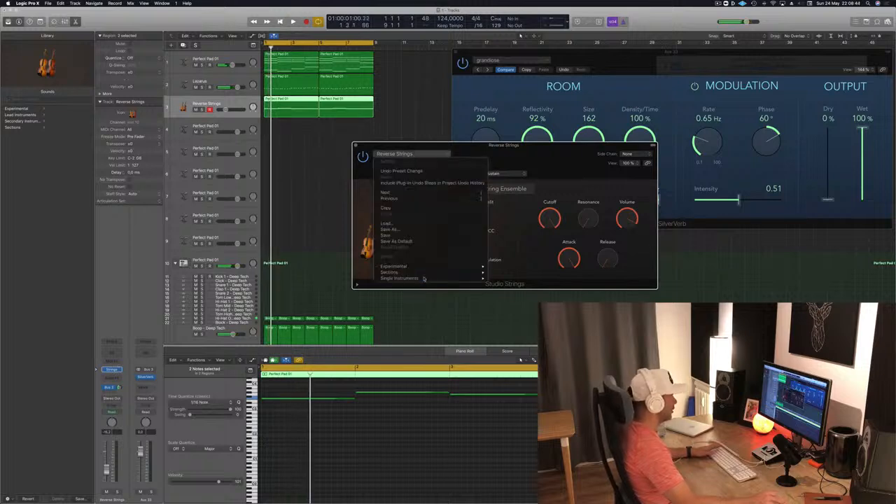
mouse_move(428, 274)
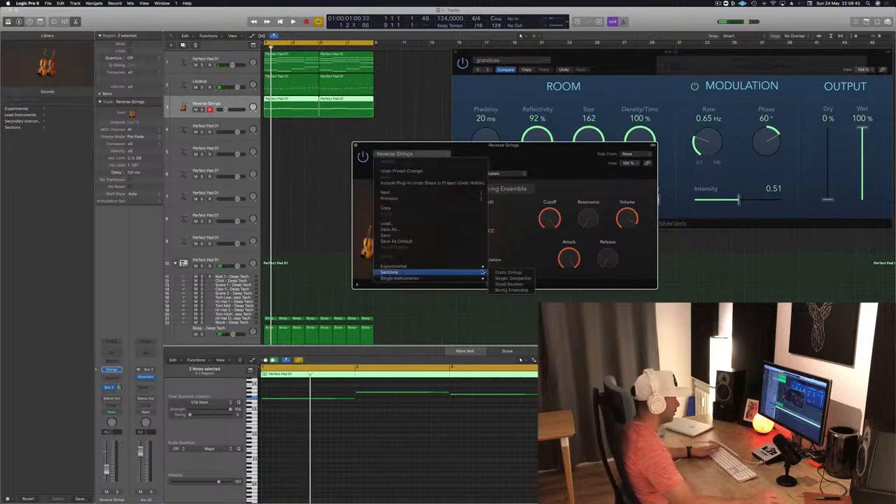
click(528, 272)
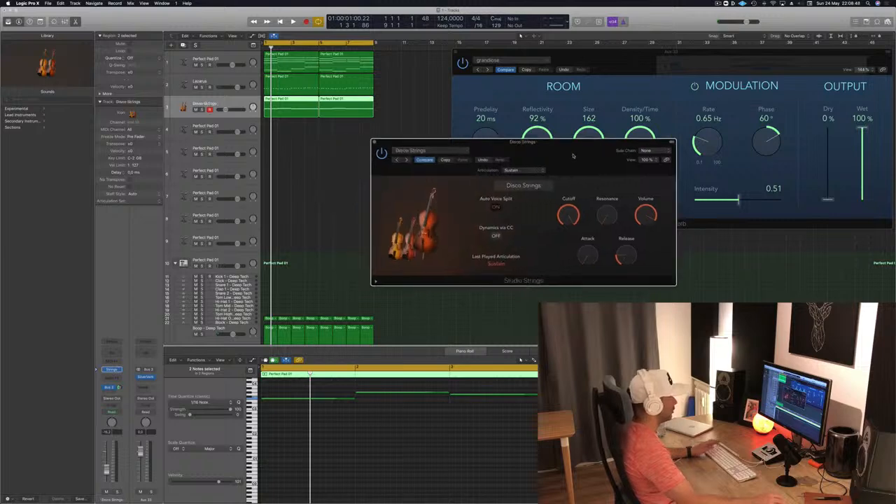
key(space)
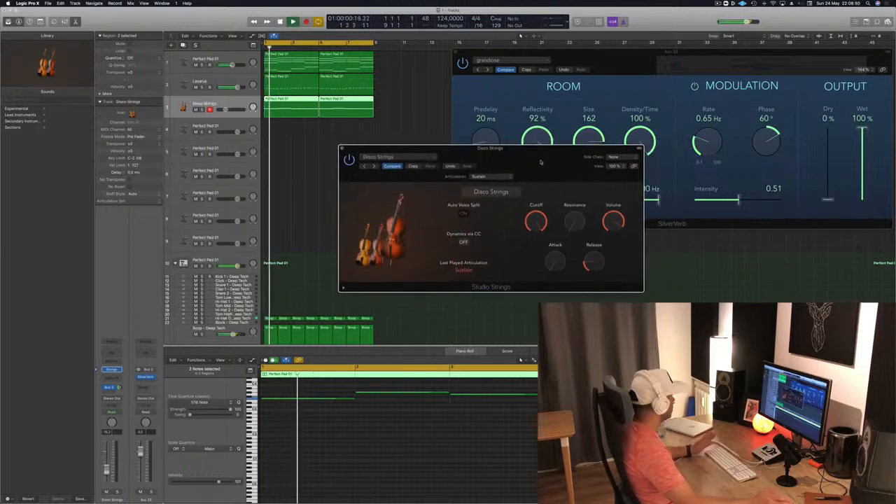
drag(539, 162, 527, 161)
key(space)
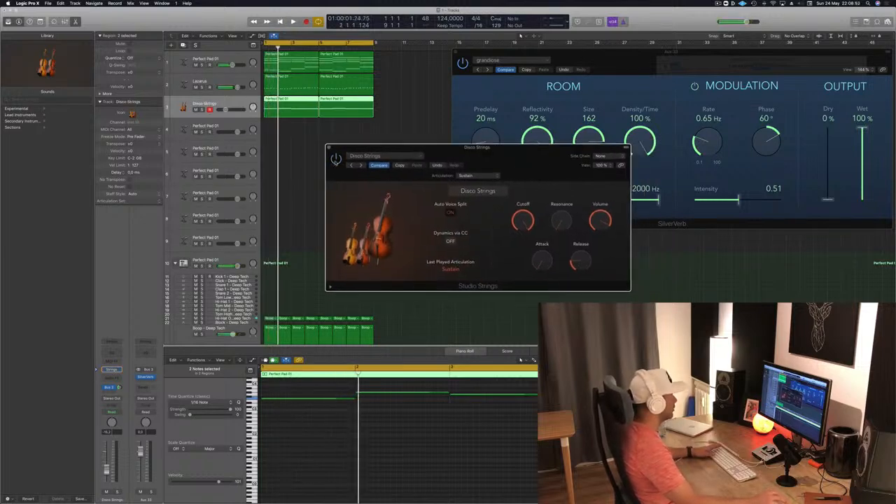
key(space)
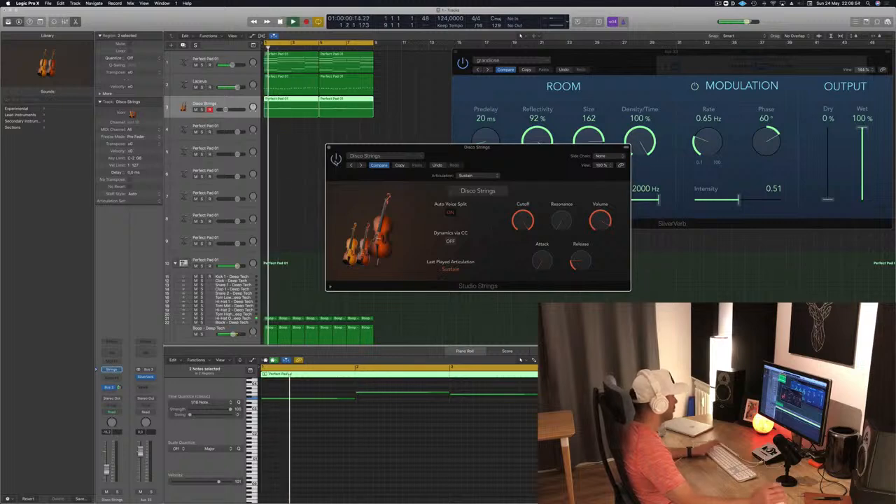
drag(529, 152, 505, 151)
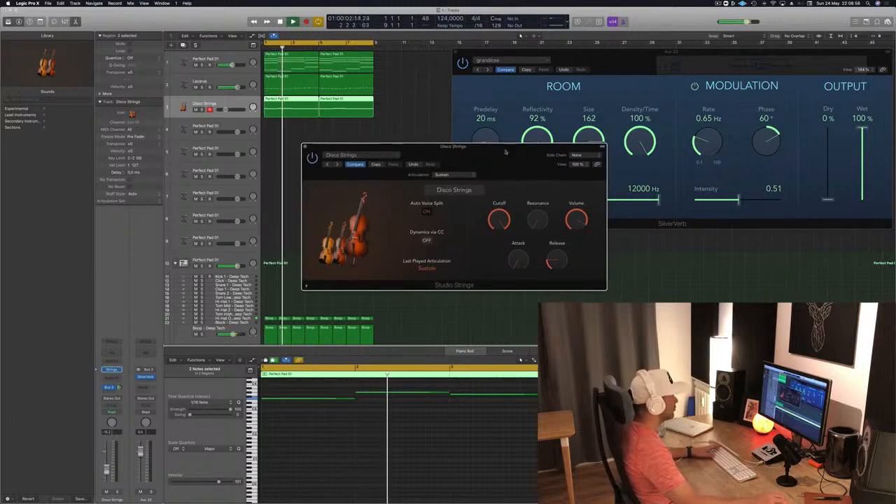
- Load the Studio Cellos single-instrument preset in Studio Strings and listen to it in the loop
click(350, 155)
mouse_move(378, 272)
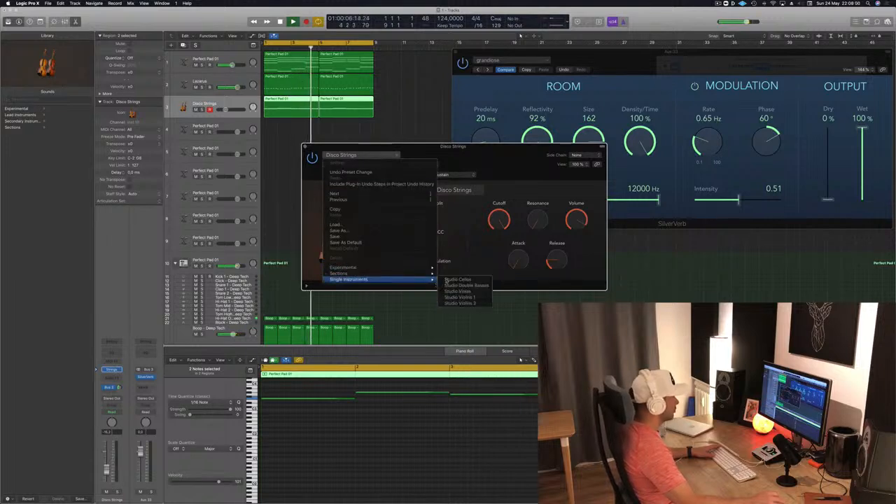
click(458, 279)
drag(492, 154, 538, 151)
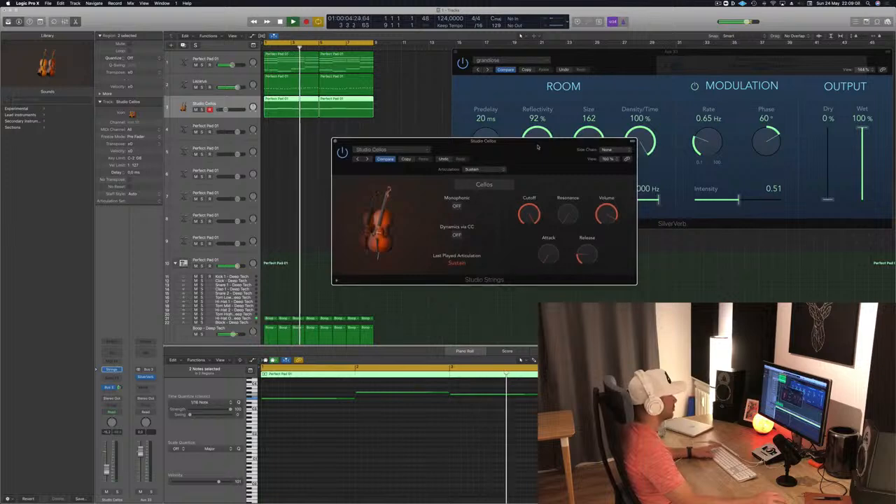
drag(537, 142, 577, 108)
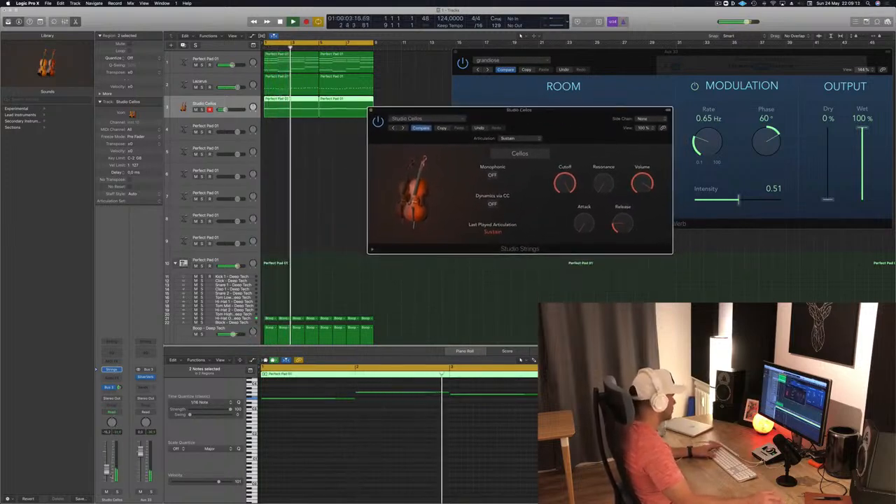
- Fine-tune the cello track's volume to about -16.2 dB during playback and close the Studio Strings window
drag(106, 470, 106, 475)
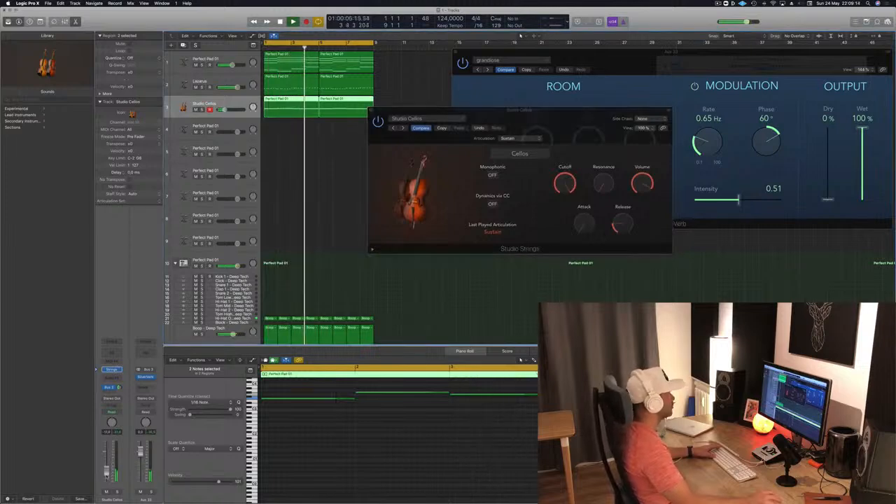
drag(571, 121, 525, 167)
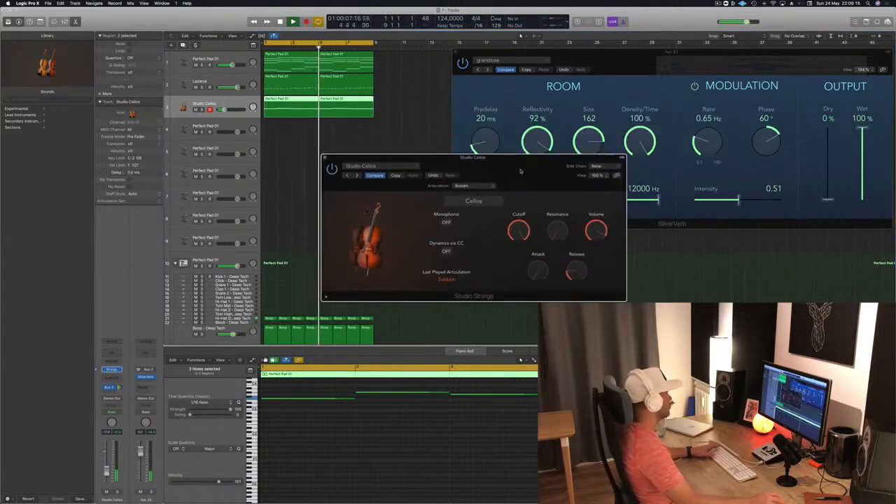
drag(106, 475, 107, 474)
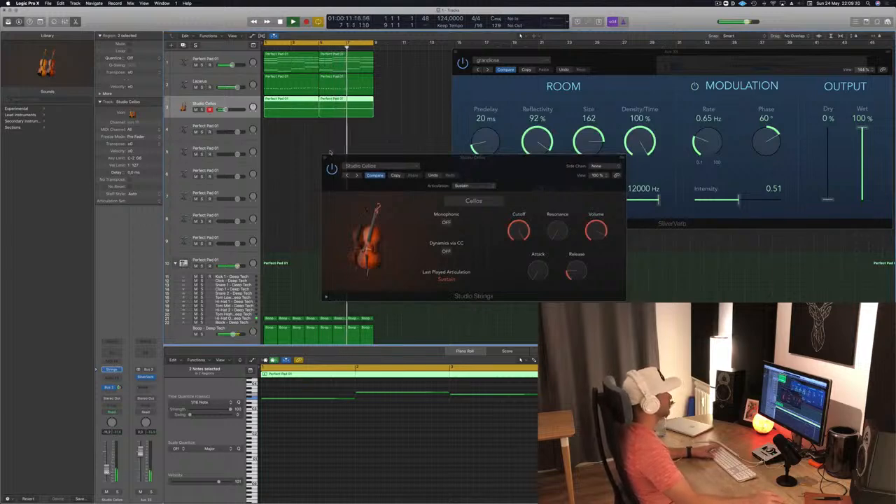
click(325, 159)
- Copy the first chord region from the Perfect Pad 01 track onto track 4 at bar 1
click(243, 63)
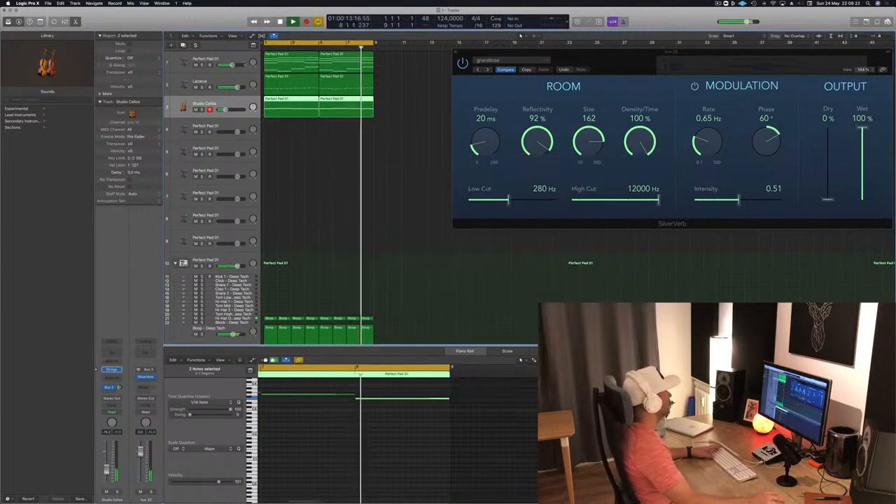
click(321, 202)
drag(282, 67, 282, 132)
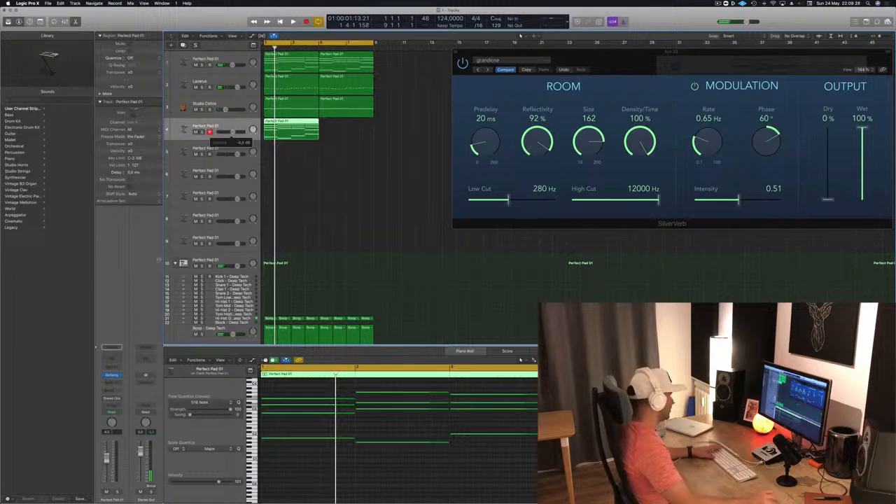
- Replace Alchemy on track 4 with a stereo Retro Synth and place its window clear of the tracks
click(118, 375)
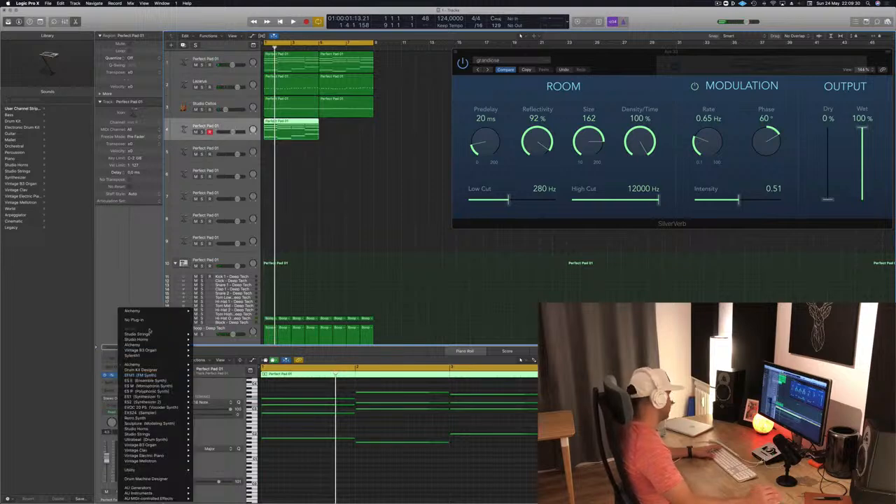
click(114, 340)
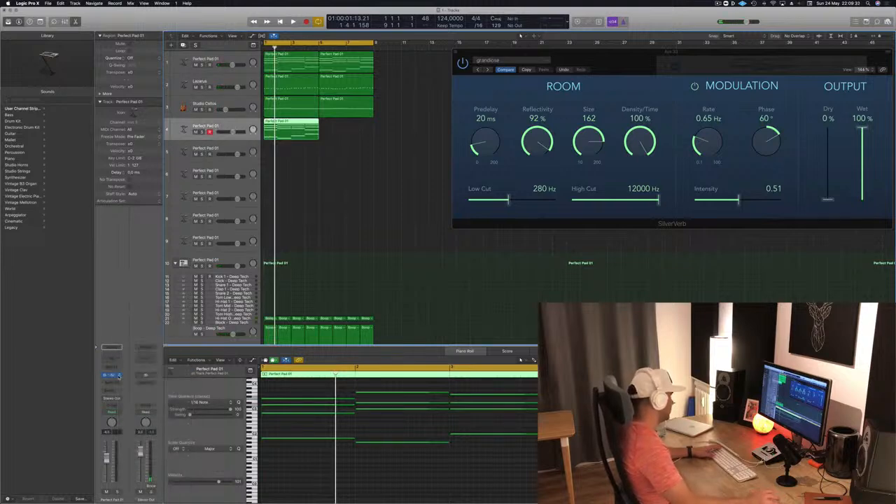
click(119, 375)
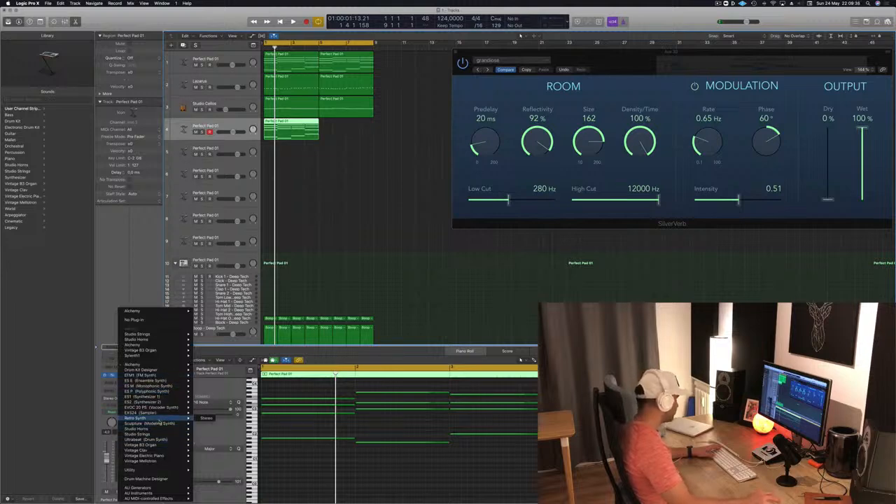
click(207, 417)
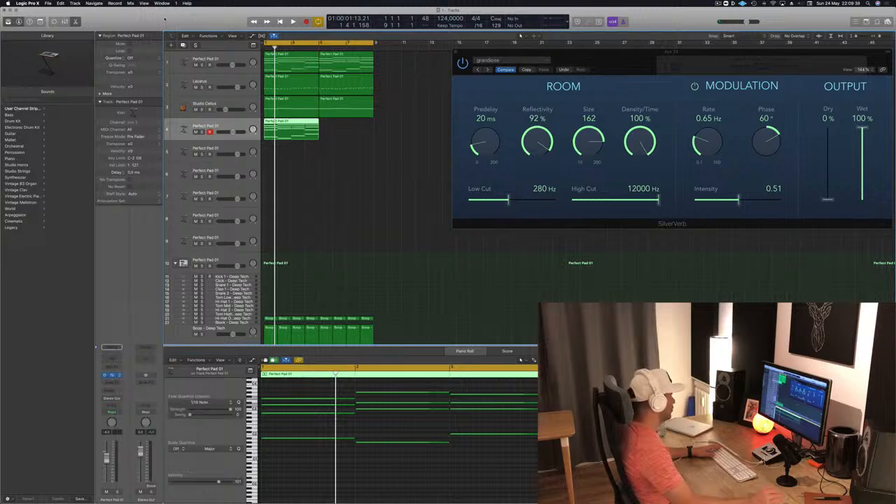
drag(170, 21, 609, 148)
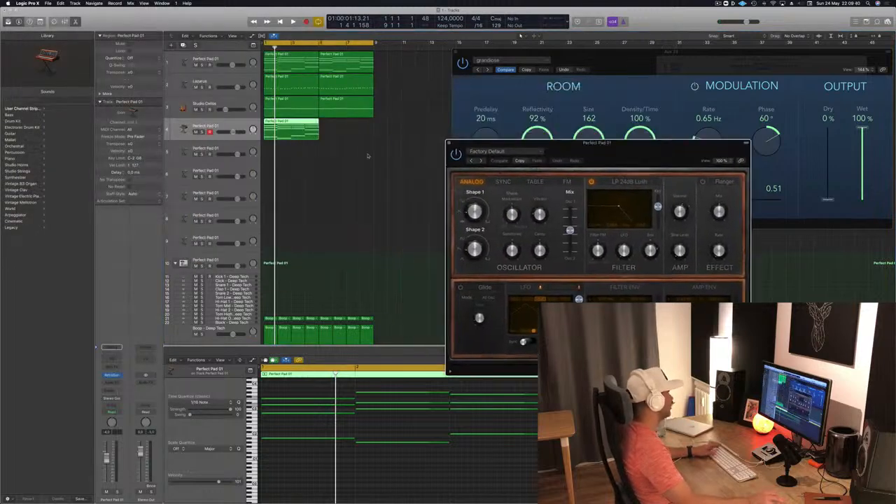
- Lower the Retro Synth track's volume and add an Arpeggiator MIDI effect to it, playing the loop
key(space)
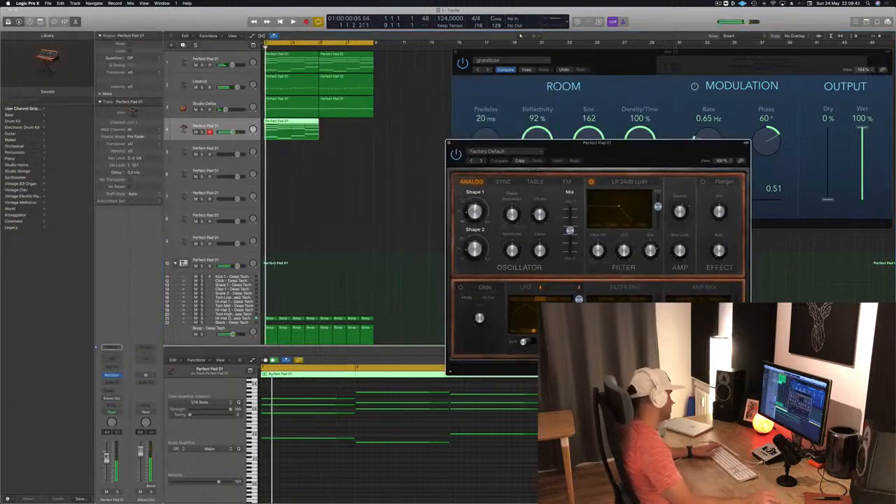
drag(106, 457, 106, 483)
click(110, 368)
click(143, 288)
click(117, 363)
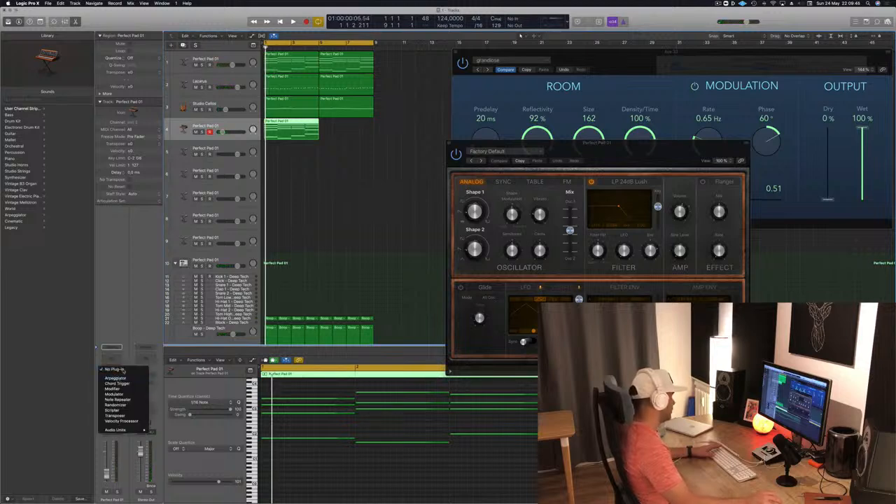
click(115, 378)
key(space)
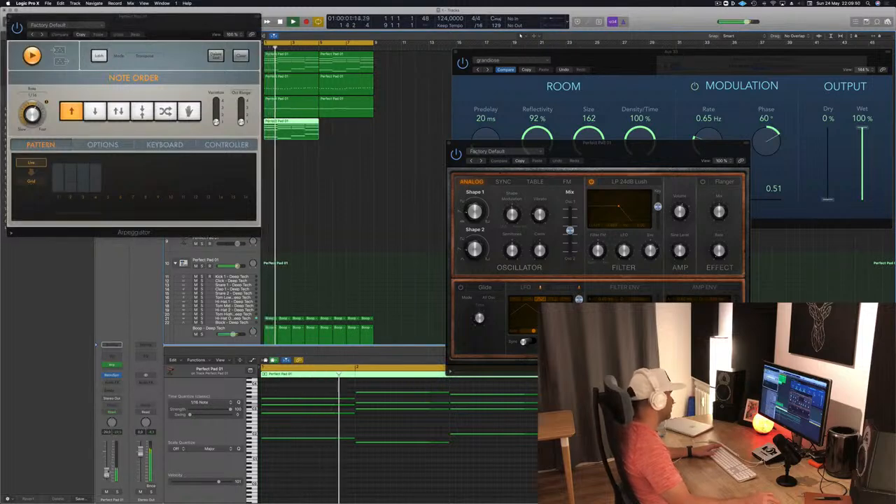
- Close the Arpeggiator window and duplicate track 4's chord region at bar 5 to fill the loop
drag(151, 18, 518, 123)
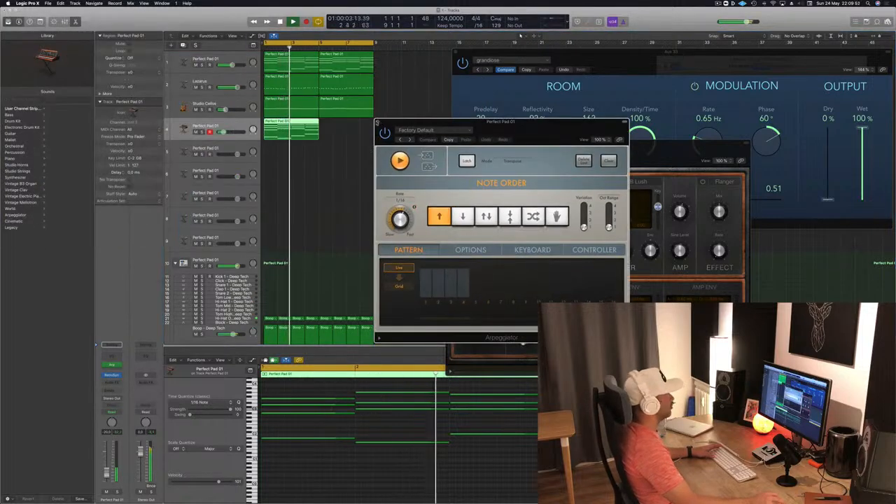
click(378, 122)
key(space)
drag(302, 128, 350, 131)
drag(558, 150, 460, 131)
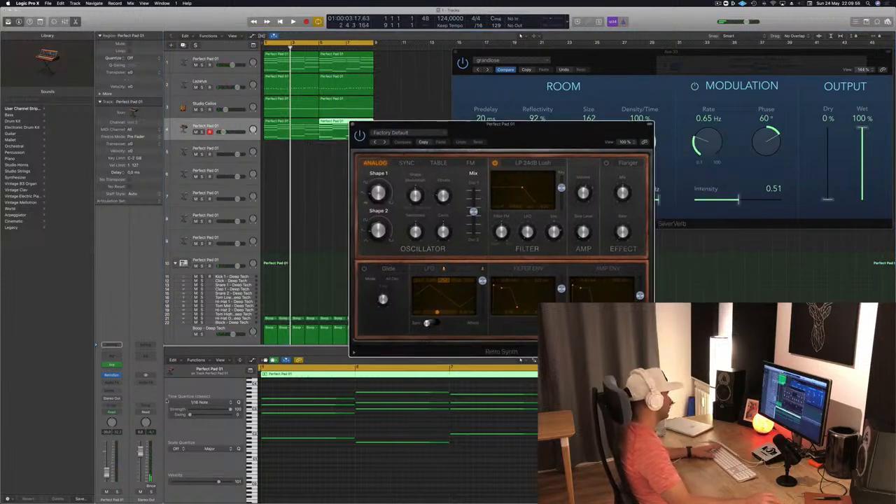
- Add a Channel EQ to track 4 and set its high cut to about 1280 Hz, playing the loop
click(112, 358)
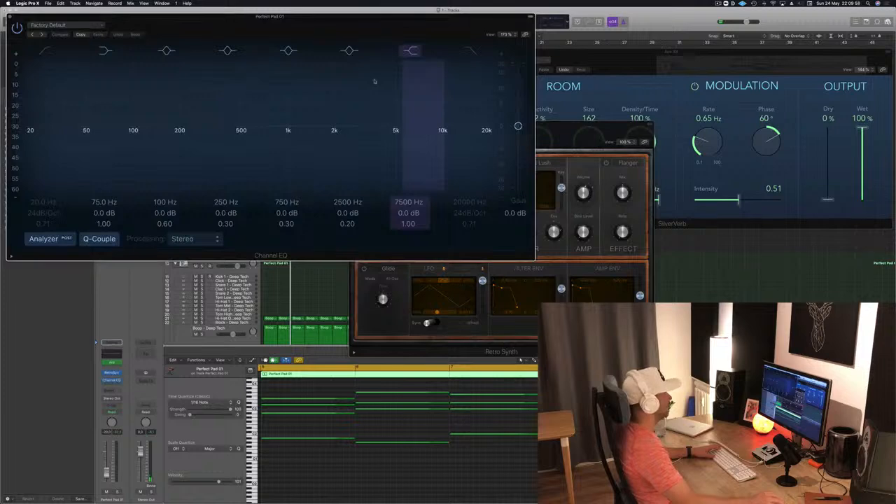
drag(221, 28, 556, 145)
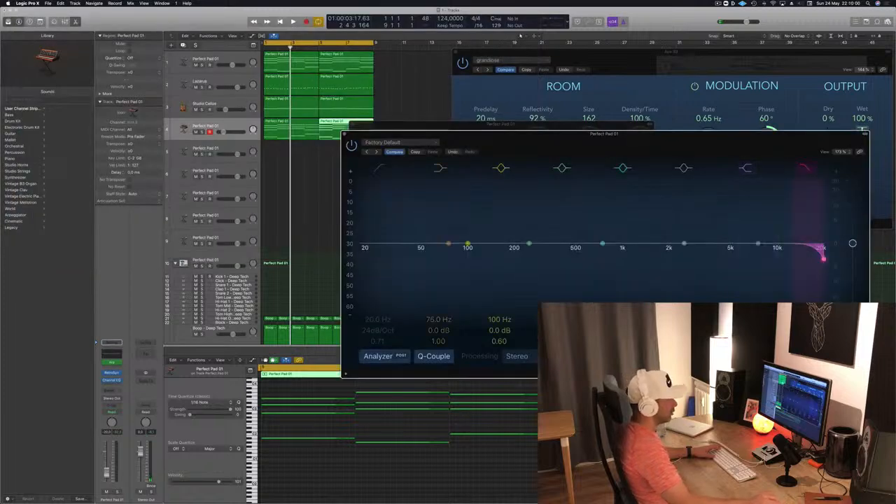
drag(823, 259, 638, 258)
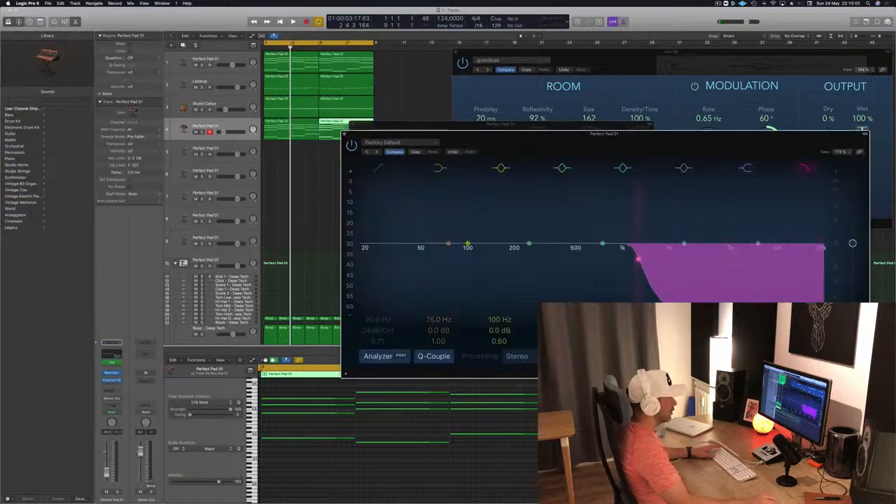
key(space)
drag(668, 144, 640, 124)
key(space)
key(space)
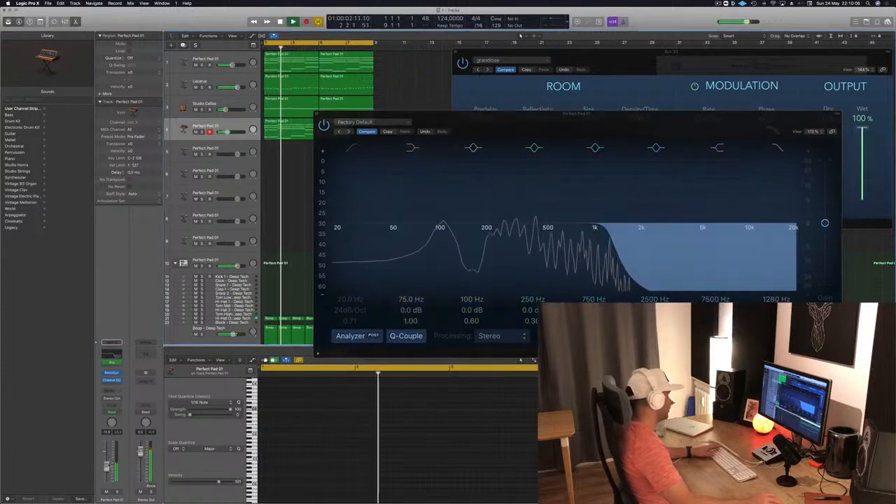
- Enable the Channel EQ's low cut at about 91 Hz and lower its high cut to about 690 Hz
key(space)
key(space)
click(354, 147)
drag(334, 239, 439, 238)
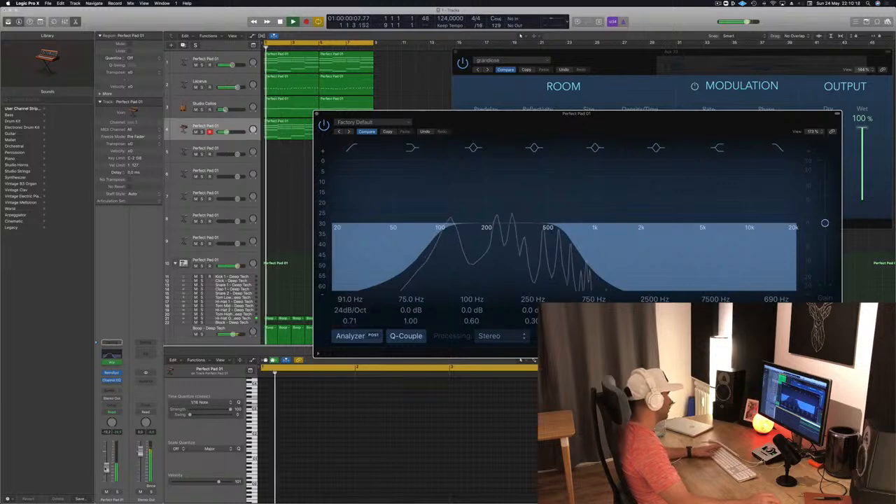
- Audition successive Retro Synth presets up to Digicream in the loop, checking Digicream with track 4 briefly soloed
drag(530, 114, 426, 303)
drag(528, 129, 528, 109)
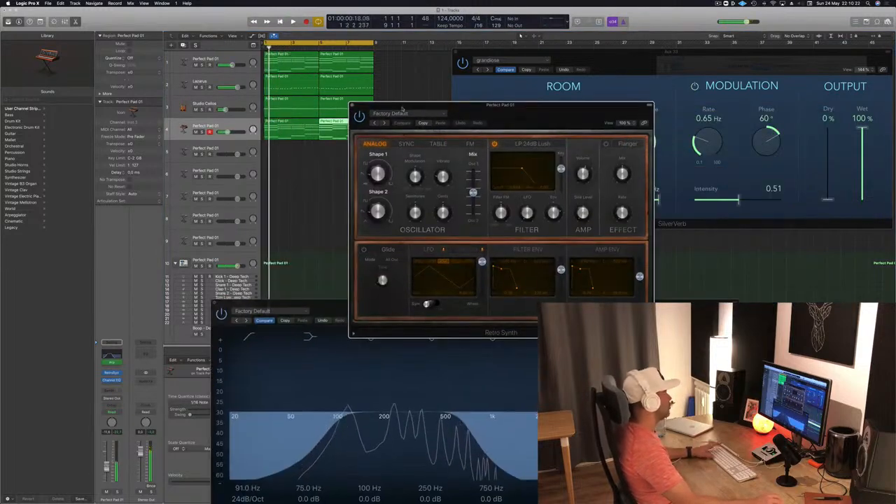
click(384, 122)
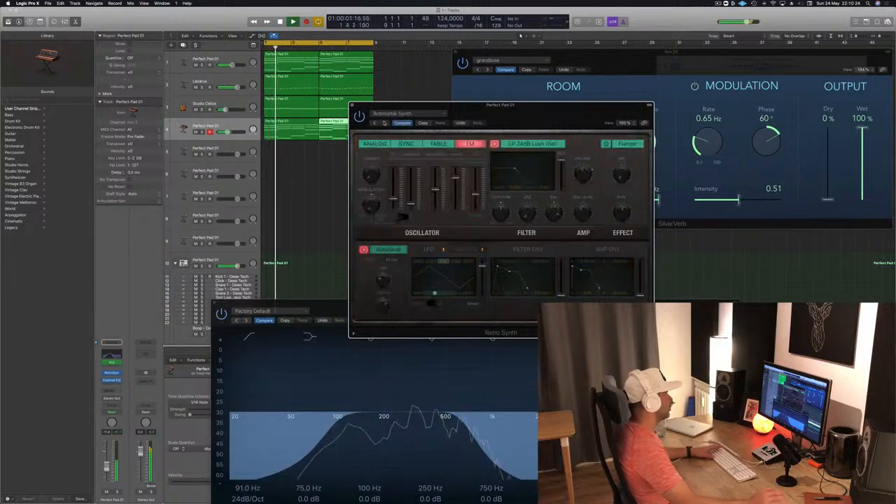
click(383, 122)
click(383, 122)
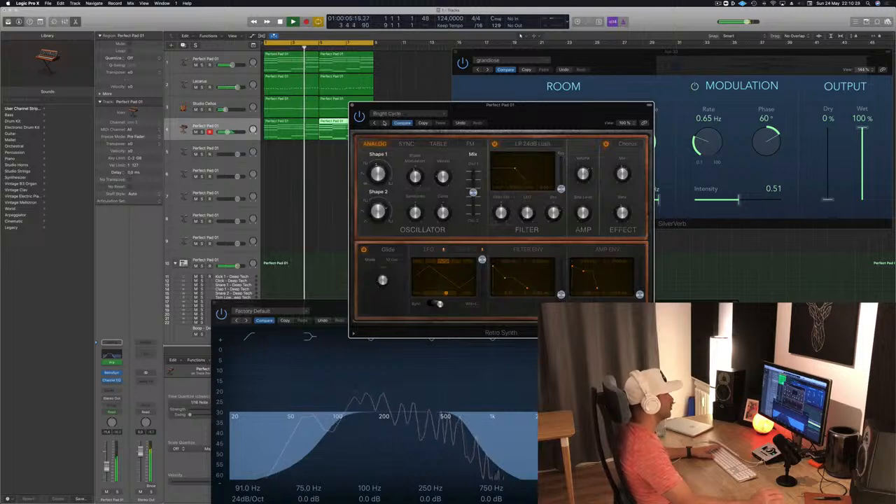
click(384, 122)
click(383, 122)
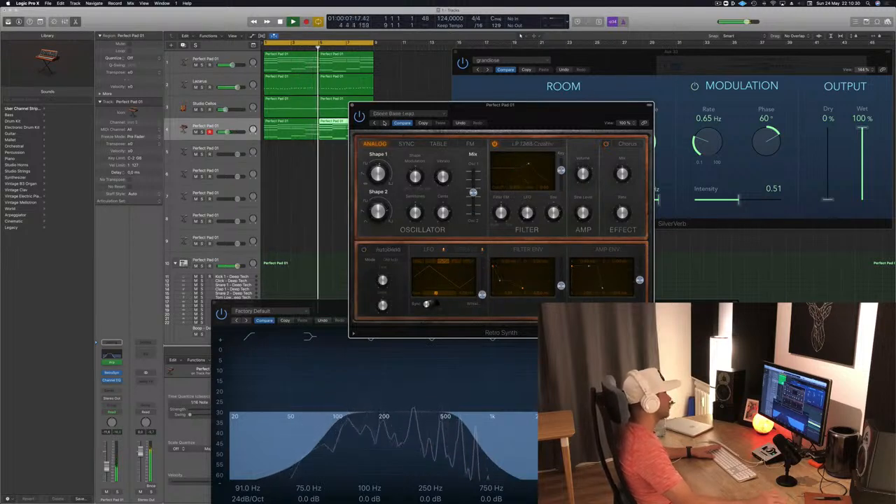
click(384, 122)
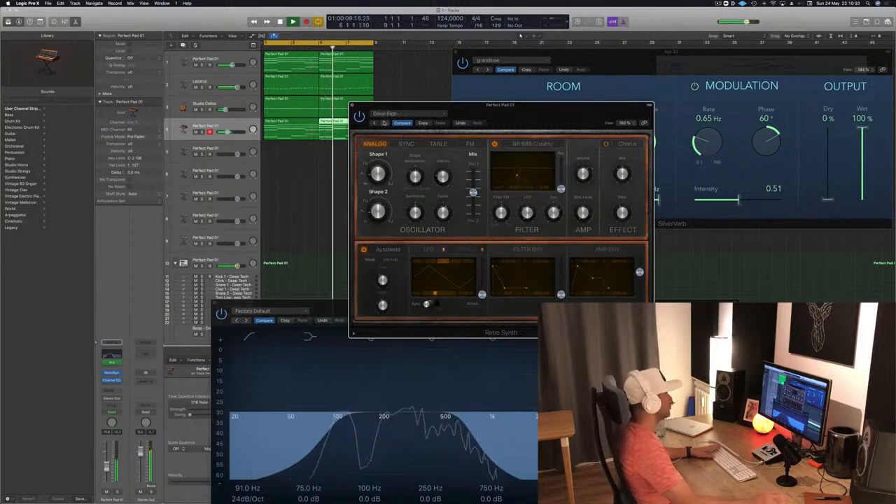
click(384, 122)
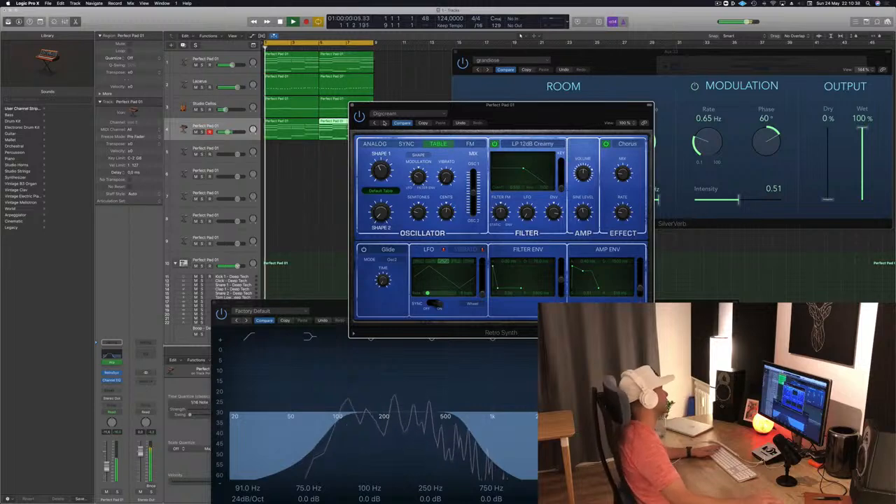
key(s)
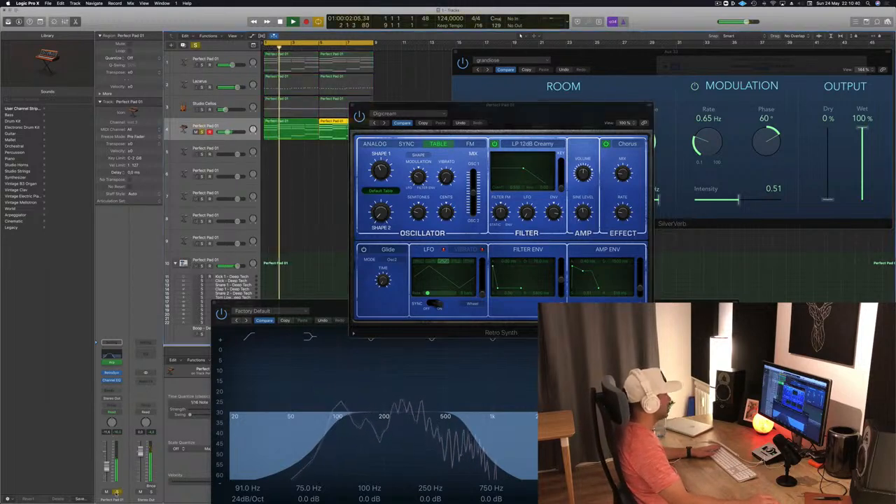
key(s)
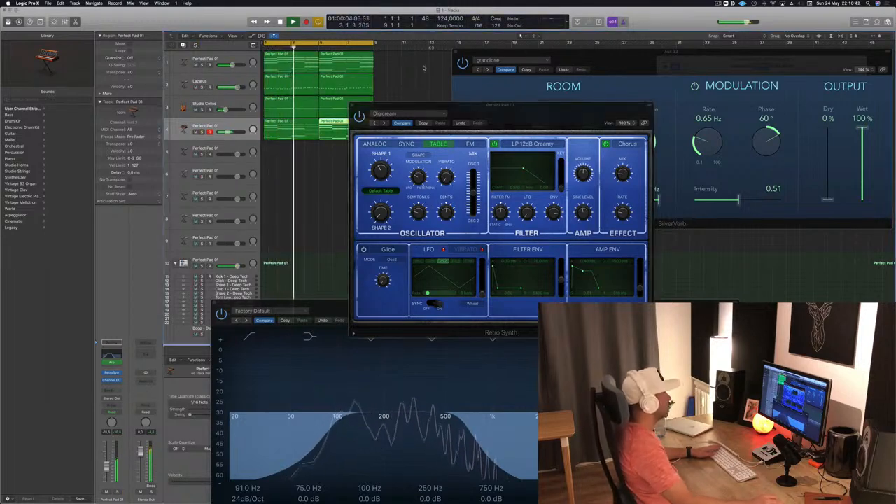
- Copy the Digicream settings and step through further Retro Synth presets to load Simple Analog Lead
click(423, 123)
click(384, 123)
click(384, 123)
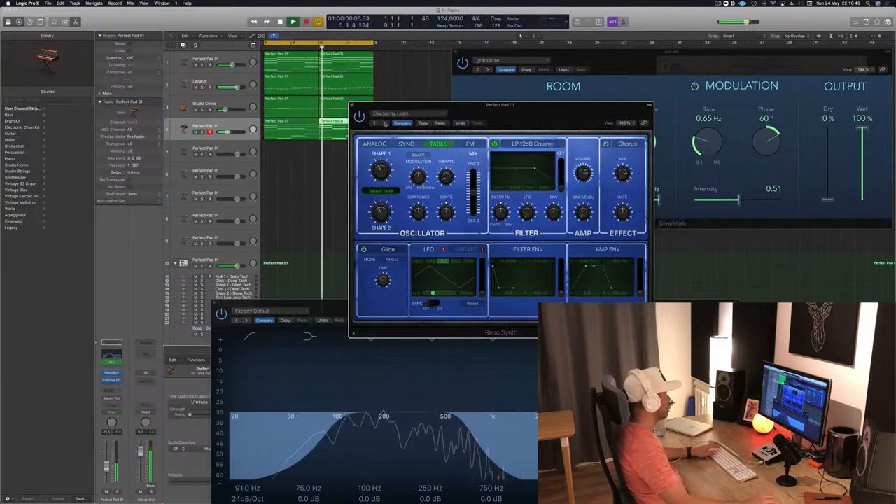
click(384, 123)
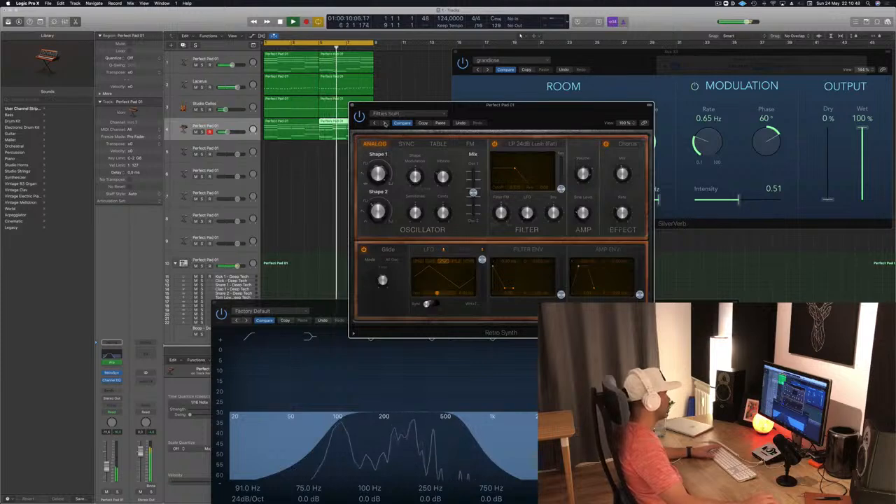
click(385, 123)
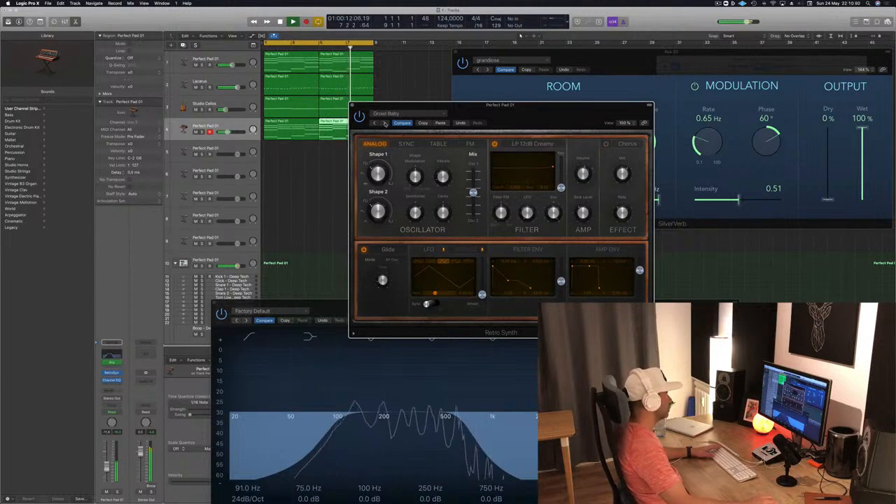
click(384, 123)
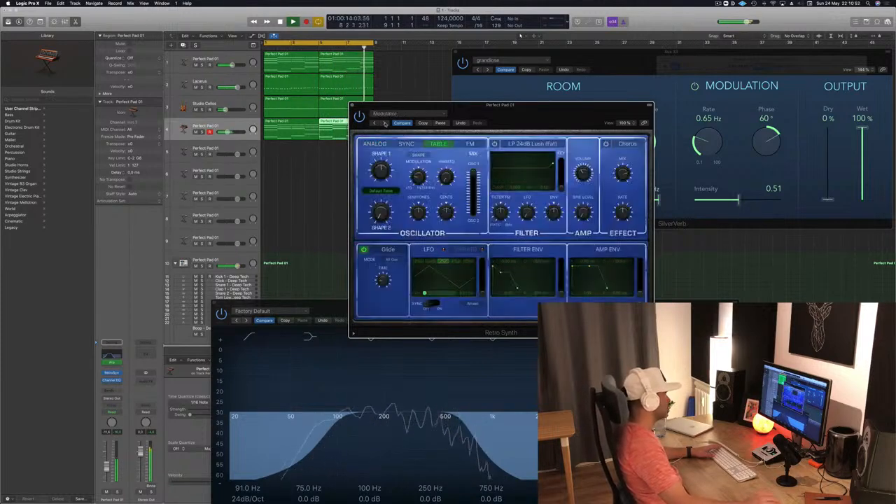
click(384, 123)
drag(576, 104, 524, 64)
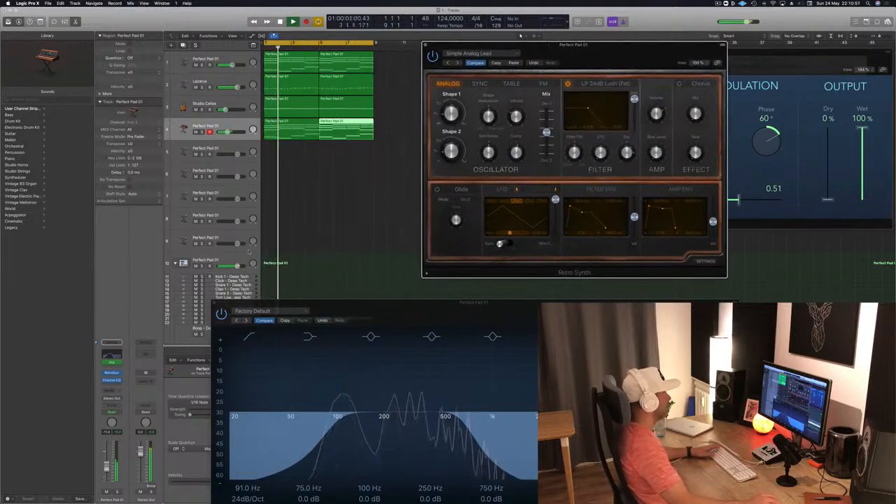
- Lower track 4's volume slightly while playing from the start, close the Channel EQ and Retro Synth windows, and select the track's regions
key(Return)
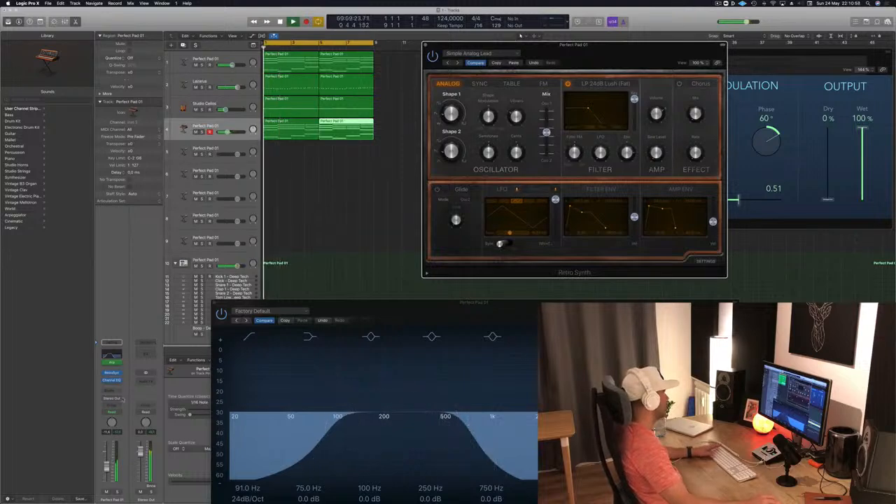
drag(108, 470, 108, 473)
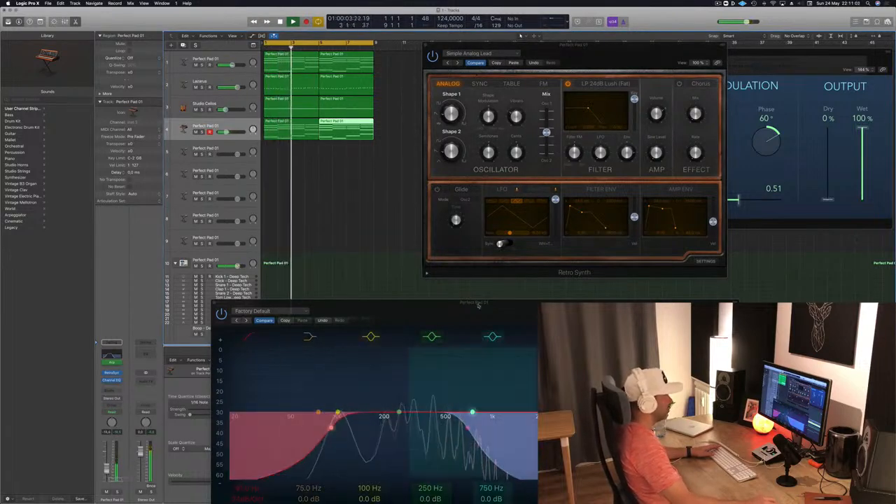
drag(481, 300, 449, 197)
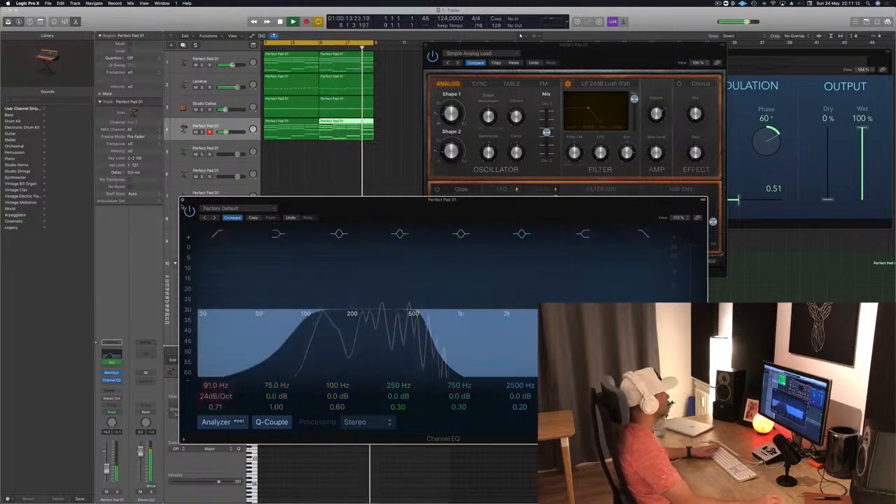
click(182, 200)
click(425, 45)
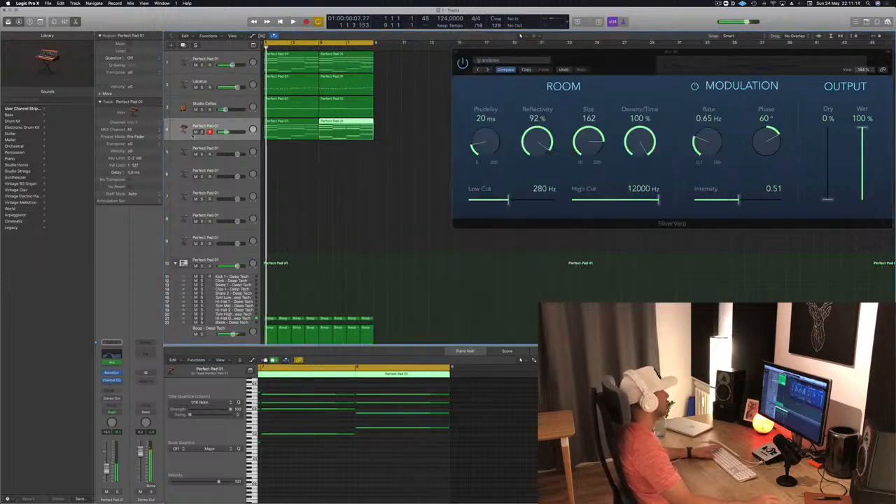
click(230, 125)
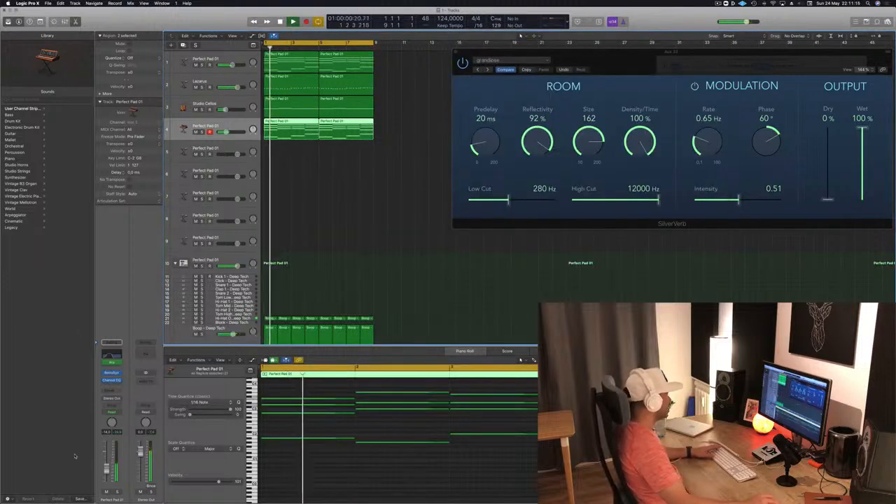
- Send track 4 to Bus 3 and add a Channel EQ to that reverb aux with its low cut at 205 Hz
click(110, 392)
mouse_move(110, 402)
click(161, 340)
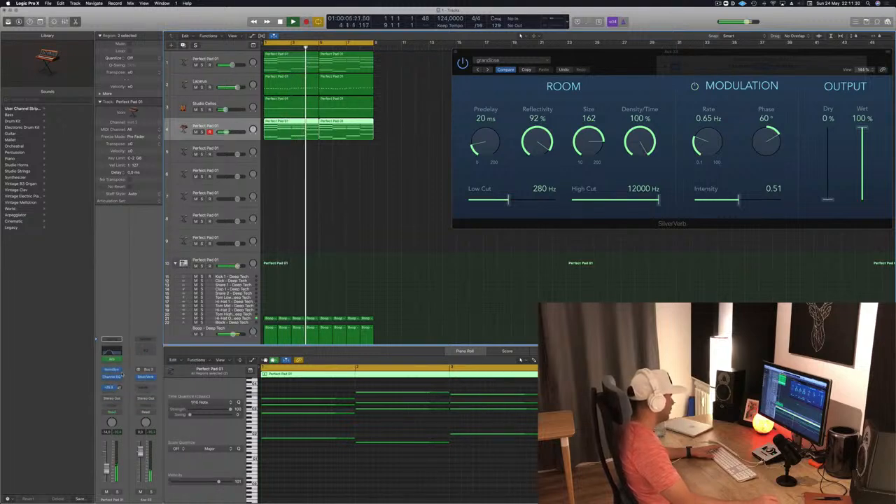
click(146, 348)
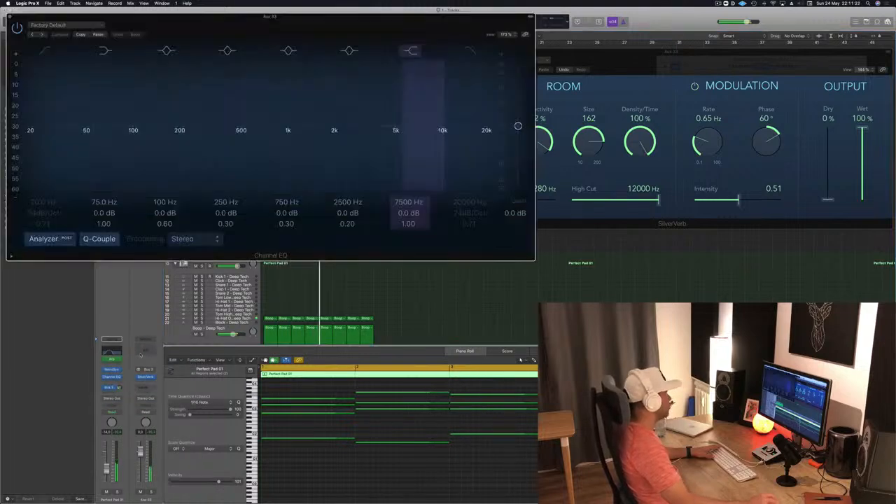
drag(74, 111, 214, 121)
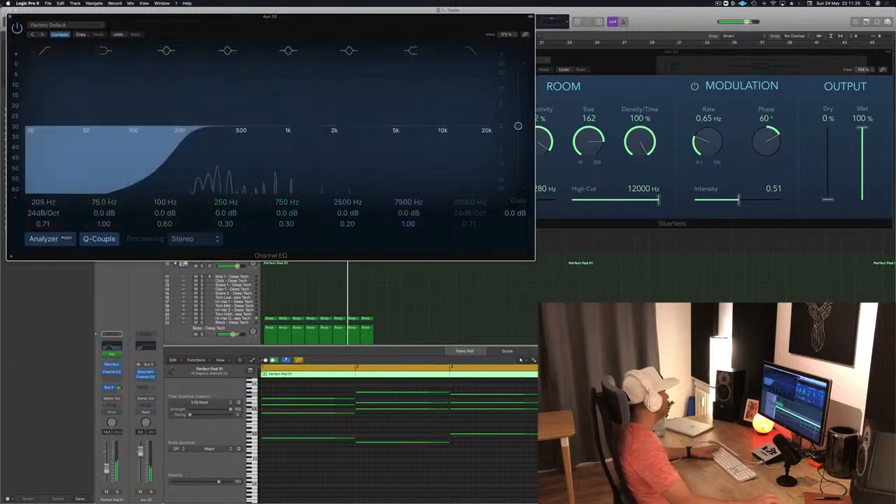
click(9, 17)
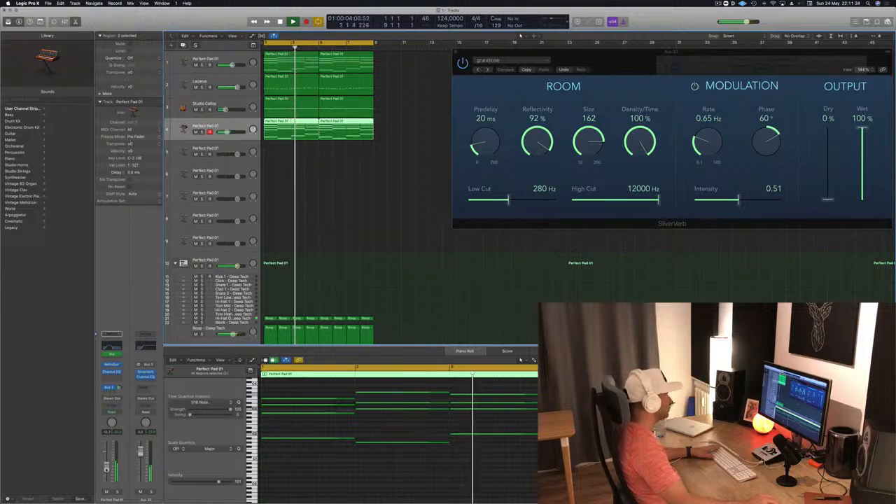
- Show Musical Typing, then open the Lazarus bass track's Alchemy instrument while playing from the start
key(super+k)
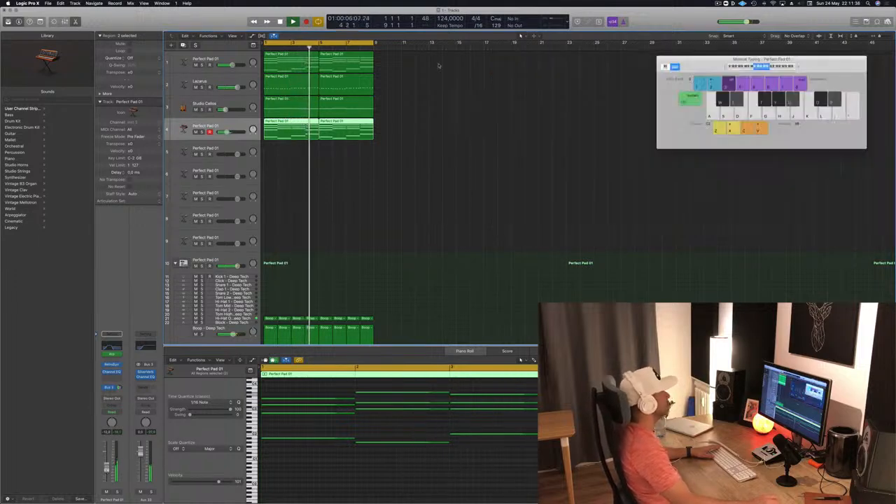
key(Return)
click(201, 82)
key(Return)
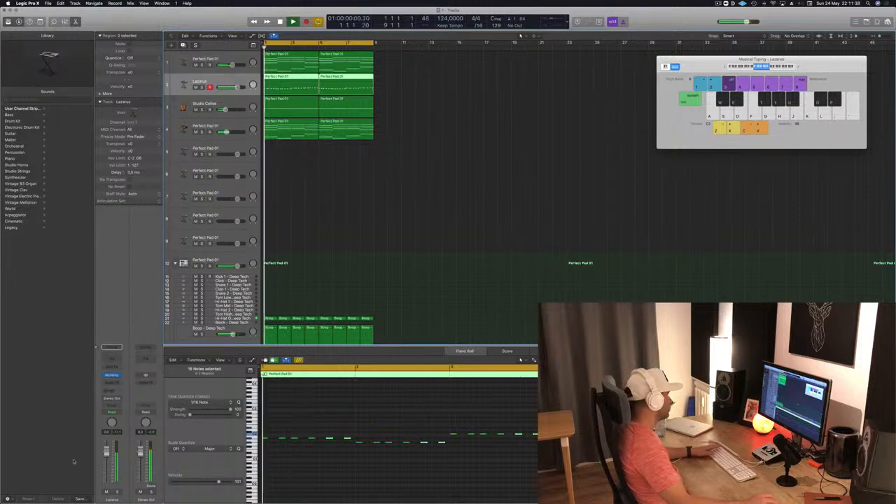
click(112, 375)
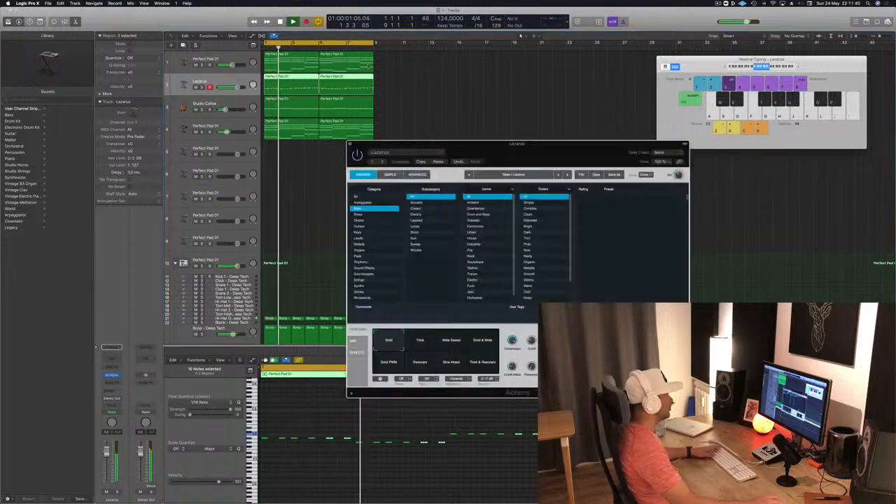
key(Return)
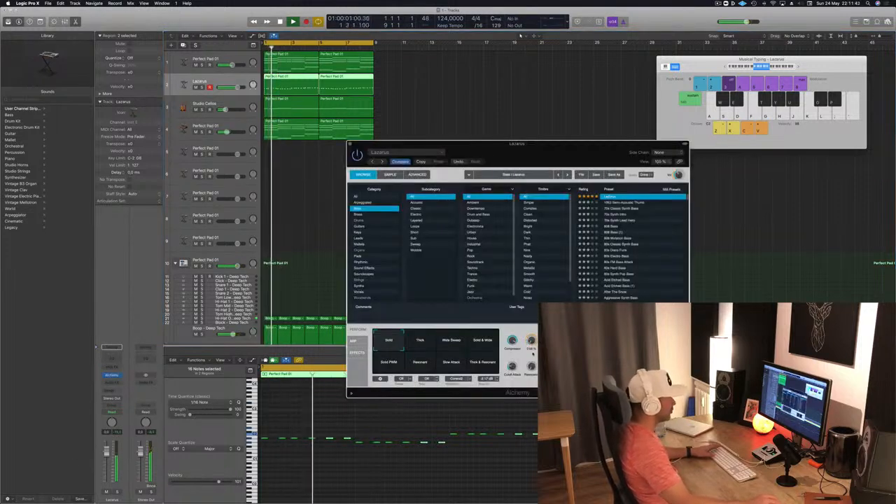
- Audition Alchemy's performance snapshots for the Lazarus bass against the loop and settle on Thick
click(426, 343)
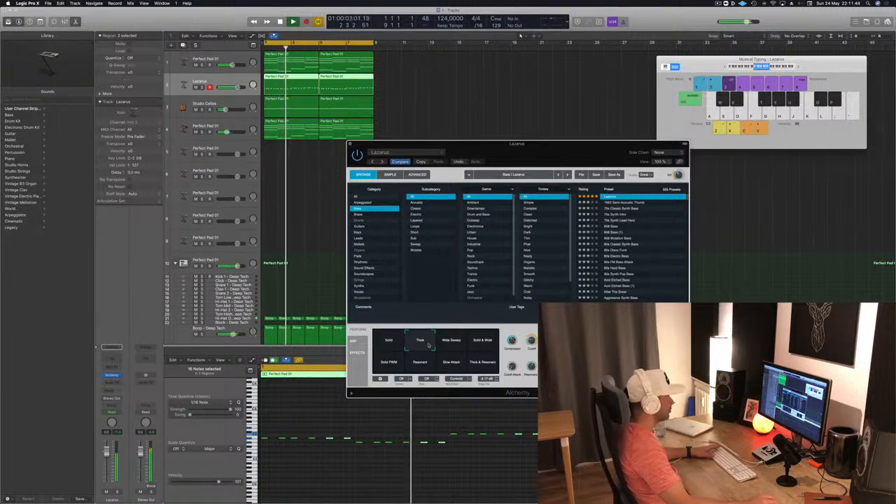
click(451, 342)
click(477, 341)
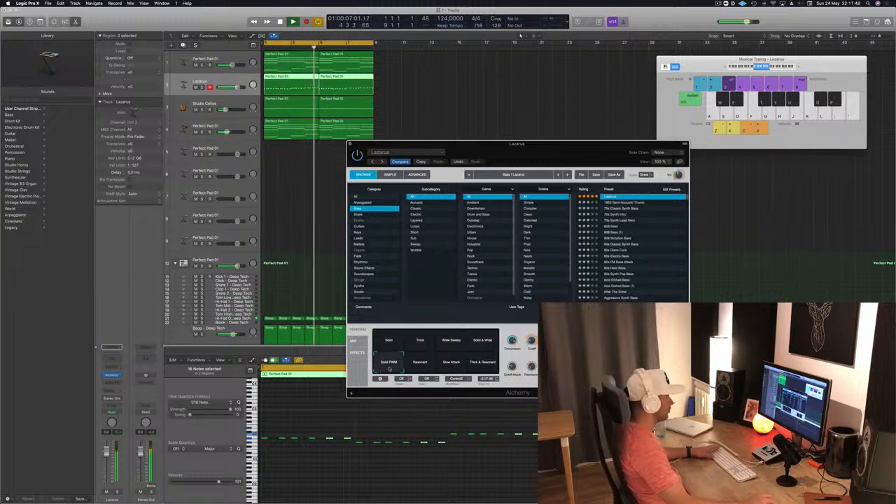
click(420, 364)
click(480, 359)
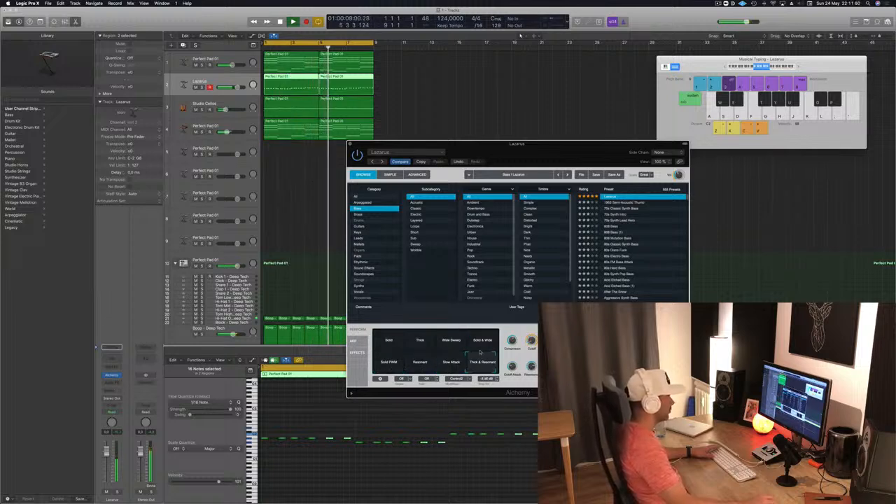
click(395, 342)
click(420, 342)
click(395, 344)
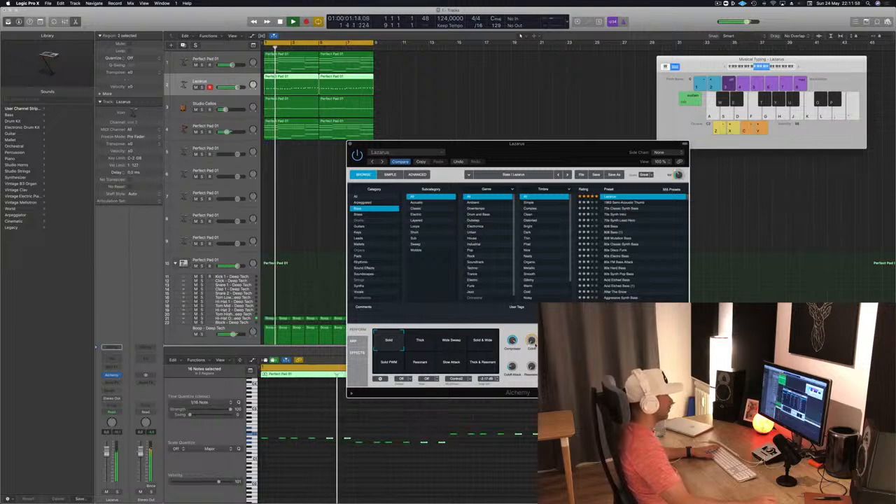
click(453, 339)
click(420, 340)
click(482, 340)
click(420, 339)
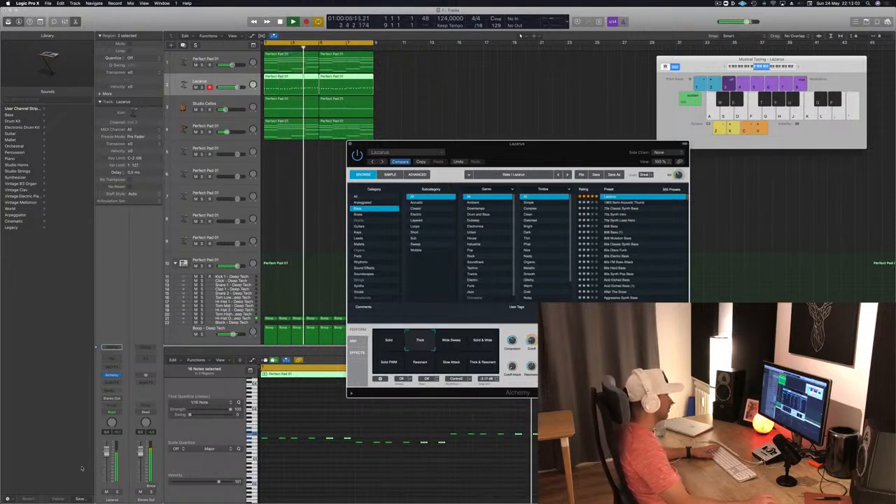
- Lower the Lazarus track's volume slightly and adjust Alchemy's Resonance control, closing the instrument window when finished
drag(108, 455, 108, 460)
key(space)
drag(532, 366, 532, 371)
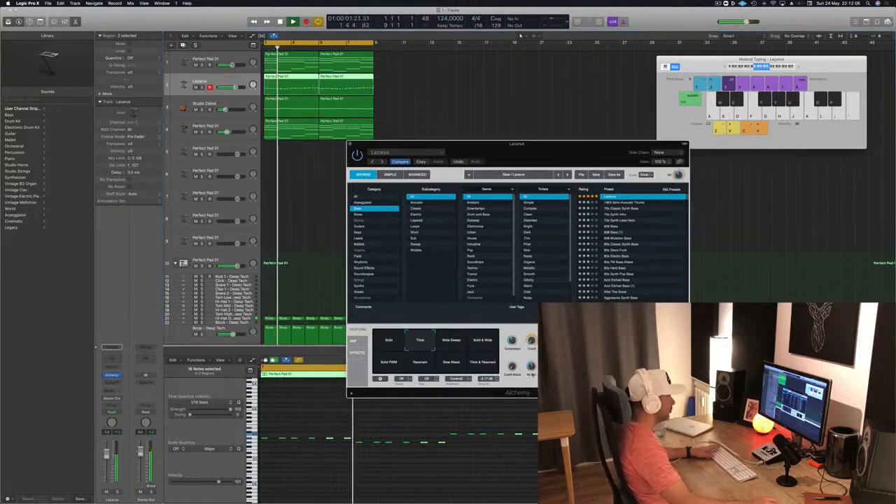
key(Return)
drag(106, 456, 106, 455)
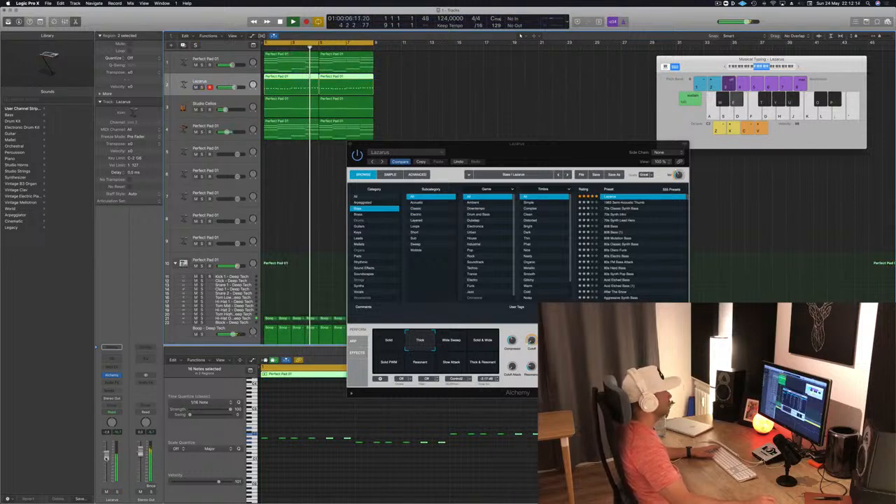
key(space)
drag(349, 145, 353, 142)
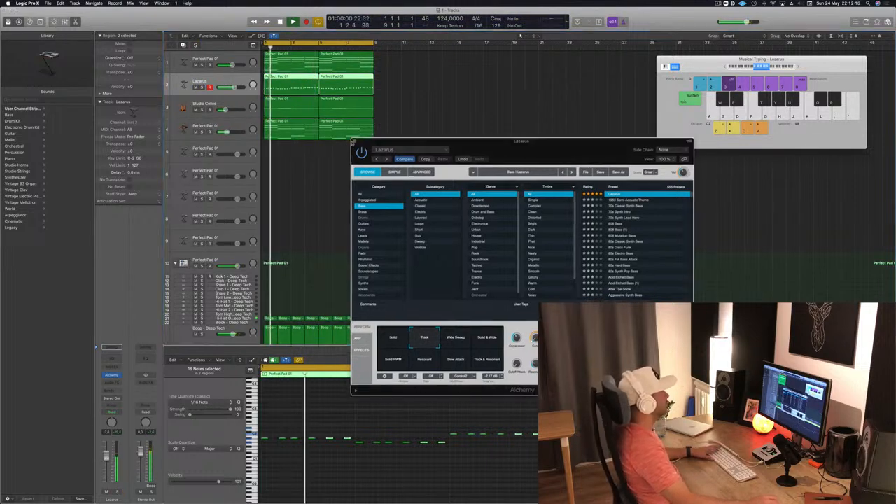
click(354, 142)
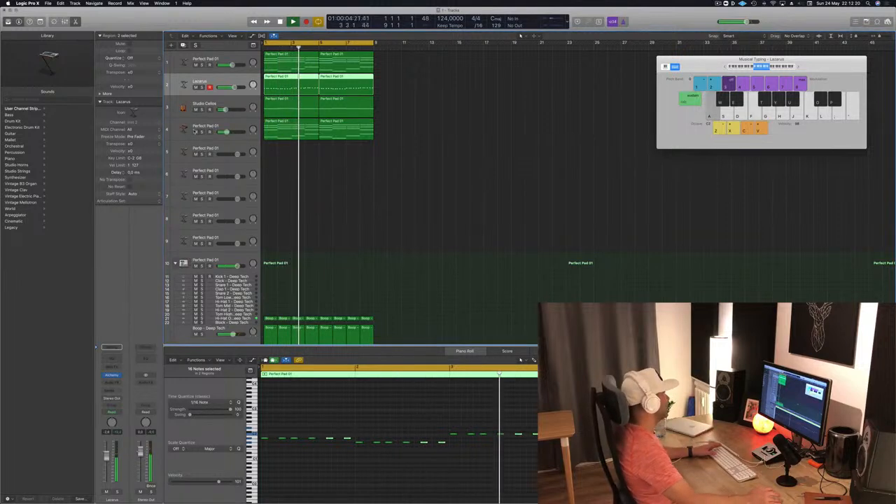
- Check the Studio Cellos track briefly in solo and create a duplicate track directly below it
click(214, 146)
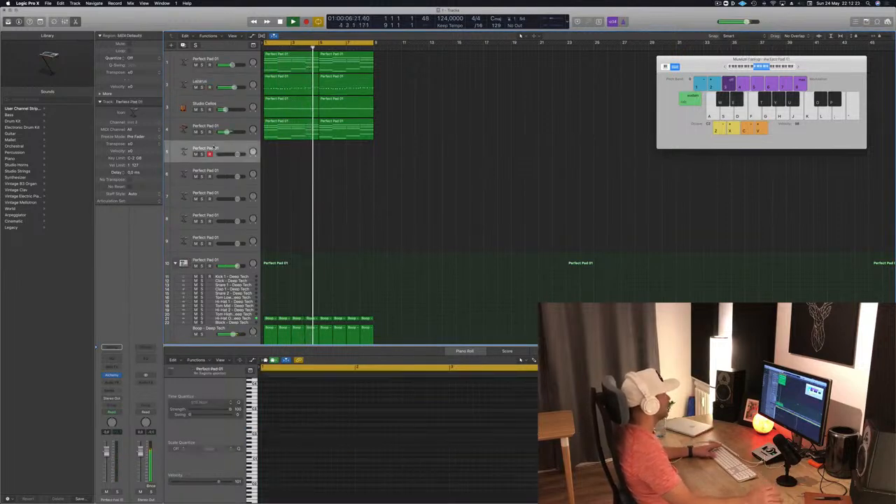
key(Return)
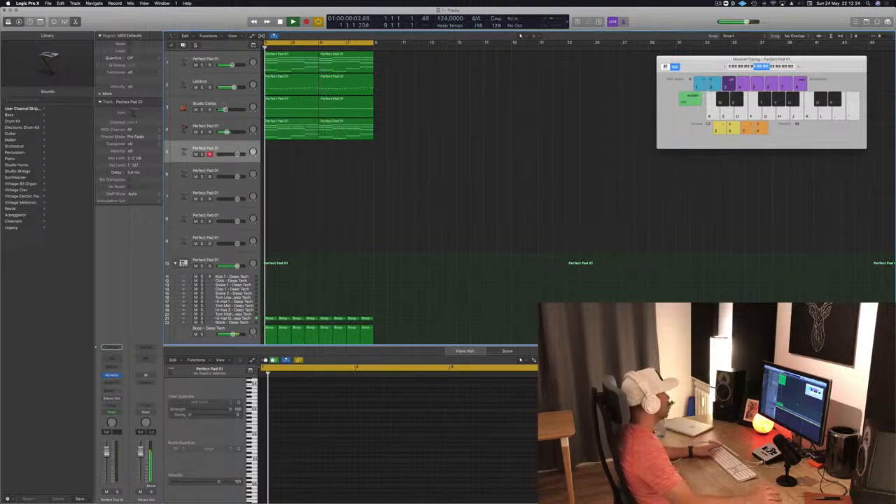
click(210, 104)
click(202, 109)
click(202, 109)
key(Return)
key(super+d)
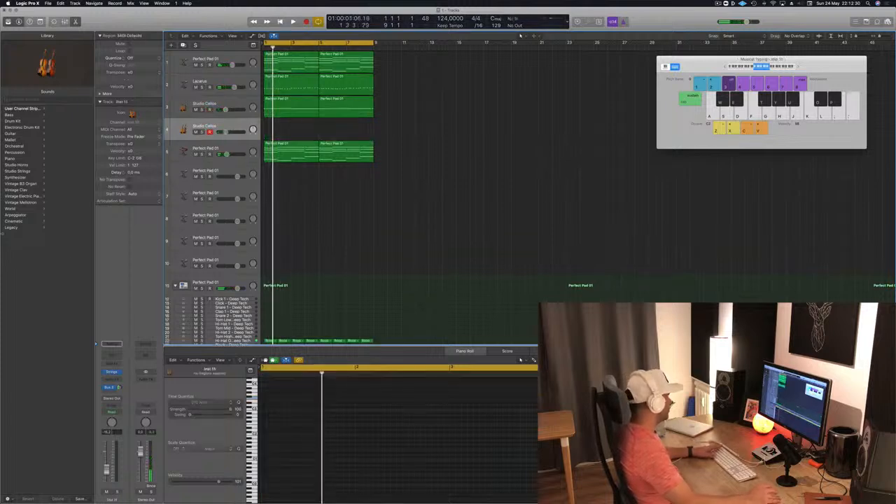
- Load the French Horn sound from the Legacy, Logic, Orchestral, Brass collection onto the duplicated track
click(11, 228)
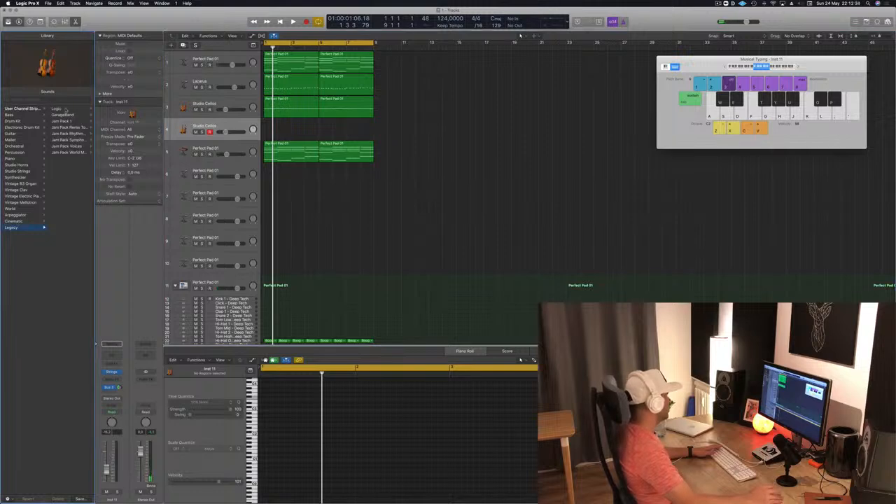
click(65, 109)
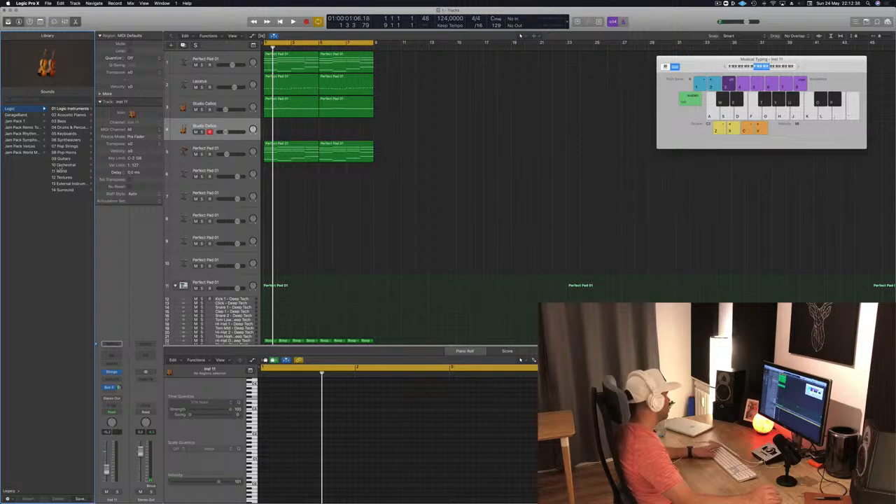
click(62, 165)
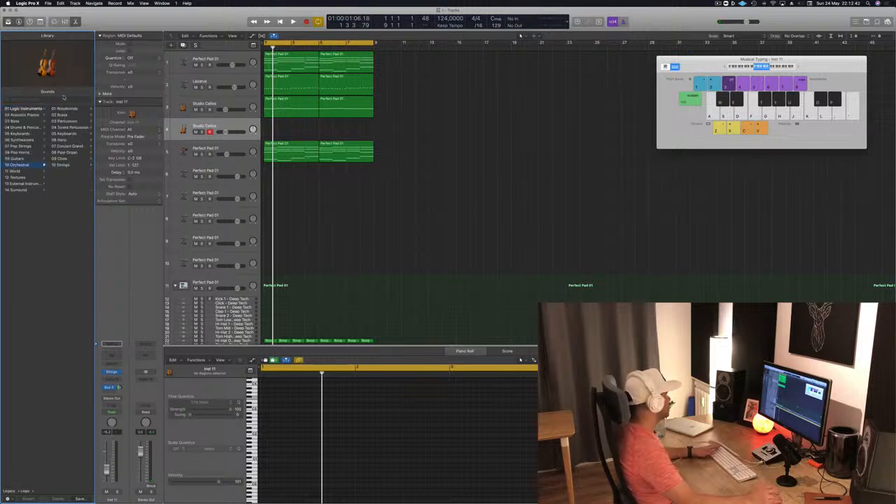
click(60, 116)
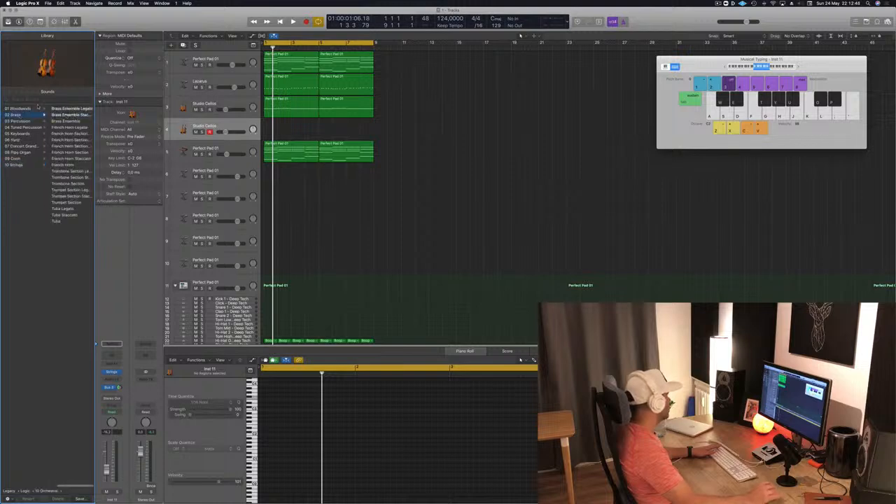
click(77, 133)
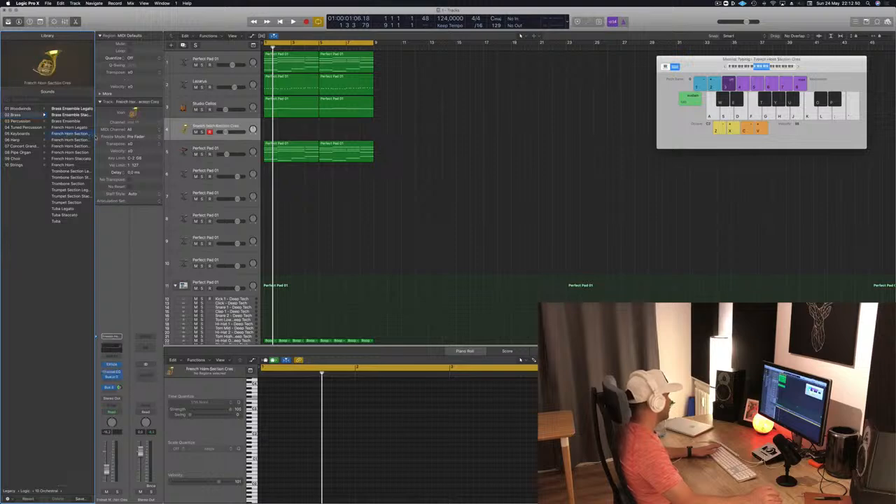
drag(94, 135, 193, 135)
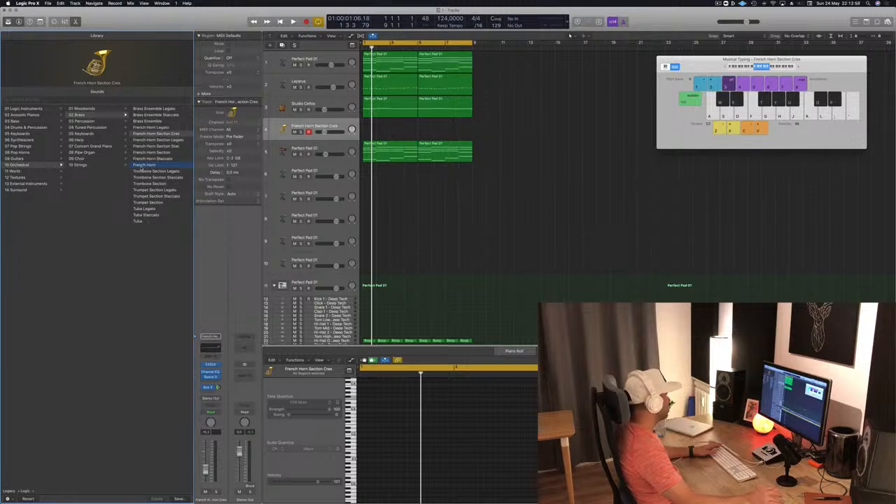
click(144, 164)
- Copy both Studio Cellos regions onto the French Horn track and compare playback with the horn muted and unmuted
key(space)
drag(392, 99, 445, 131)
key(space)
key(ctrl+m)
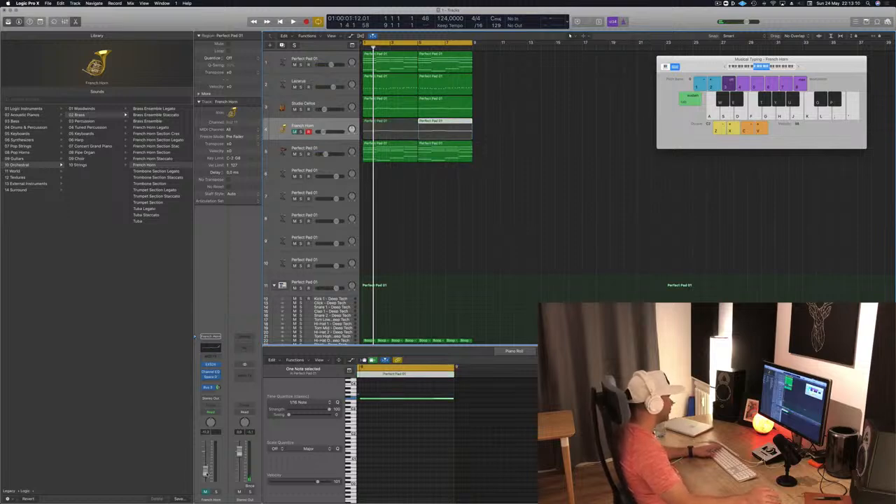
key(ctrl+m)
key(space)
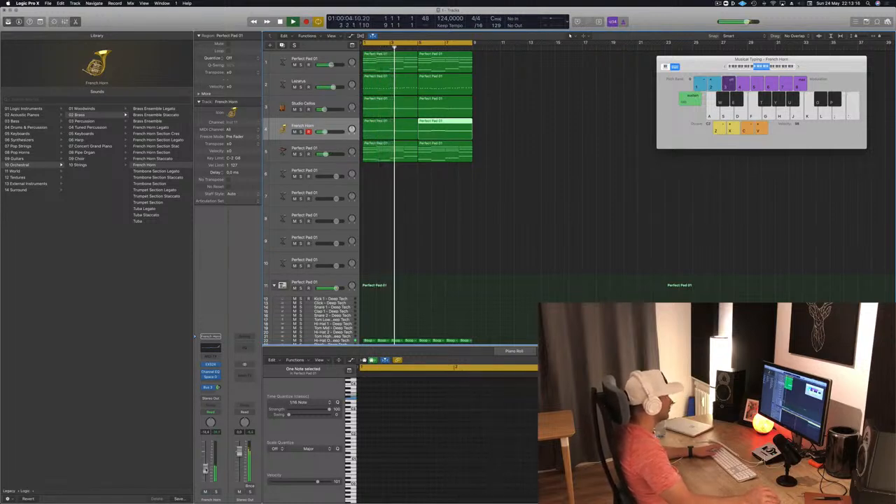
- Adjust the French Horn track's Bus 3 reverb send and volume in playback, and solo the track
click(478, 203)
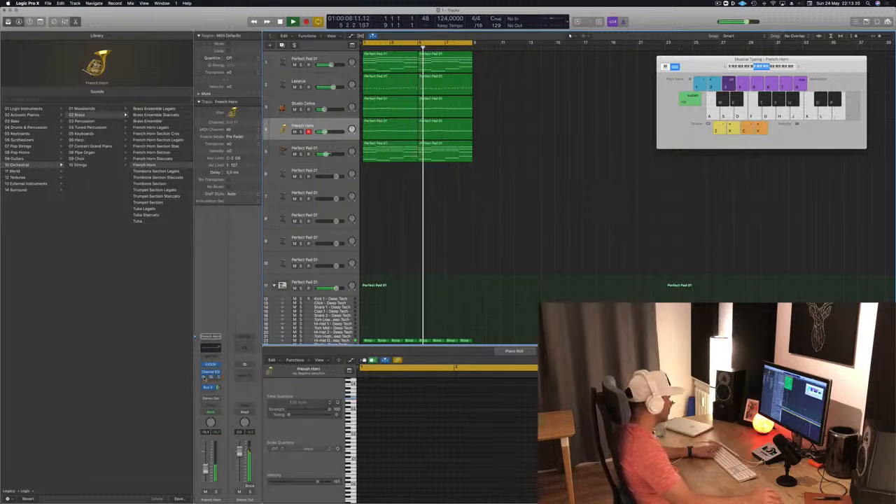
drag(217, 387, 217, 388)
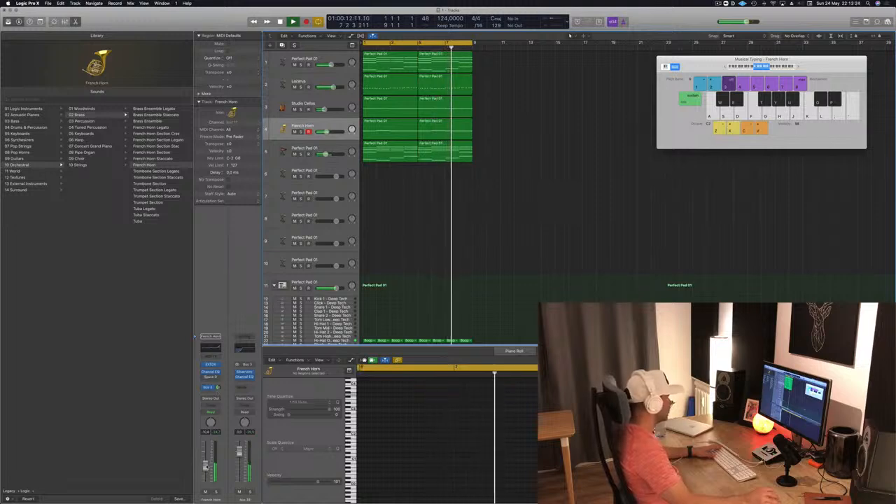
click(216, 492)
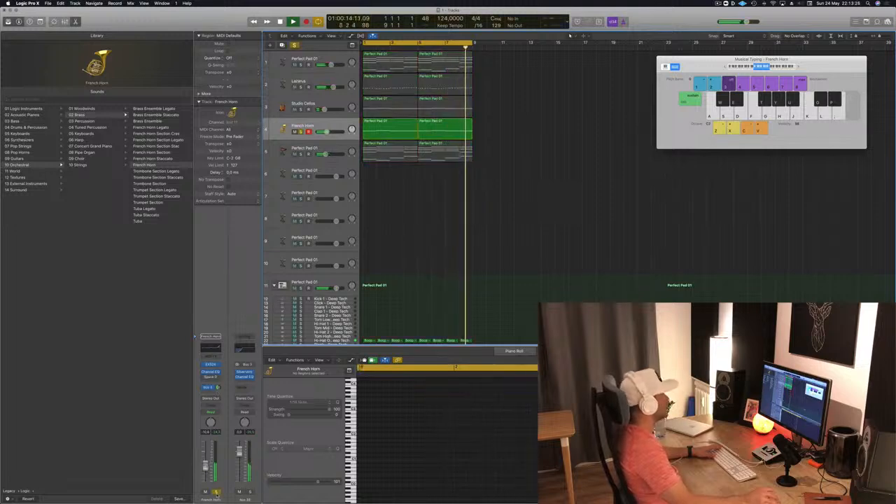
- Try all notes in both French Horn regions an octave lower and an octave higher, returning them to the original octave
drag(520, 131, 387, 126)
click(392, 438)
key(super+a)
key(alt+shift+Down)
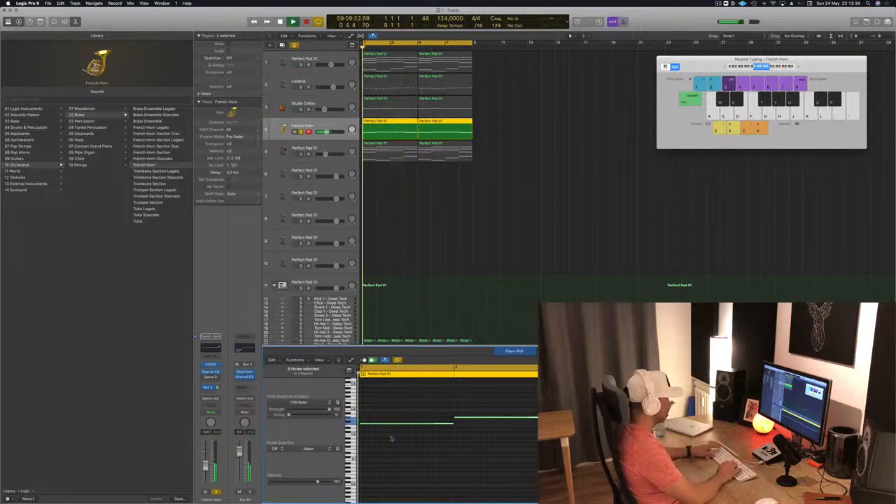
key(alt+shift+Up)
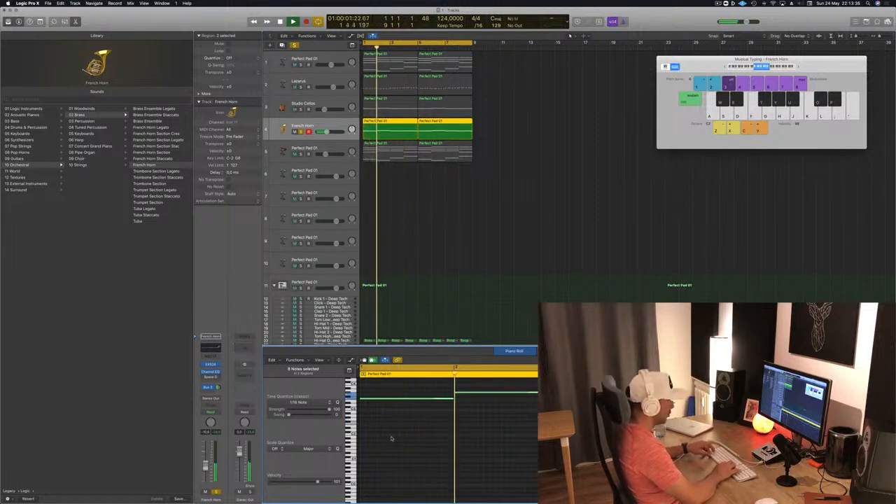
key(alt+shift+Up)
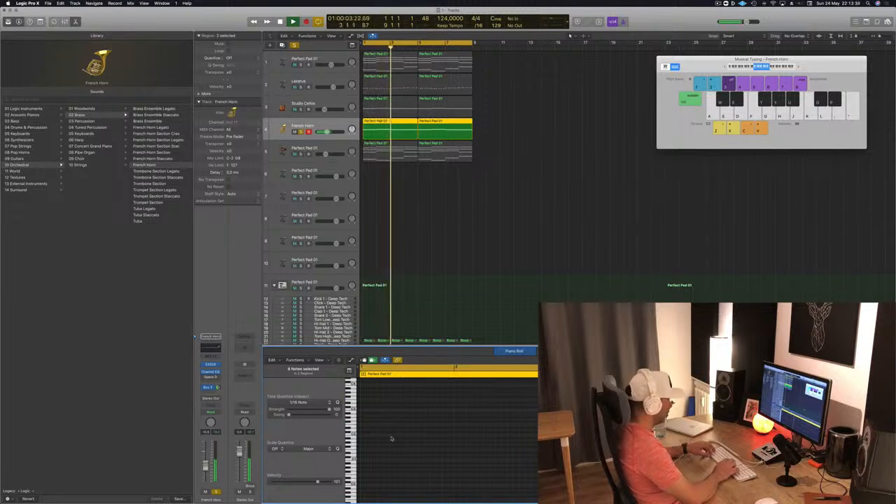
key(alt+shift+Down)
key(space)
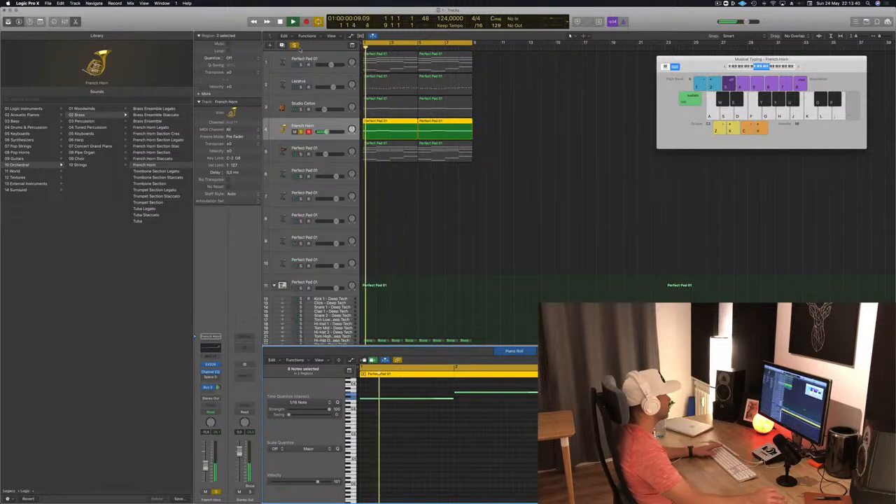
- Unsolo the French Horn track and lower its volume slightly while playing the full loop
key(space)
click(301, 132)
key(space)
click(492, 186)
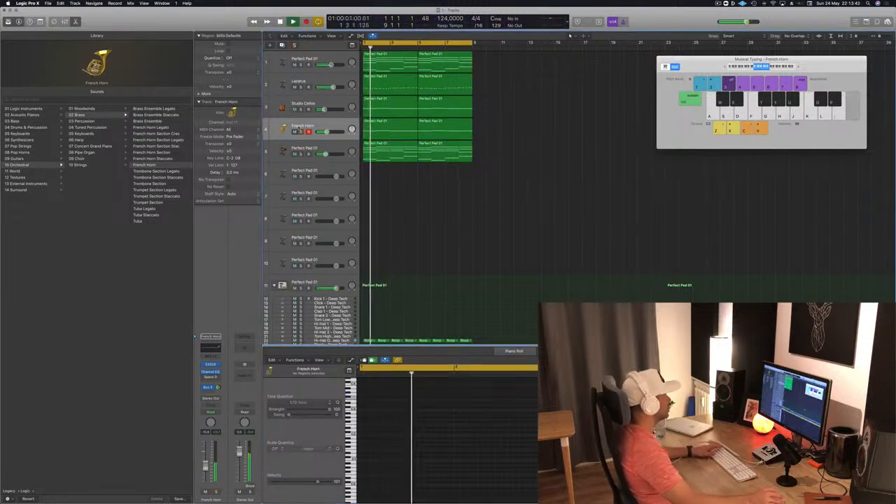
click(339, 127)
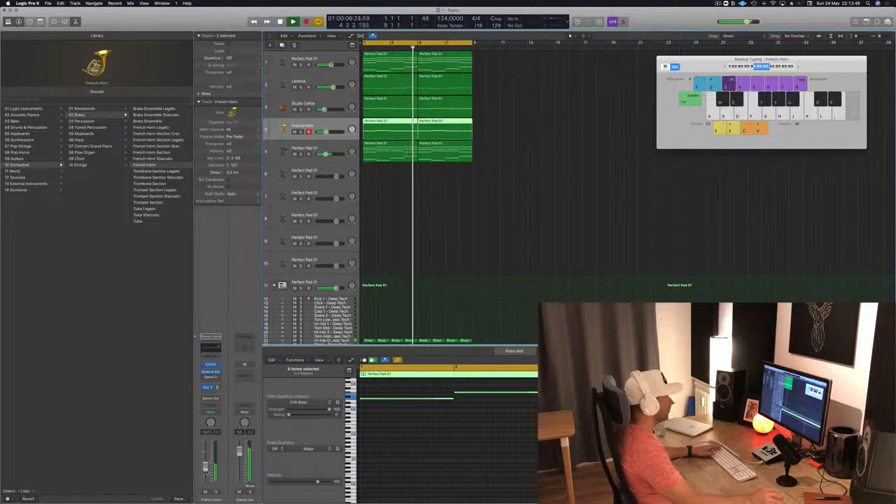
click(440, 255)
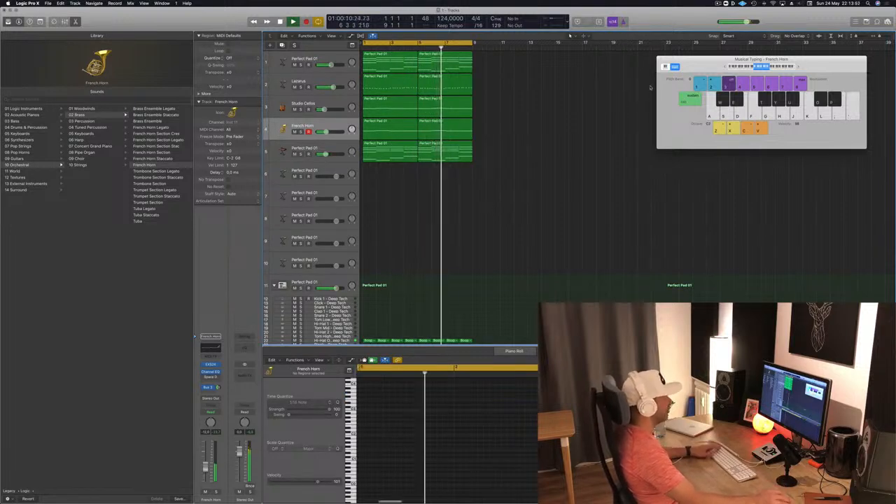
- Copy the first Boop region onto the Kick 1 - Deep Tech track, shift all its notes to the kick's pitch and play it
drag(714, 68, 697, 83)
scroll(483, 207, down, 3)
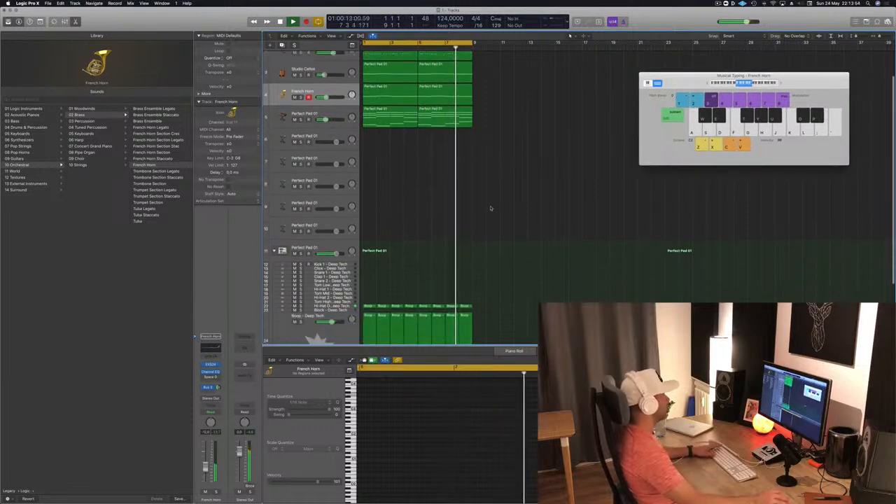
scroll(393, 216, down, 1)
drag(365, 275, 366, 222)
click(443, 432)
key(super+a)
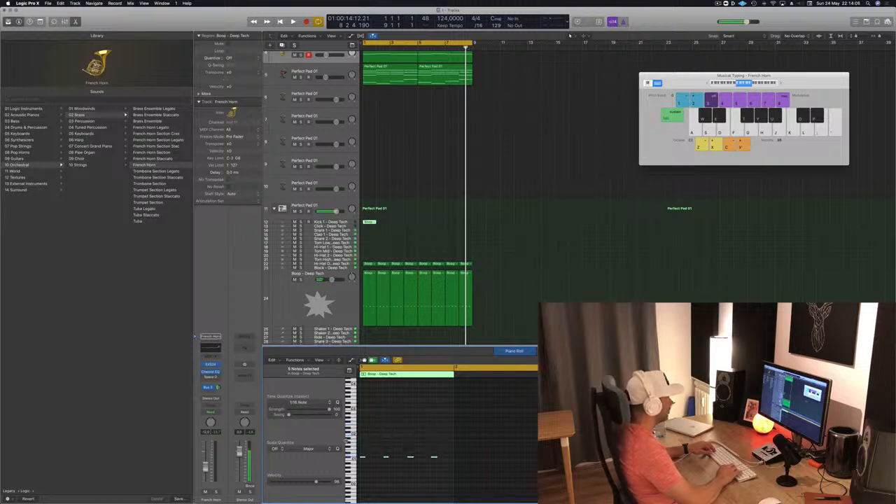
key(space)
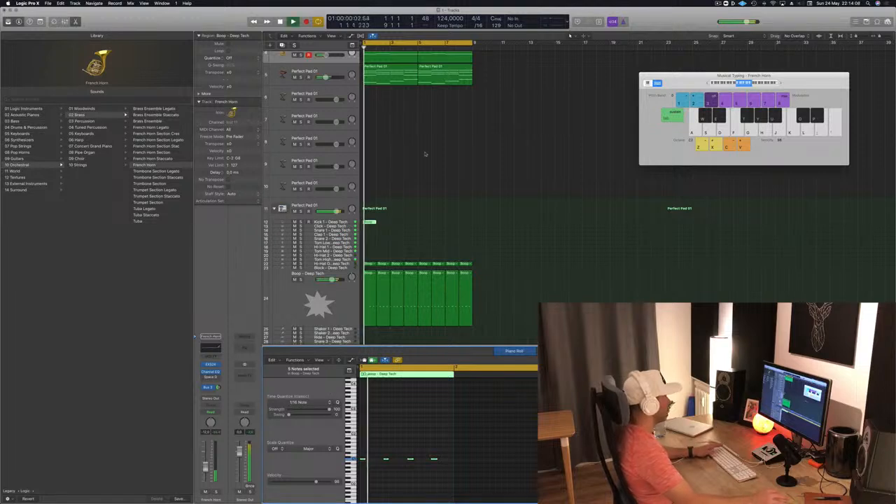
- Repeat the Kick 1 region up to bar 9 and play the loop
key(space)
drag(370, 223, 466, 227)
key(space)
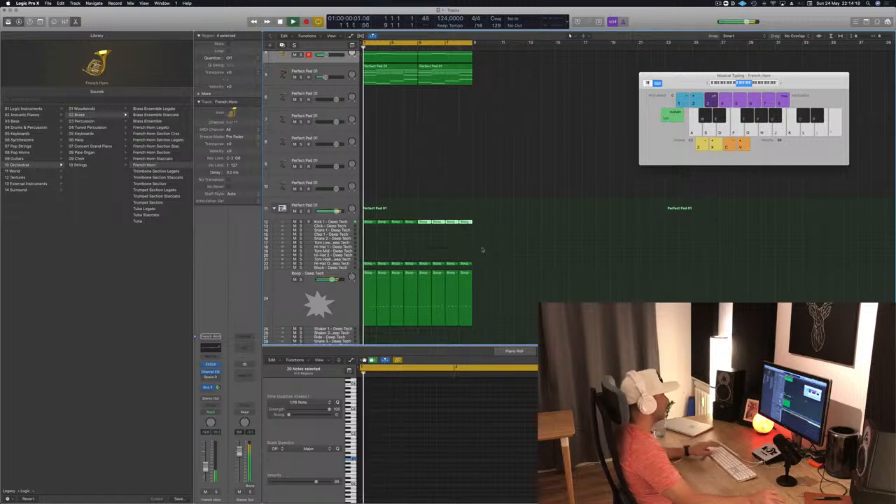
scroll(482, 249, left, 1)
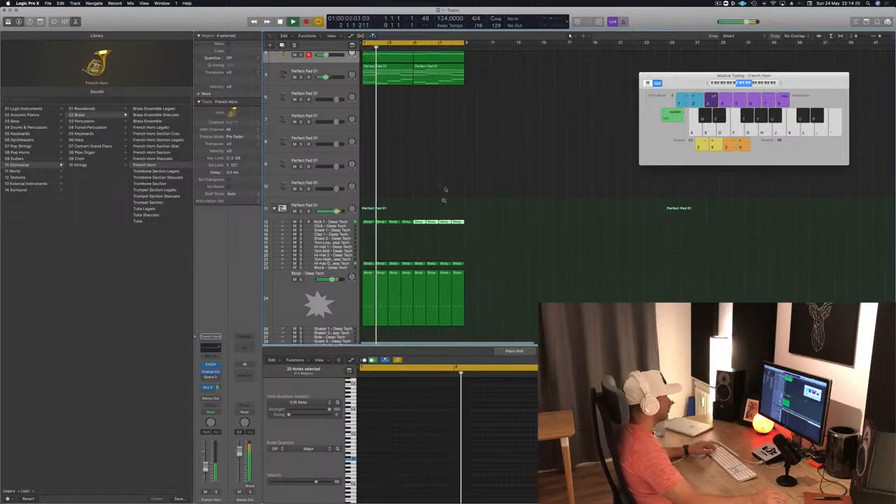
click(459, 196)
scroll(522, 179, up, 5)
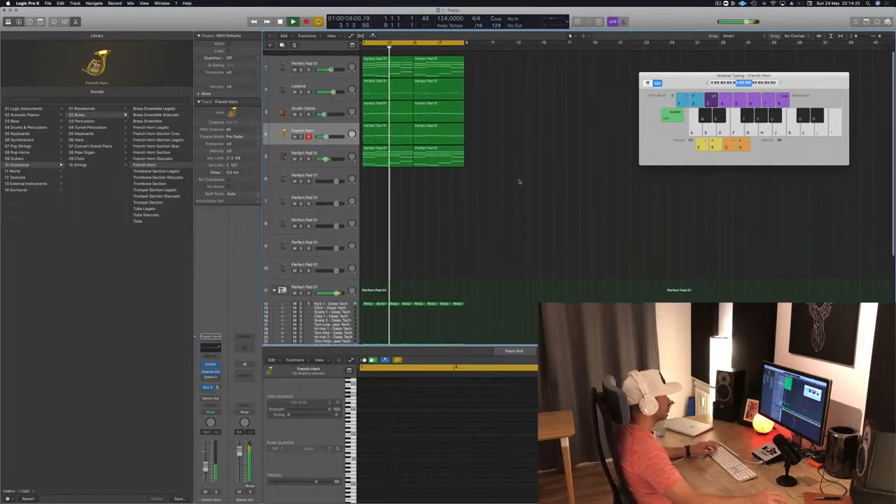
- Repeat all regions of the eight-bar loop on every track until the arrangement reaches bar 33
scroll(475, 200, up, 1)
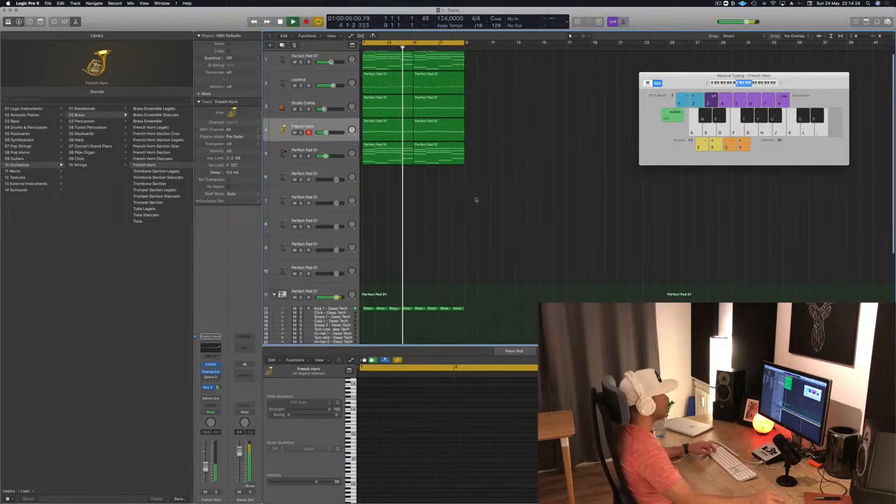
scroll(476, 200, down, 1)
scroll(476, 201, right, 1)
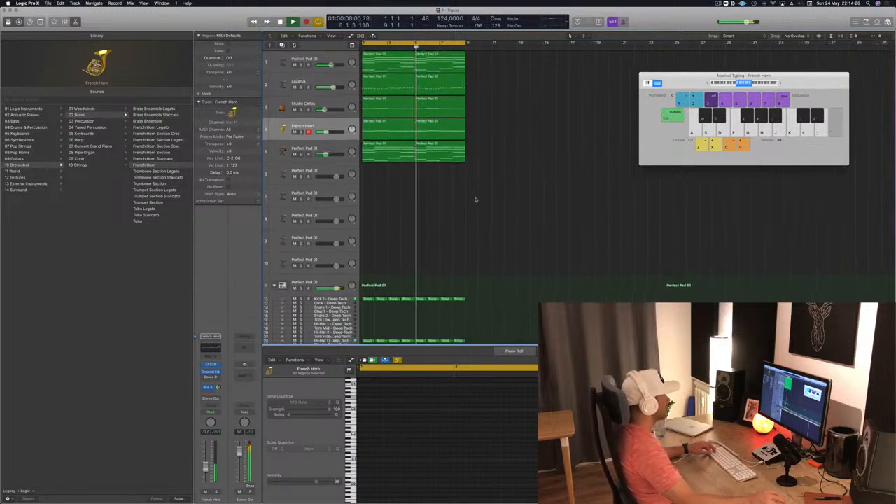
key(super+Right)
key(super+Left)
key(super+Left)
key(super+Left)
key(space)
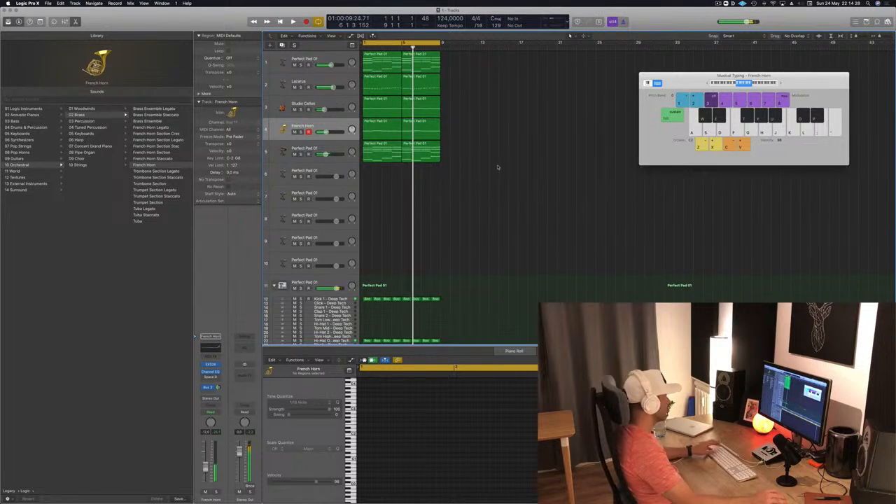
key(super+r)
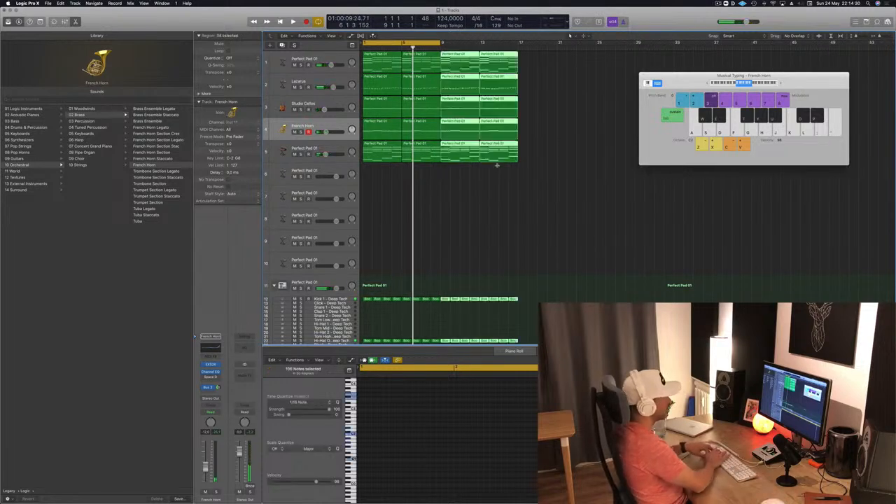
key(super+r)
key(super+r)
key(Return)
- Extend the cycle range to bar 33 and play from the start with the fifth track, Perfect Pad 01, selected
key(space)
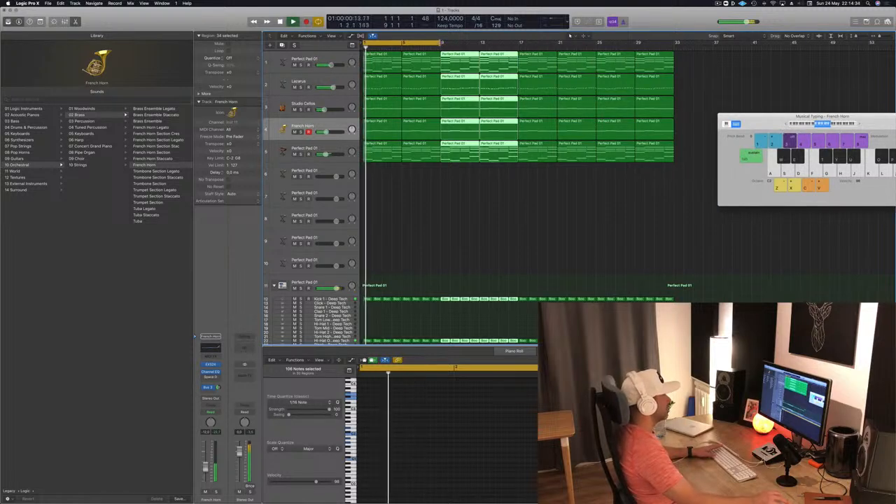
key(Return)
key(space)
key(Return)
key(space)
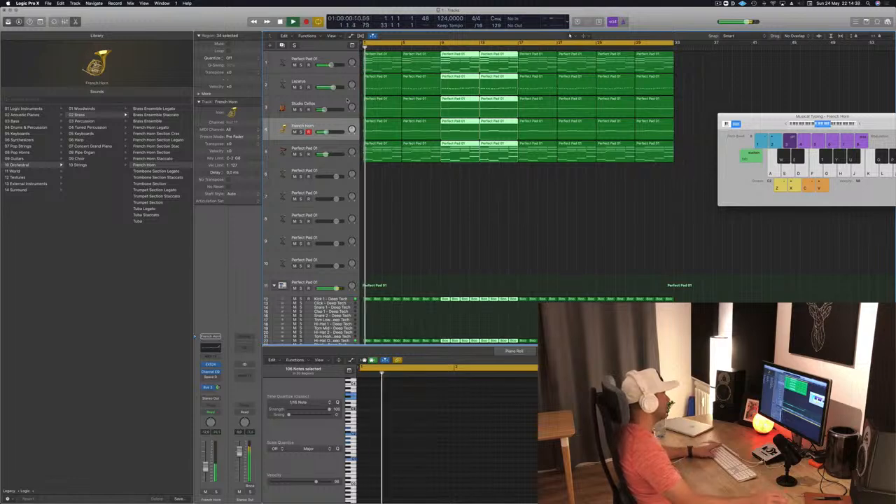
click(345, 145)
key(Return)
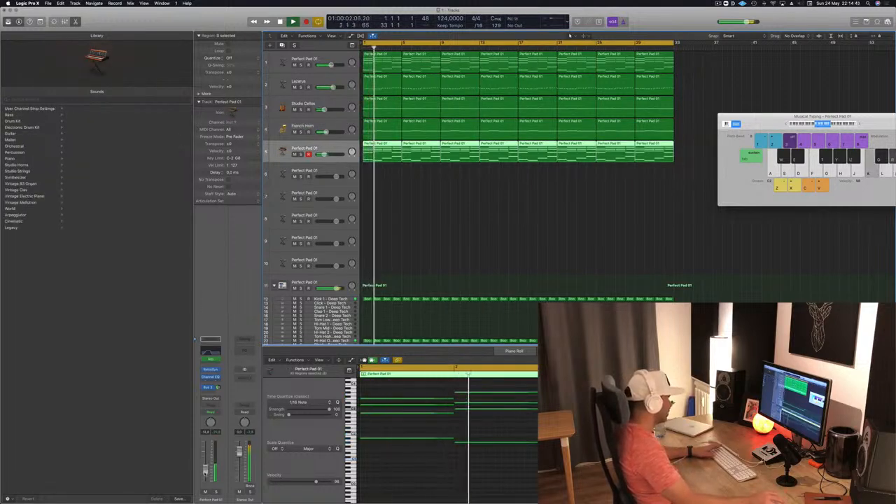
- Copy all Kick 1 regions onto the Bleep - Deep Tech track and shift all their notes to the bleep's pitch
scroll(422, 233, down, 5)
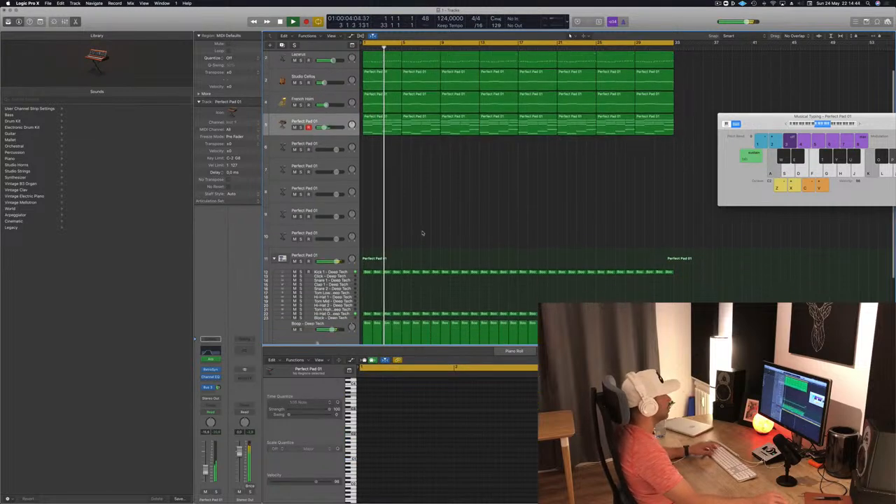
scroll(422, 233, up, 1)
key(space)
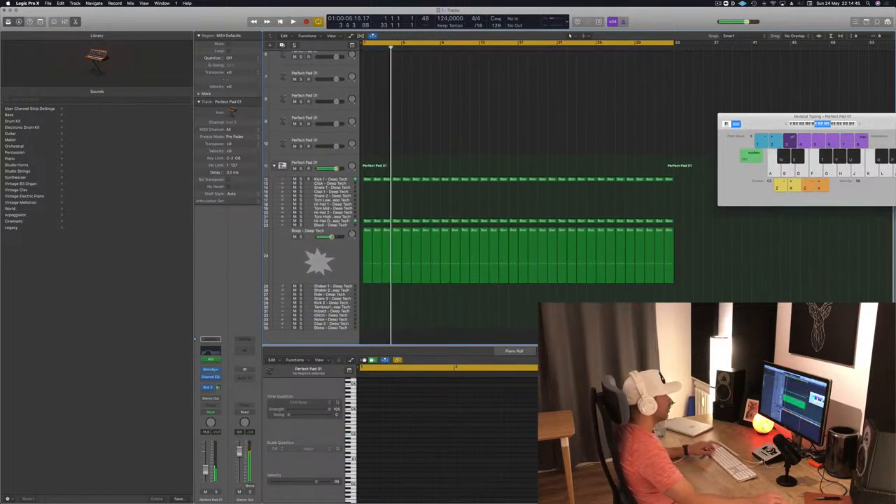
drag(691, 175, 365, 327)
click(410, 459)
key(super+a)
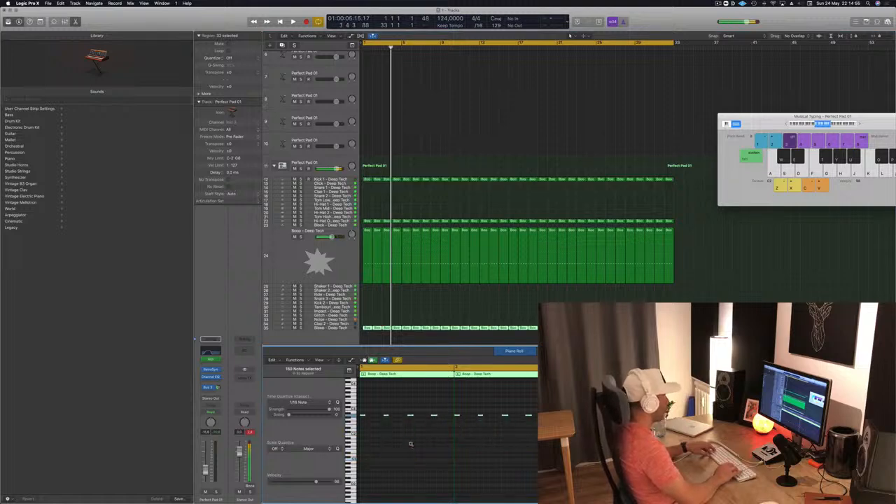
- Play the new Bleep track and replace its sound with Block - After Party from the Percussion kit pieces
key(space)
click(349, 324)
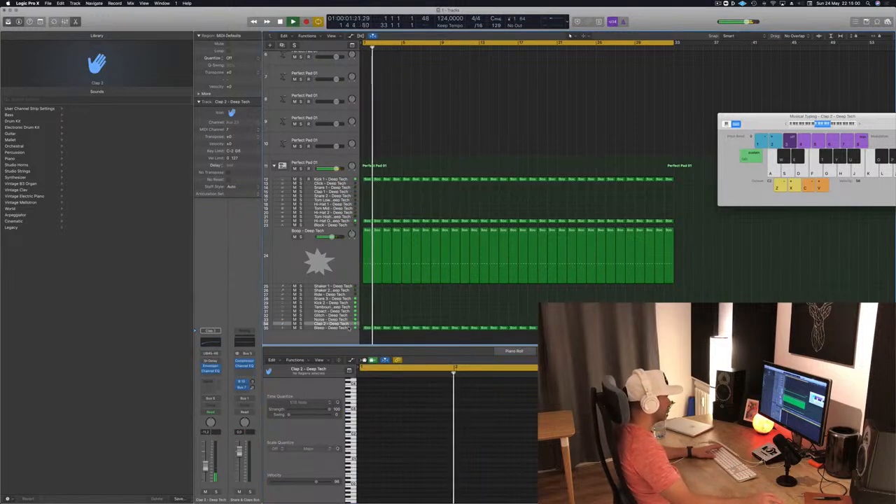
click(348, 328)
key(space)
key(space)
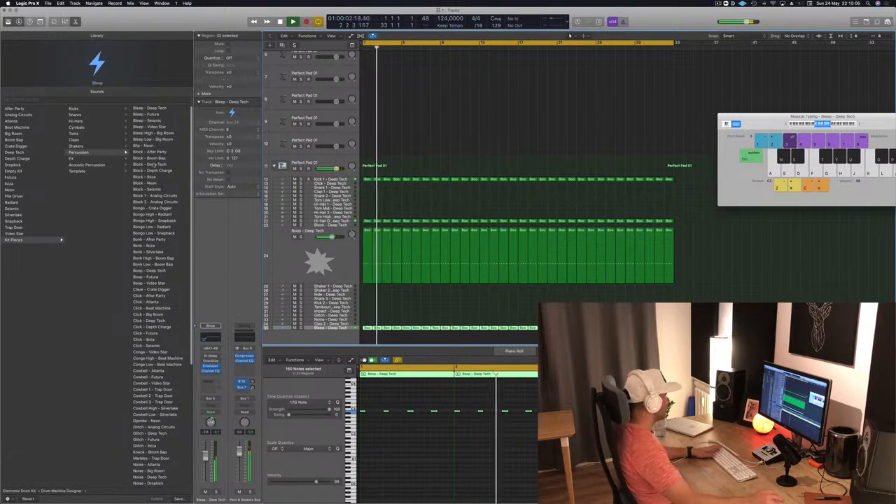
click(147, 152)
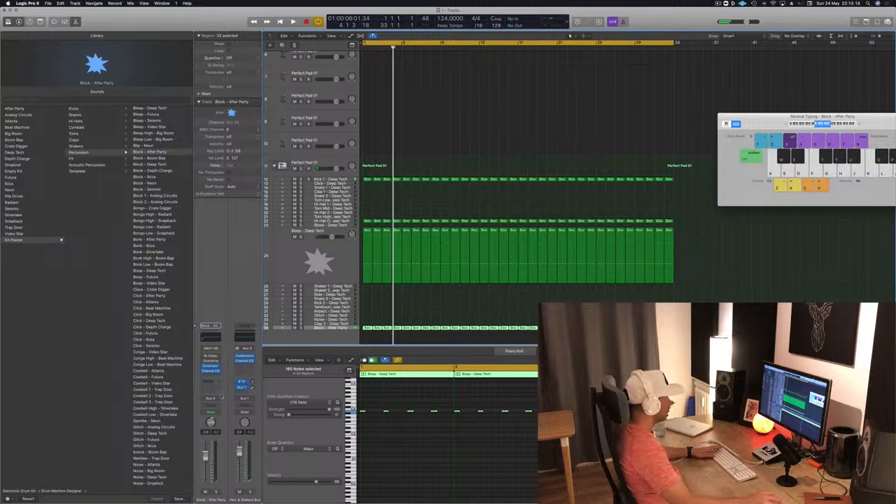
- Set the Block - After Party track's output to No Output and play from the start
click(217, 399)
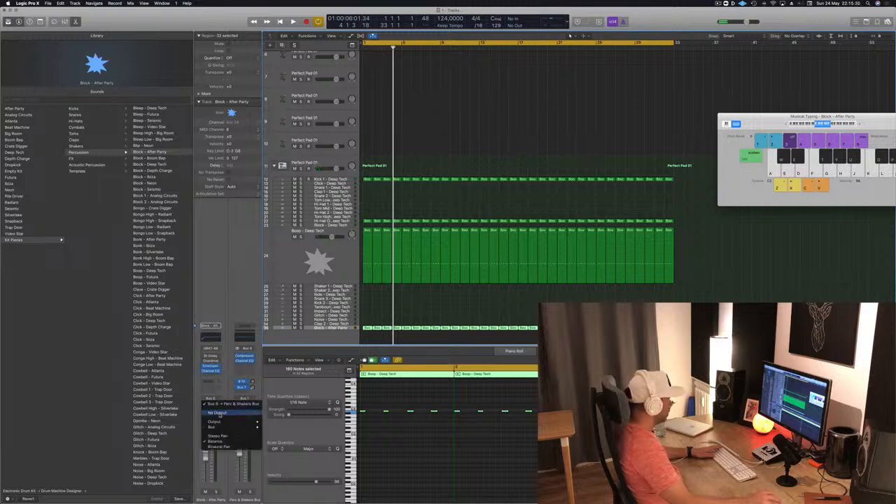
click(218, 412)
key(Return)
key(space)
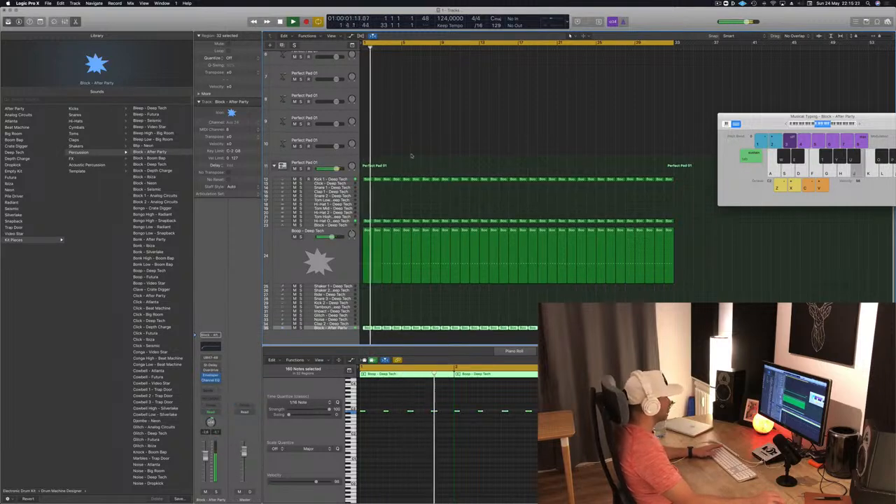
key(Return)
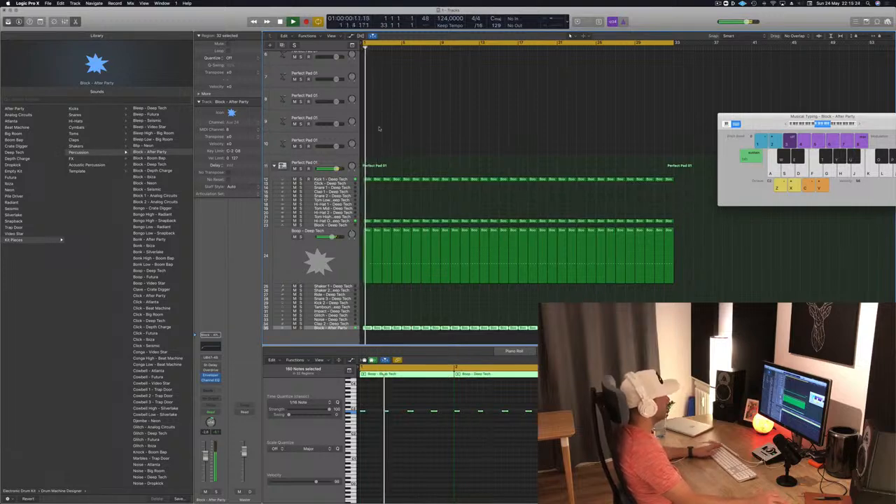
- Insert a stereo Compressor on the fifth track, Perfect Pad 01, and move its window over the arrangement
scroll(379, 129, up, 5)
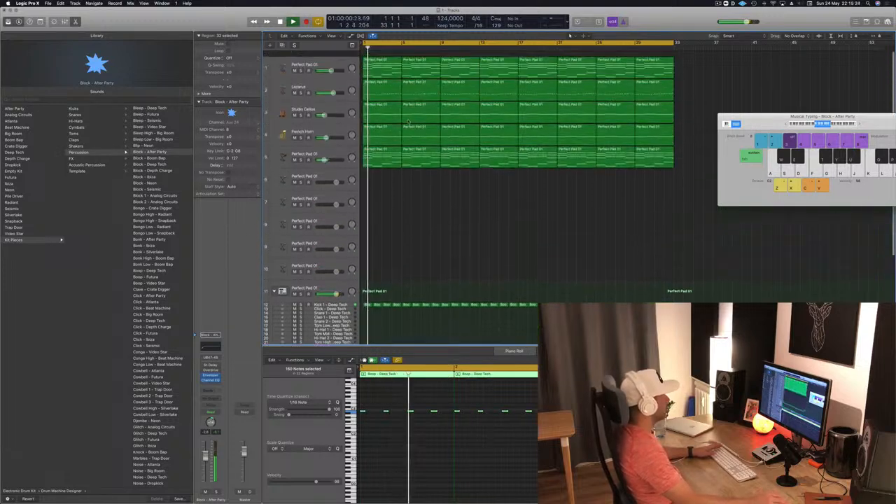
click(340, 144)
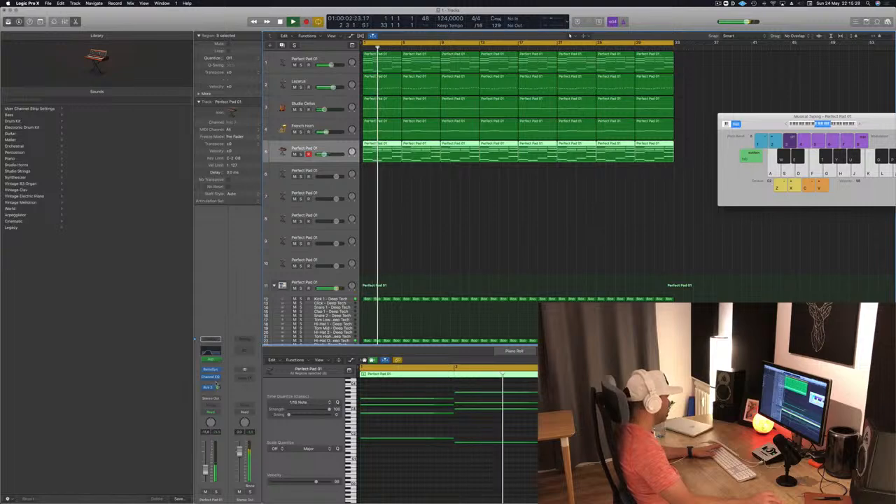
click(216, 383)
mouse_move(233, 417)
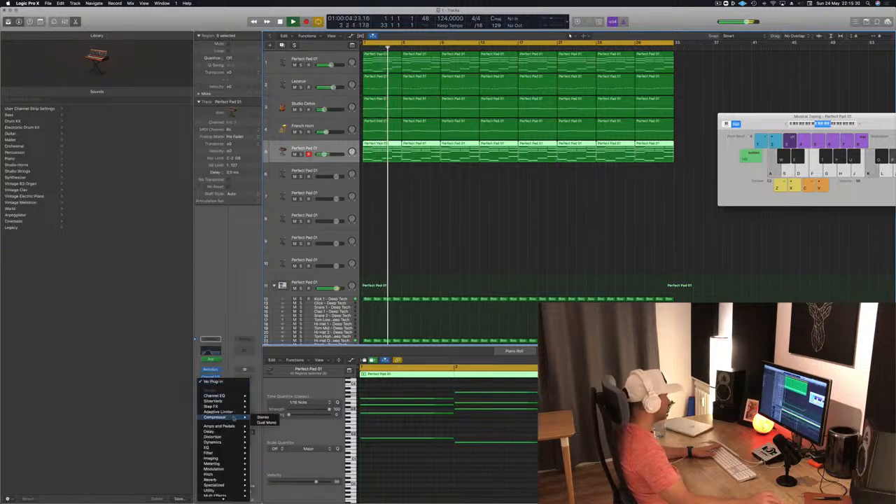
click(264, 417)
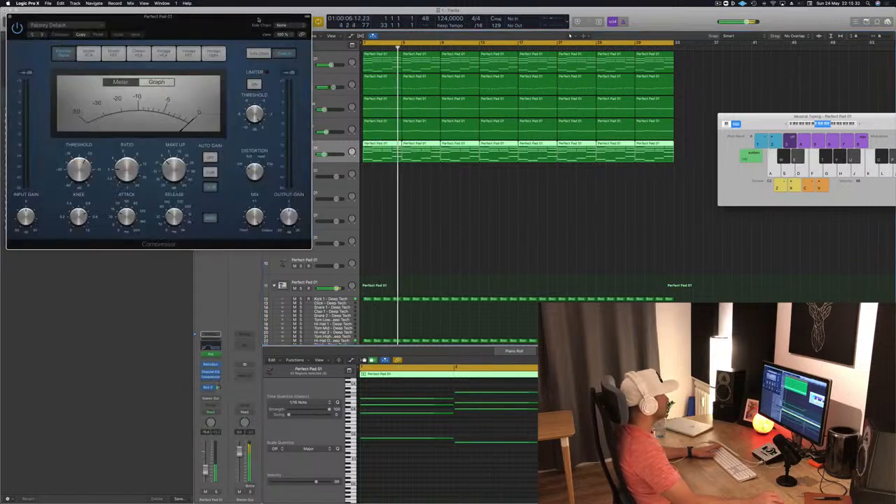
drag(219, 20, 509, 120)
click(570, 122)
mouse_move(585, 141)
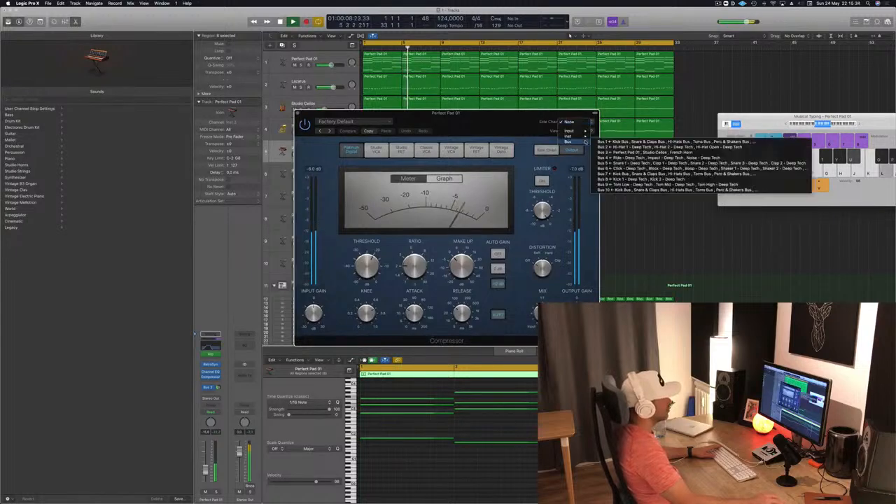
click(673, 226)
click(670, 226)
- Stop playback and rename the Block - After Party track as SIDECHAIN
key(space)
drag(477, 139, 803, 127)
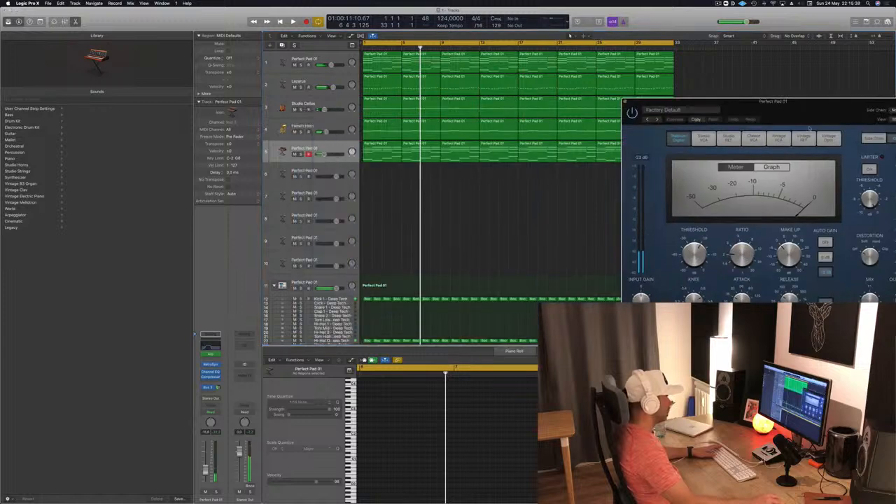
scroll(338, 284, down, 10)
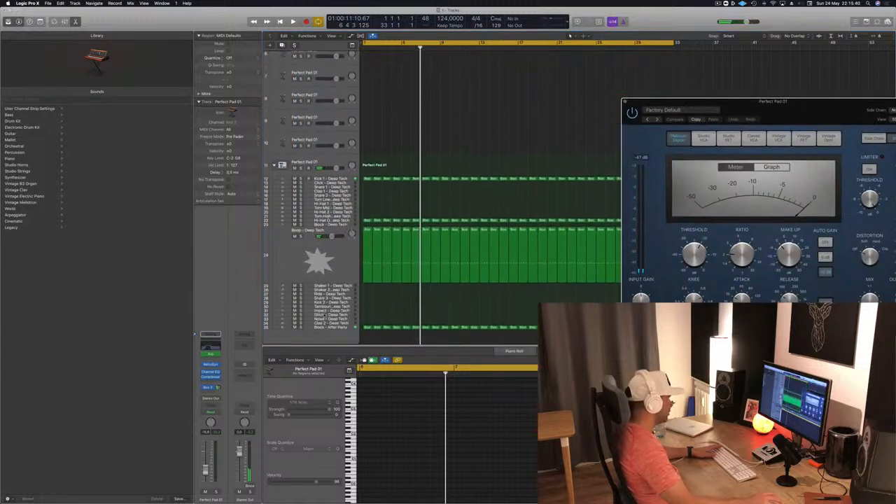
click(313, 328)
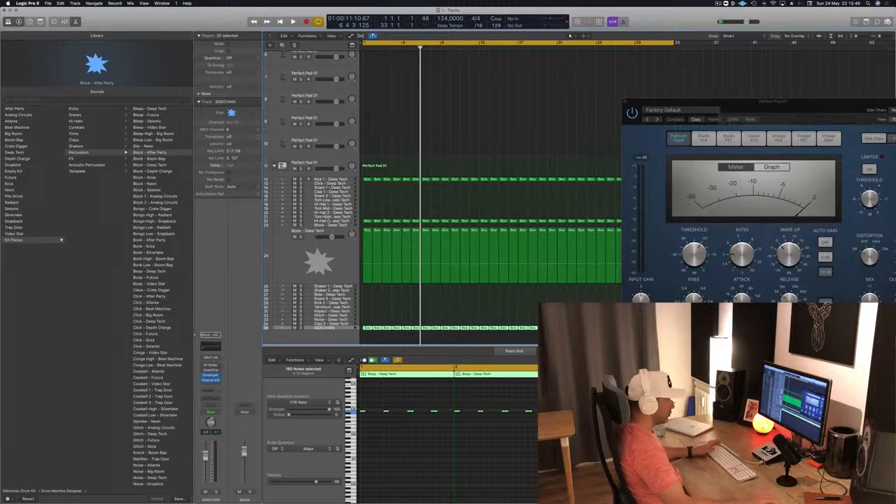
- Bring the Perfect Pad 01 Compressor fully into view and show its Side Chain settings
drag(814, 114, 656, 135)
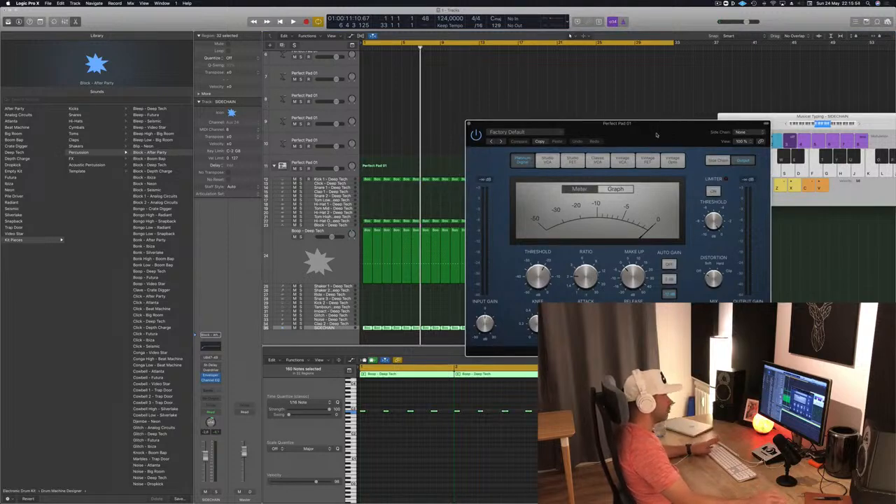
click(722, 160)
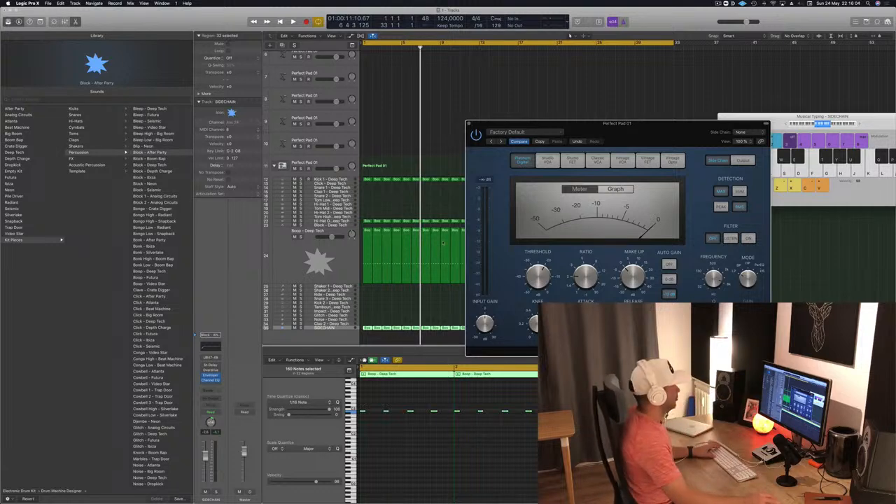
- Move the Compressor window aside, play the loop from the start and select the fifth track, Perfect Pad 01
drag(666, 143, 691, 142)
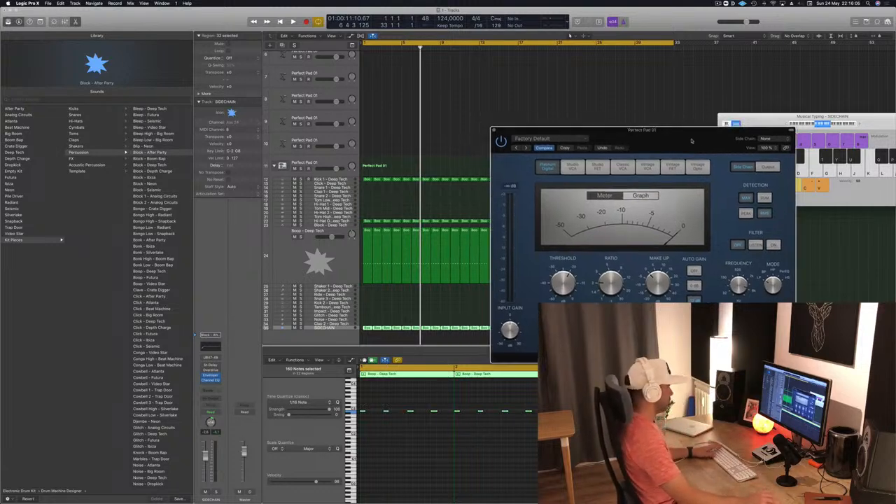
click(452, 131)
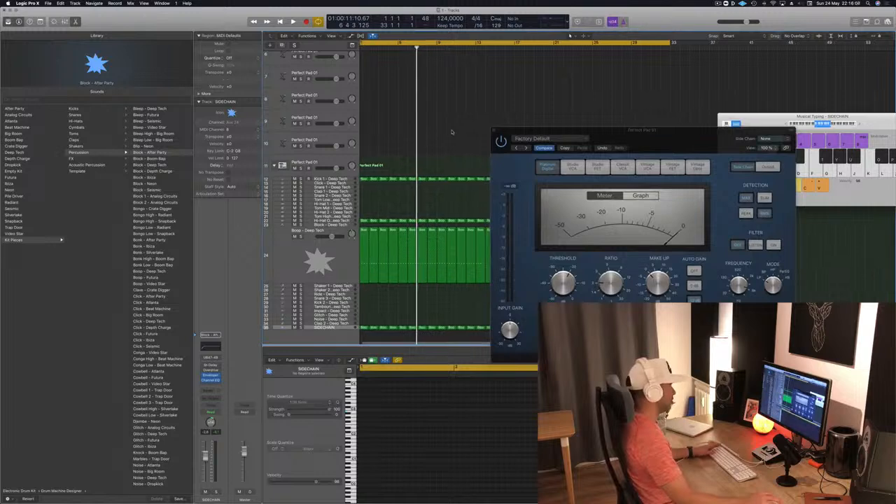
key(space)
scroll(426, 146, up, 5)
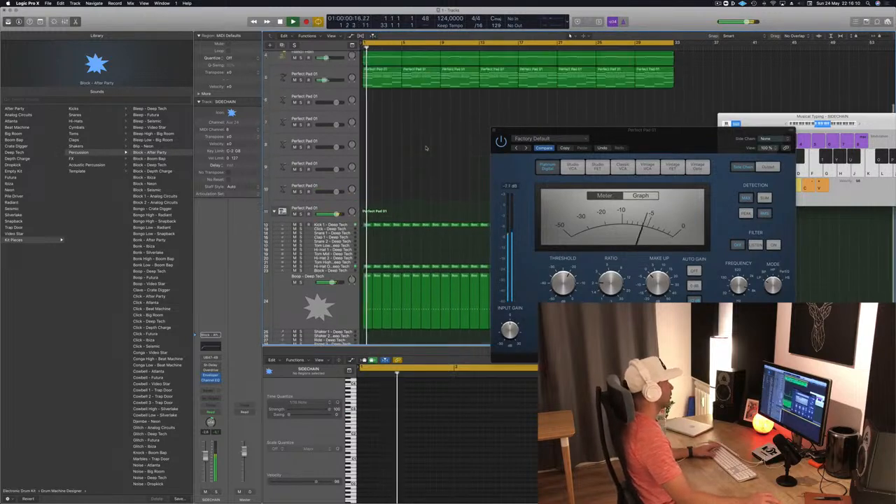
click(341, 149)
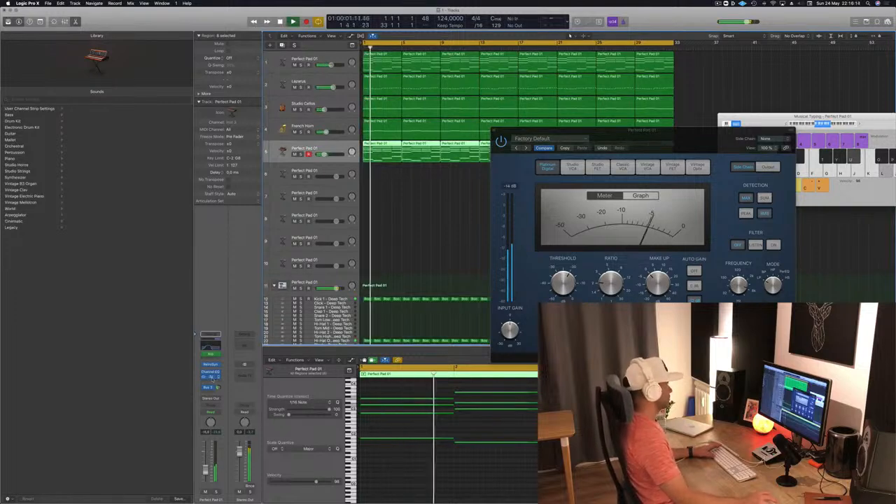
key(v)
key(v)
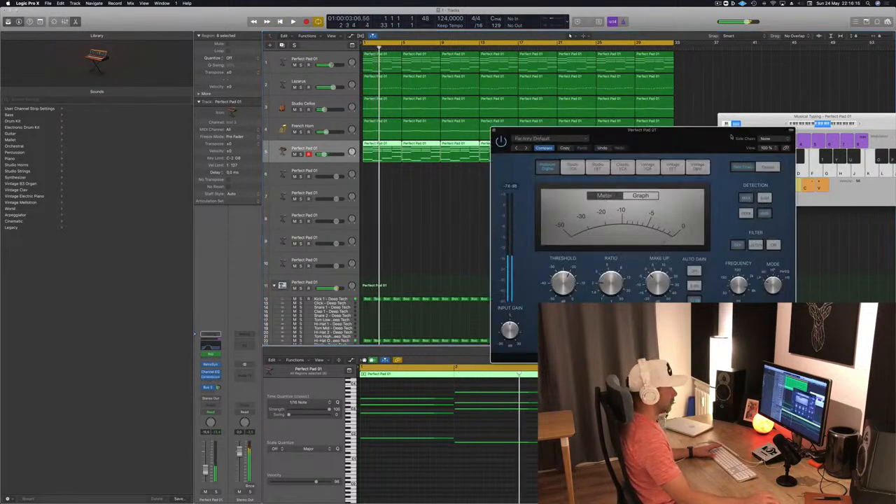
- Check the instrument sources offered for the Compressor's side chain, keep None and close the plug-in window
click(766, 140)
mouse_move(765, 158)
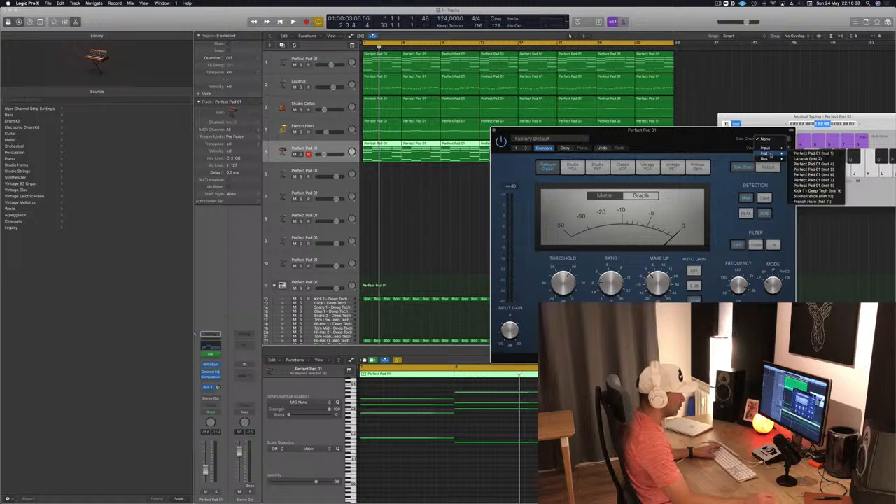
click(692, 146)
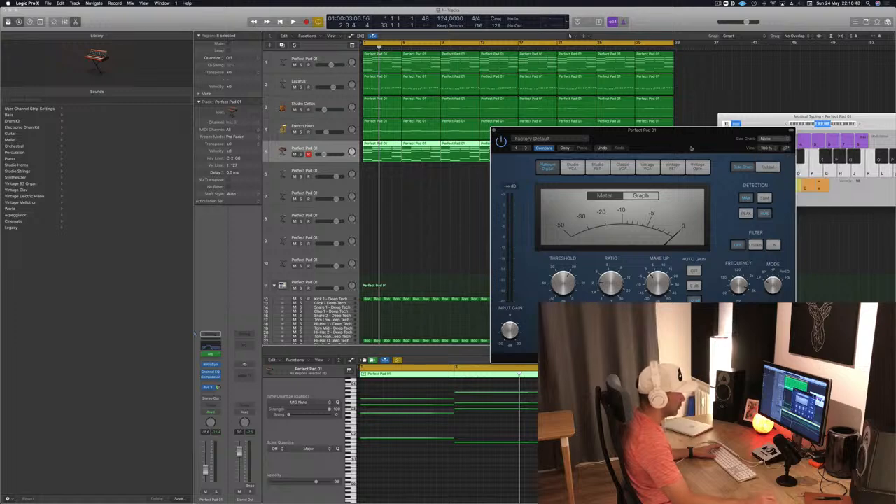
drag(692, 147, 686, 145)
click(487, 128)
- Select the SIDECHAIN track and play the loop briefly to check its signal
scroll(425, 220, down, 5)
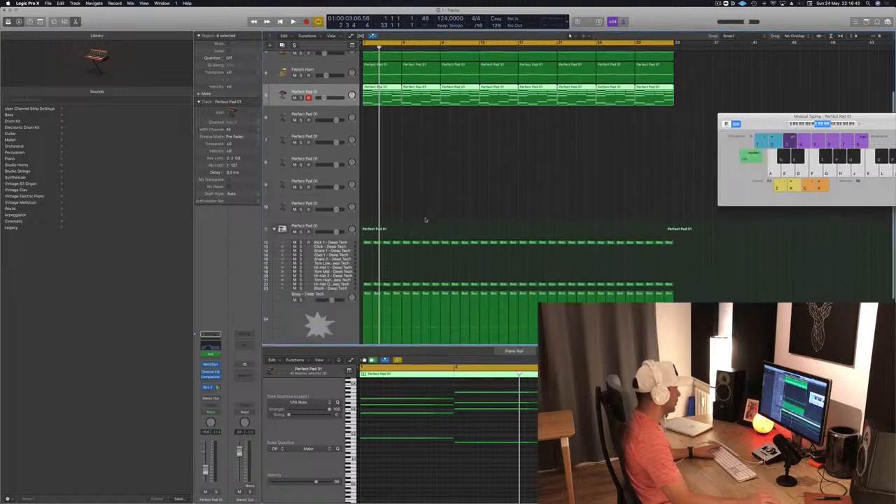
click(335, 328)
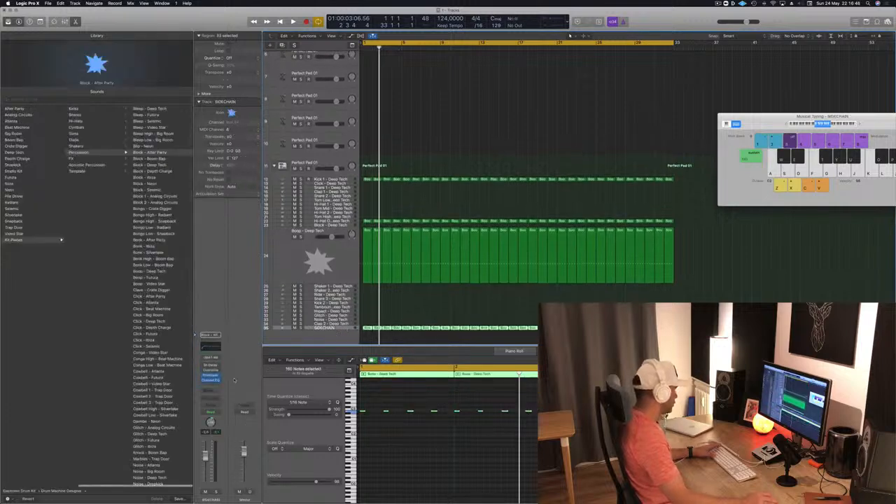
key(space)
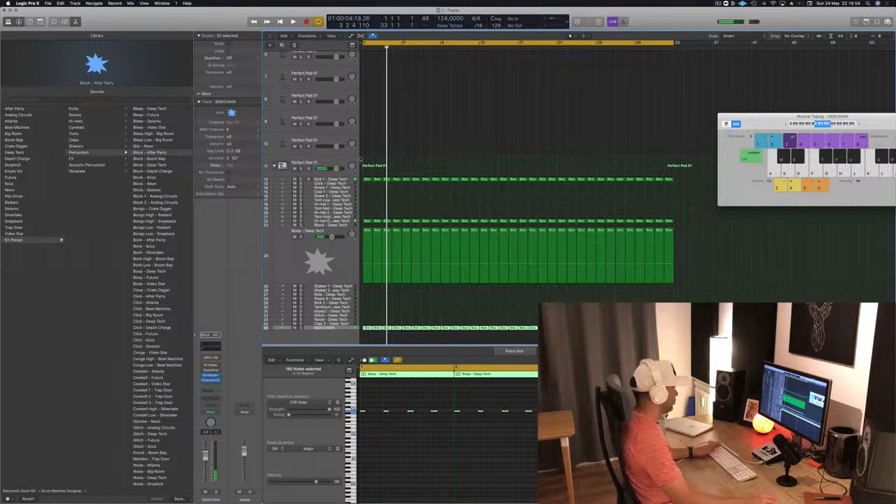
- Reopen the fifth track's Compressor and look through the instrument sources for its side chain again
scroll(386, 107, up, 5)
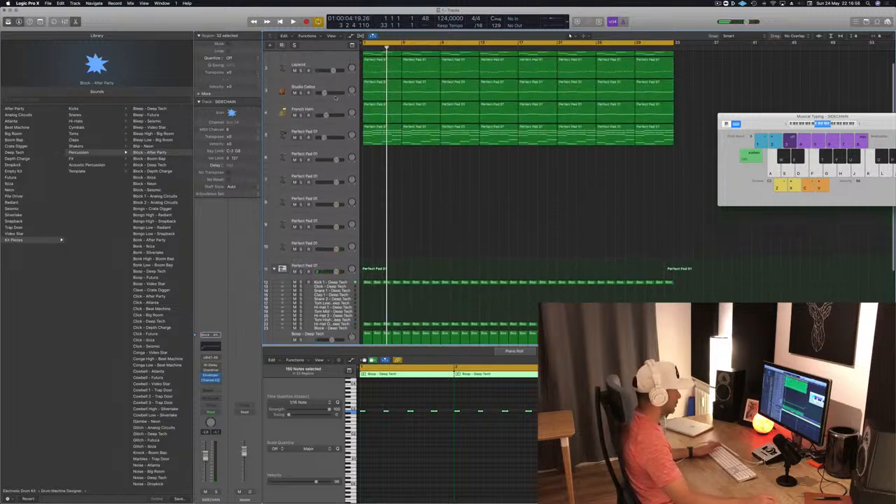
click(284, 133)
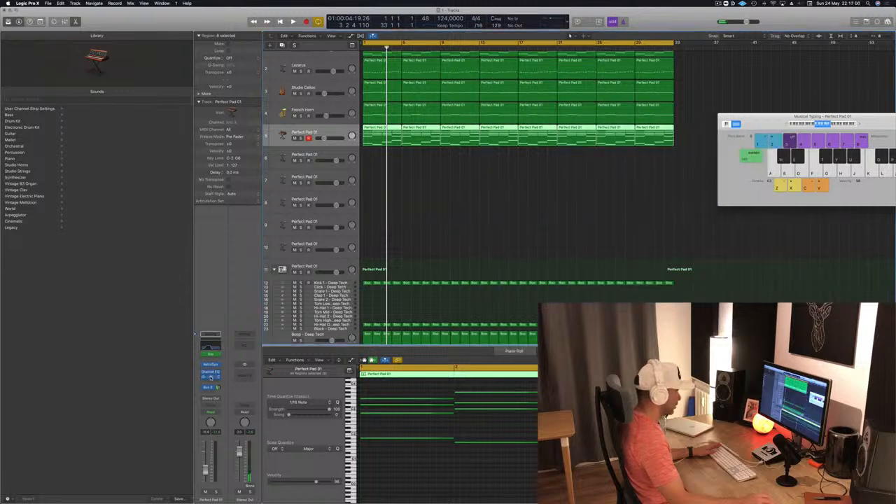
click(210, 377)
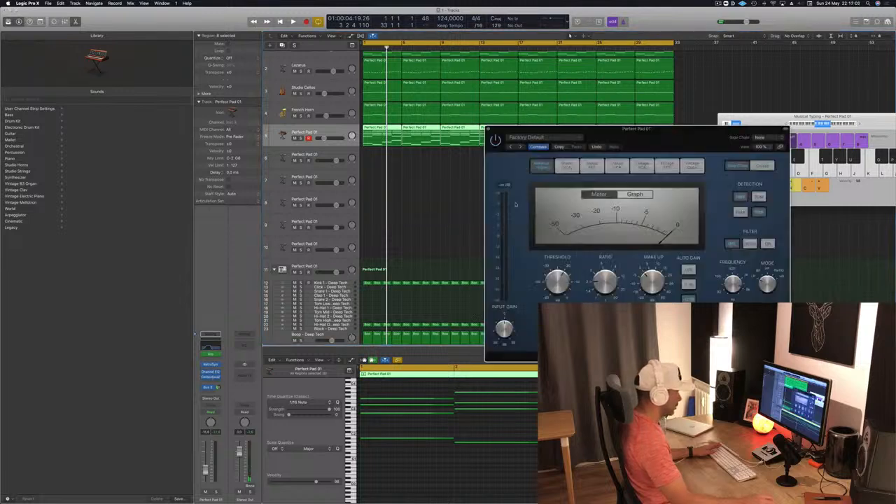
click(763, 137)
mouse_move(768, 152)
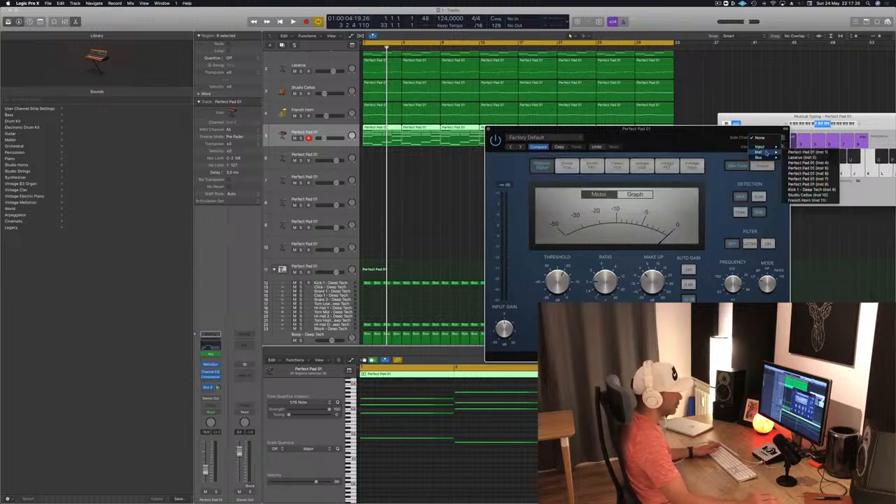
click(455, 206)
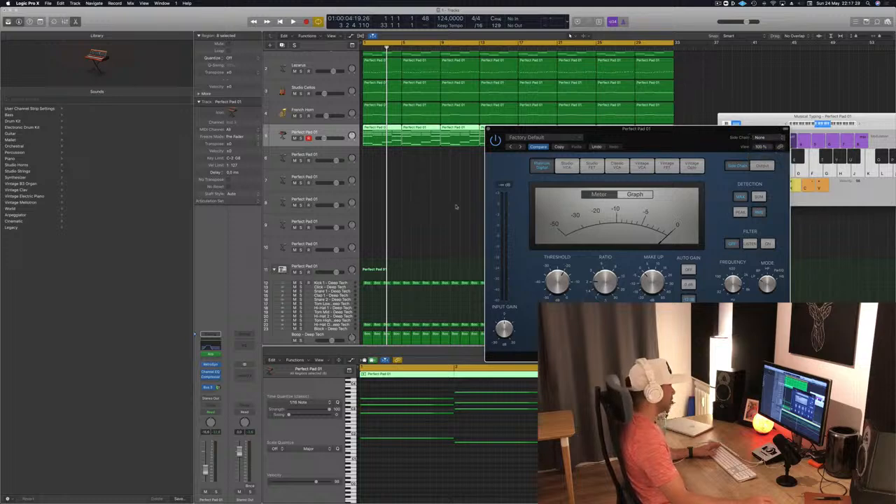
- Play from the start and add a send from the SIDECHAIN track to Bus 11
scroll(455, 207, down, 5)
key(space)
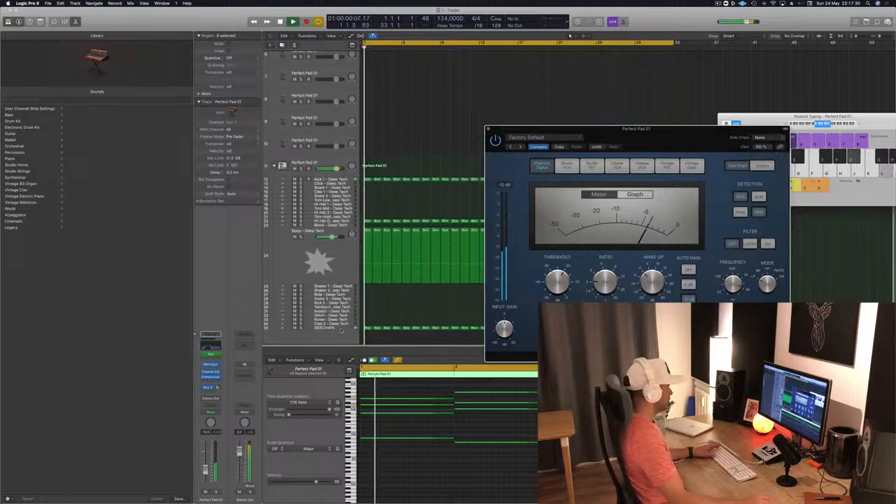
click(341, 329)
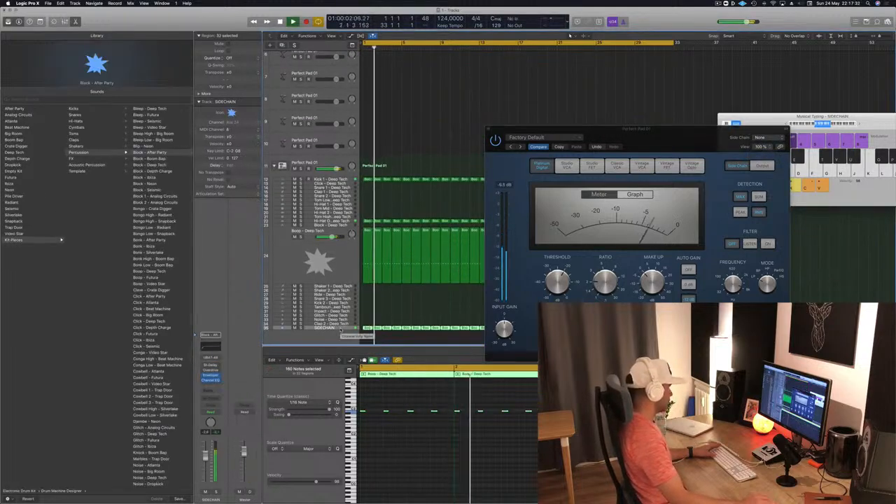
click(209, 389)
mouse_move(210, 402)
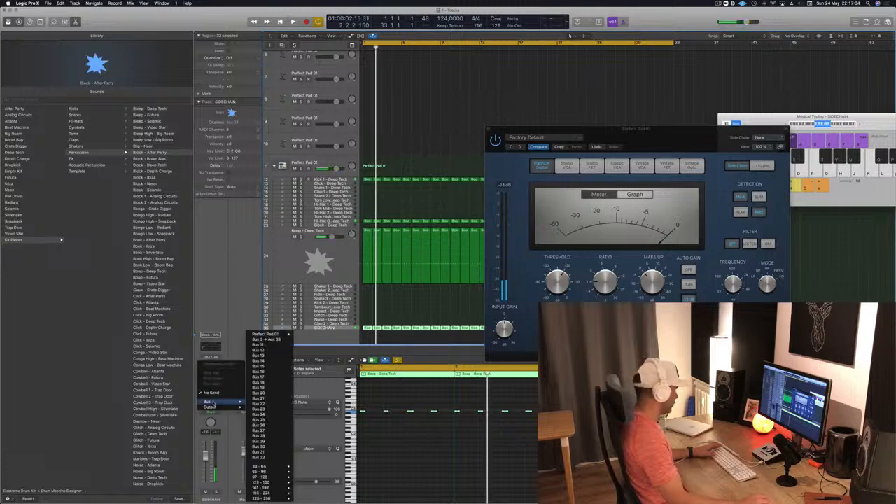
click(274, 345)
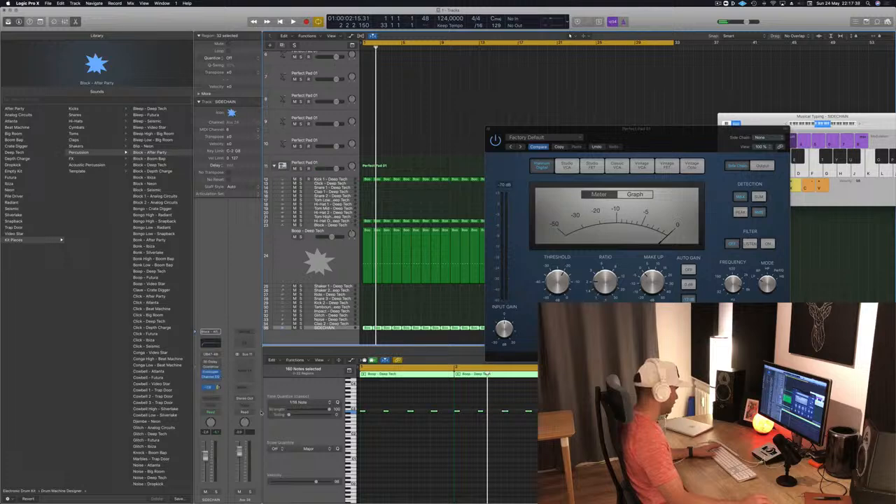
- Set the output of the aux channel fed by Bus 11 to No Output and check it with a short playback
click(249, 398)
click(238, 405)
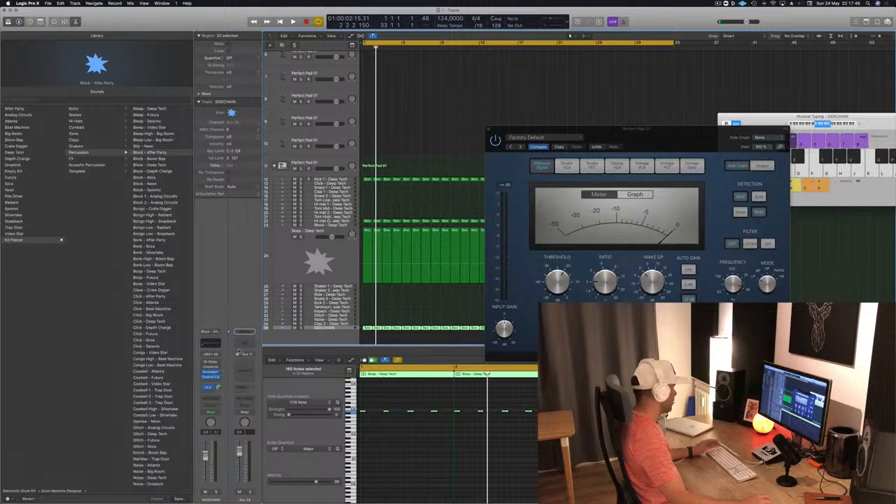
key(space)
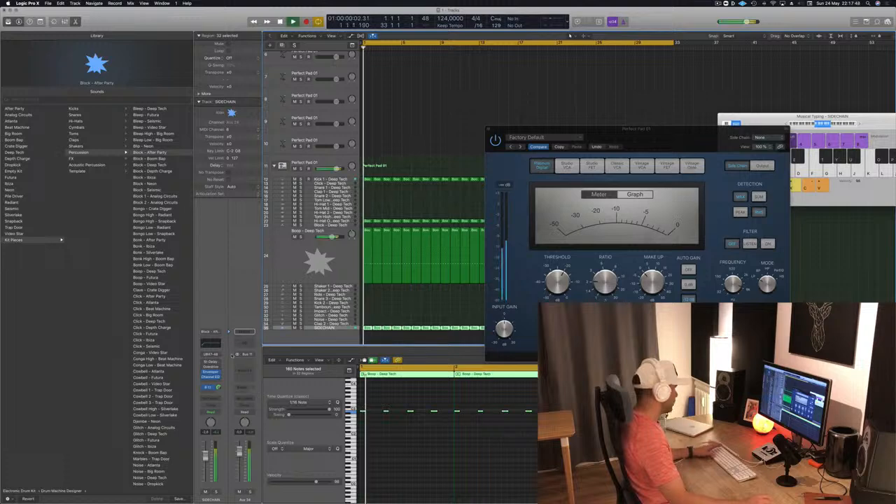
key(space)
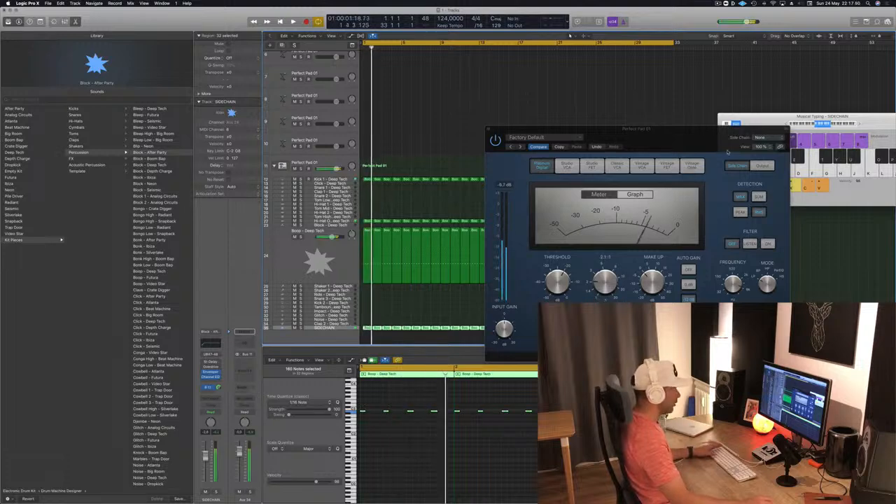
- Set the Perfect Pad 01 Compressor's side chain source to Bus 11 and play the loop with its window in view
click(764, 137)
mouse_move(759, 157)
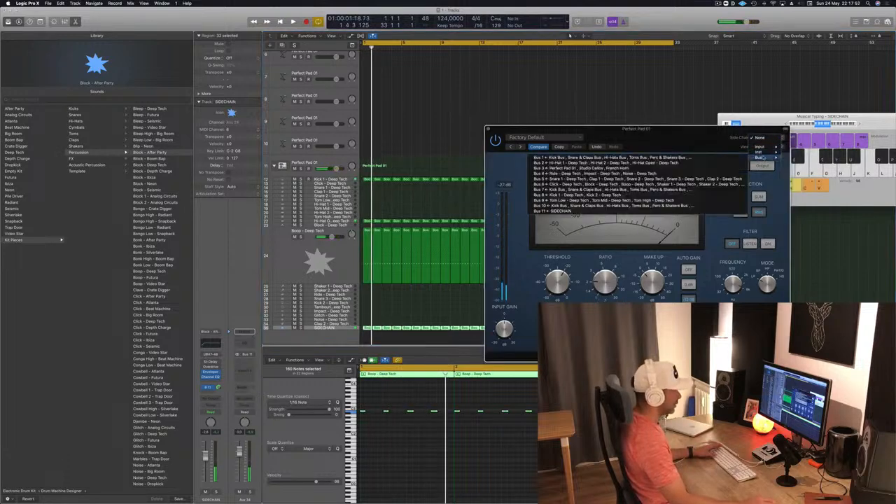
click(577, 211)
drag(677, 141, 626, 119)
key(space)
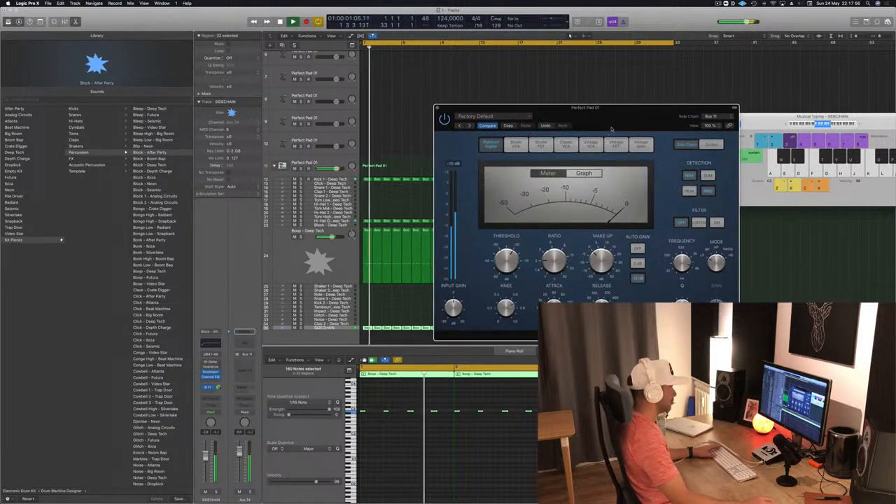
drag(625, 117, 653, 126)
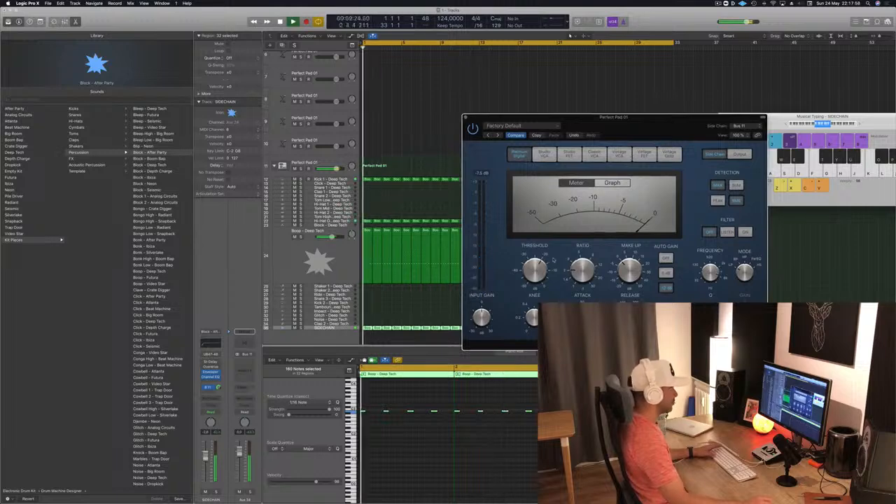
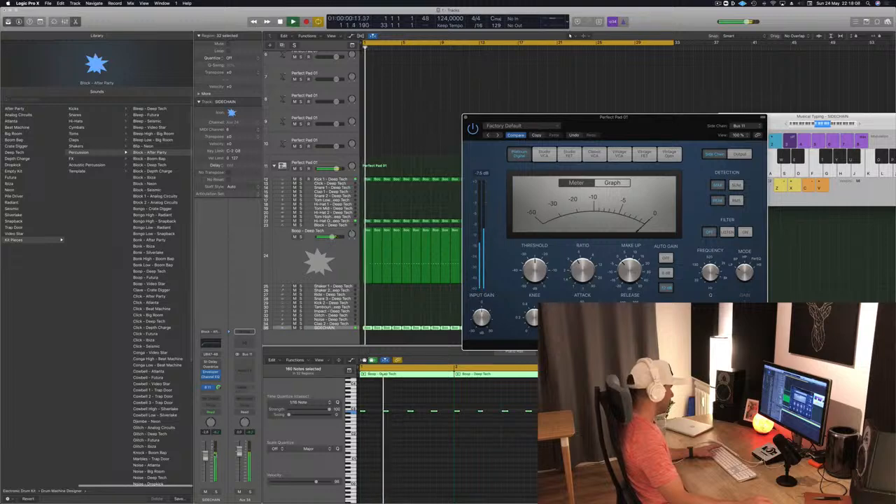
- Select the fifth track, Perfect Pad 01, restart playback and switch the Compressor display to Graph
scroll(340, 149, up, 5)
key(Return)
click(340, 148)
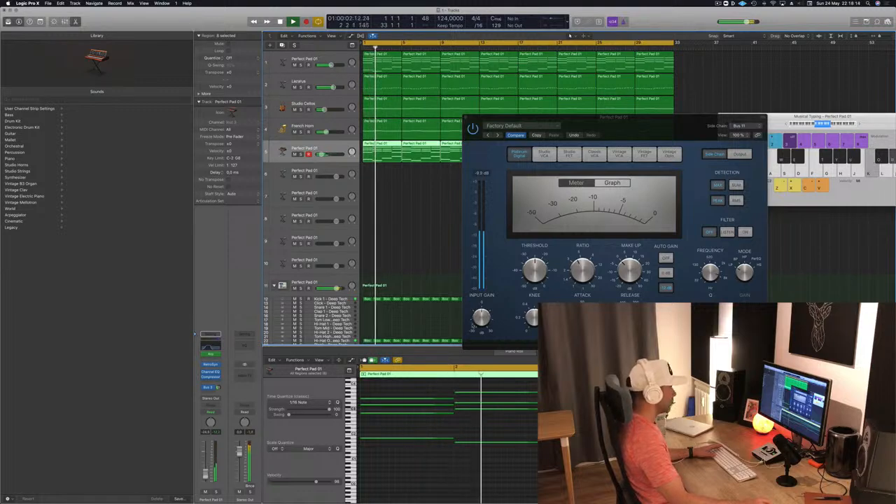
key(Return)
click(613, 182)
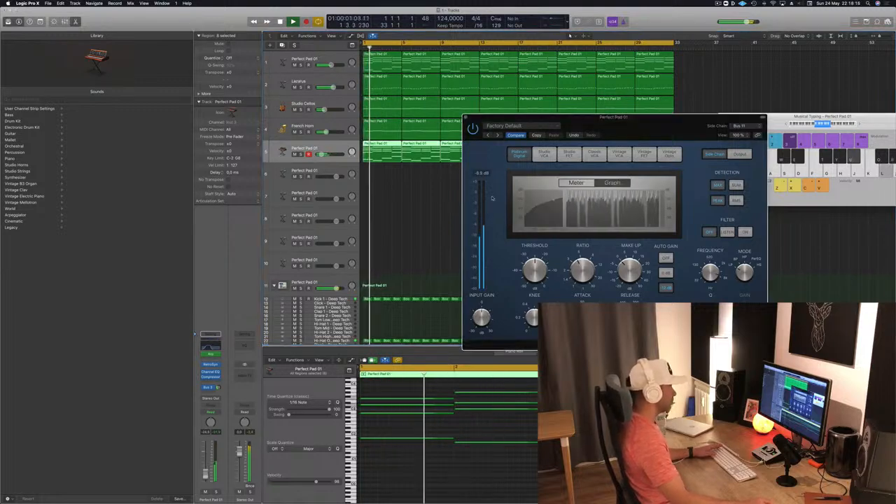
- Set the Compressor's threshold to -25.0 dB, replay from the start and fine-tune the pad track's volume
drag(538, 277, 538, 282)
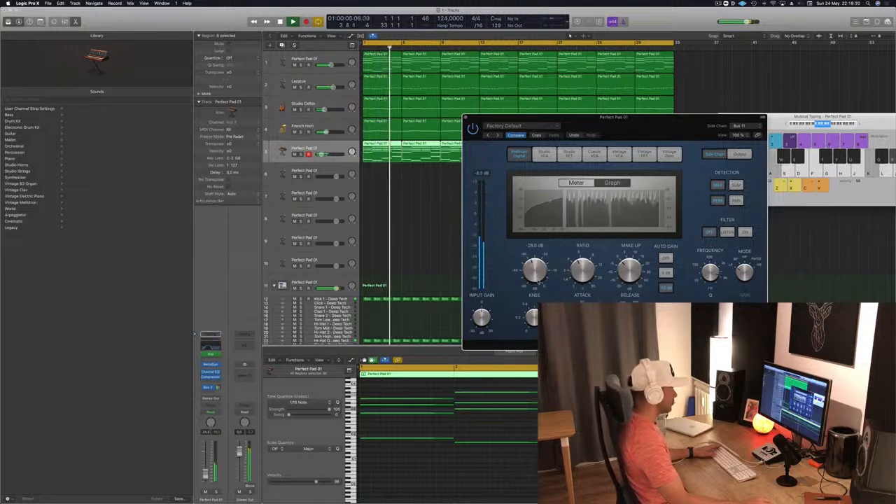
key(Return)
drag(205, 475, 206, 477)
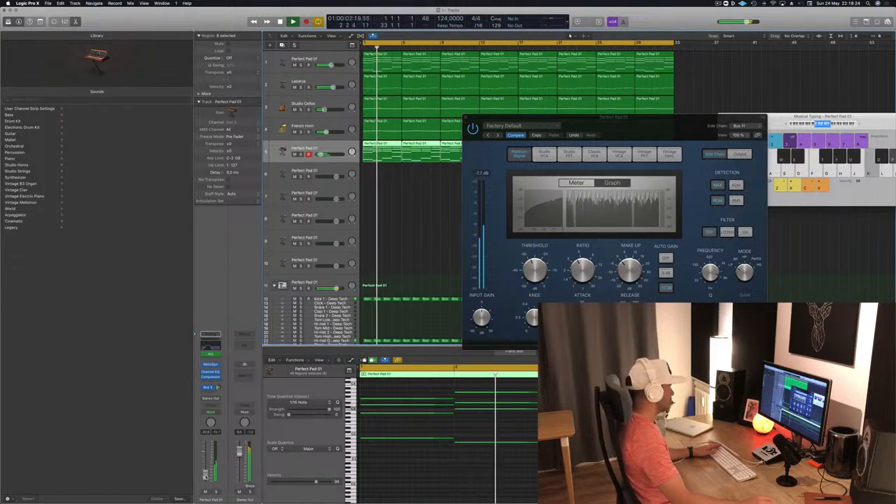
- Close the pad's Compressor window and play the arrangement from the start to hear the sidechain effect
drag(668, 132, 577, 161)
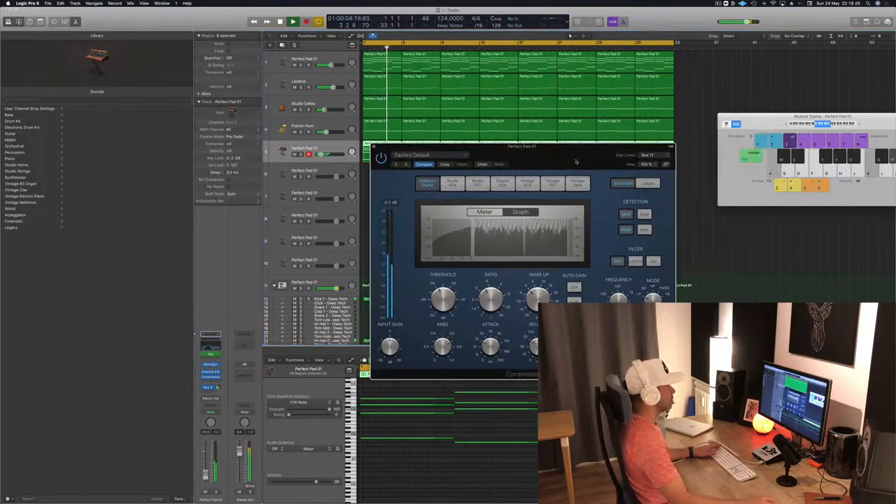
key(space)
click(372, 146)
key(Return)
key(space)
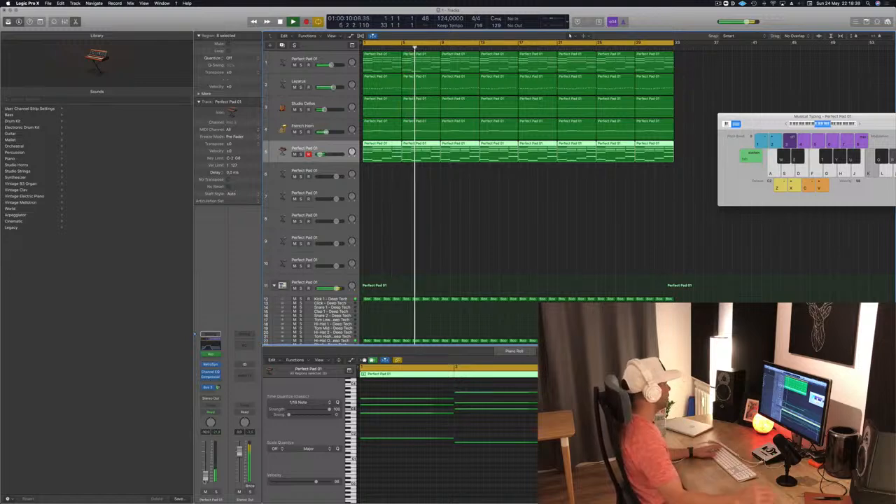
key(Return)
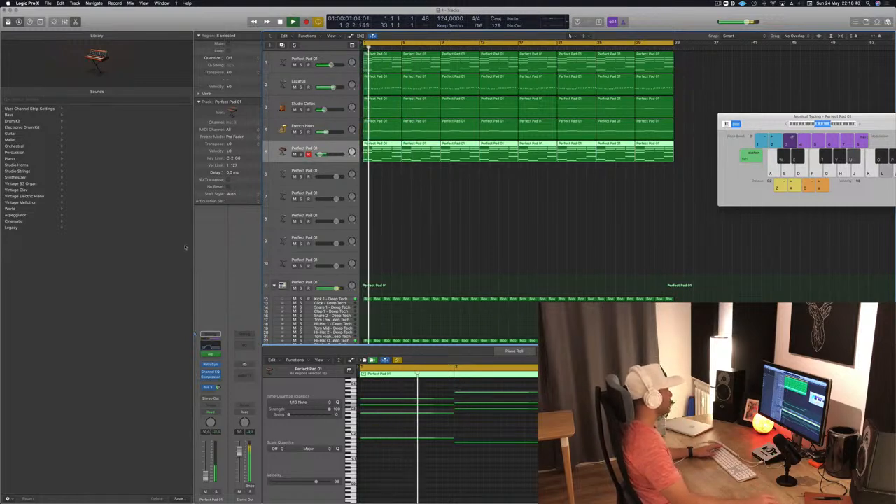
- Open the pad track's Channel EQ, restart playback and move the EQ window clear of the channel strip
click(208, 347)
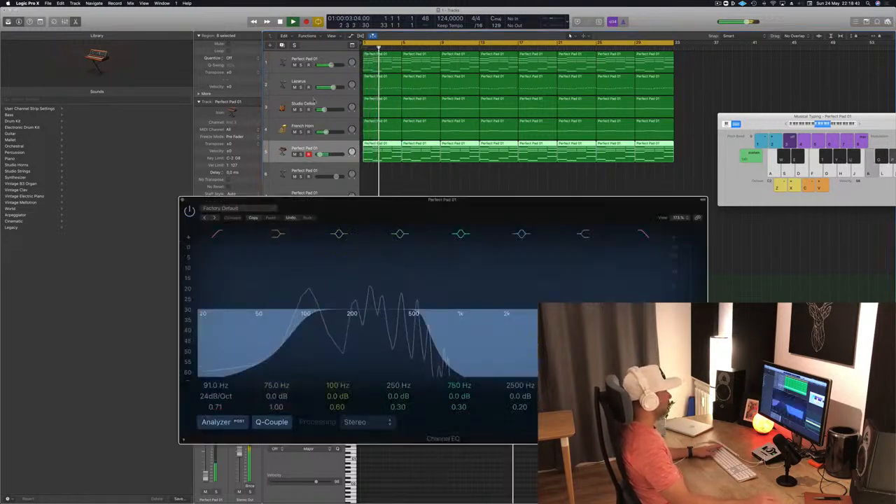
key(Return)
drag(398, 199, 484, 200)
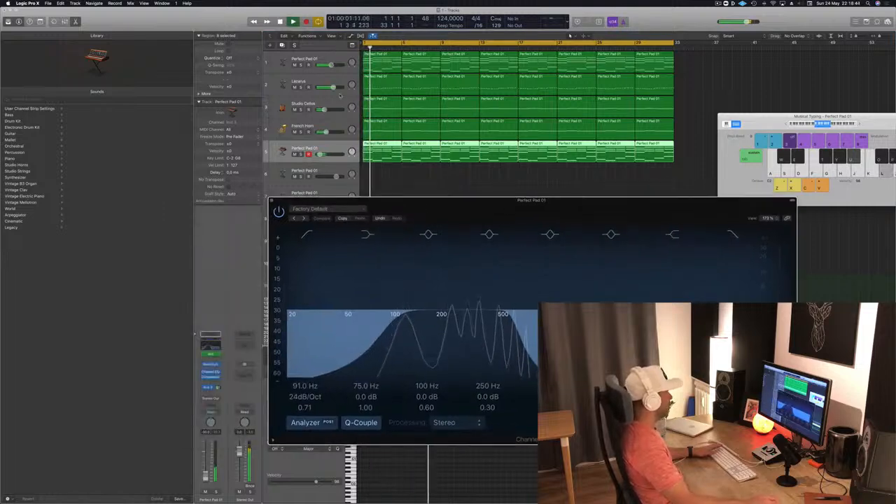
- Select the French Horn track, close the pad's Channel EQ, hide the Library and restart playback from the start
key(Up)
key(Up)
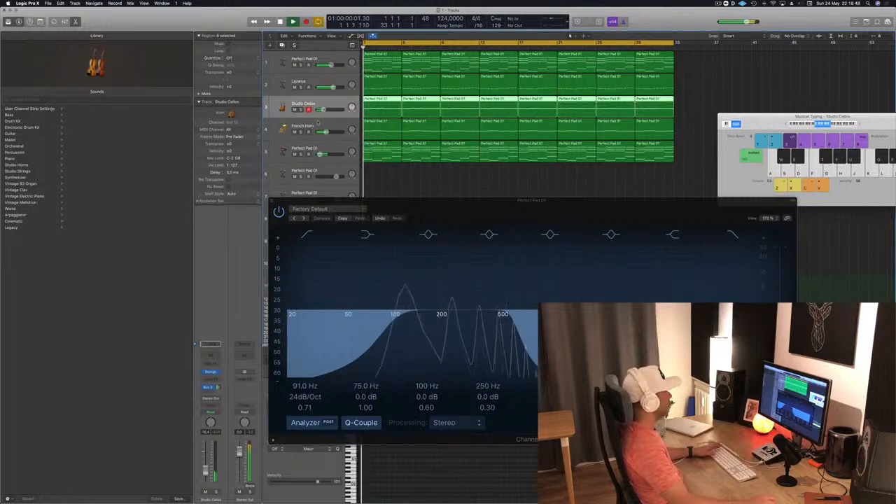
key(Down)
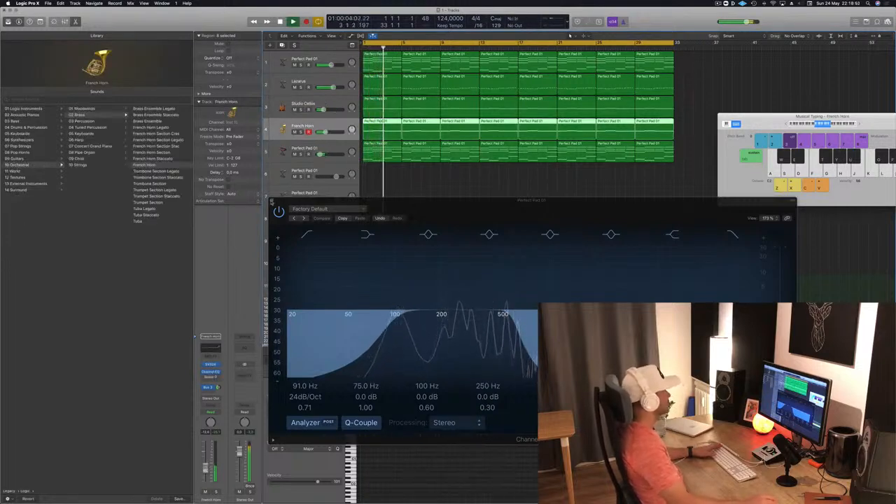
click(273, 200)
click(8, 21)
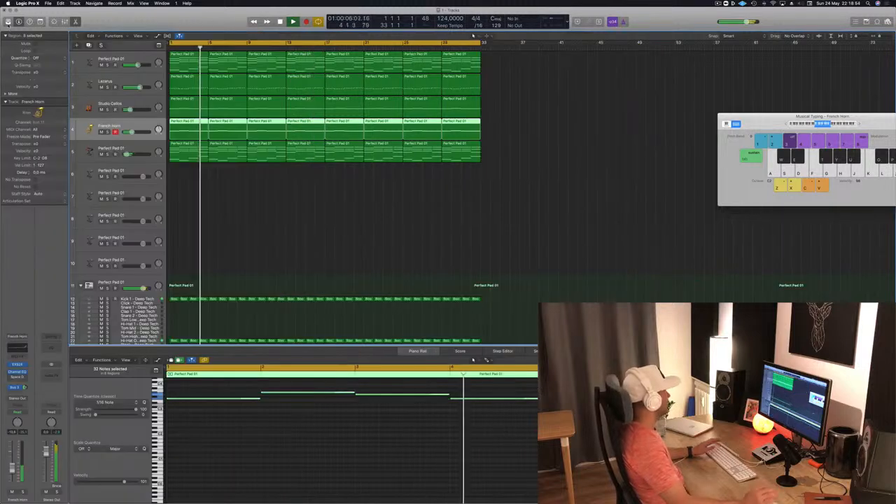
key(super+Right)
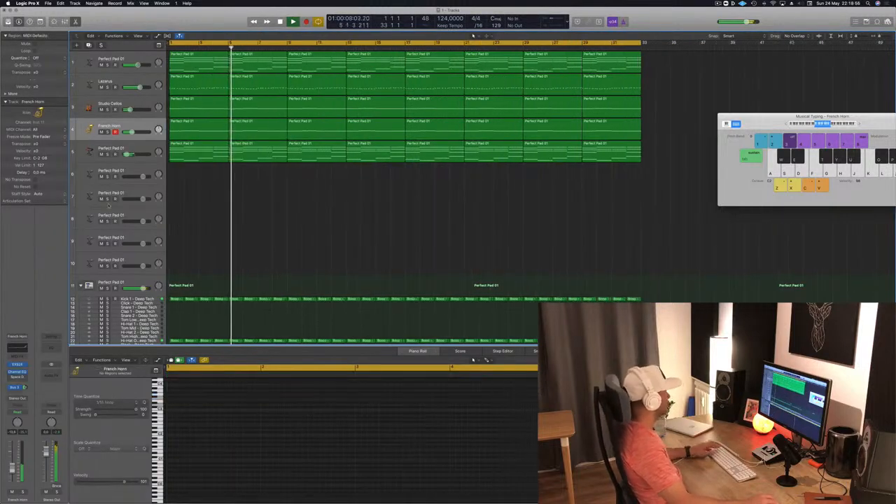
key(Return)
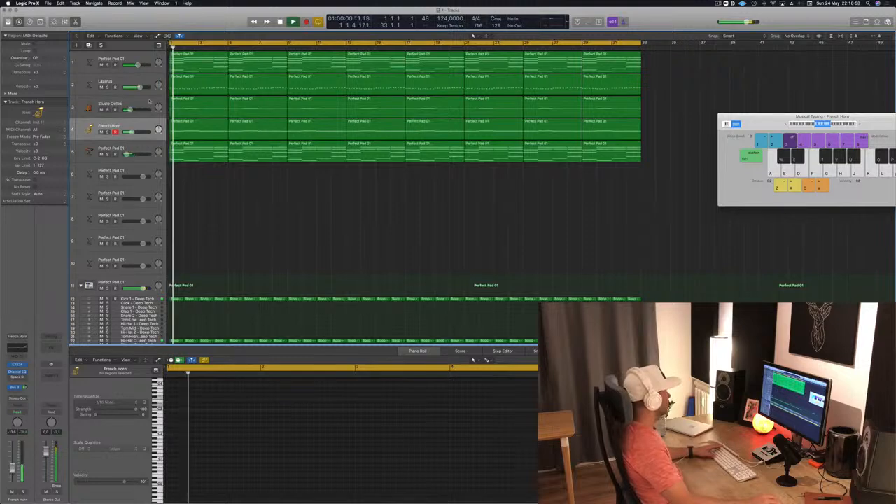
- Mute the Studio Cellos and French Horn tracks and deselect all regions
click(148, 102)
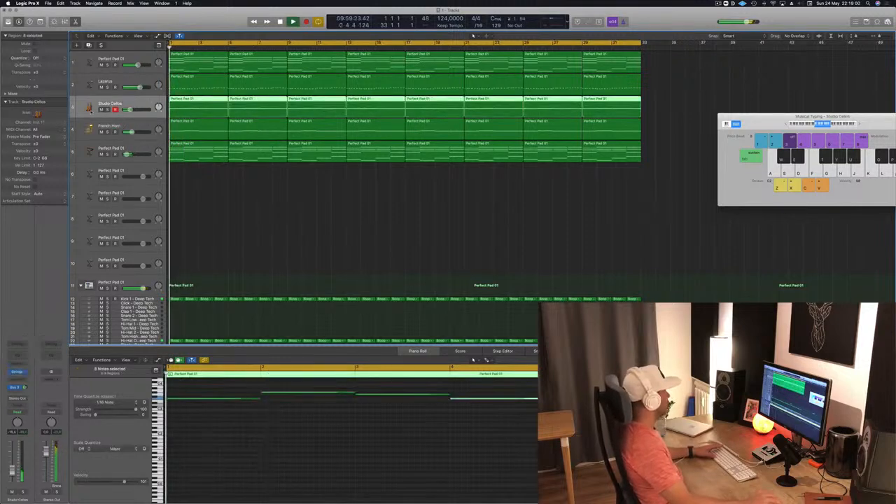
click(102, 132)
click(344, 220)
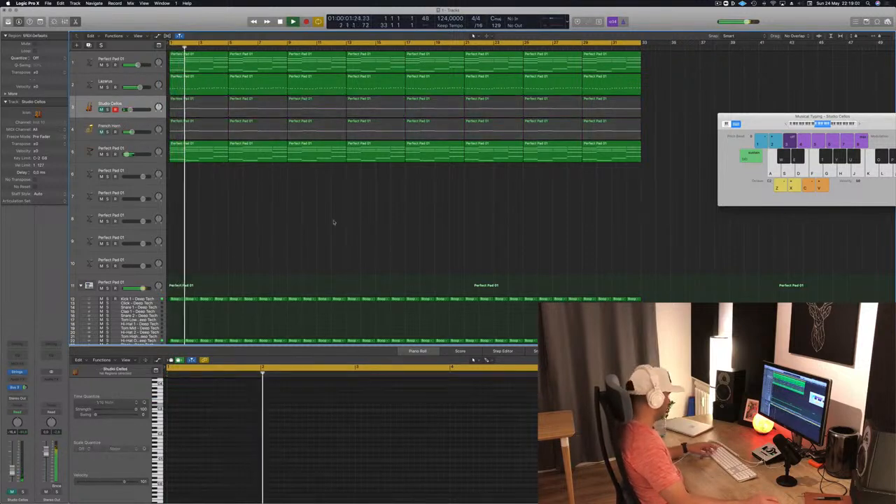
scroll(335, 230, right, 3)
scroll(336, 230, left, 2)
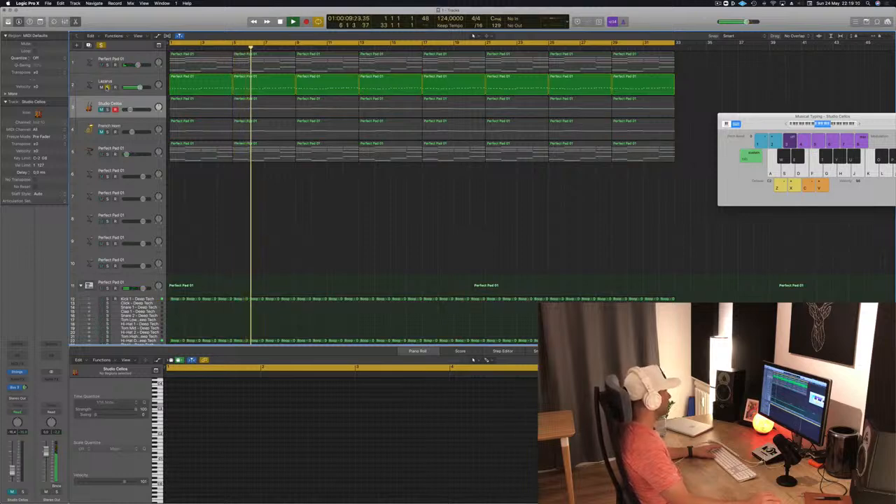
- Turn off solo on the Lazarus track and compare the mix with the first Perfect Pad 01 track muted and unmuted
click(107, 88)
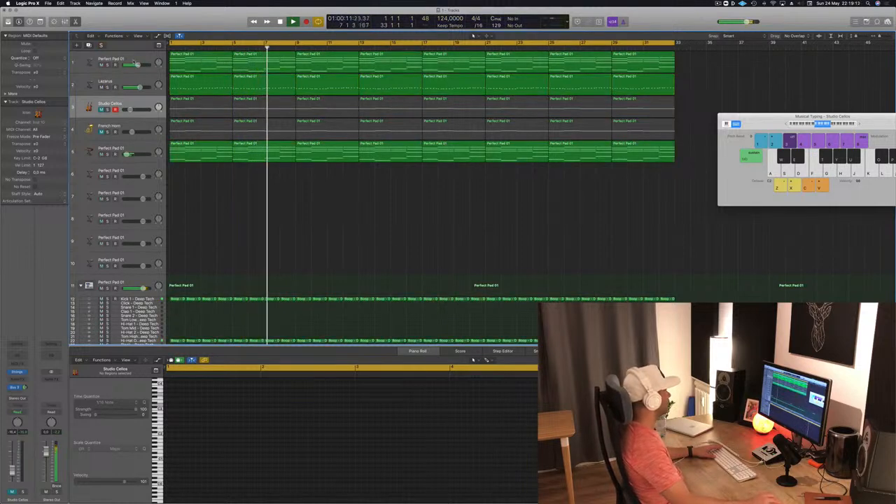
click(101, 64)
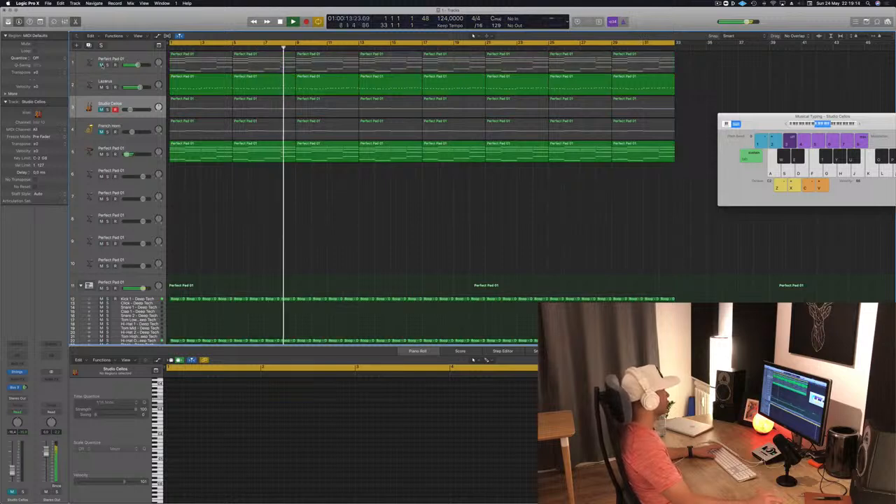
click(102, 65)
- Create an empty duplicate of the first Perfect Pad 01 track and move the Lazarus track below the sidechained pad
click(105, 59)
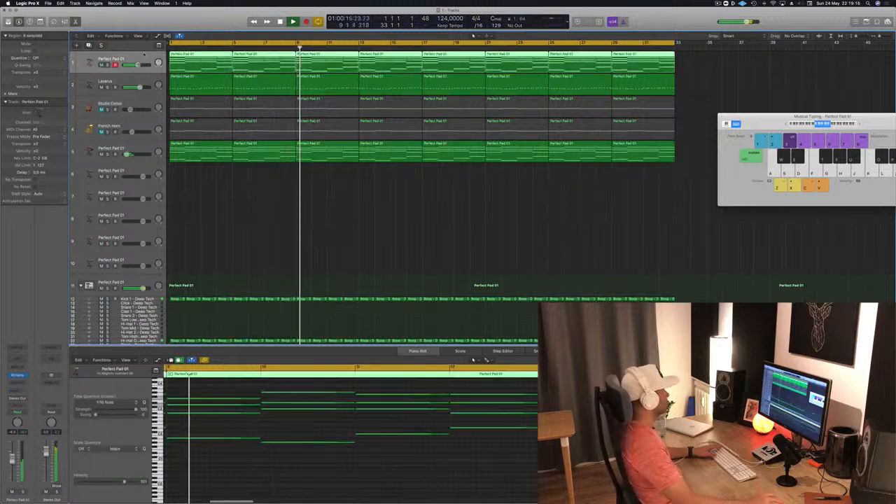
key(super+d)
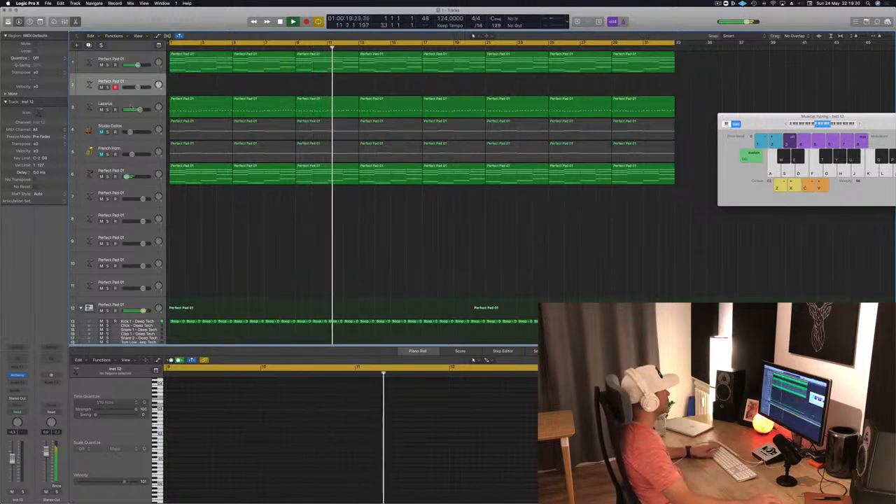
drag(125, 106, 129, 153)
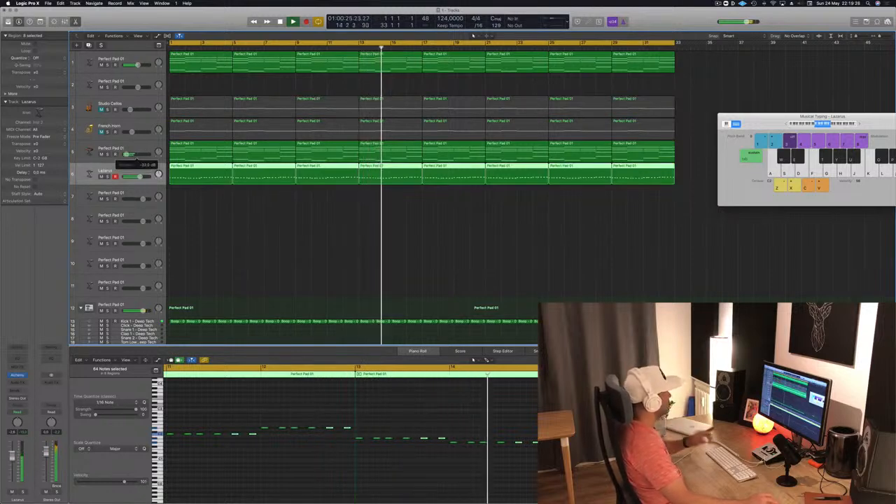
- Lower the high cut in the sidechained pad's Channel EQ to below 500 Hz, adjust the track's volume and close the EQ
key(Return)
key(Up)
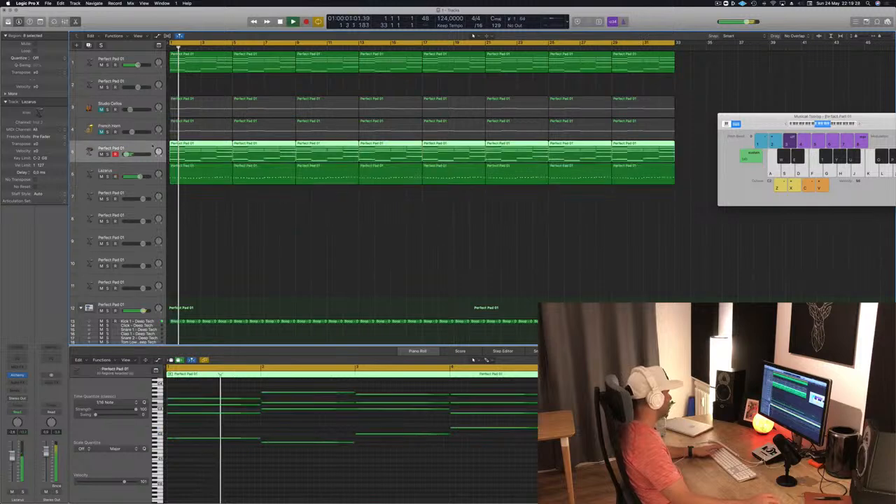
click(21, 348)
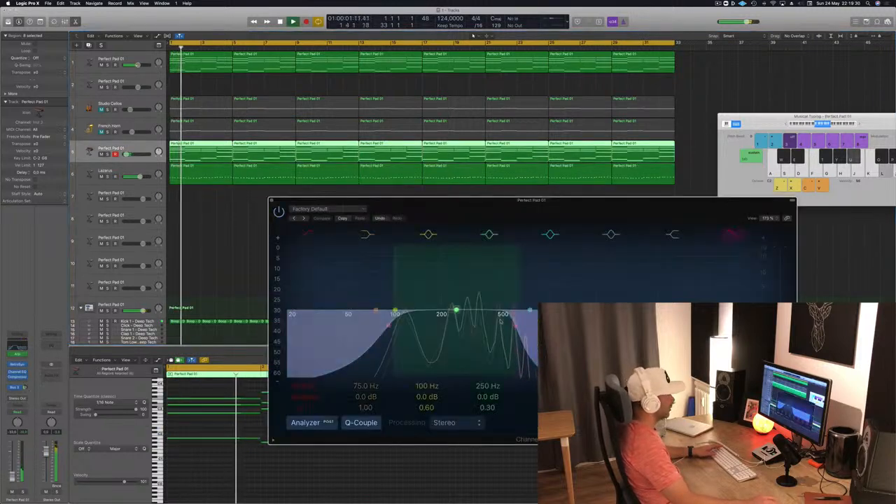
drag(515, 327, 480, 333)
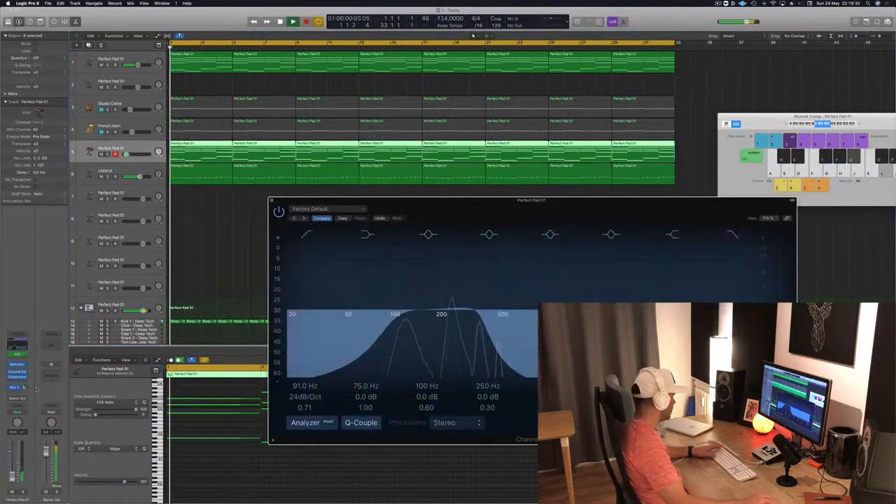
click(13, 475)
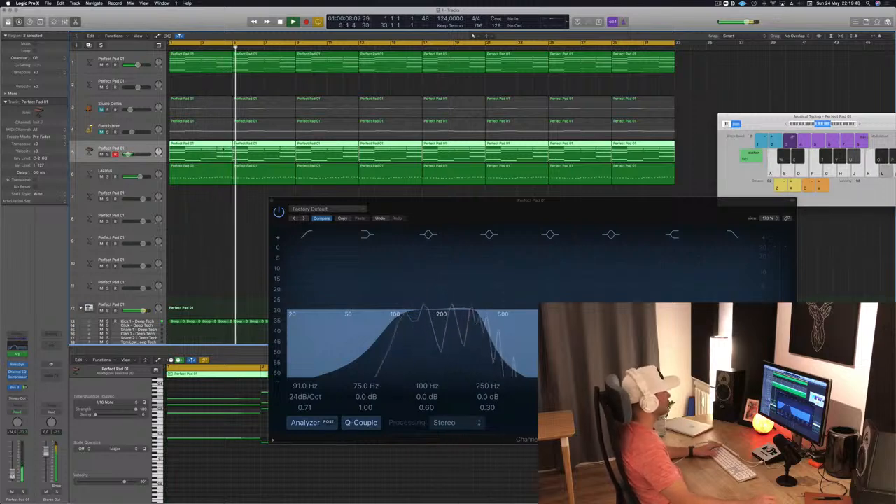
click(272, 202)
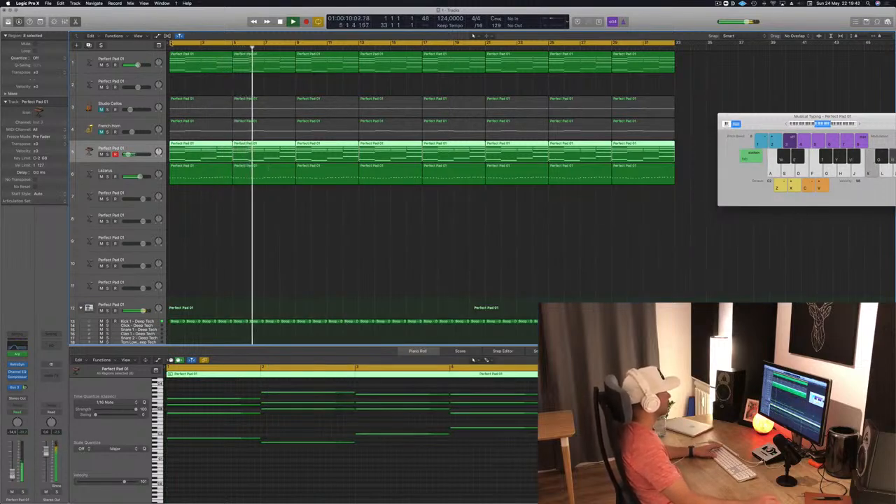
- Add a Channel EQ to the first Perfect Pad 01 track and enable its low cut at 162 Hz
click(140, 59)
key(Return)
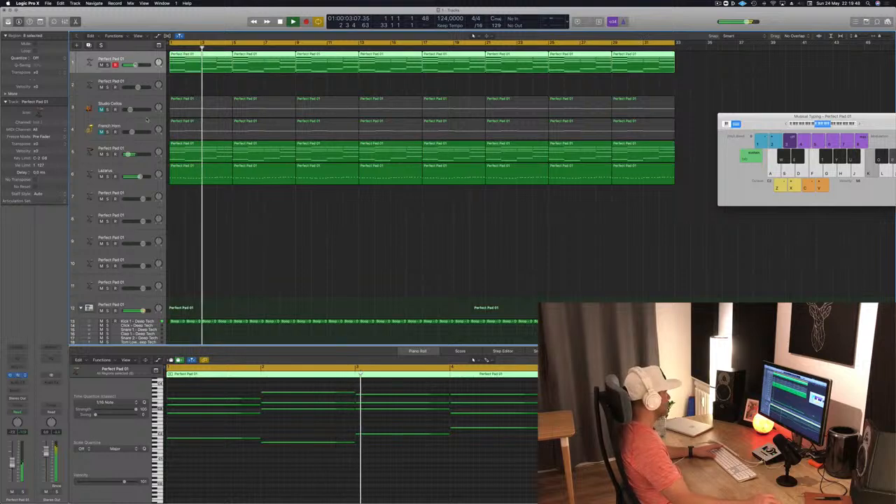
click(18, 376)
click(18, 355)
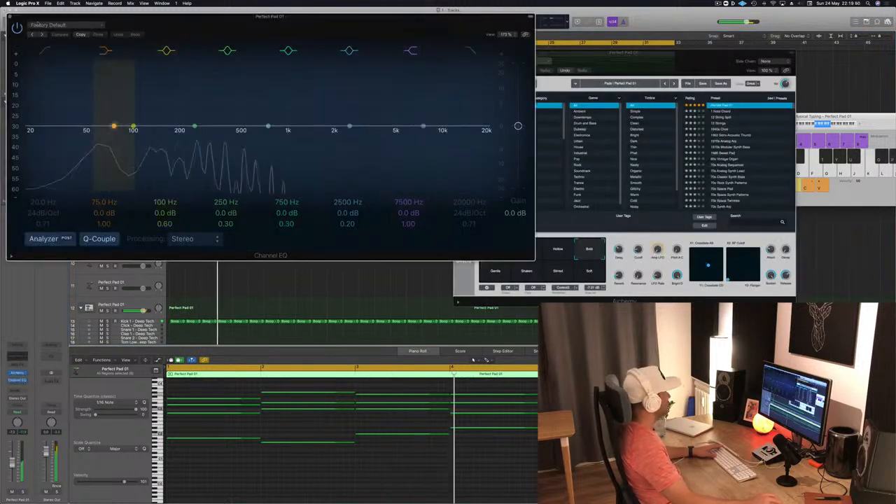
click(45, 50)
drag(39, 99, 150, 122)
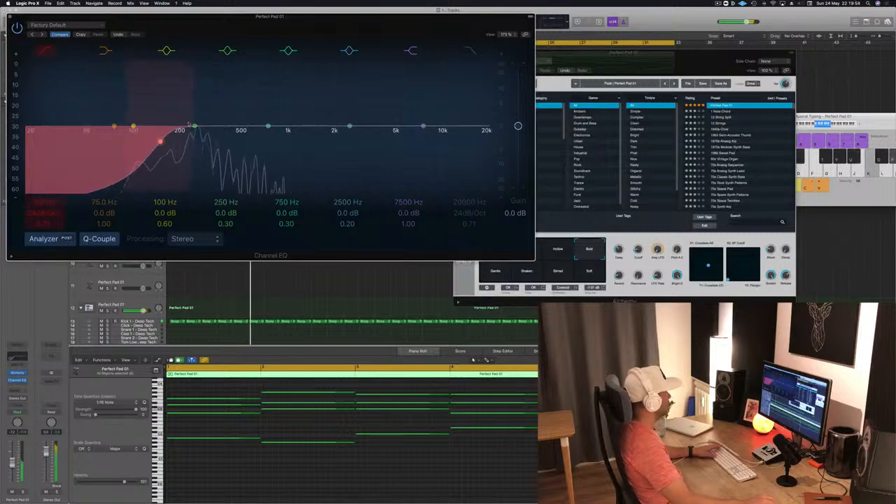
drag(193, 126, 195, 126)
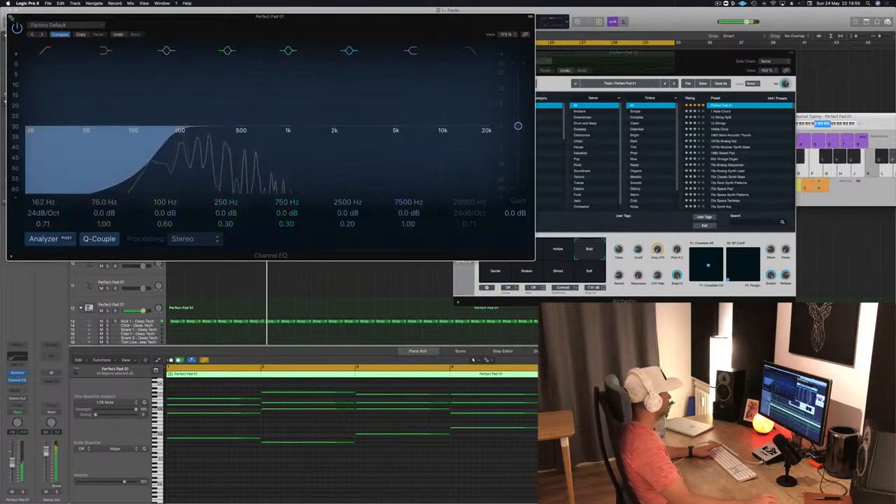
- Close the first pad's Channel EQ and Alchemy windows and restart playback from the start
click(11, 17)
key(Return)
drag(483, 51, 425, 60)
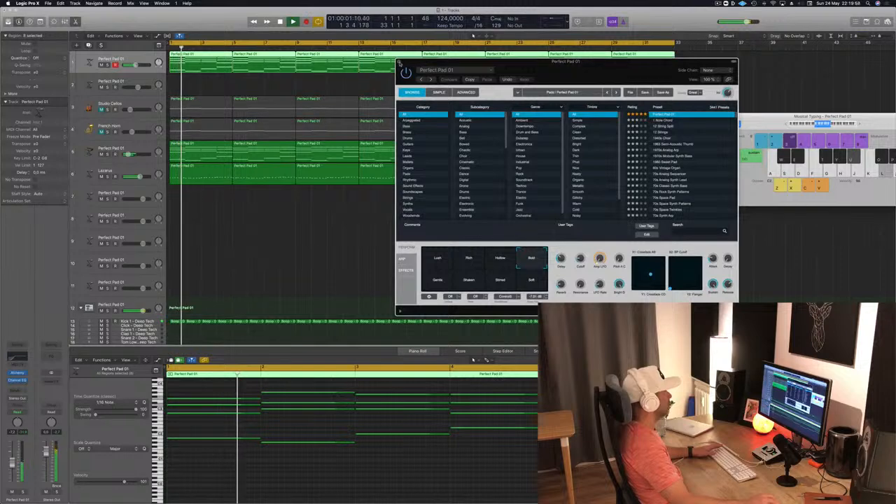
click(400, 61)
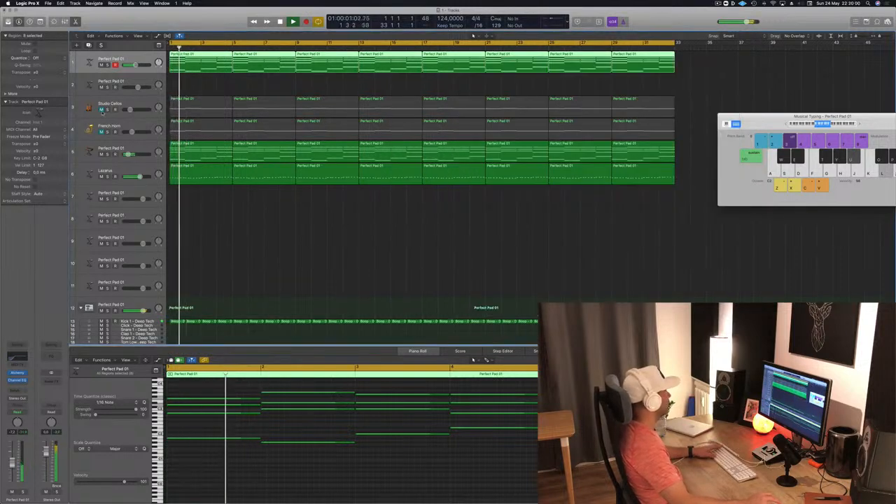
- Unmute the Studio Cellos track and lower its volume to about -24.5 dB during playback
click(100, 110)
click(130, 110)
key(space)
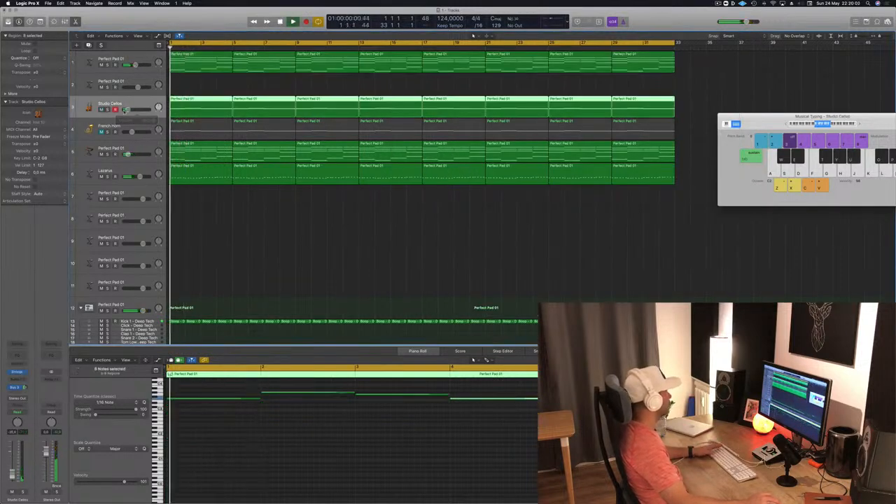
drag(128, 110, 127, 110)
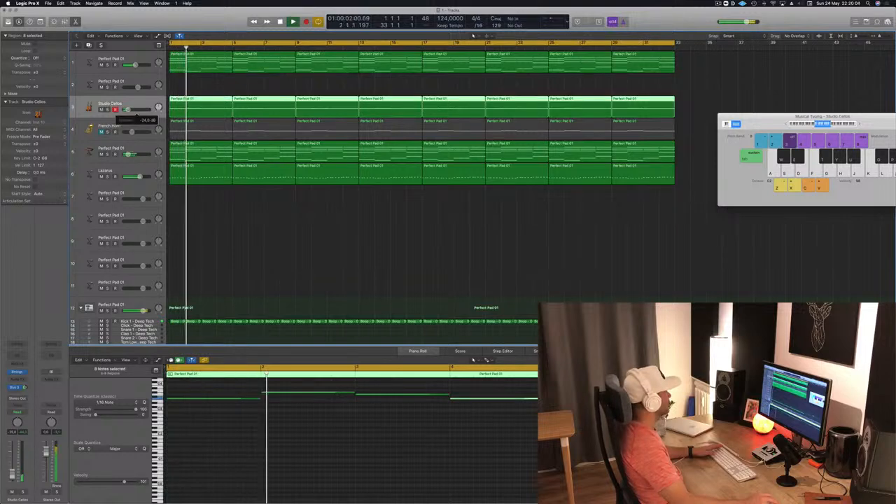
- Unmute the French Horn track, lower its volume during playback and select the Lazarus track
click(103, 130)
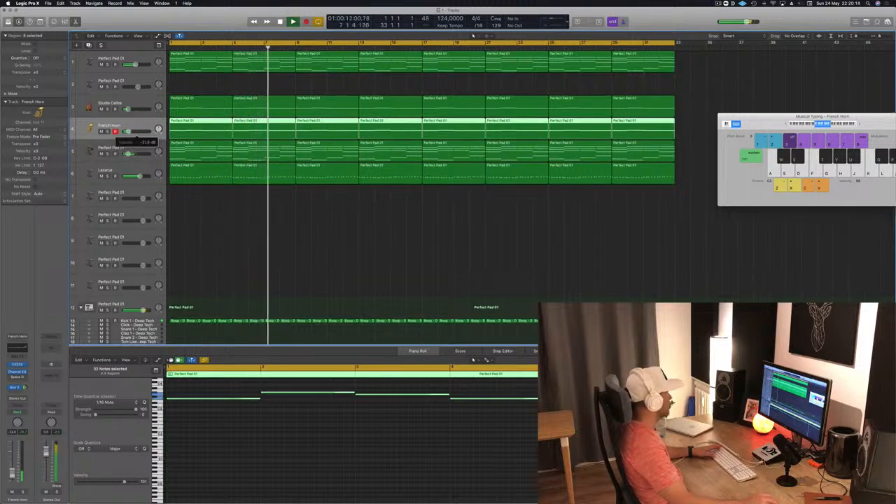
click(312, 204)
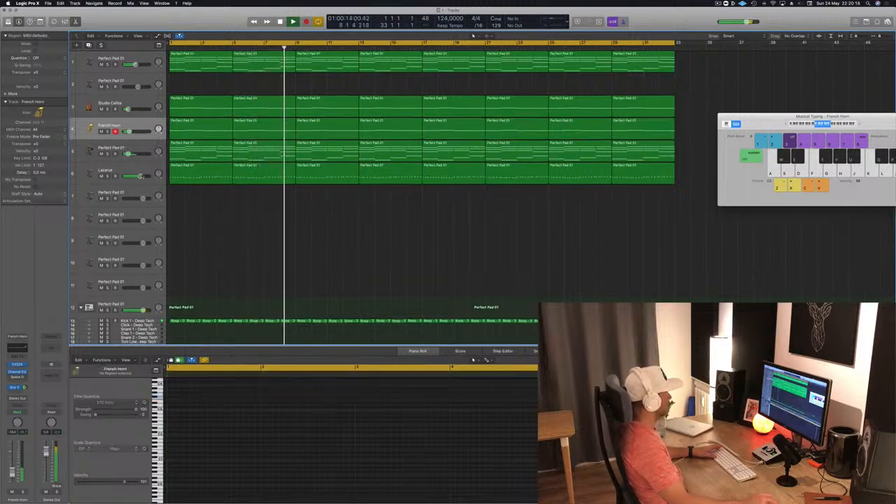
click(105, 175)
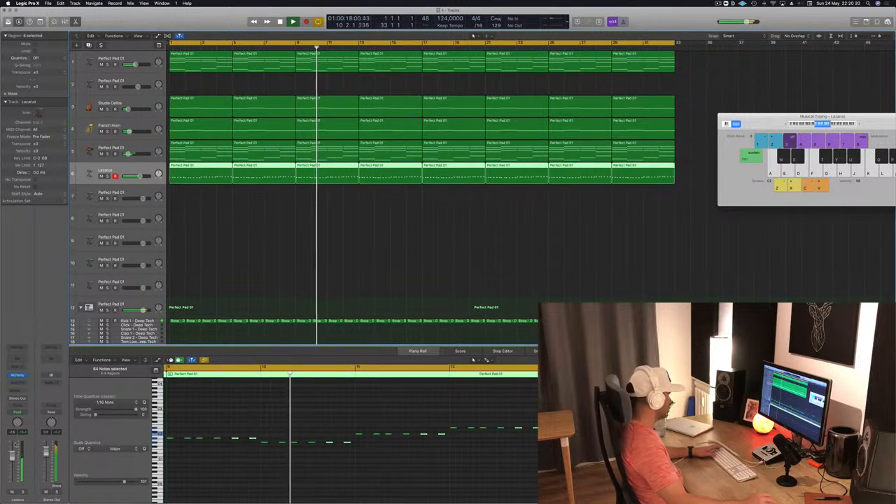
click(346, 245)
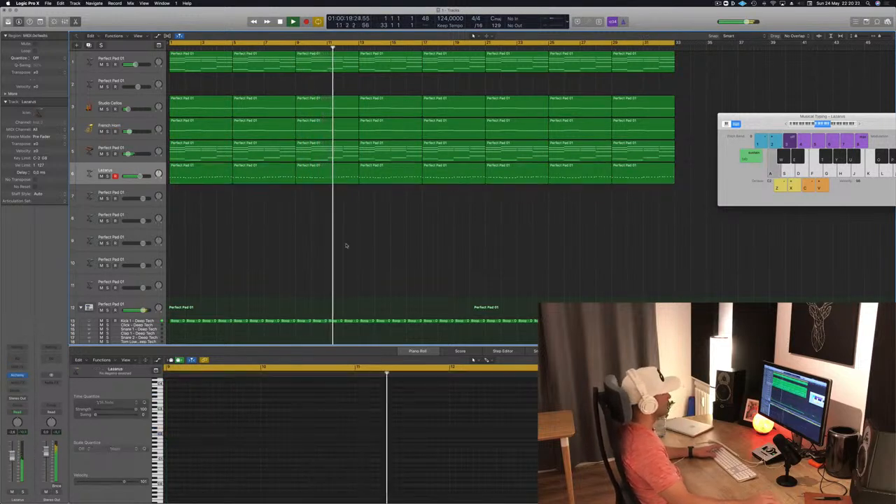
- Select the Kick 1 and Hi-Hat Open tracks in the drum stack in turn while replaying the arrangement from the start
scroll(346, 245, down, 5)
key(Return)
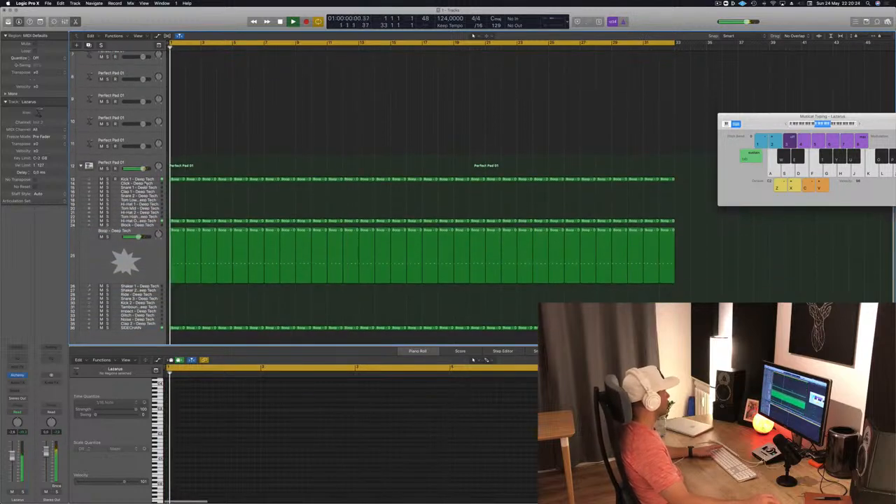
click(149, 180)
key(Return)
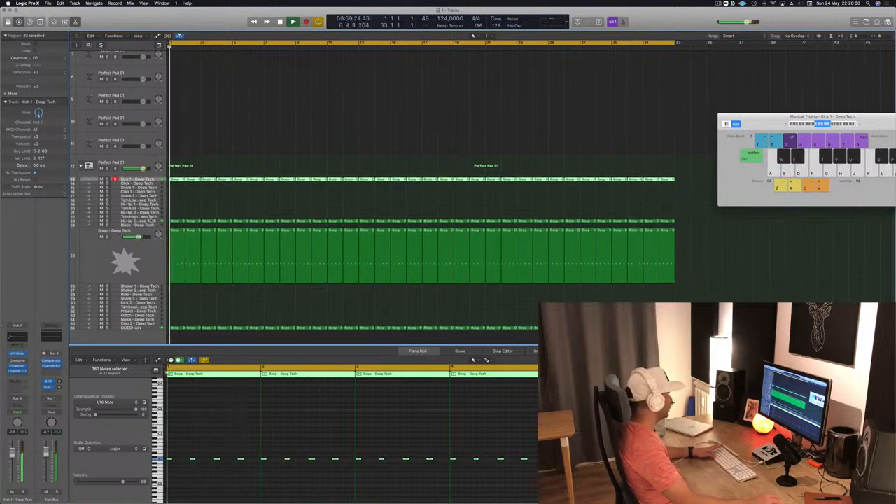
click(153, 221)
key(space)
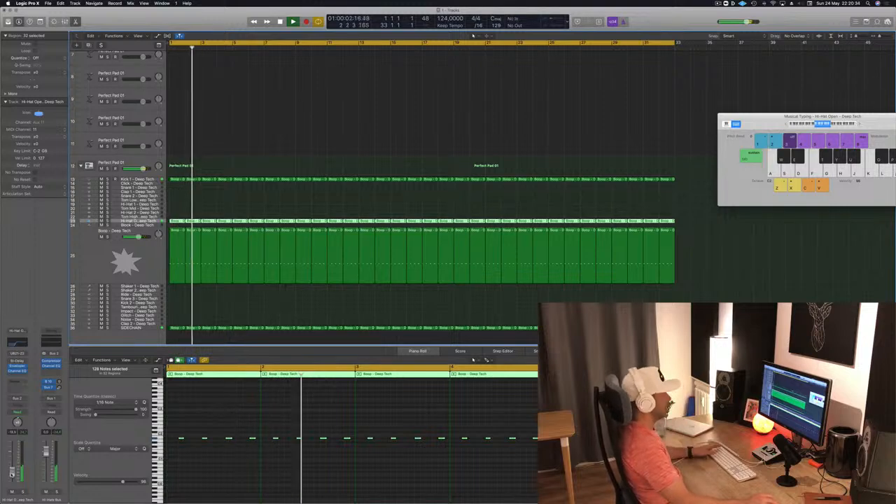
- Select the empty Perfect Pad 01 track below Lazarus, add a send to Bus 3 and raise the send level
scroll(420, 210, up, 5)
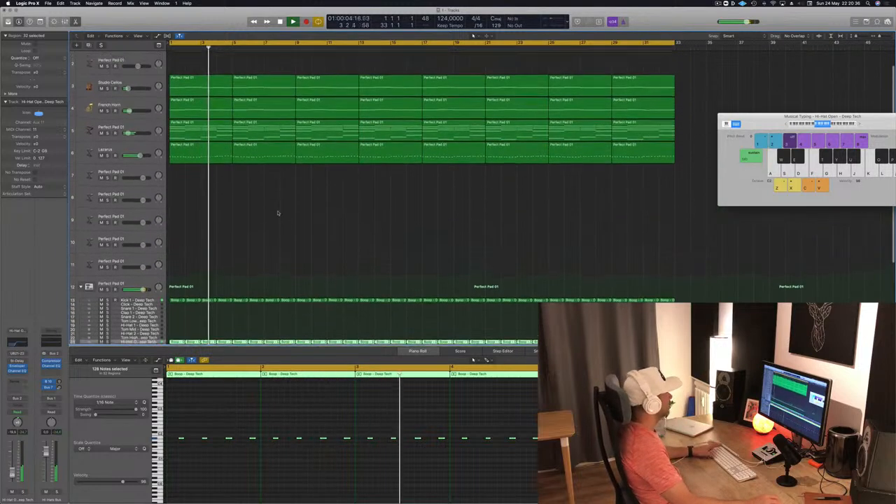
click(137, 114)
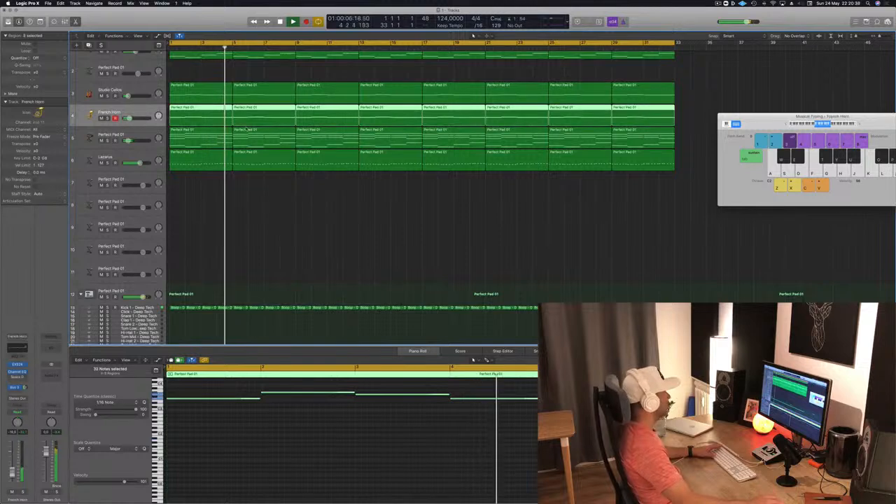
scroll(246, 129, up, 2)
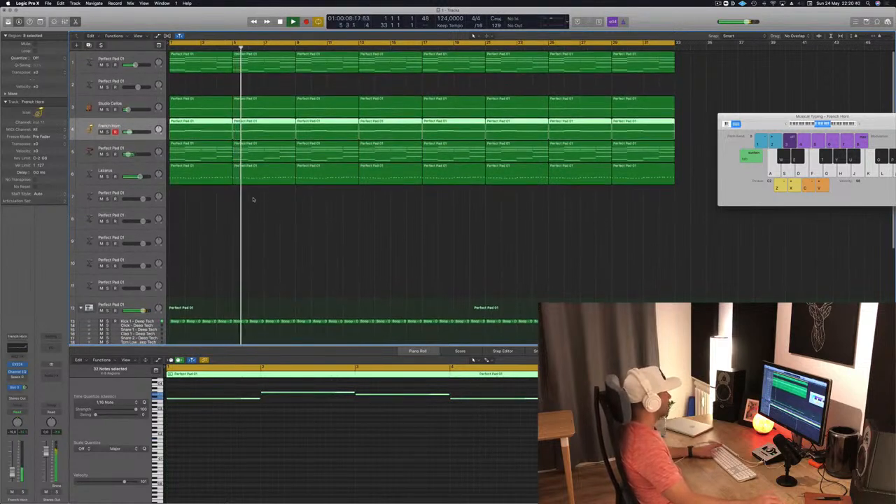
click(138, 195)
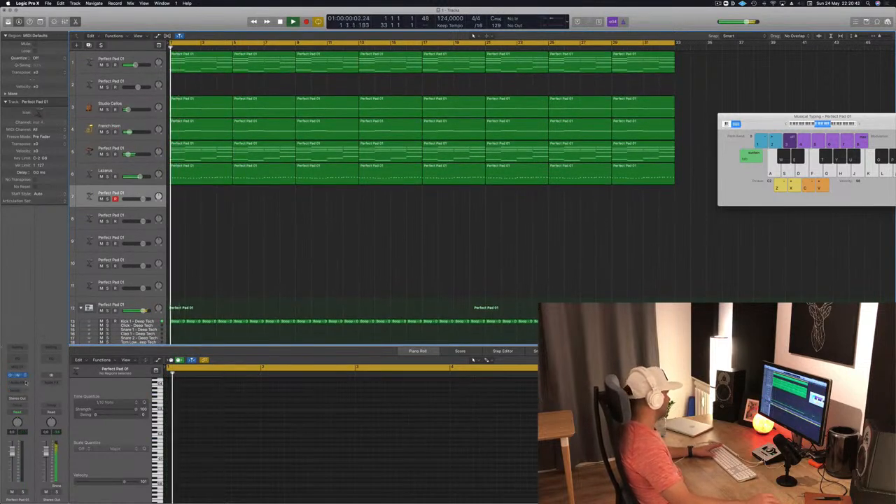
click(21, 390)
mouse_move(28, 401)
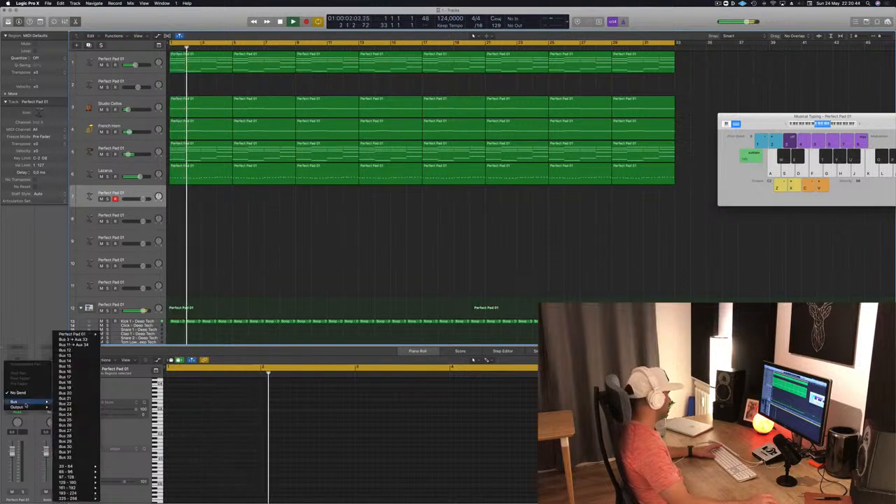
click(73, 340)
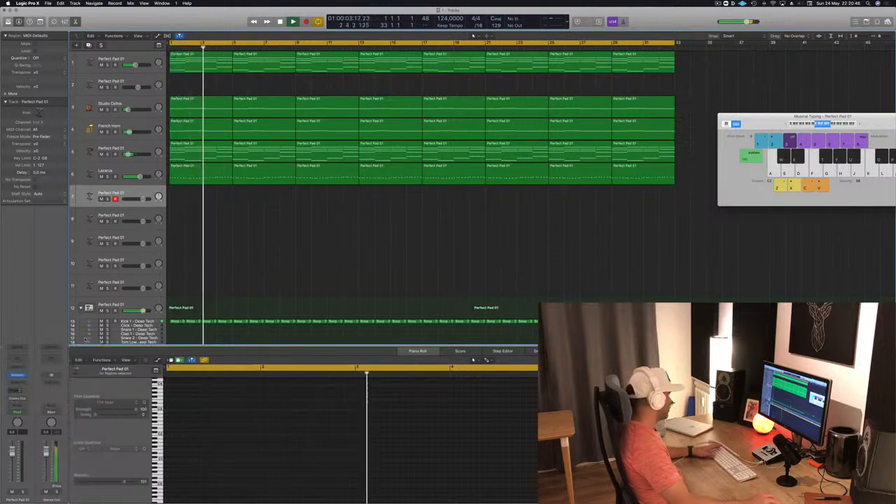
key(space)
drag(26, 387, 25, 364)
key(space)
key(space)
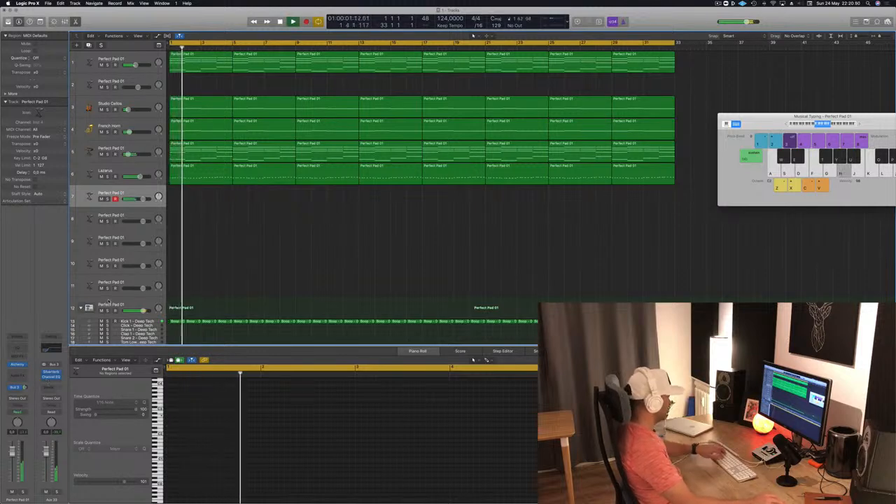
- Move the Musical Typing keyboard beside the tracks and add a second send to Bus 12 on the selected pad track
drag(840, 118, 632, 161)
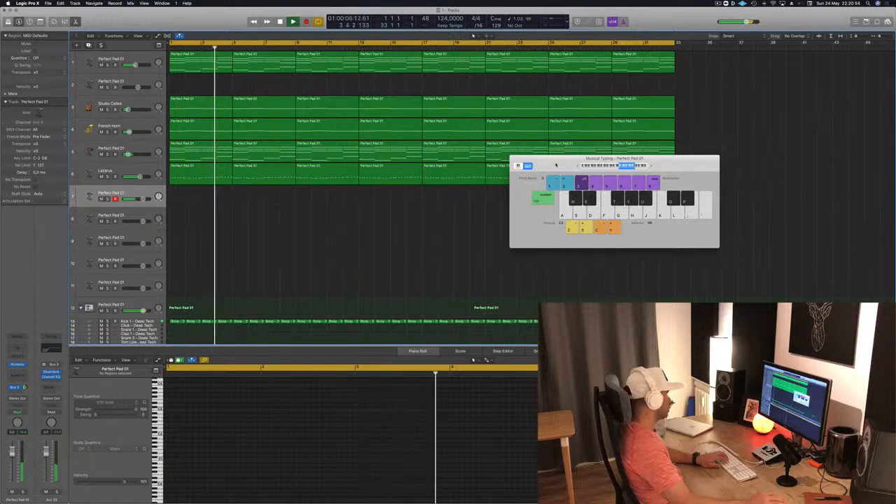
click(14, 386)
click(25, 386)
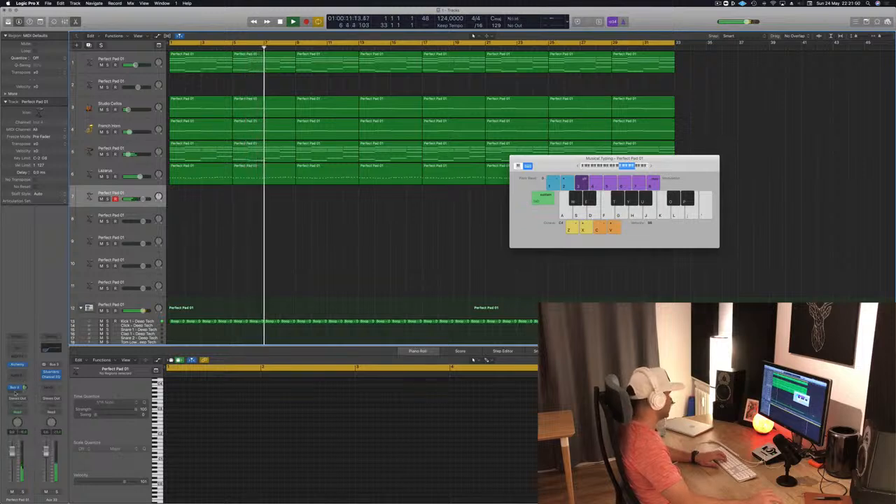
click(15, 389)
mouse_move(15, 403)
click(80, 349)
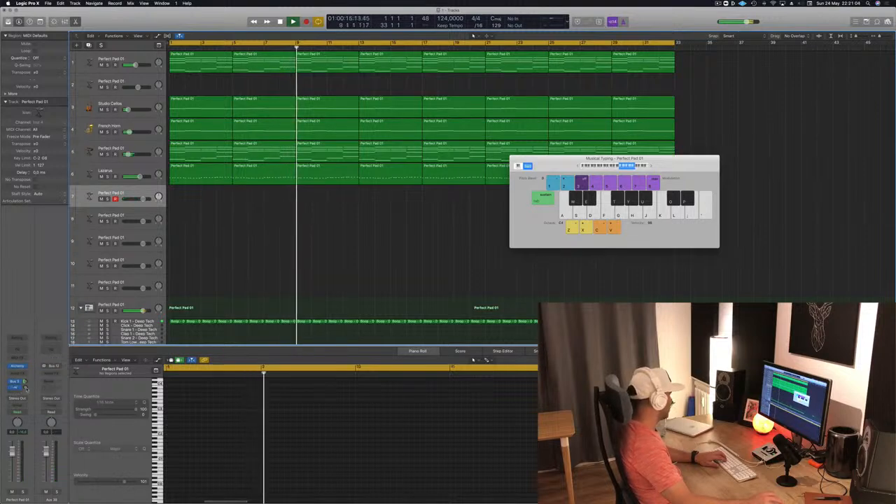
- Insert a stereo Tape Delay on the Bus 12 aux channel
click(49, 375)
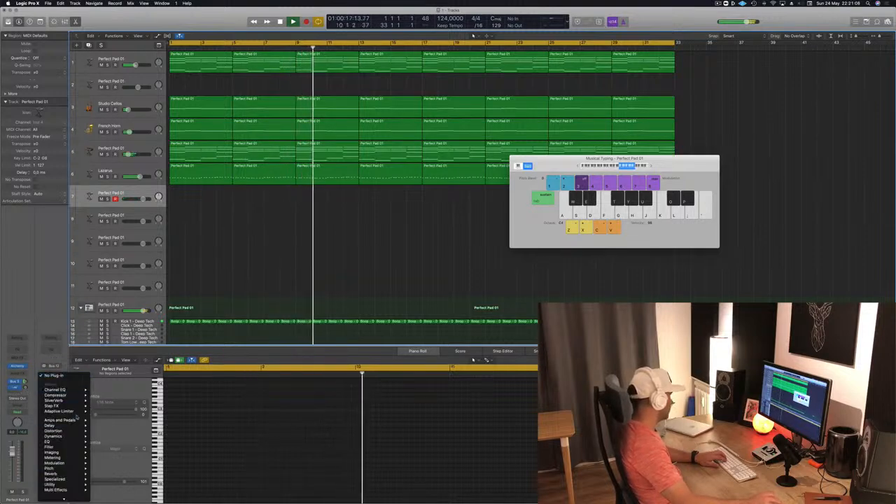
mouse_move(50, 424)
mouse_move(114, 446)
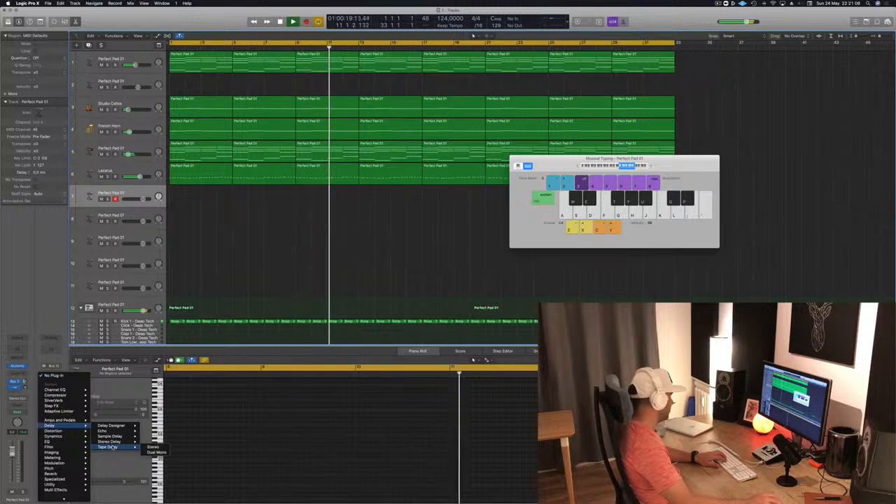
click(155, 446)
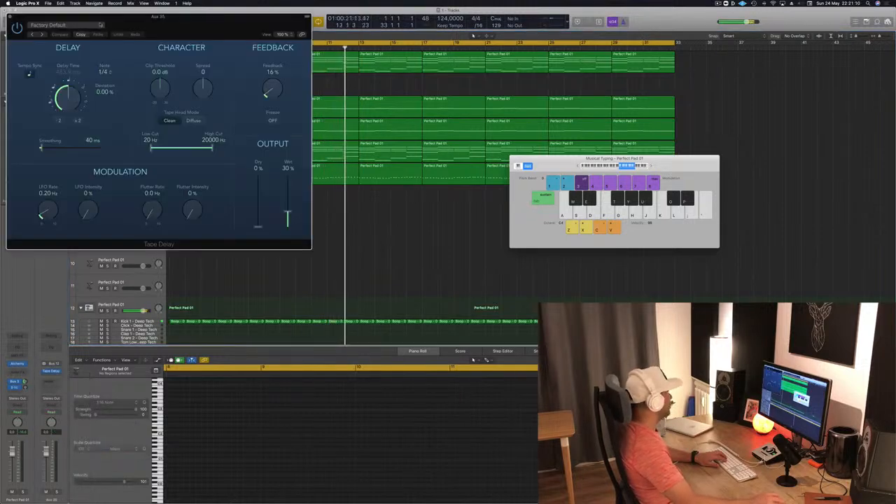
- Load the 1/8 Note Triplet preset in Tape Delay and raise the pad track's Bus 12 send level
click(63, 24)
click(53, 185)
drag(243, 21, 686, 43)
drag(26, 388, 26, 385)
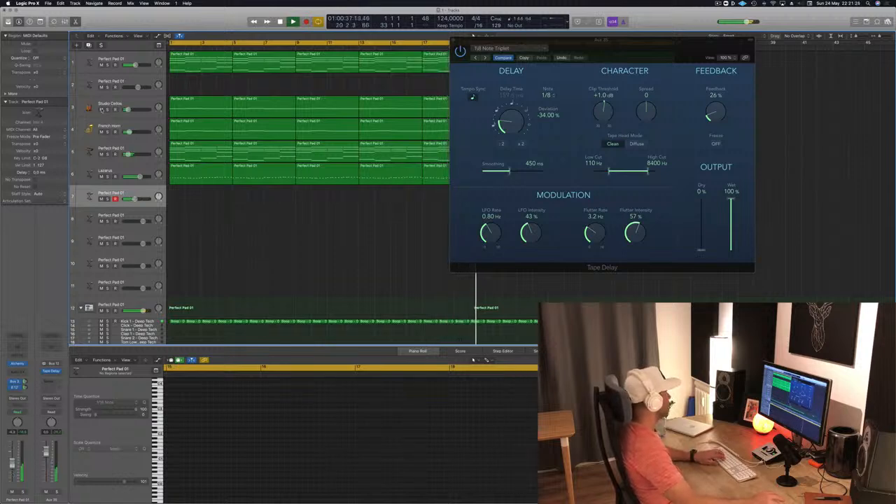
- Mute the Studio Cellos and French Horn tracks and open the selected pad track's Alchemy instrument
click(101, 109)
click(101, 132)
drag(600, 48, 735, 67)
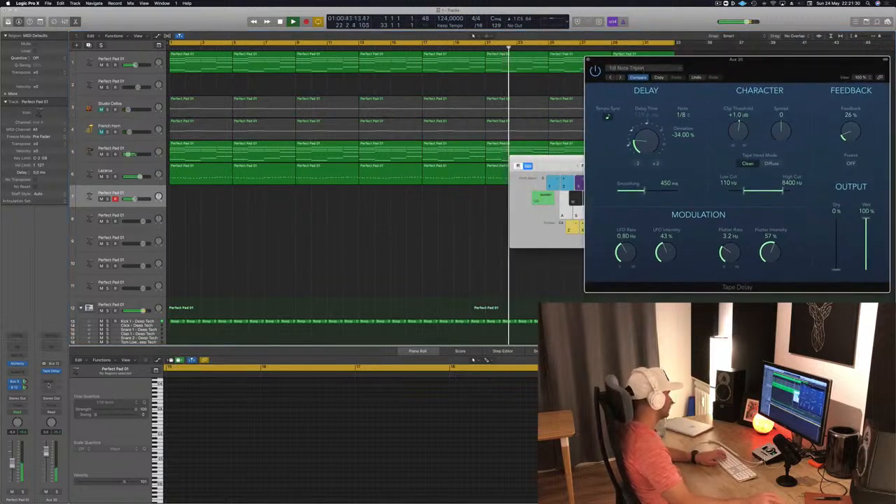
click(17, 364)
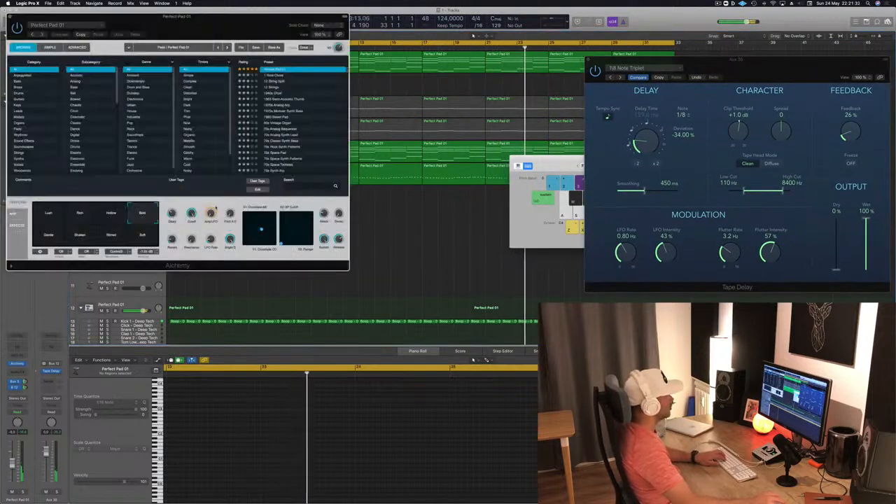
drag(210, 16, 463, 74)
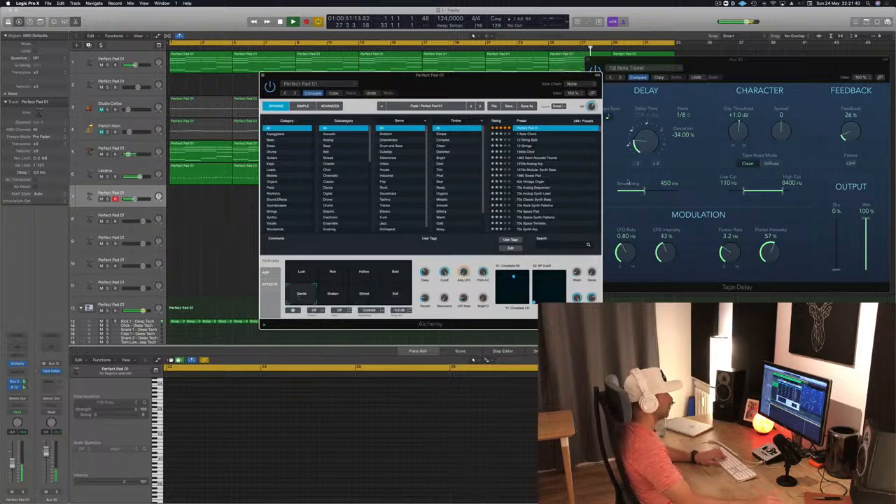
- Audition the Alchemy preset Brittle with its Deep Metallic variation and the preset Deeper Emotion with its Vocal variation
scroll(588, 157, up, 2)
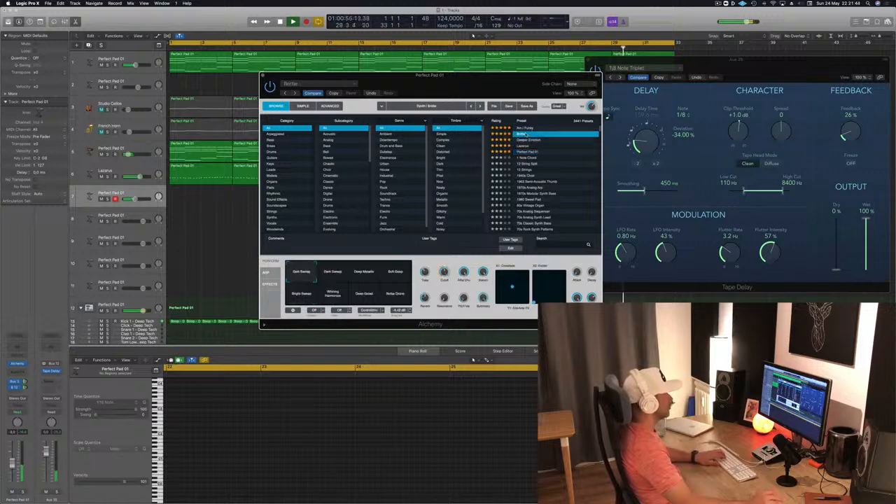
click(361, 276)
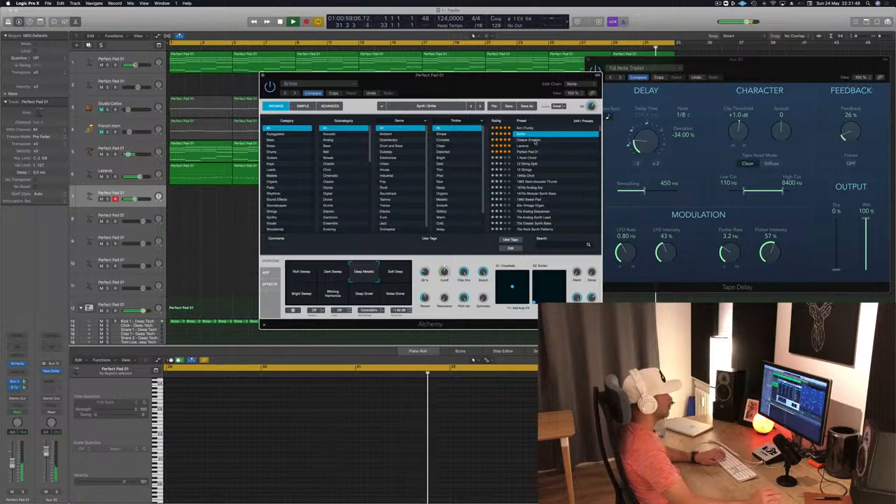
click(536, 139)
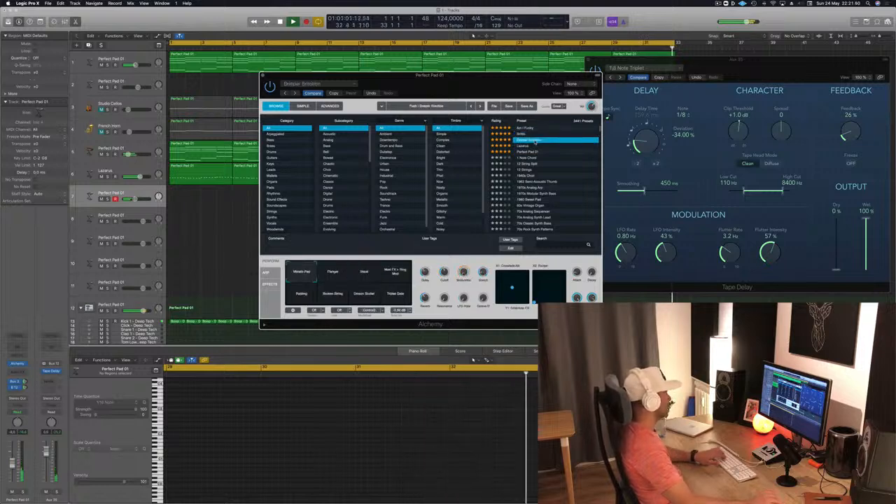
click(363, 273)
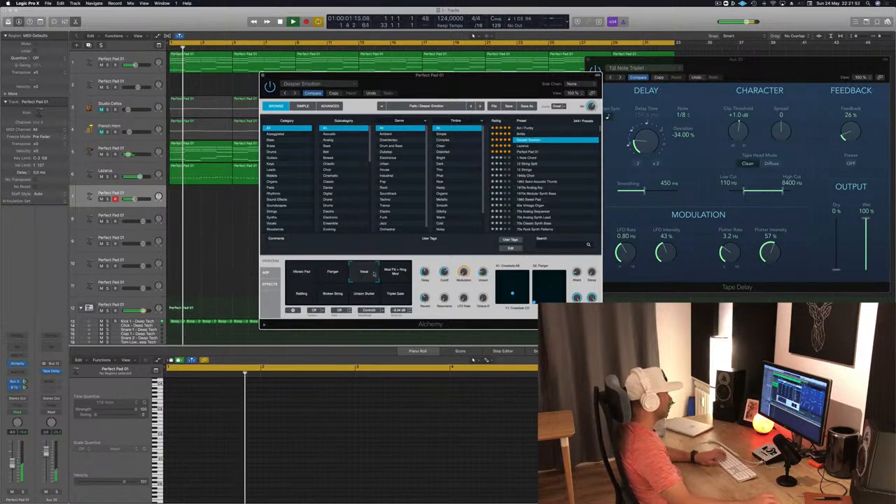
- Reposition the Alchemy window and try Deeper Emotion's Broken String, Vibrato Pad and Vocal variations
drag(484, 85, 355, 142)
click(554, 165)
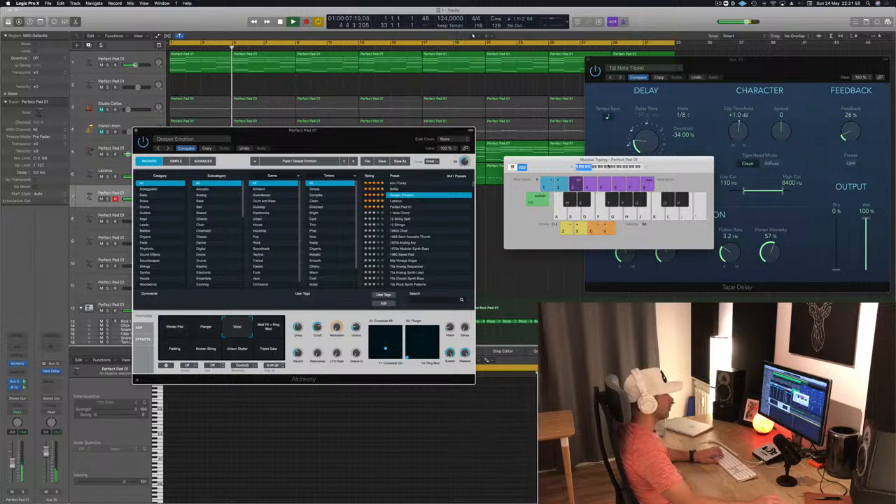
drag(351, 140, 661, 158)
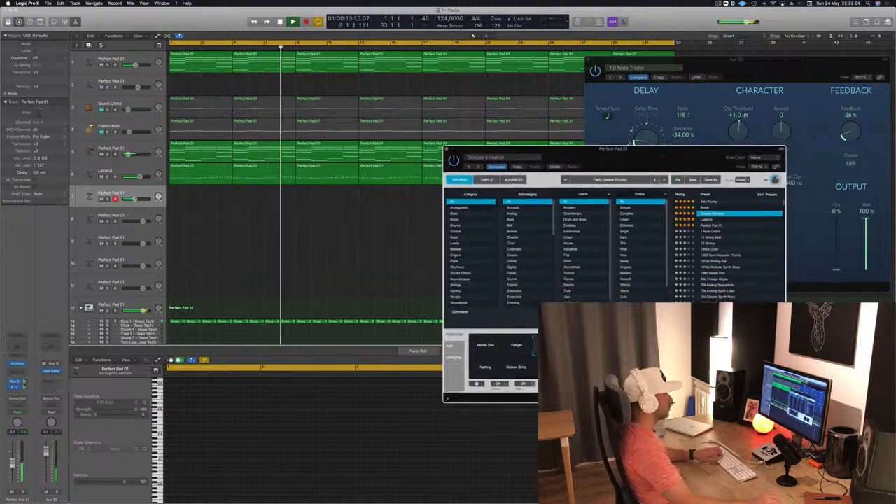
click(516, 372)
click(481, 345)
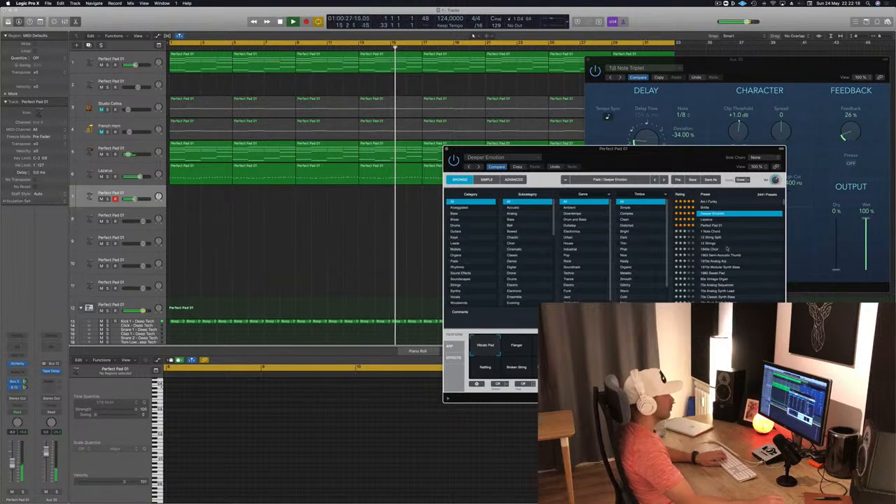
click(548, 345)
- Load the Perfect Pad 01 preset in Alchemy and raise the track's volume to about -5.2 dB
click(712, 226)
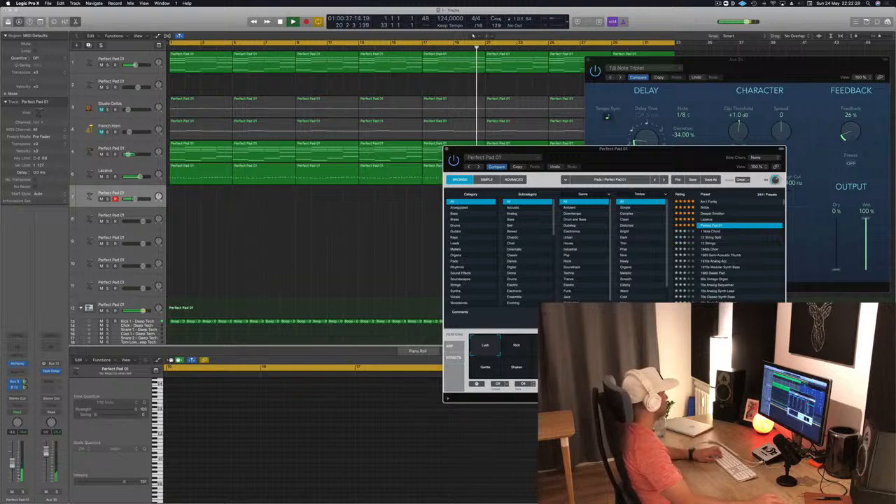
drag(12, 464, 11, 460)
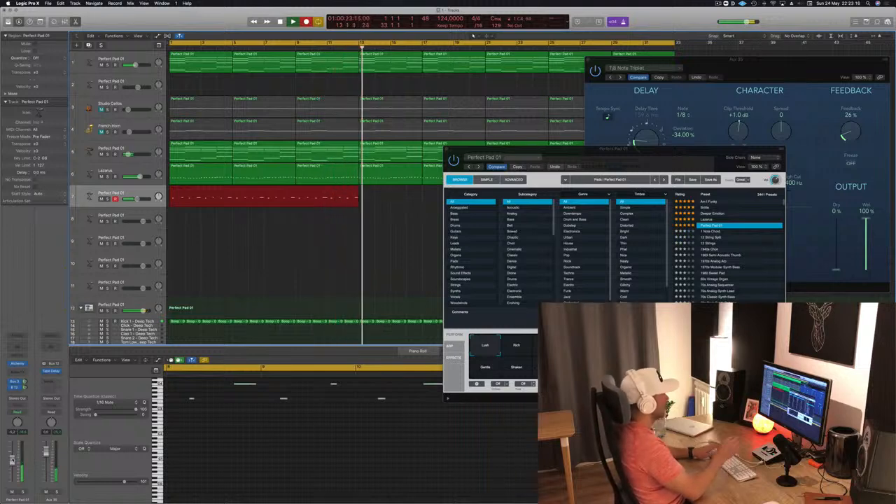
- Finish the recorded take on the pad track and quantize all its notes to 1/16
key(space)
key(space)
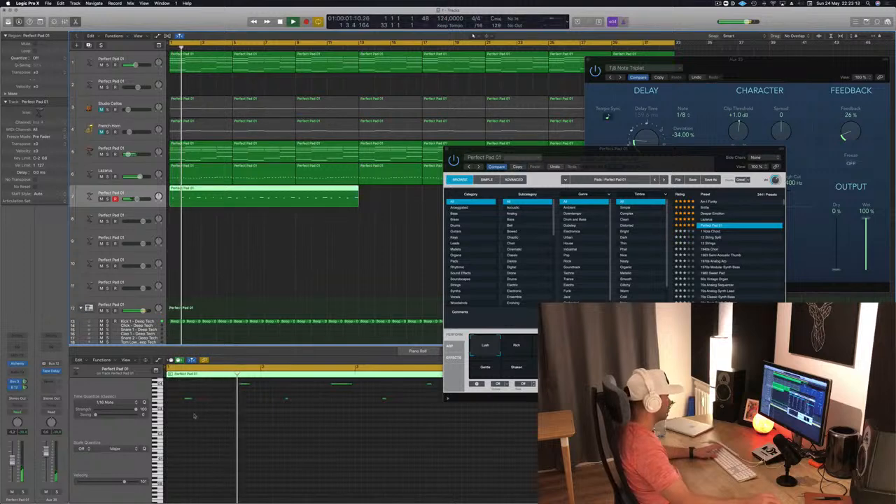
key(super+a)
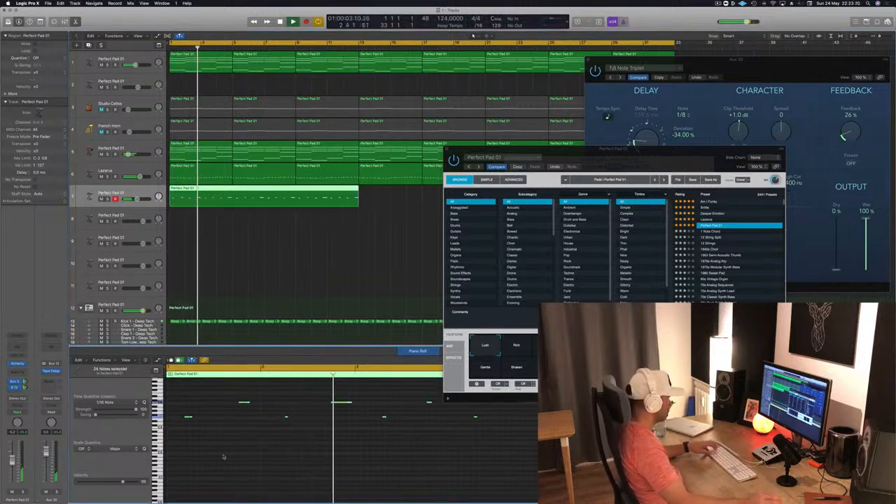
key(q)
click(233, 461)
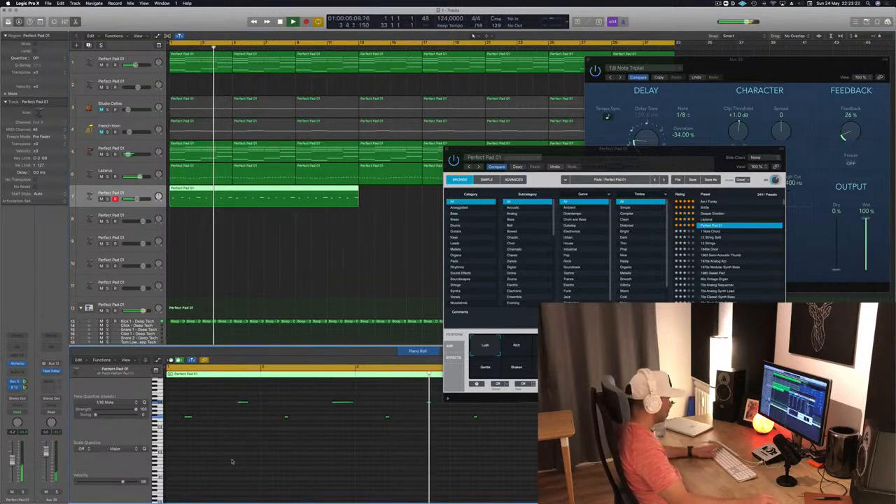
- Split the recorded region at bar 5, delete its first four bars and move the remainder to bar 1
key(super+Left)
key(super+Left)
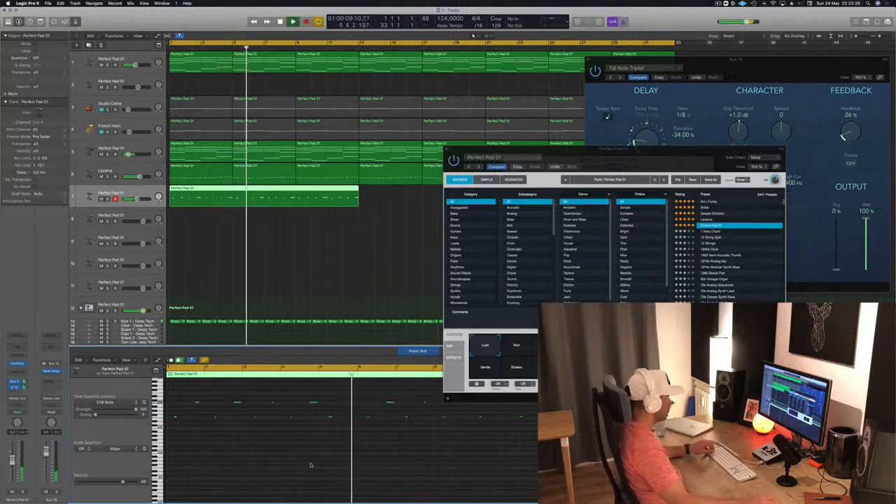
key(space)
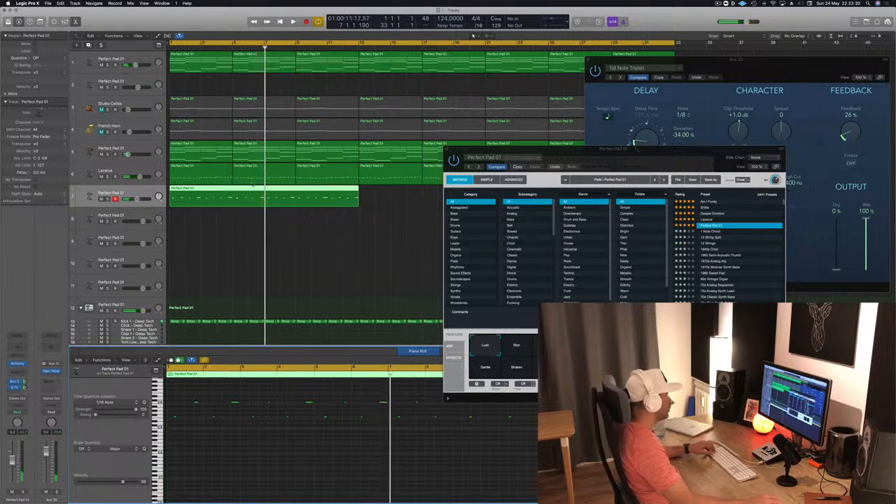
key(Return)
key(space)
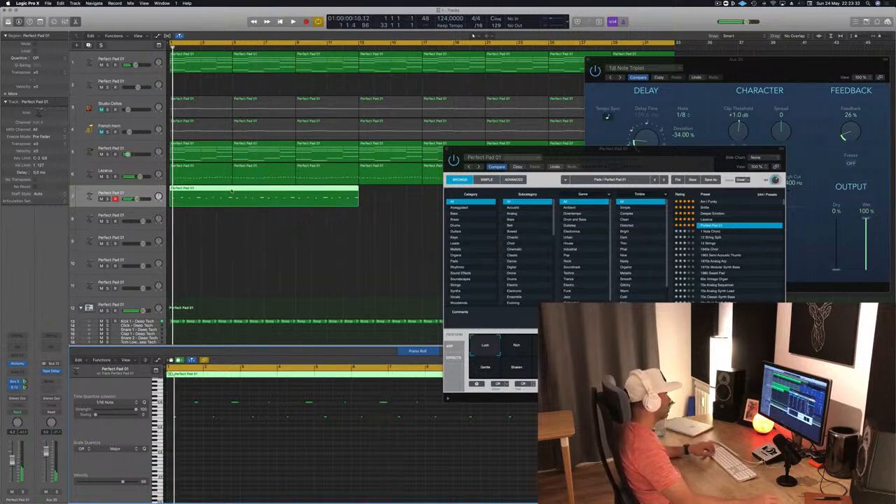
click(232, 191)
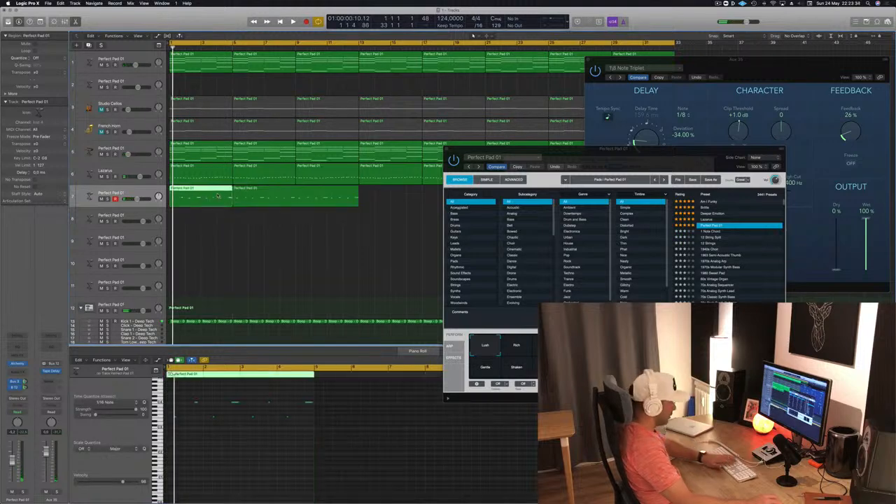
key(Delete)
drag(284, 196, 219, 197)
- Try the first high note before bar 2 slightly earlier during playback and nudge it back later
click(242, 457)
key(space)
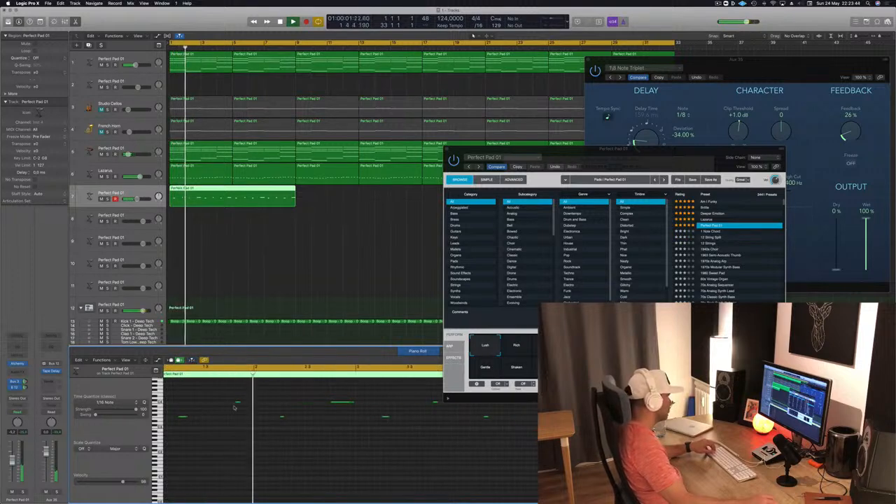
drag(238, 403, 233, 402)
key(Return)
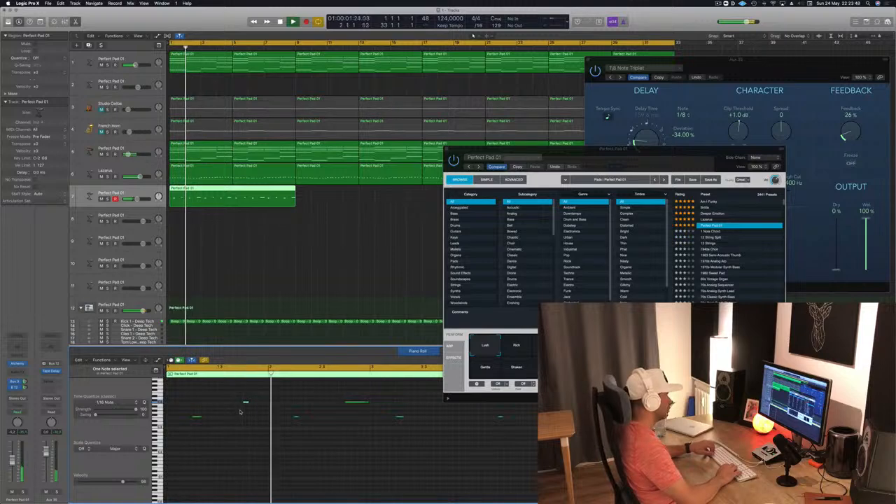
key(alt+Right)
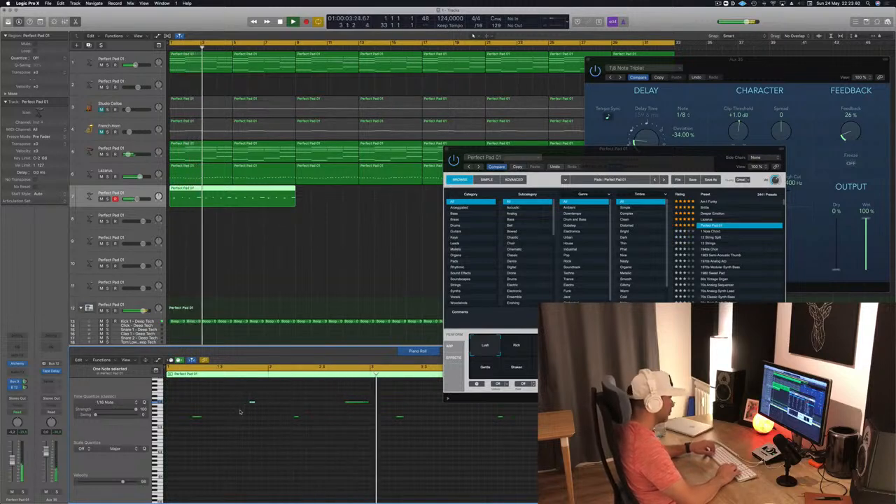
- Split the track 7 region at bar 5 and delete the part after it, keeping the four-bar section selected
drag(655, 150, 802, 115)
key(super+Left)
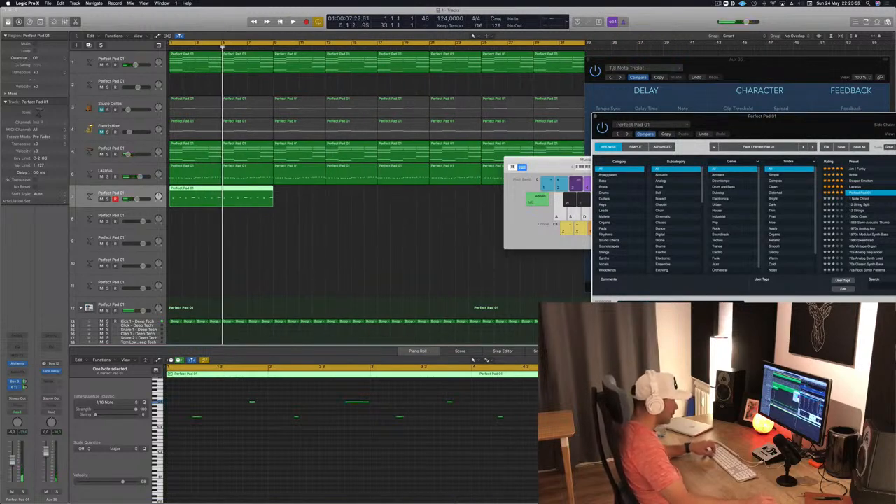
click(559, 433)
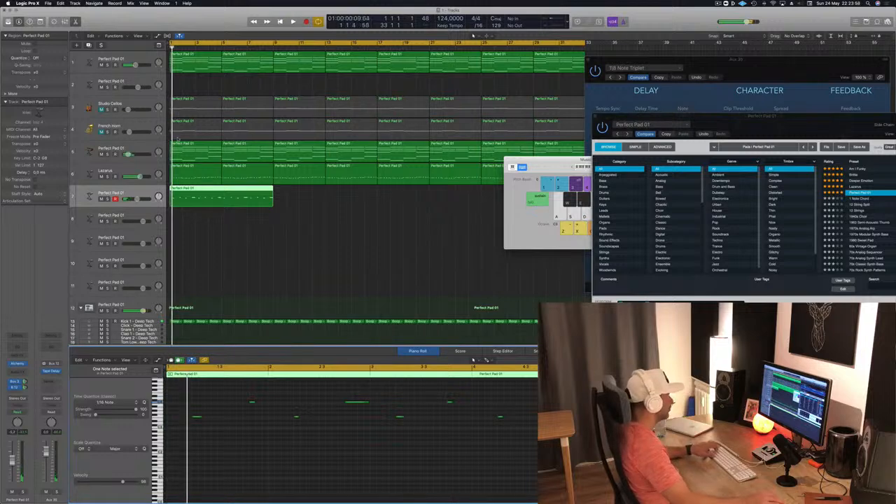
super+double_click(222, 190)
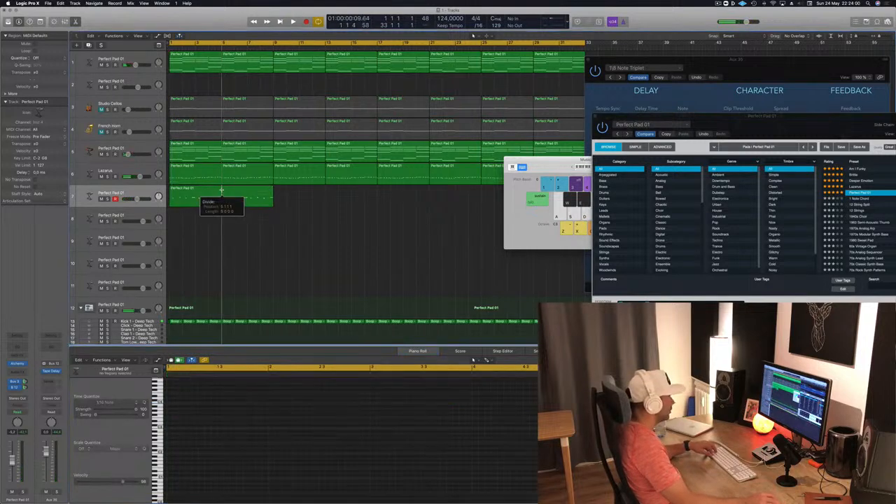
key(Delete)
click(207, 196)
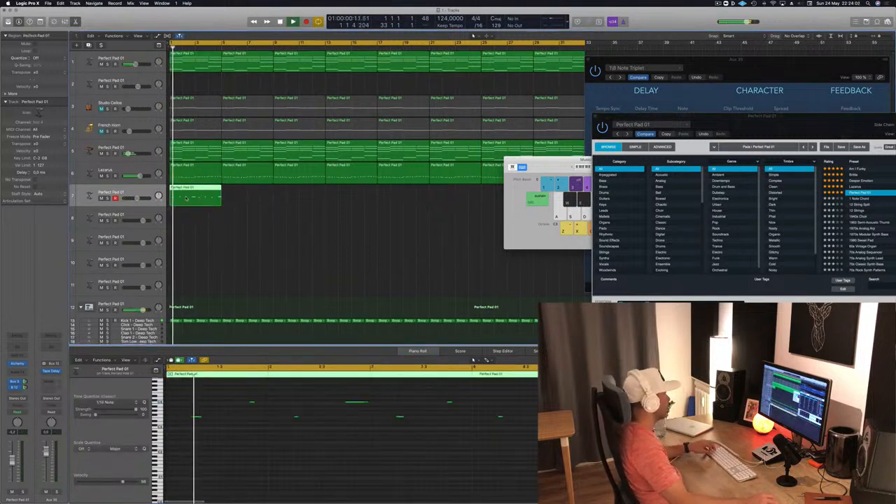
- Try timing shifts on the region's first note and nudge its second note slightly earlier, checking them in playback
key(space)
drag(212, 410, 185, 426)
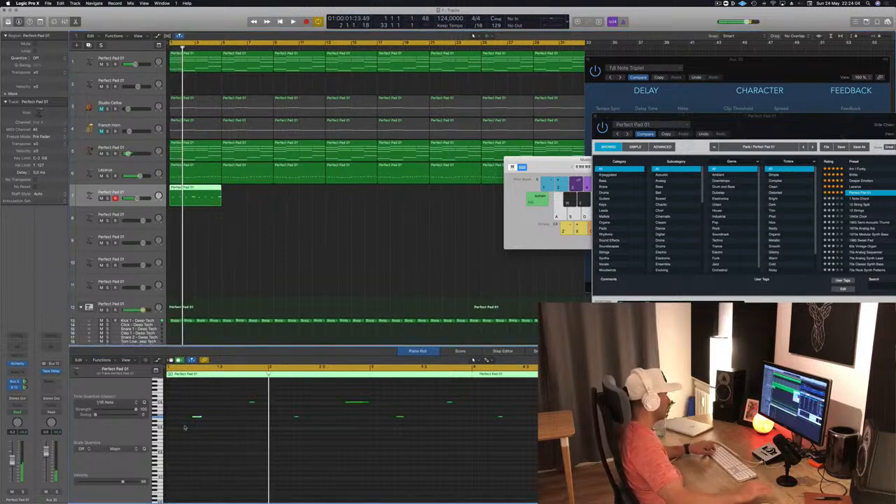
key(space)
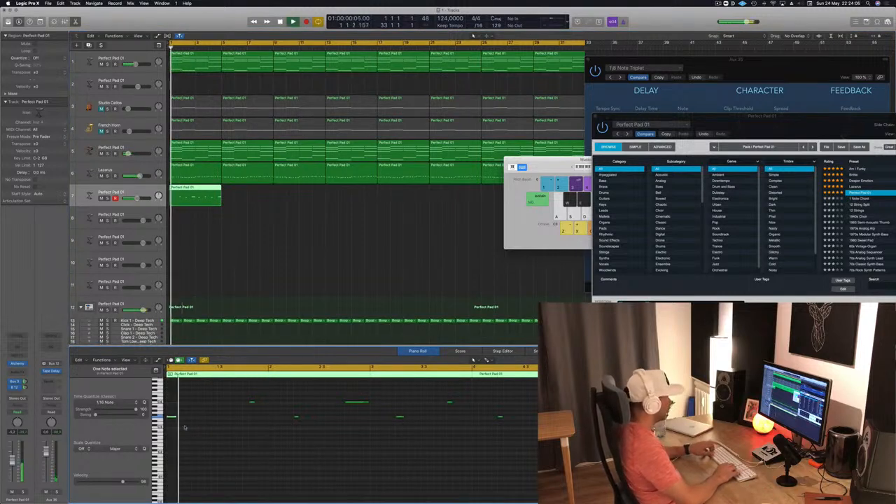
key(Return)
key(alt+Right)
key(alt+Right)
key(alt+Right)
key(Return)
key(alt+Right)
key(Return)
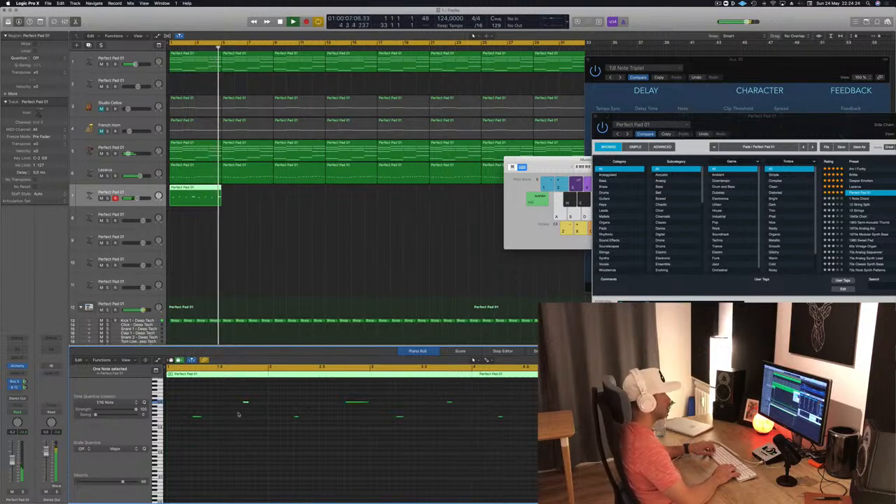
- Duplicate the four-bar track 7 region up to bar 17 and delete the stray copy near the arrangement's end
key(space)
drag(193, 195, 245, 194)
drag(326, 193, 302, 194)
drag(564, 166, 783, 172)
scroll(506, 216, left, 3)
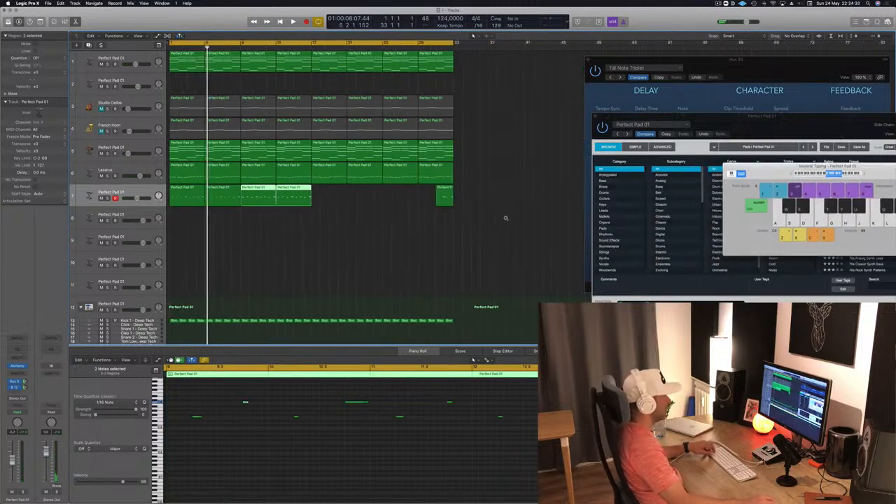
drag(414, 202, 468, 200)
key(Delete)
- Copy the four track 7 regions to bar 17 and play the arrangement from the beginning
drag(364, 197, 182, 194)
drag(252, 192, 322, 190)
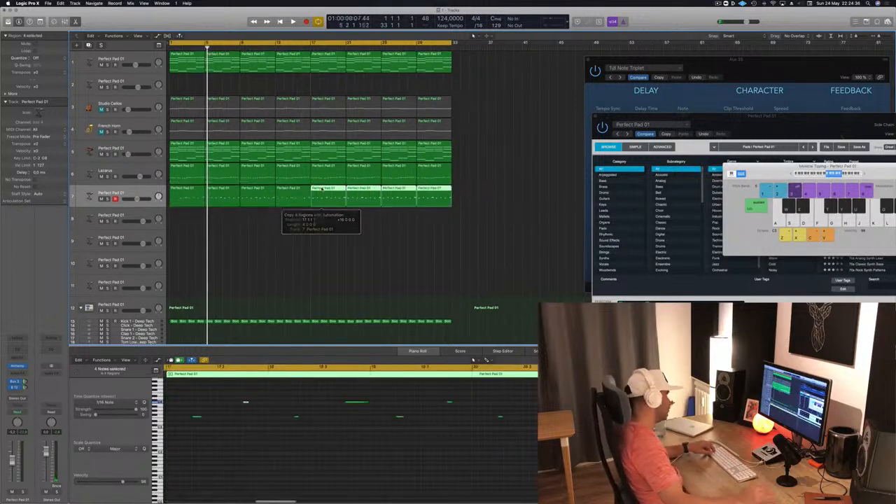
click(285, 251)
key(space)
scroll(277, 252, right, 3)
key(super+Left)
key(super+Left)
key(Return)
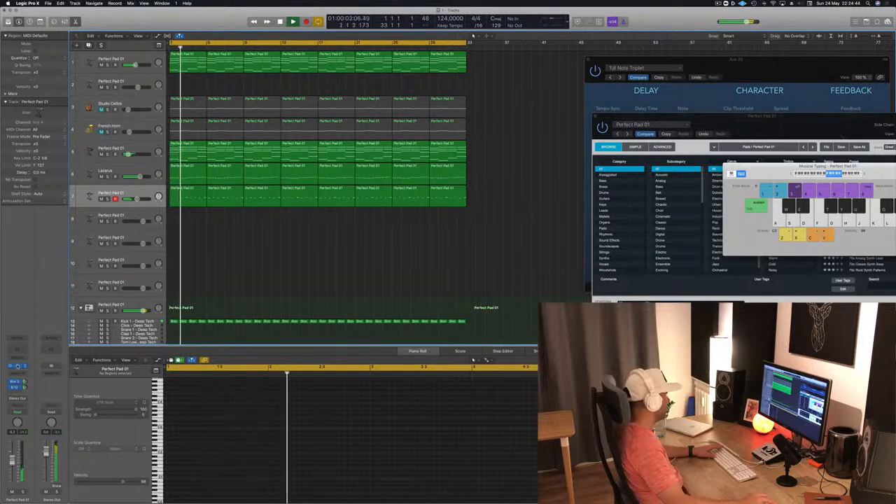
- Open track 7's Alchemy instrument and audition its performance variations from Rich to Soft, trying Bold with a Cutoff tweak
click(17, 366)
click(18, 366)
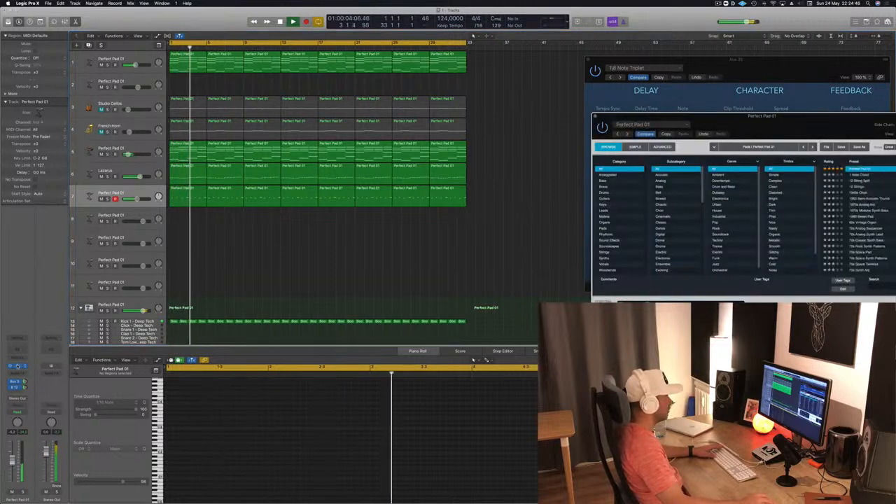
drag(747, 133, 458, 163)
click(378, 342)
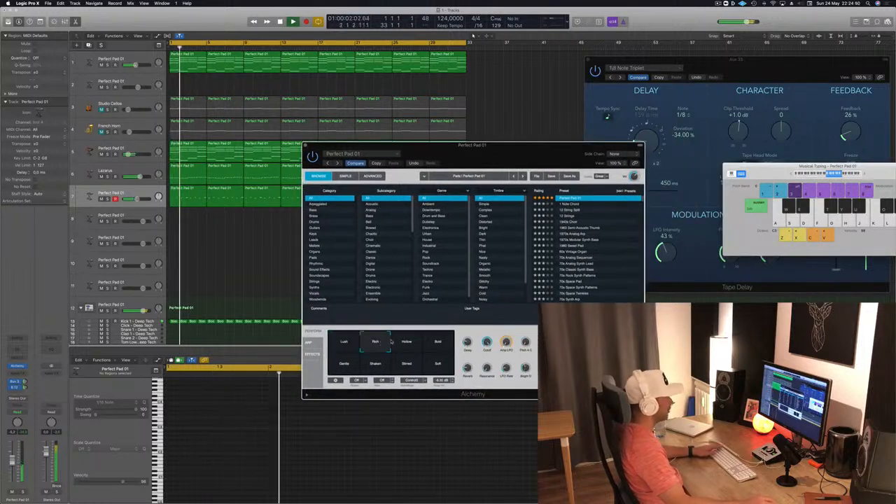
click(406, 342)
click(439, 343)
click(356, 366)
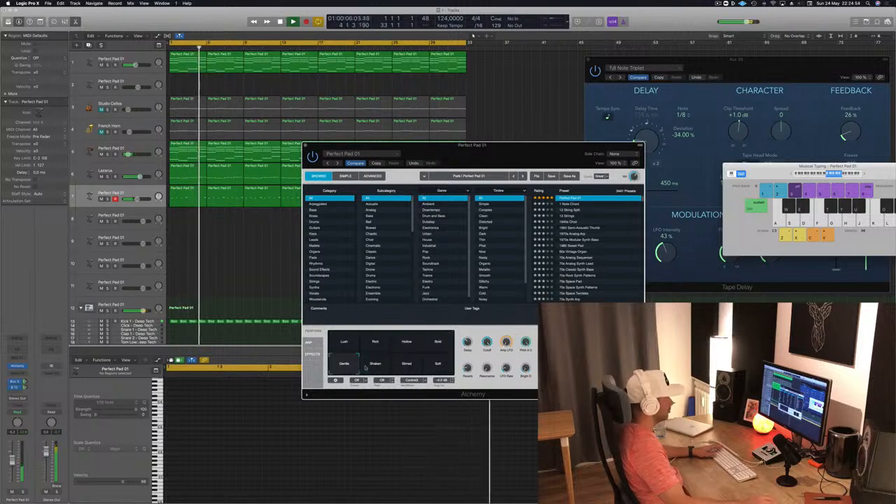
click(377, 368)
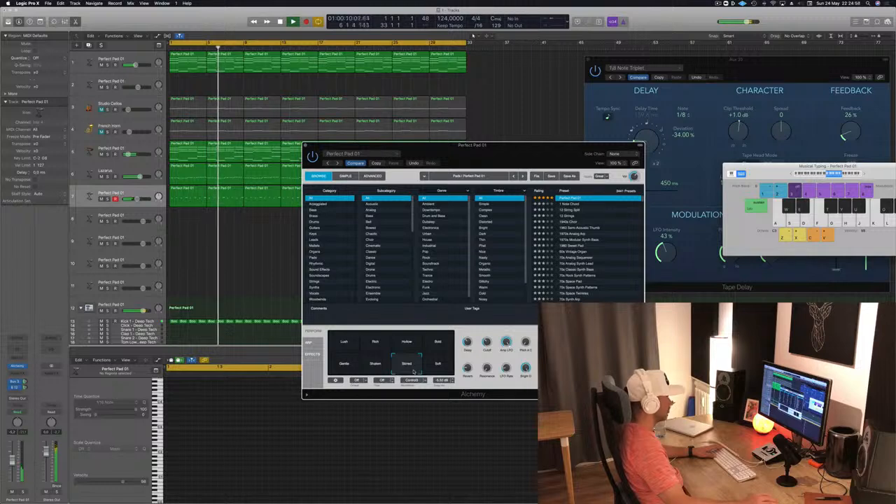
click(443, 369)
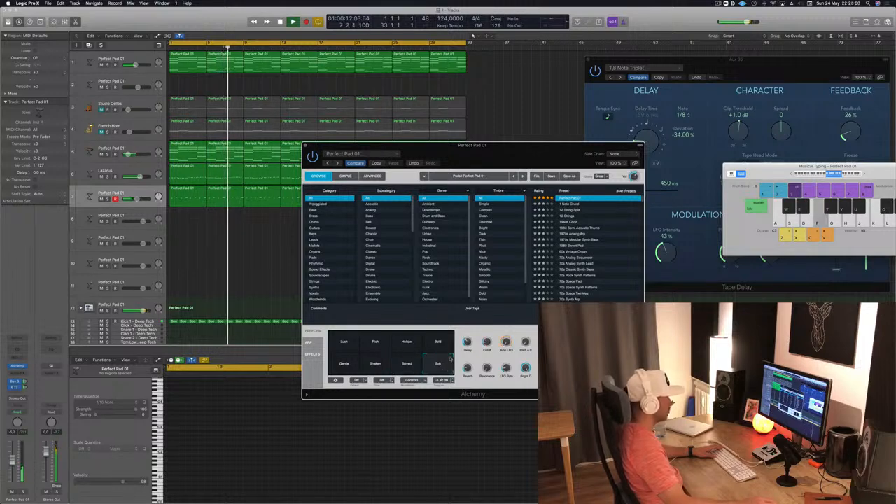
click(438, 341)
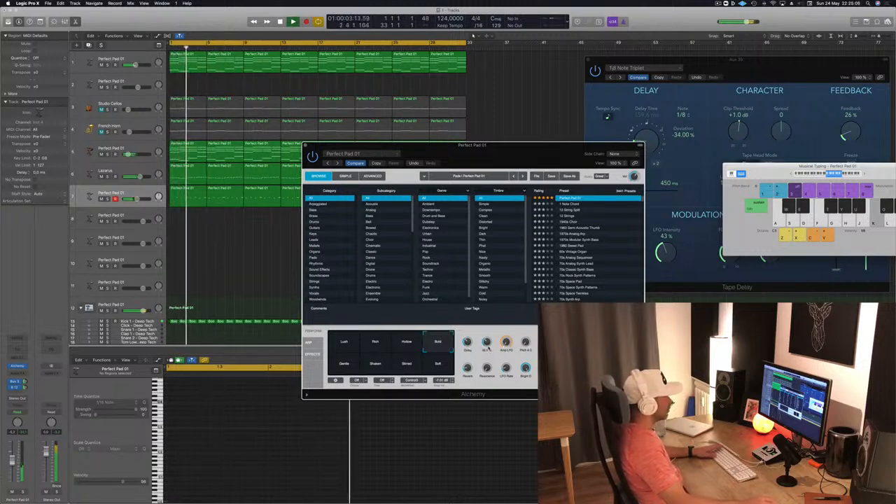
drag(487, 350, 487, 347)
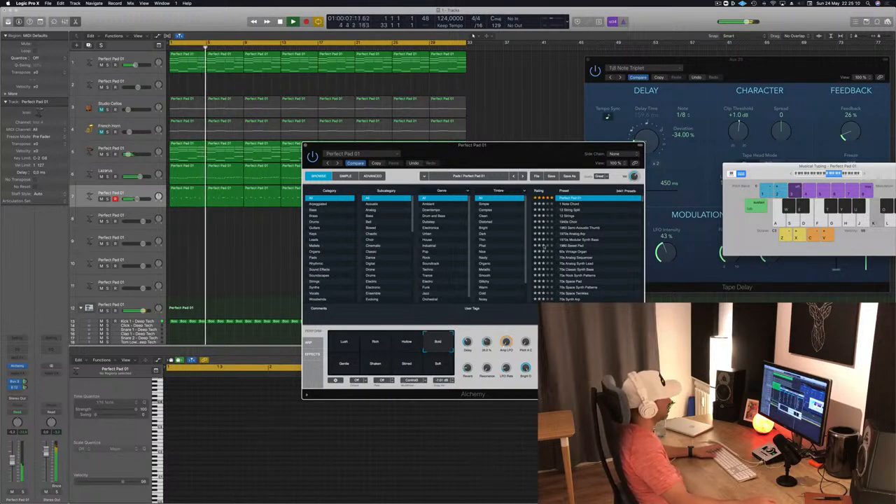
- Close track 7's Alchemy window and restart playback from the beginning
drag(497, 155, 634, 131)
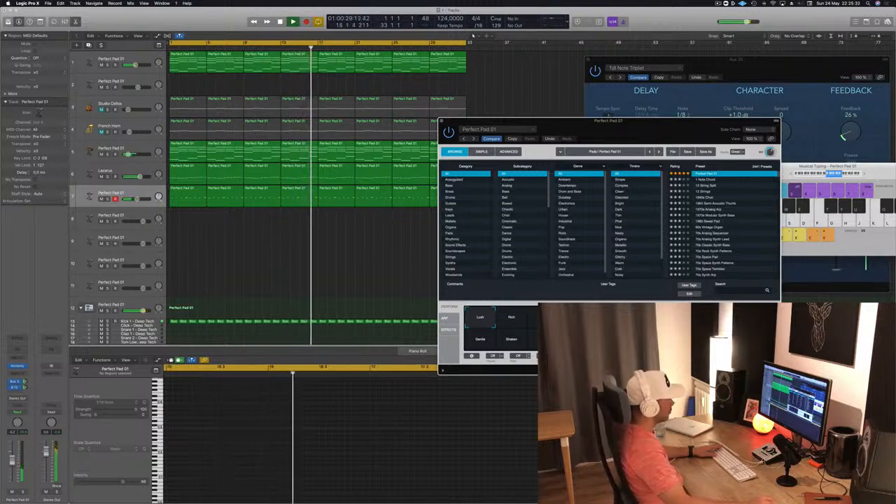
drag(635, 125, 579, 131)
key(Return)
click(385, 127)
key(Return)
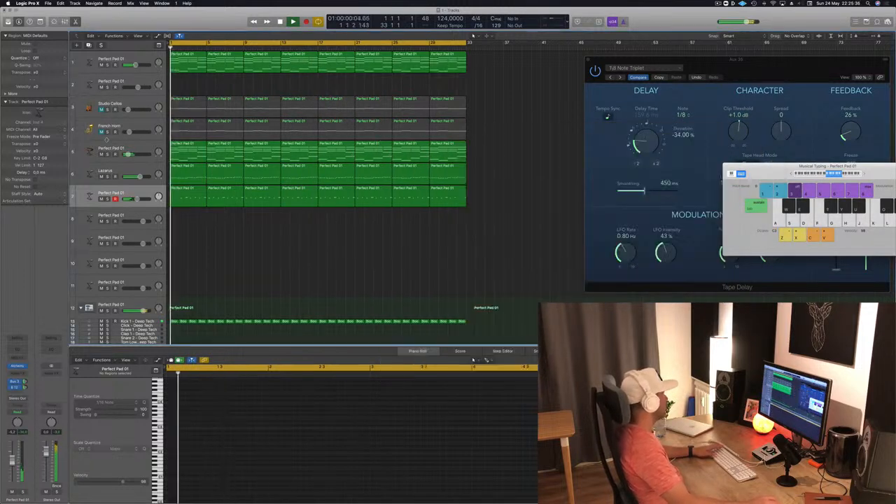
- Unmute the French Horn track to hear it in the mix, and mute it again
click(101, 131)
click(129, 131)
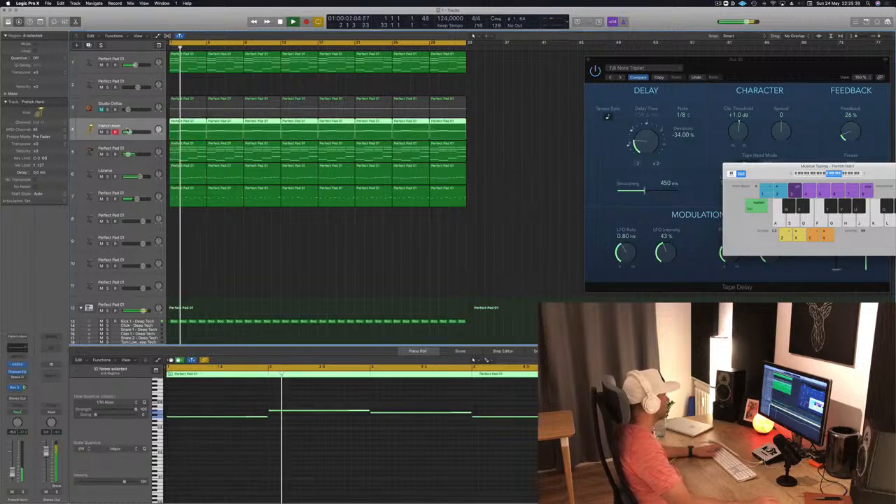
click(102, 132)
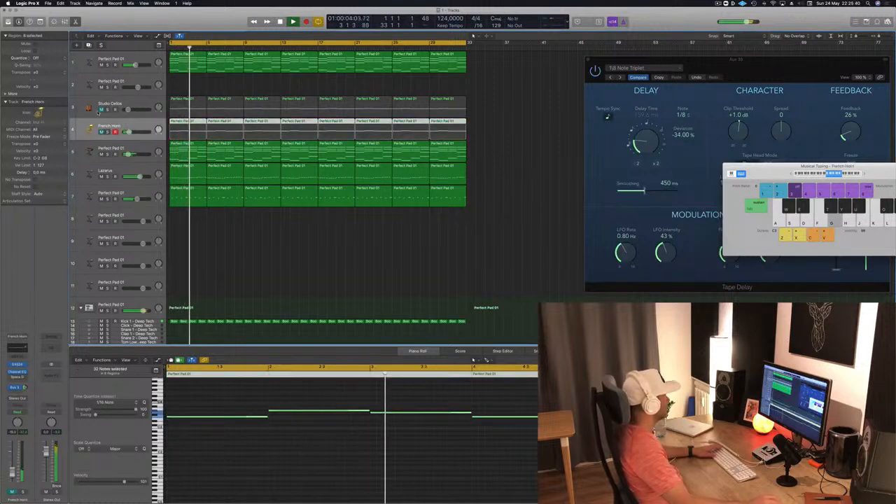
- Unmute the Studio Cellos track and raise its volume slightly
click(101, 110)
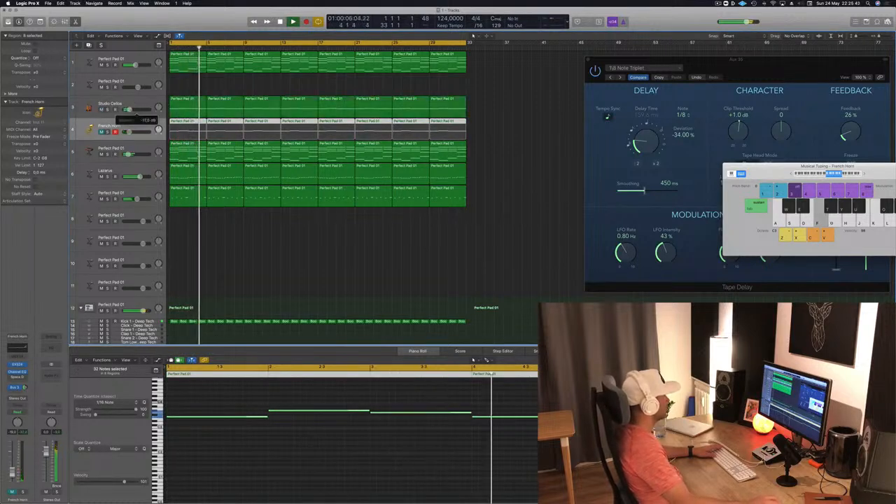
click(129, 109)
click(129, 110)
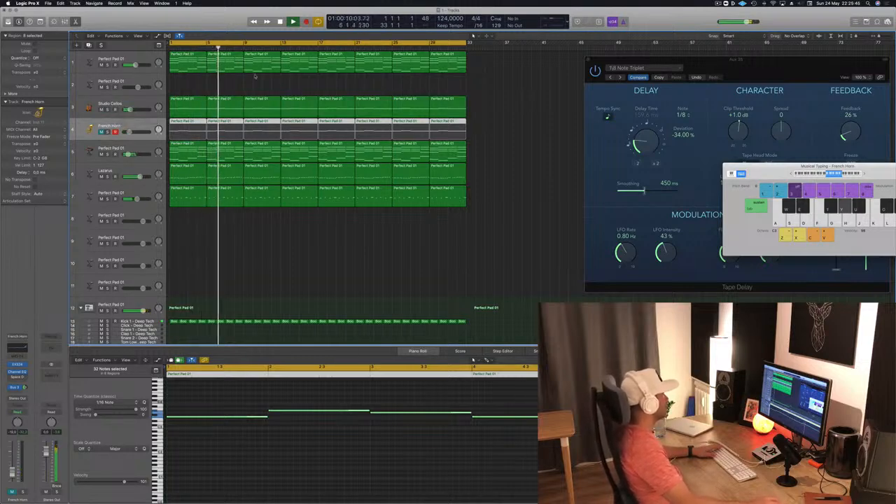
- Open Alchemy on the empty track 2 and copy track 1's first four-bar region onto that track
click(228, 86)
click(137, 82)
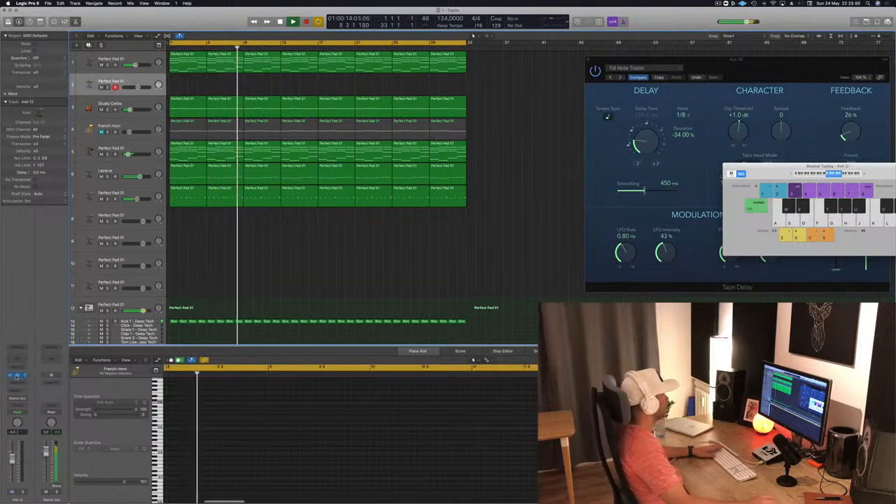
click(18, 376)
drag(185, 38, 682, 176)
key(space)
click(209, 59)
drag(183, 61, 182, 84)
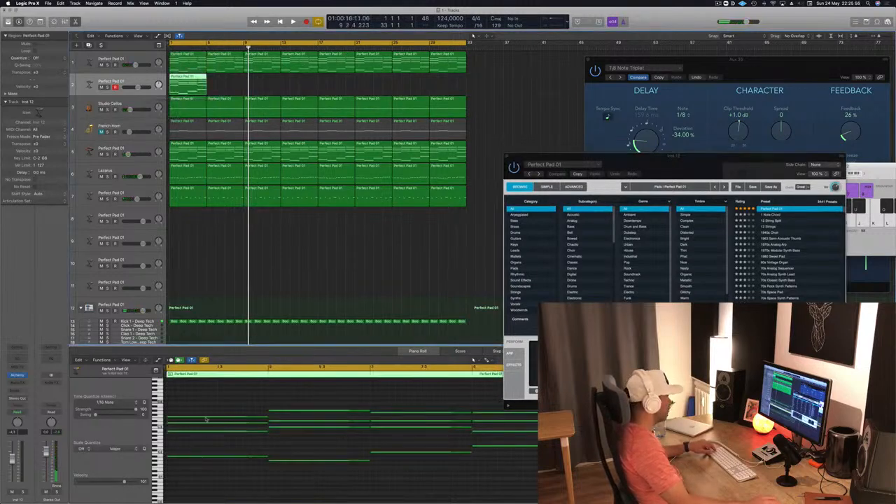
- Delete the upper chord notes of the track 2 region, keeping only the lowest bass line
scroll(206, 419, left, 2)
drag(215, 397, 462, 435)
key(BackSpace)
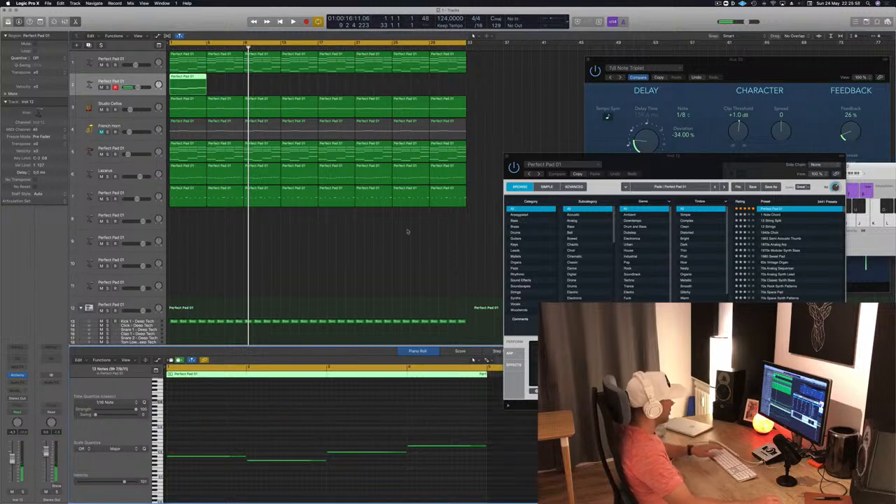
- Copy the track 2 bass region repeatedly to fill the arrangement up to bar 33, and play from the beginning
drag(180, 78, 268, 87)
mouse_move(346, 89)
mouse_down()
mouse_move(198, 78)
mouse_move(336, 89)
mouse_up()
key(Return)
key(space)
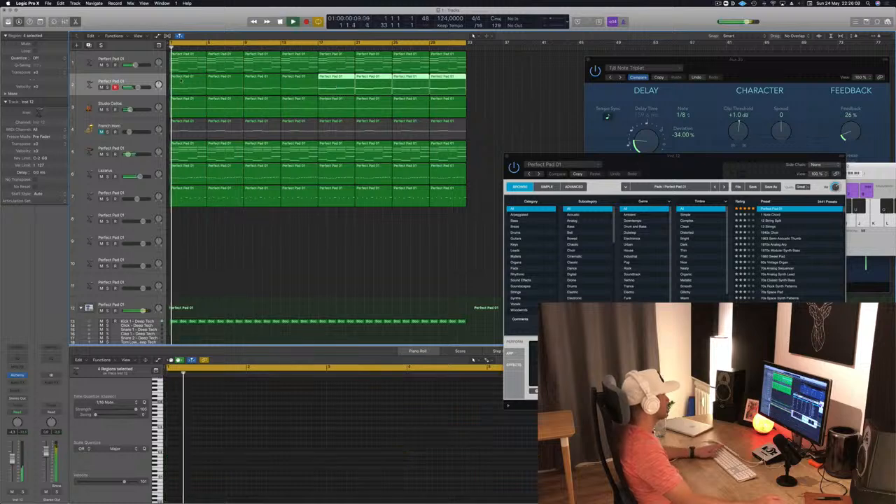
- Load the Vintage Brassy Sweep preset from Alchemy's Brass category on track 2 and lower the track volume slightly
click(19, 376)
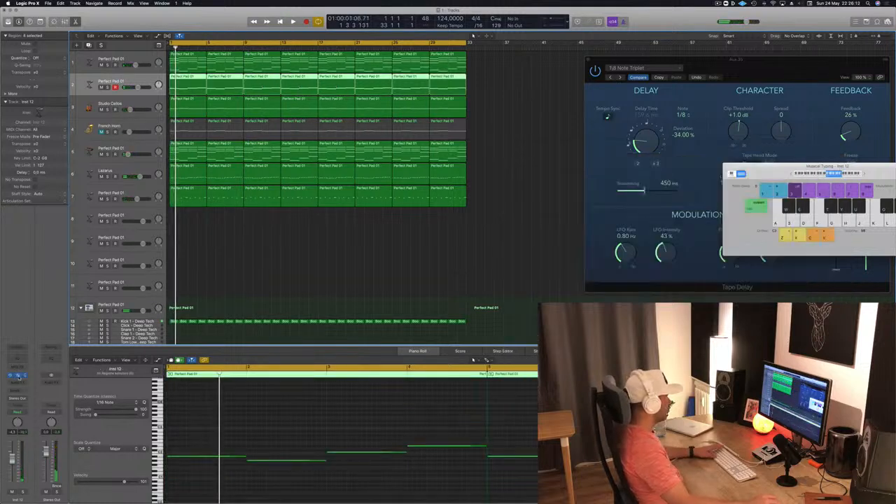
click(19, 377)
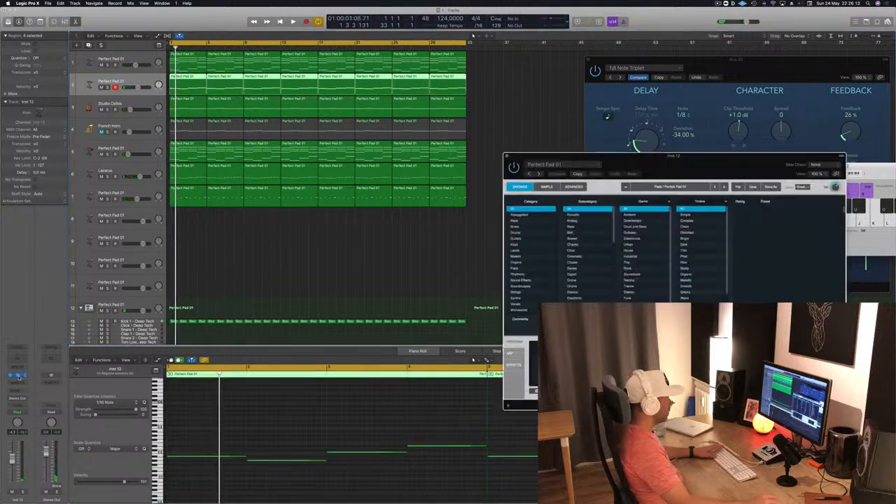
click(517, 227)
drag(650, 170, 469, 167)
scroll(576, 232, down, 3)
click(581, 300)
drag(490, 146, 576, 149)
key(space)
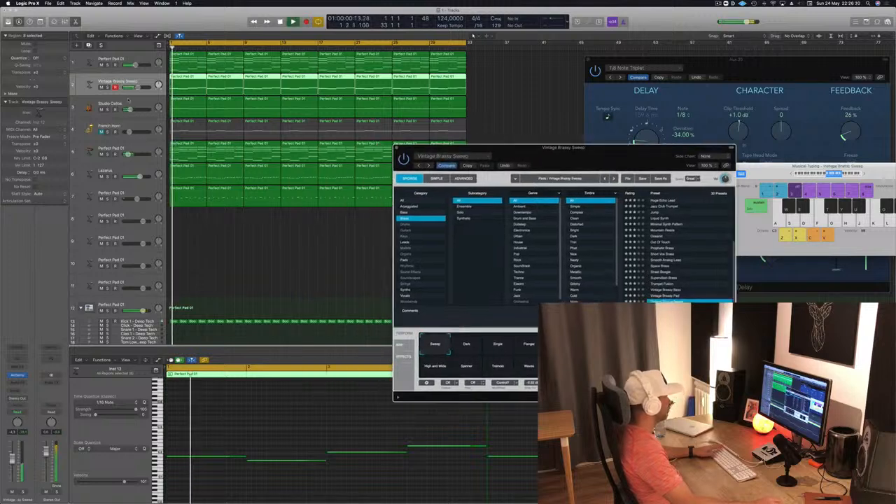
drag(138, 88, 134, 88)
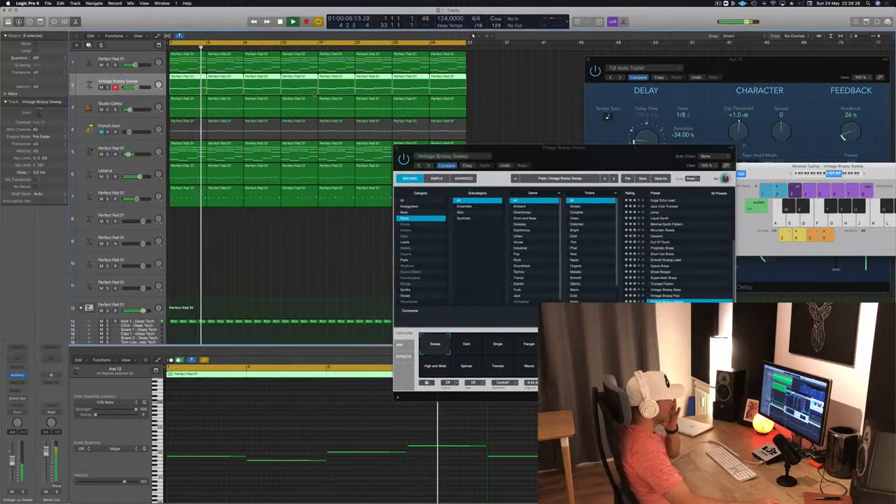
- Audition the Vintage Brassy Pad, Vintage Brassy Bass and Trumpet Fusion presets on track 2 during playback from the beginning
drag(597, 149, 438, 101)
key(Return)
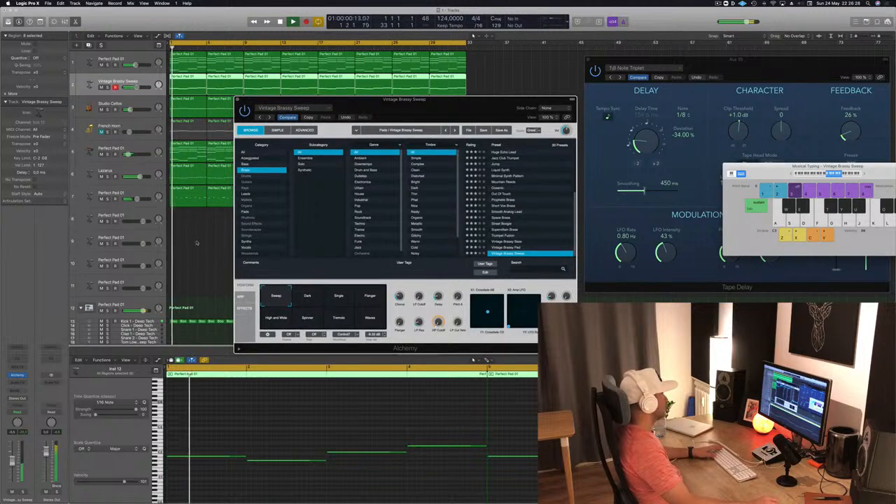
click(284, 430)
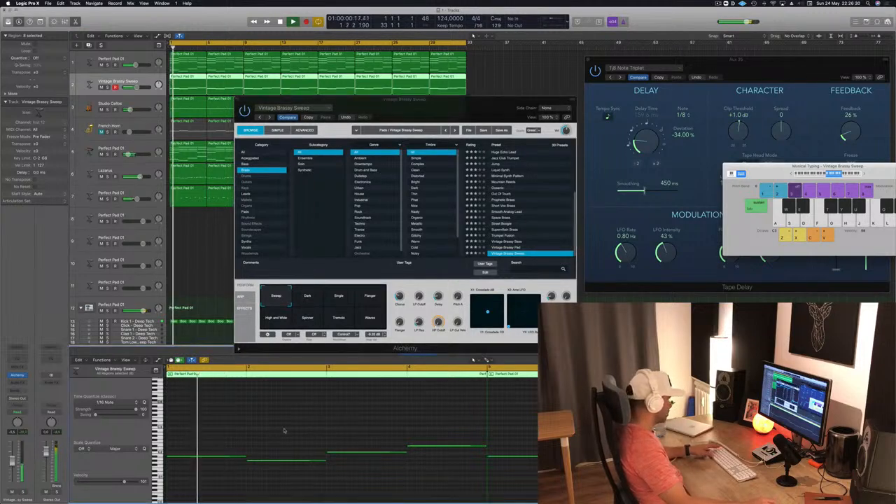
click(514, 247)
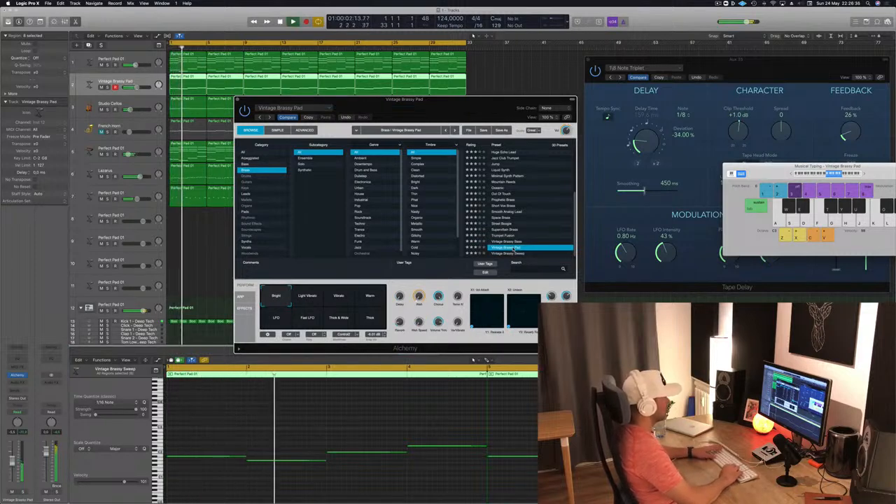
key(Up)
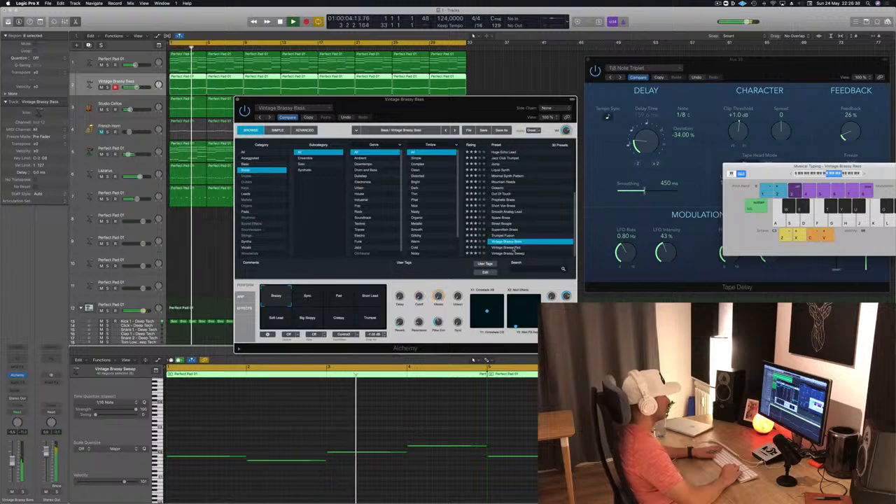
key(Up)
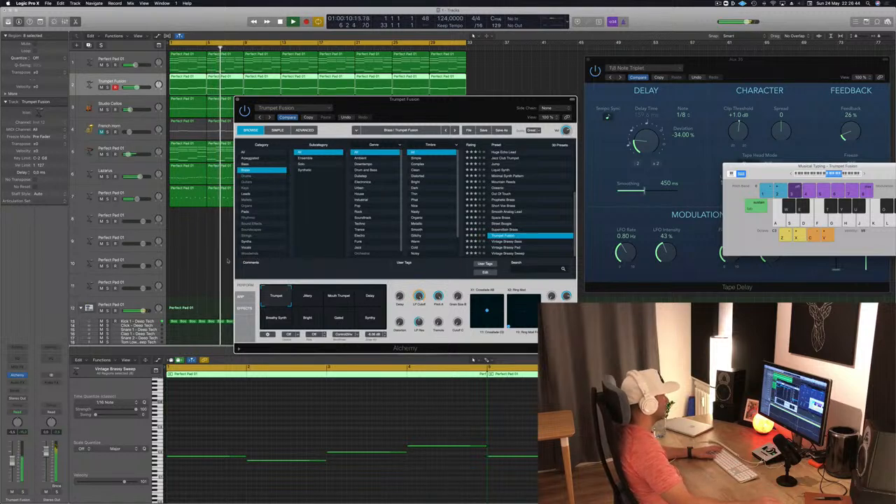
- Try Trumpet Fusion's other performance variations, including Mouth Trumpet, Delay and Breathy Synth, during playback
click(296, 298)
click(338, 293)
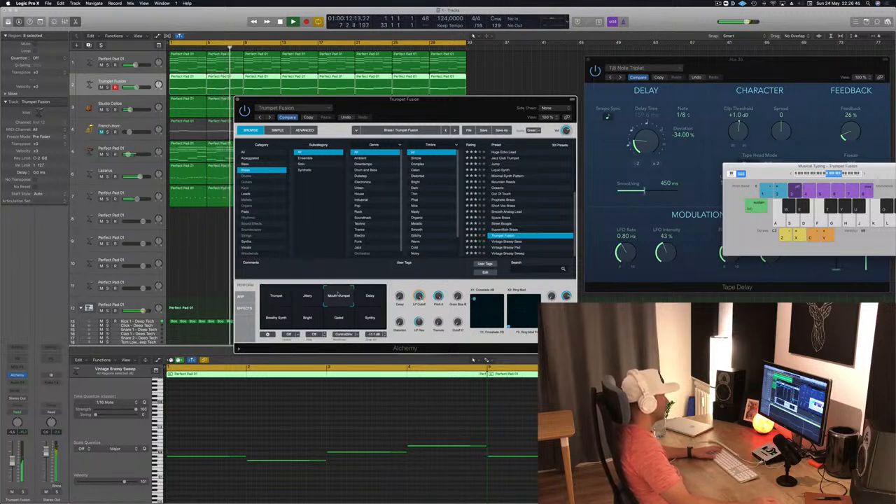
click(366, 298)
click(274, 321)
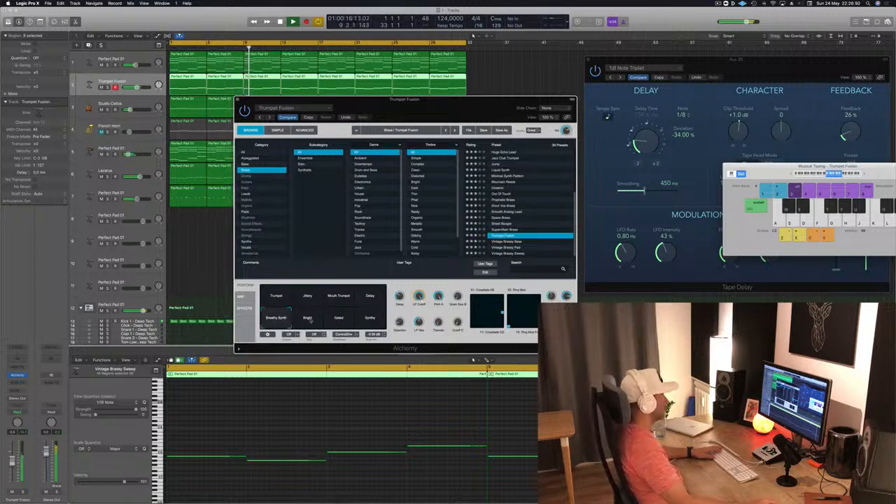
- Load Alchemy's Supervillain Brass preset on track 2 and lower the track volume to about -14 dB
drag(12, 462, 12, 472)
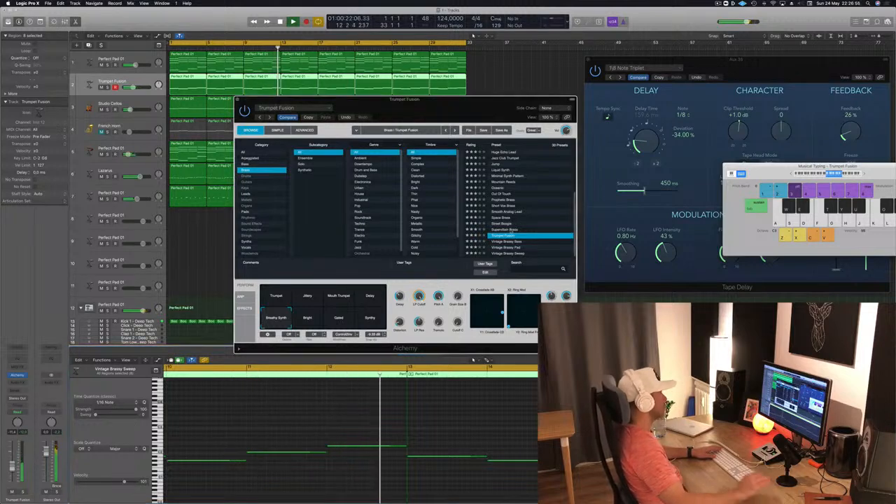
click(512, 230)
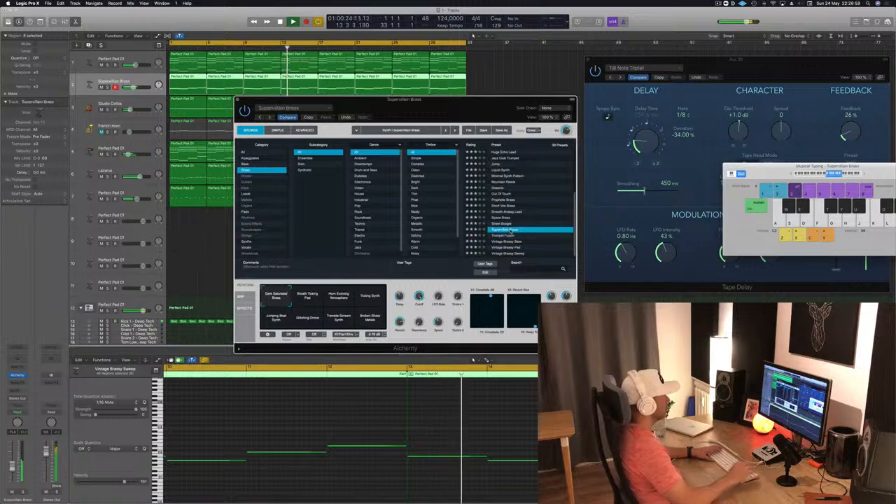
drag(435, 100, 630, 92)
key(space)
key(space)
drag(12, 467, 12, 471)
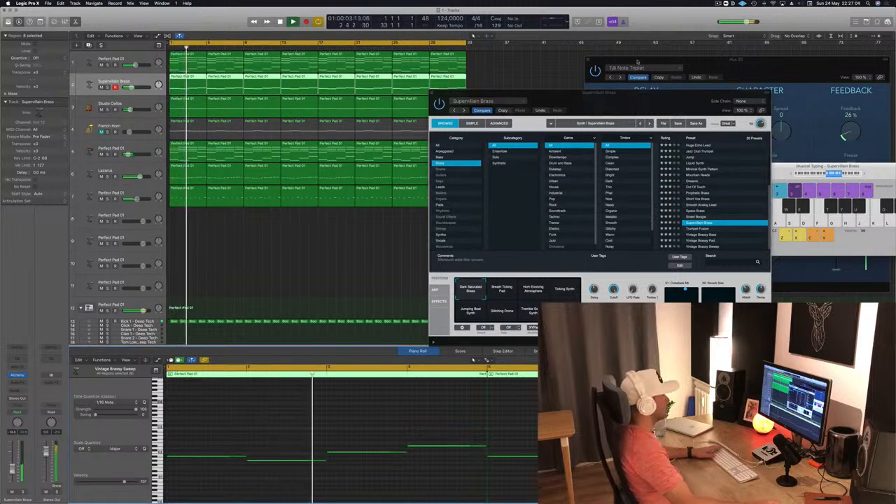
drag(628, 111, 662, 98)
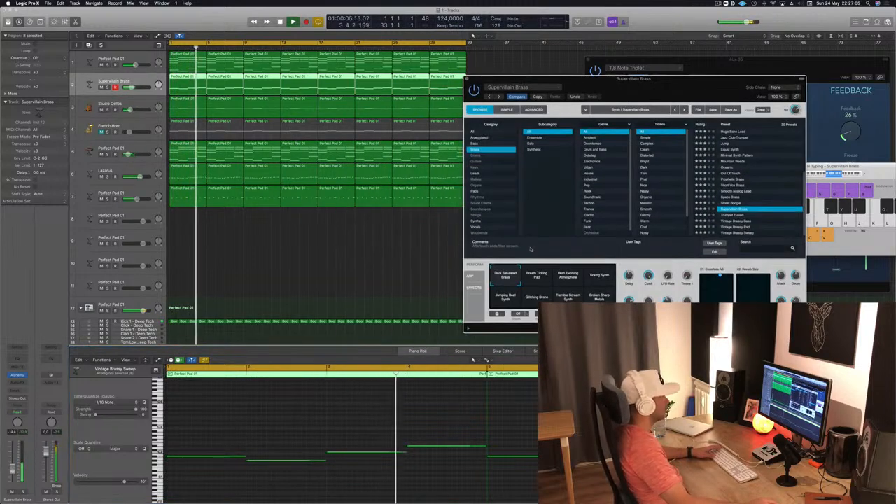
- Audition Supervillain Brass's other performance variations, such as Breath Ticking Pad, Horn Evolving Atmosphere and Ticking Synth, and return to Dark Saturated Brass
click(534, 280)
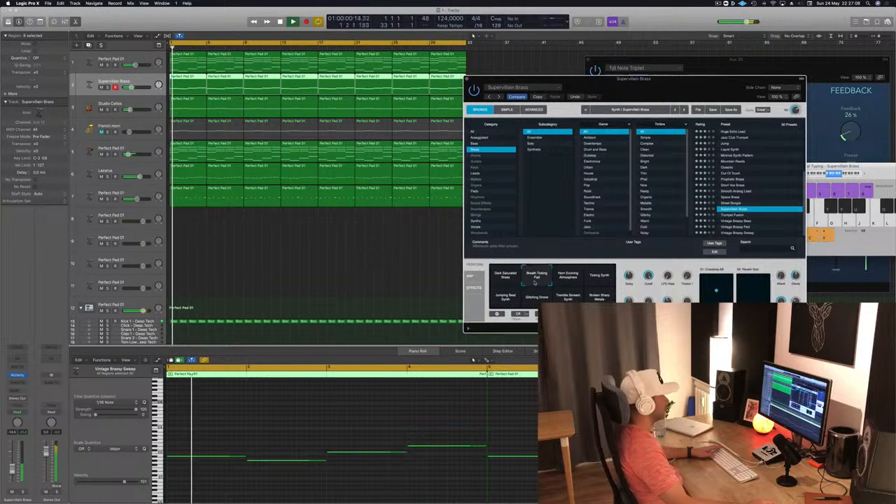
click(568, 280)
key(Return)
click(596, 279)
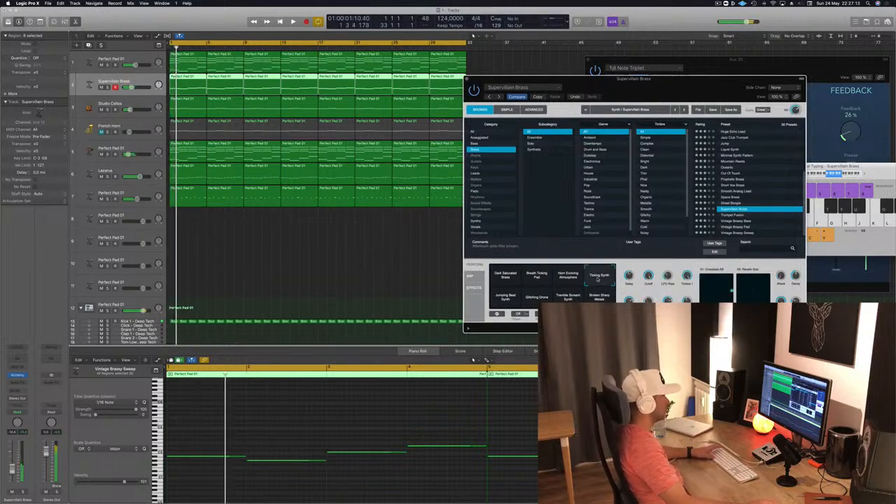
click(503, 300)
key(space)
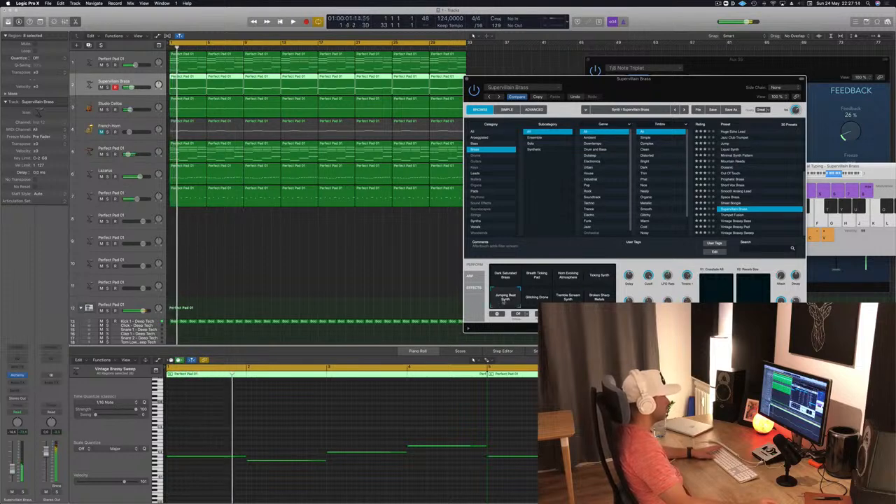
click(546, 299)
click(603, 297)
click(514, 277)
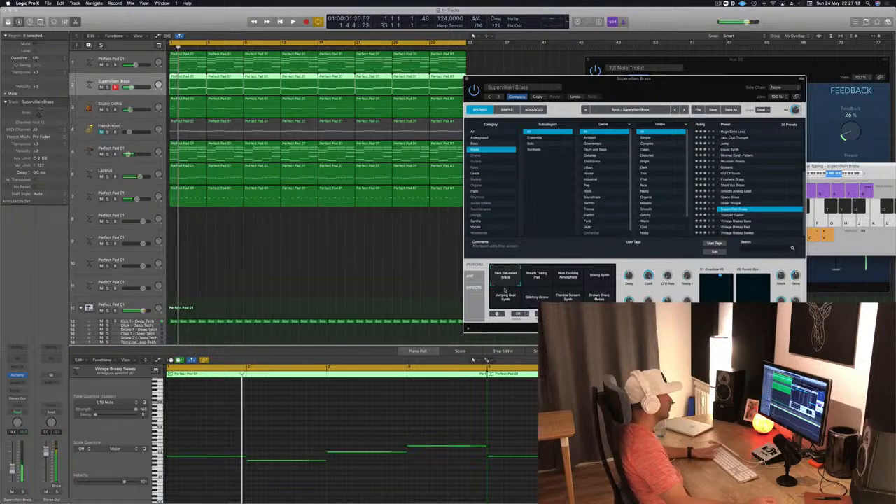
- Add sends to Bus 3 and Bus 12 on the Supervillain Brass track and raise their send levels
mouse_move(675, 96)
mouse_down()
mouse_move(467, 103)
mouse_move(673, 79)
mouse_up()
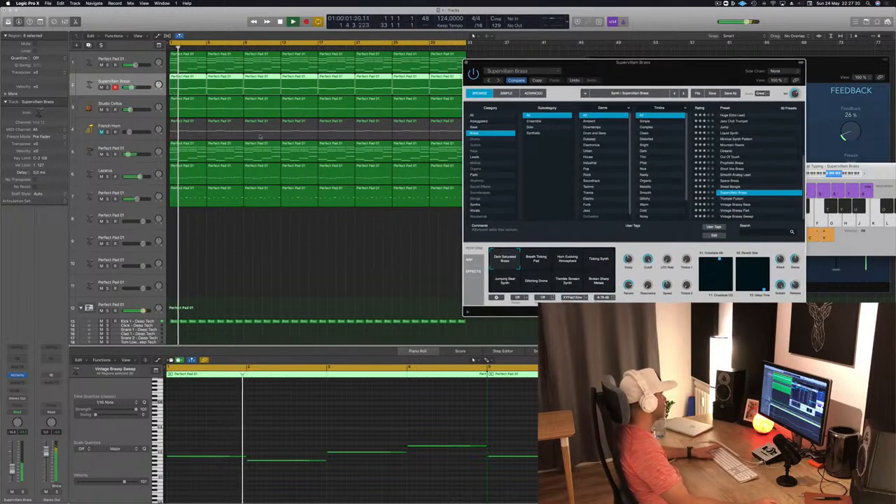
click(17, 391)
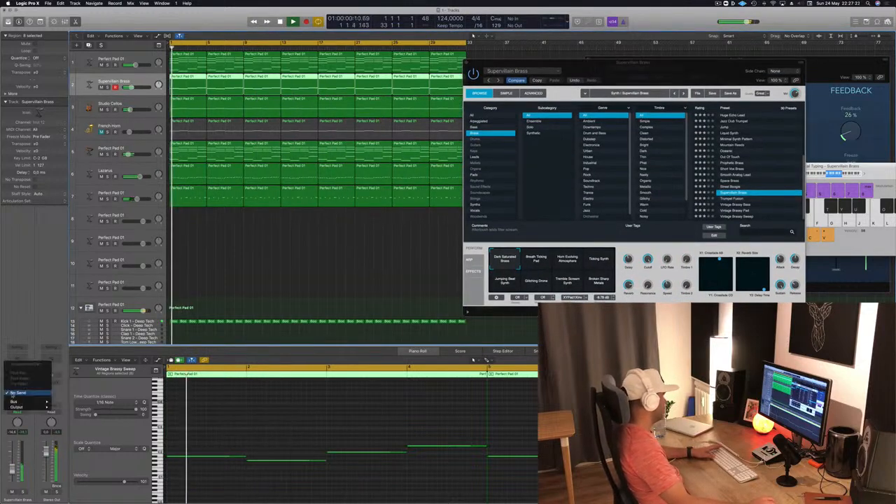
mouse_move(13, 401)
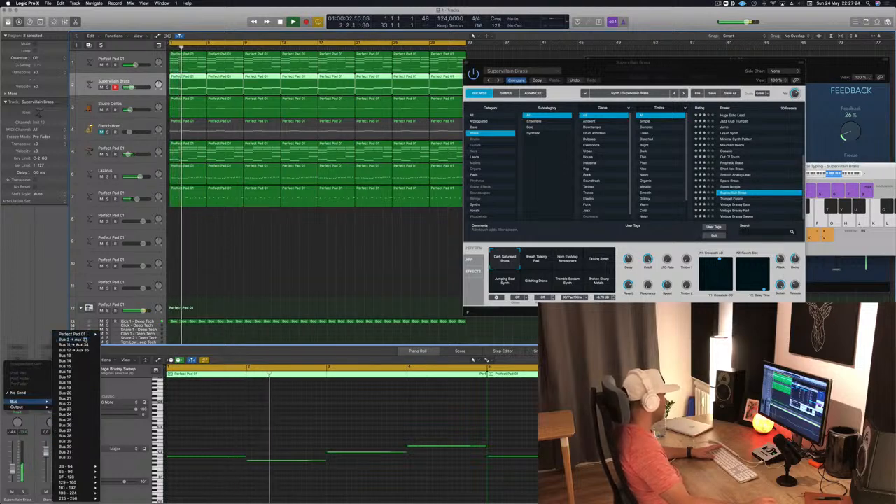
click(68, 340)
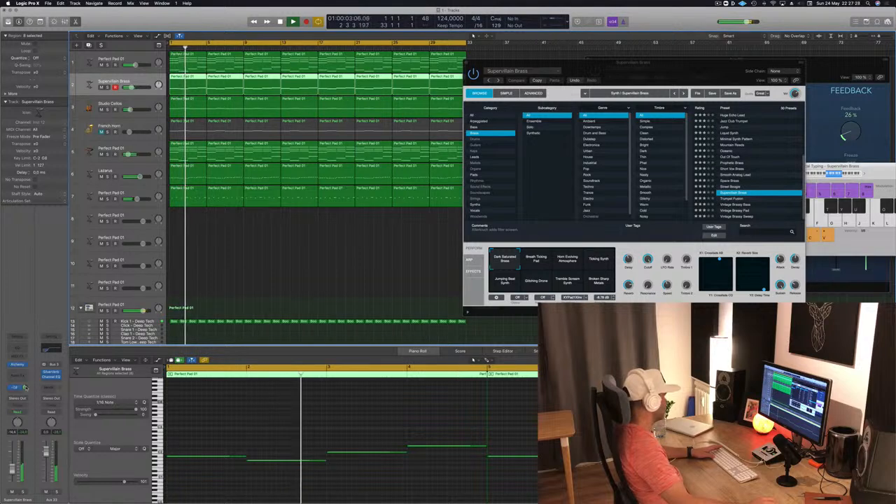
click(23, 387)
mouse_move(21, 401)
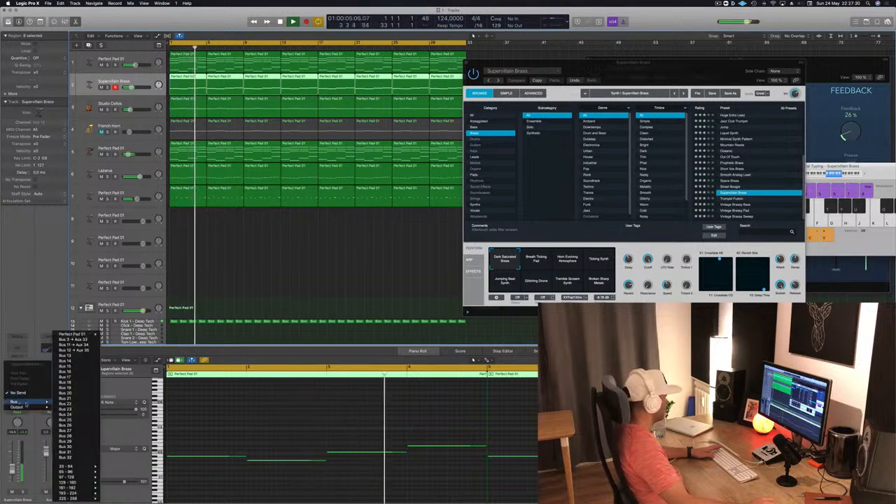
click(72, 350)
drag(26, 387, 27, 380)
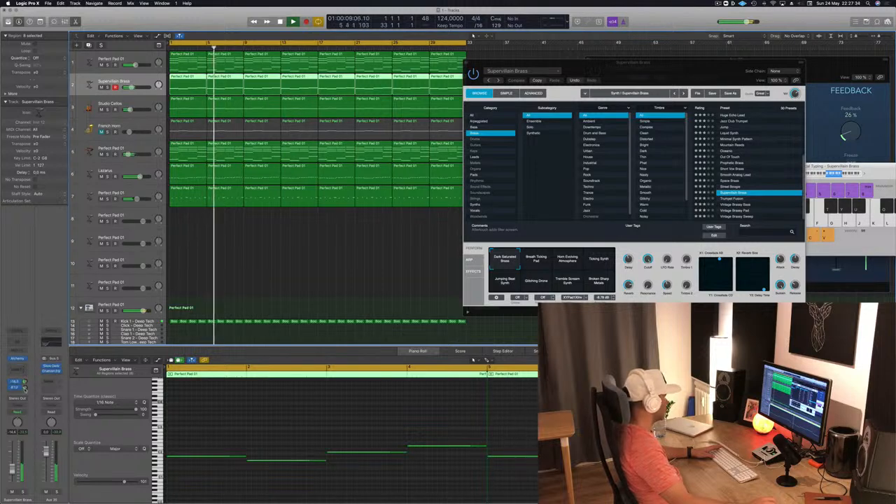
- Try all of track 2's bass notes an octave higher and an octave lower, and return them to their original pitch
key(Return)
drag(671, 71, 545, 104)
click(310, 419)
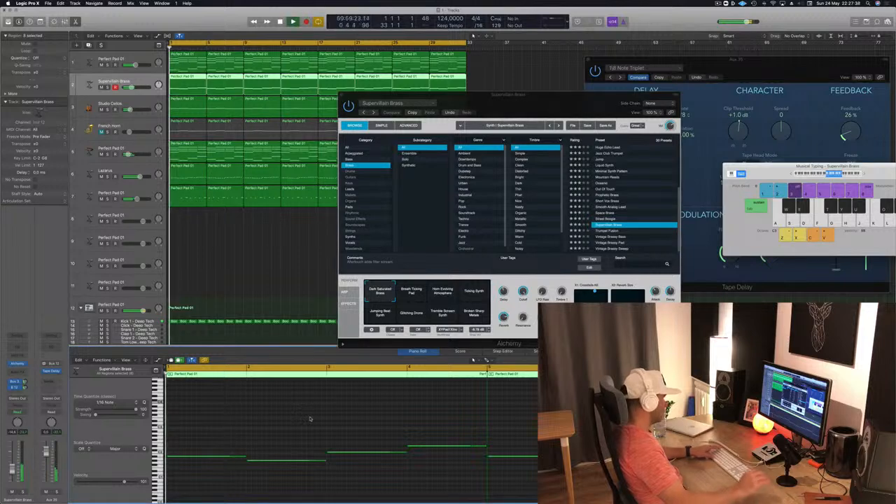
key(super+a)
key(alt+shift+Up)
key(Return)
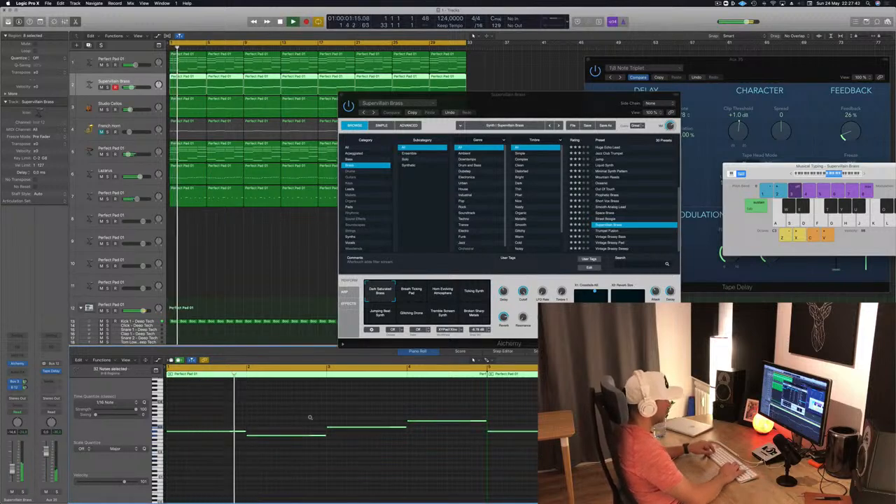
key(alt+shift+Down)
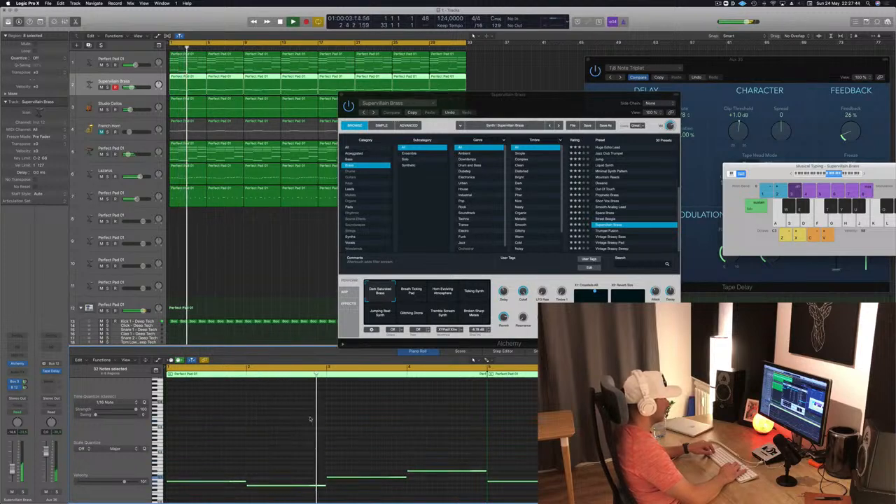
key(Return)
key(alt+shift+Up)
key(Return)
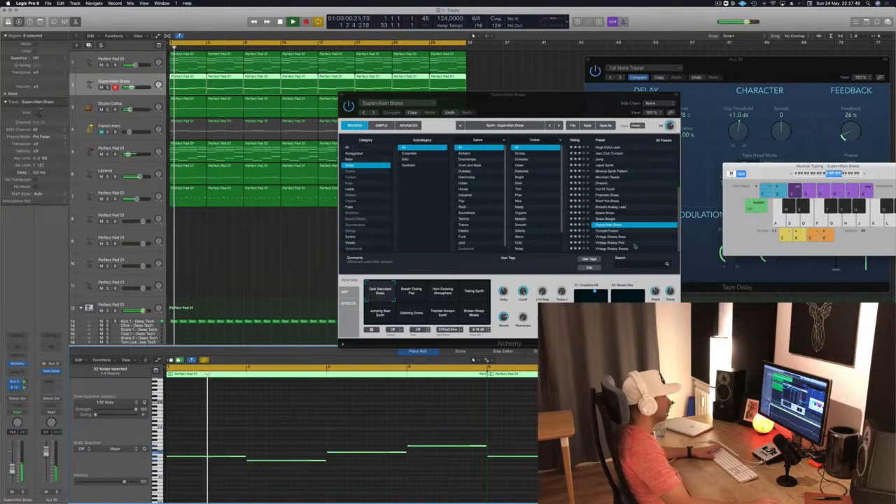
- Experiment with Supervillain Brass's performance knobs, such as Cutoff and Reverb, while replaying the arrangement from the beginning
drag(522, 291, 521, 313)
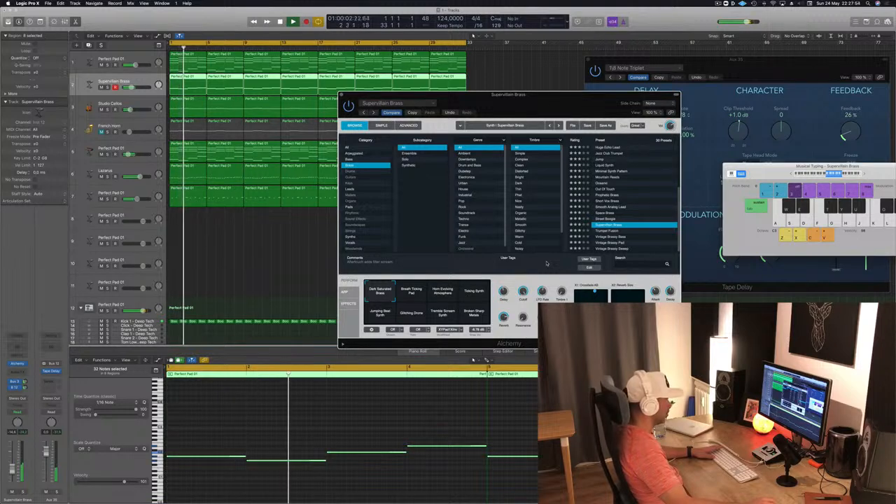
key(Return)
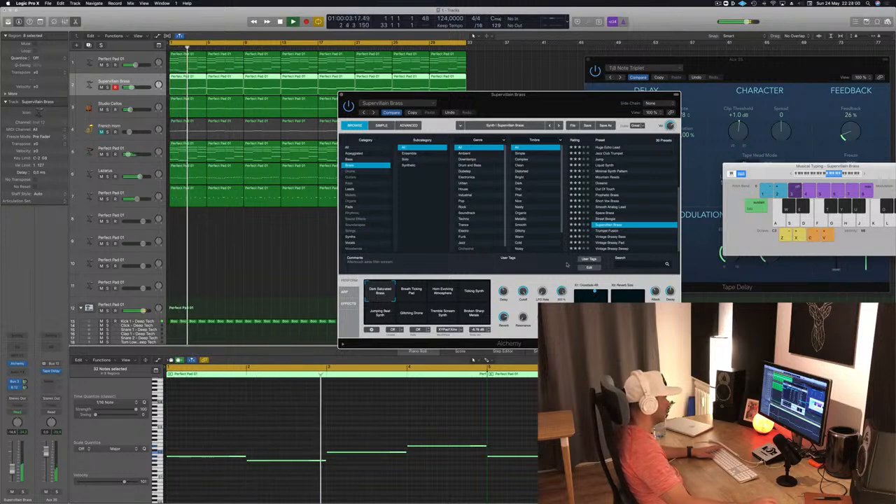
key(Return)
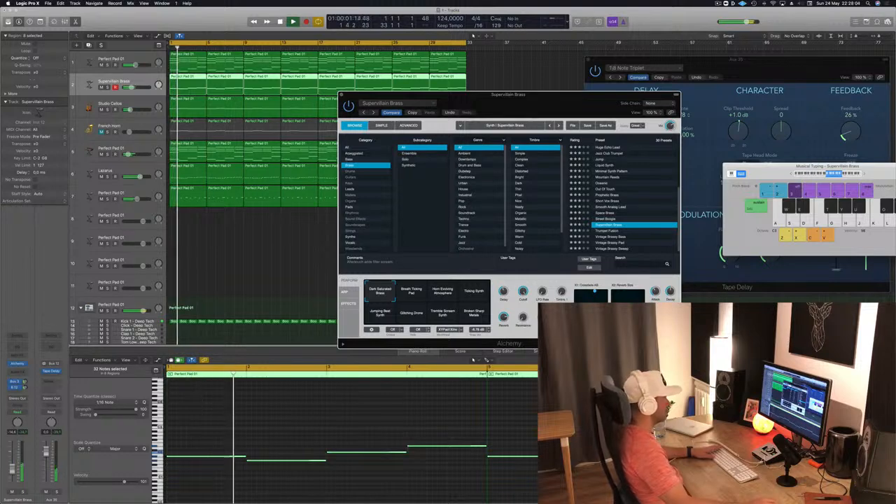
key(Return)
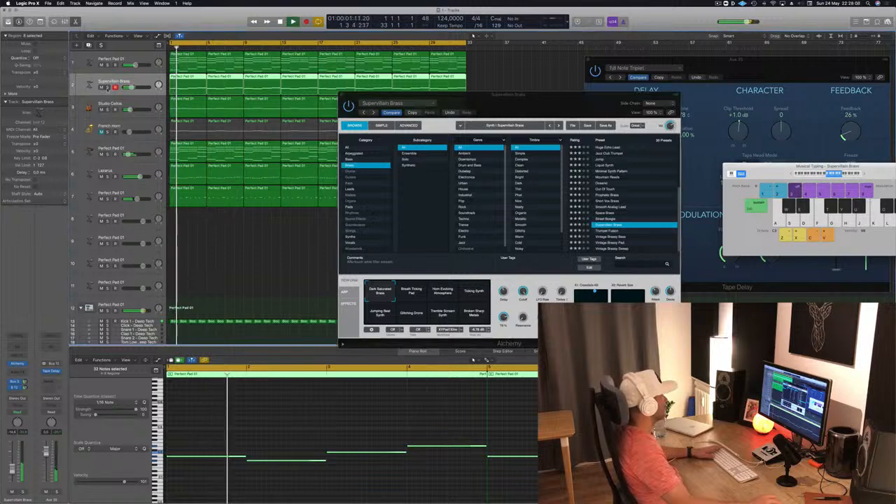
- Solo the Supervillain Brass track and adjust Alchemy's performance knobs and both XY pads while playing it back
key(ctrl+s)
drag(537, 102, 616, 75)
key(Return)
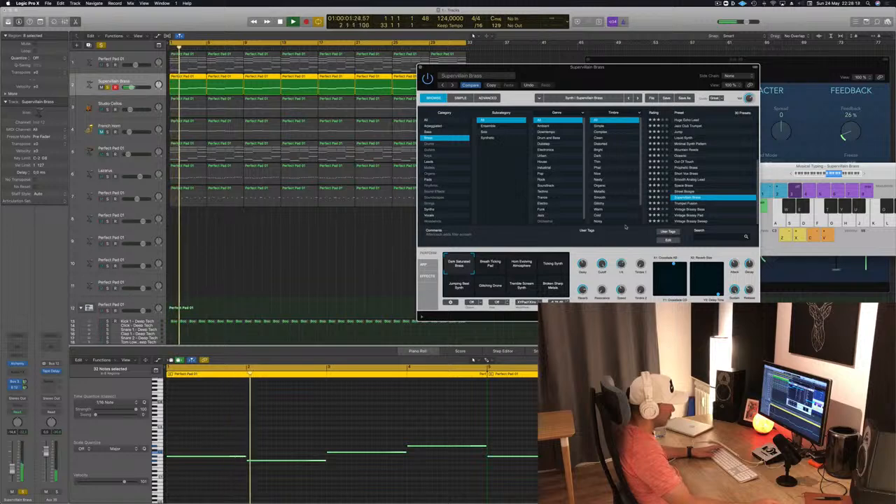
key(space)
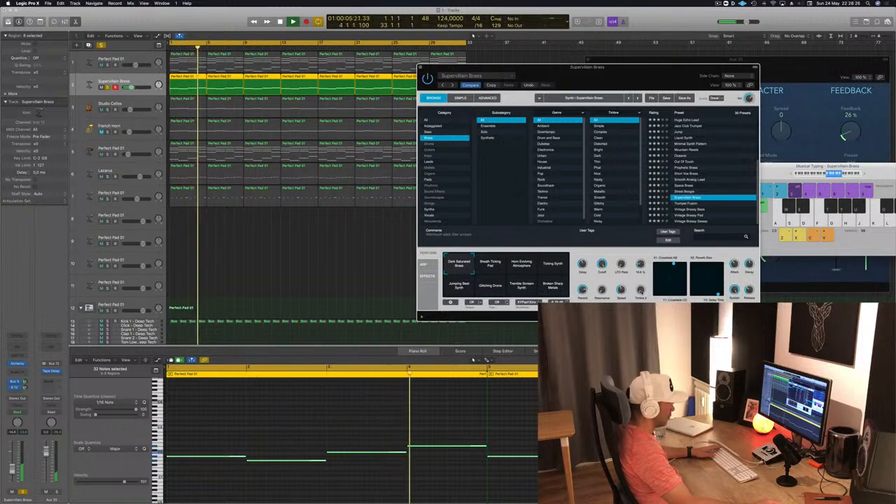
key(space)
key(space)
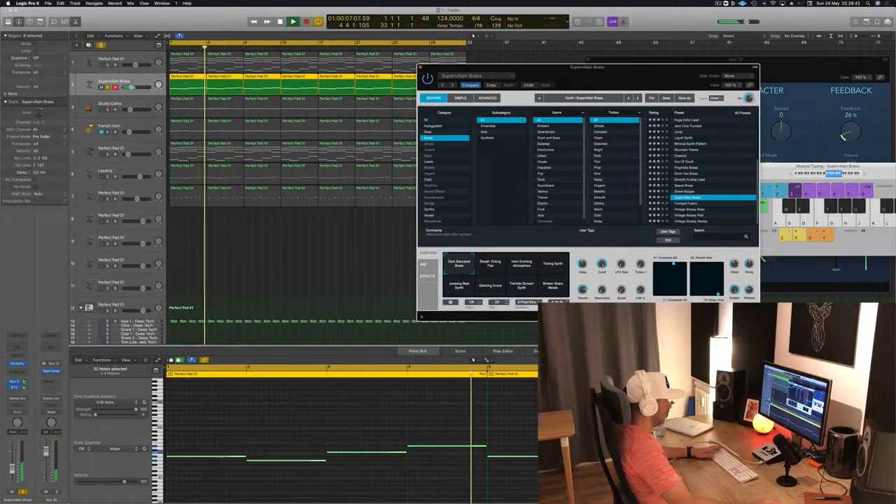
key(Return)
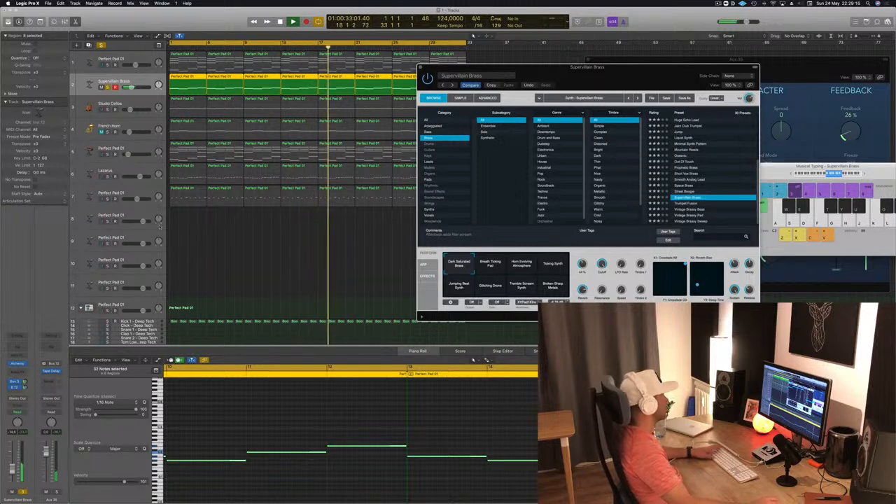
- Take the Supervillain Brass track out of solo, raise its volume slightly and replay the full arrangement from the beginning
key(Return)
key(super+a)
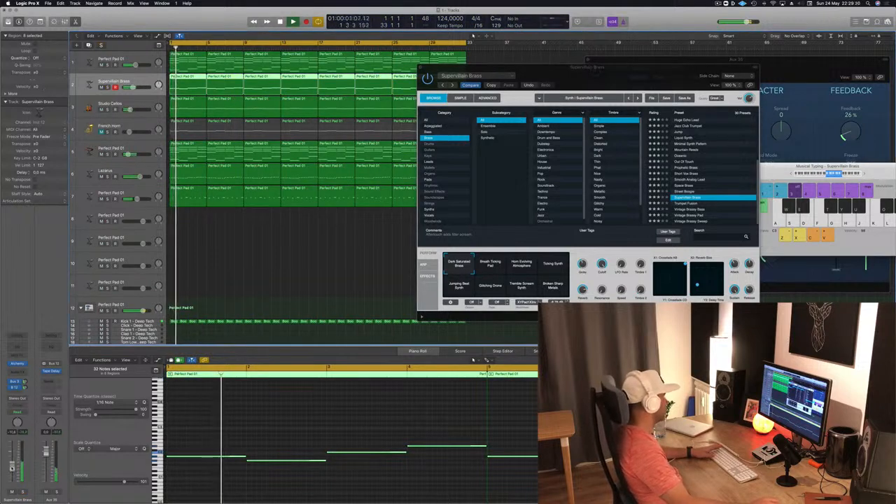
key(Return)
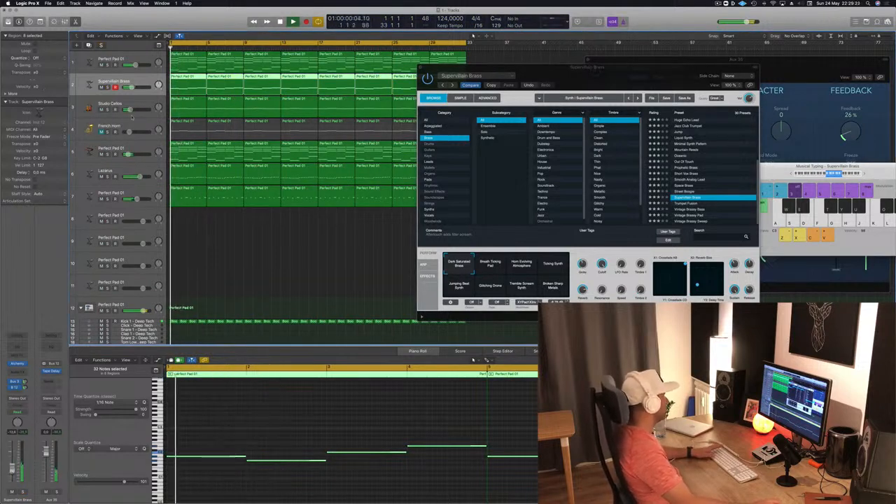
- Mute the Perfect Pad 01 chords on track 5, bring the French Horn track back in and lower its volume slightly
click(131, 149)
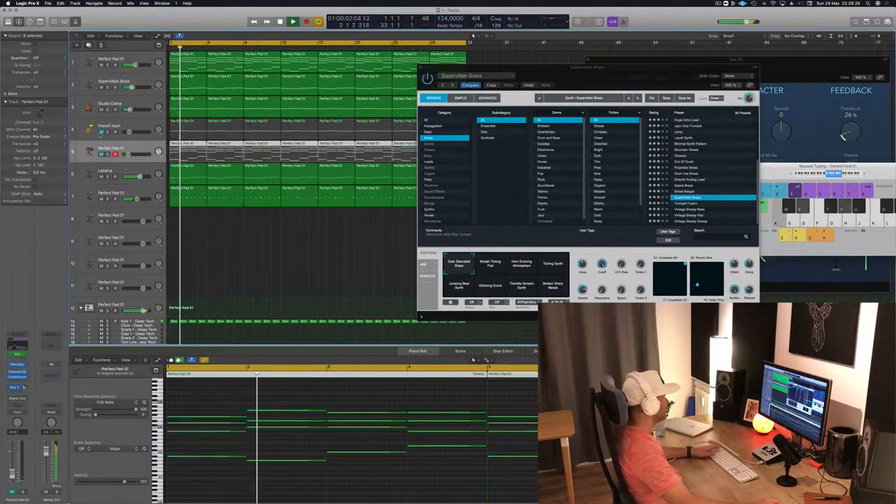
click(102, 132)
key(Return)
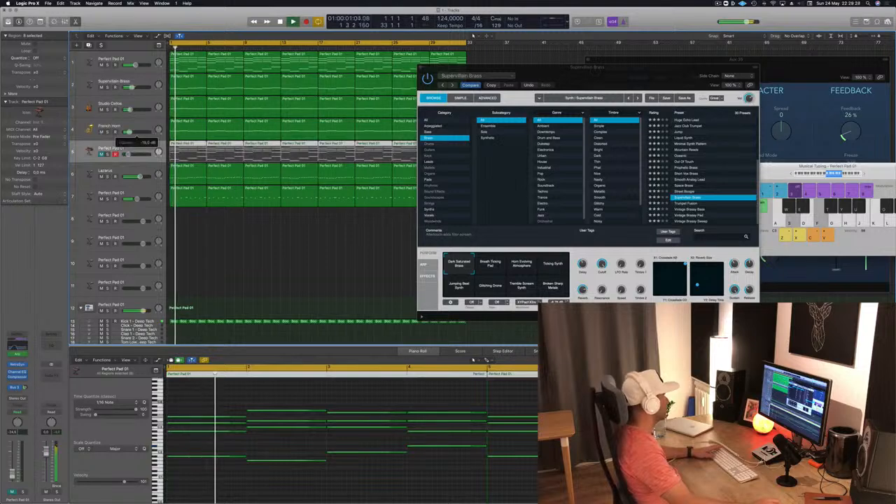
click(108, 132)
click(108, 132)
drag(129, 132, 128, 132)
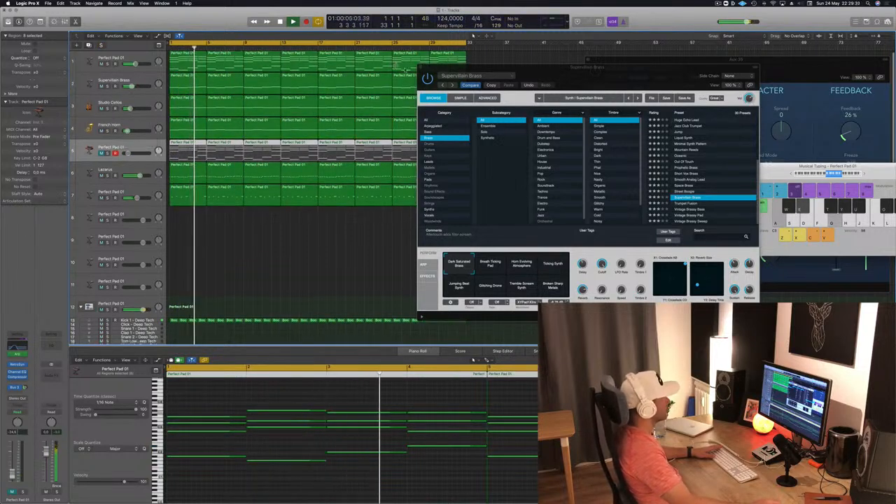
- Close the Supervillain Brass instrument window, clear the region selection and replay the arrangement from the beginning
click(420, 68)
click(240, 262)
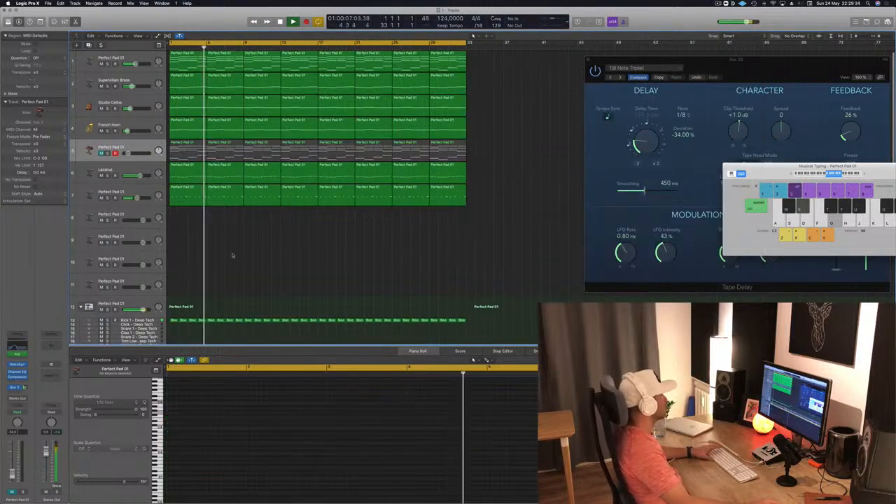
key(Return)
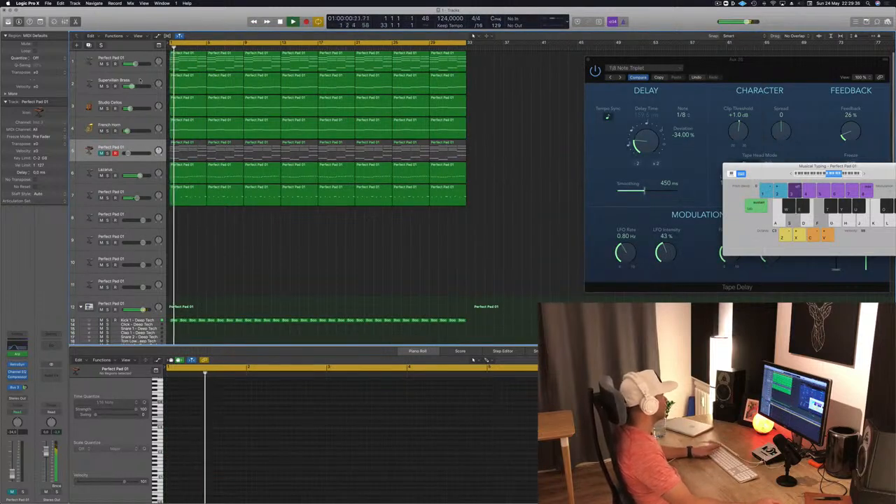
key(Return)
- Mute the Lazarus track, raise track 7's volume very slightly and restart playback
click(102, 175)
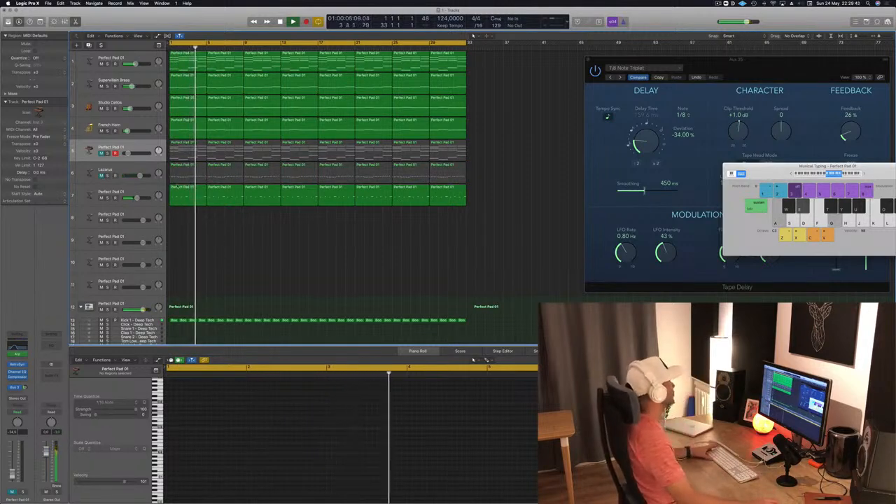
click(179, 188)
drag(137, 199, 138, 199)
key(Return)
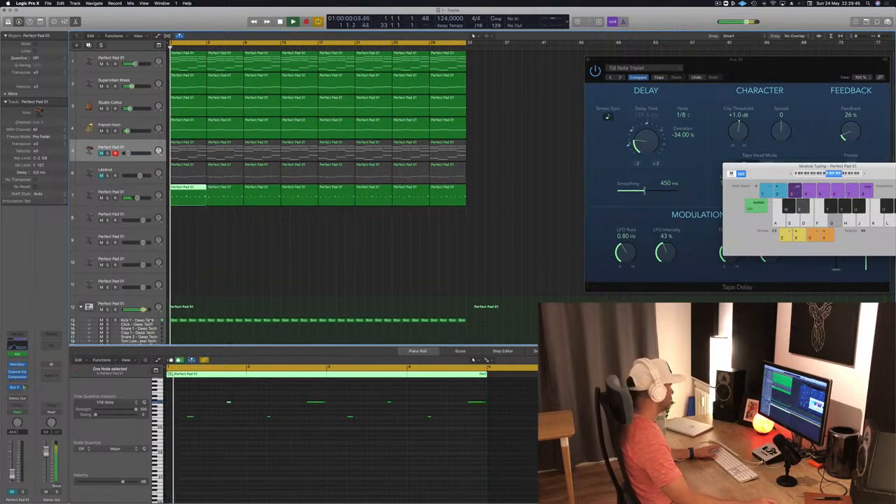
- Compare the mix with the Kick 1 - Deep Tech track muted and unmuted, and slightly adjust its channel level
click(130, 321)
click(221, 271)
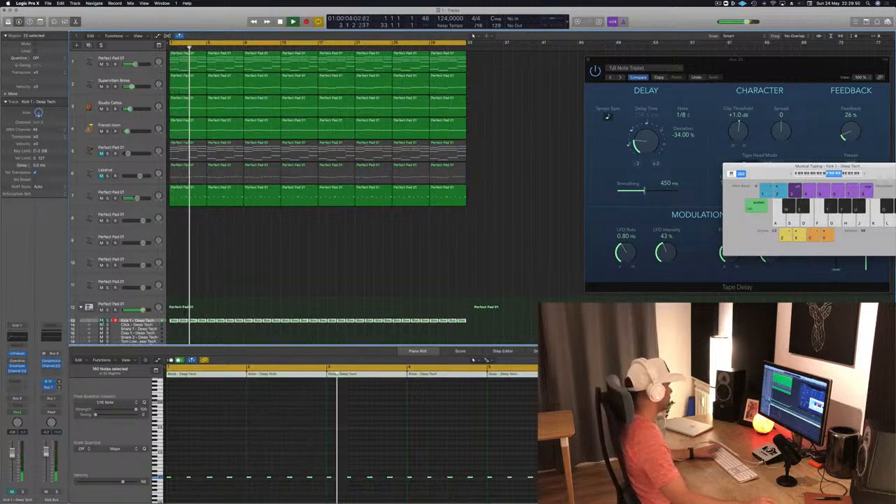
click(102, 321)
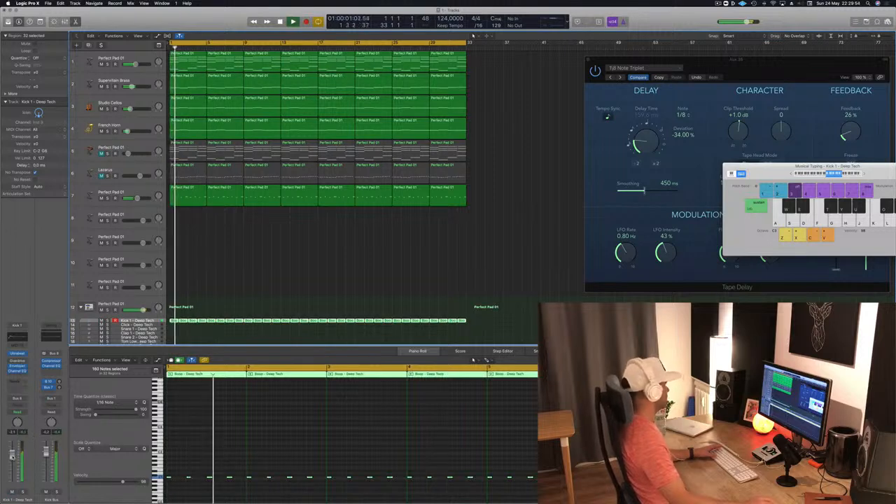
click(218, 276)
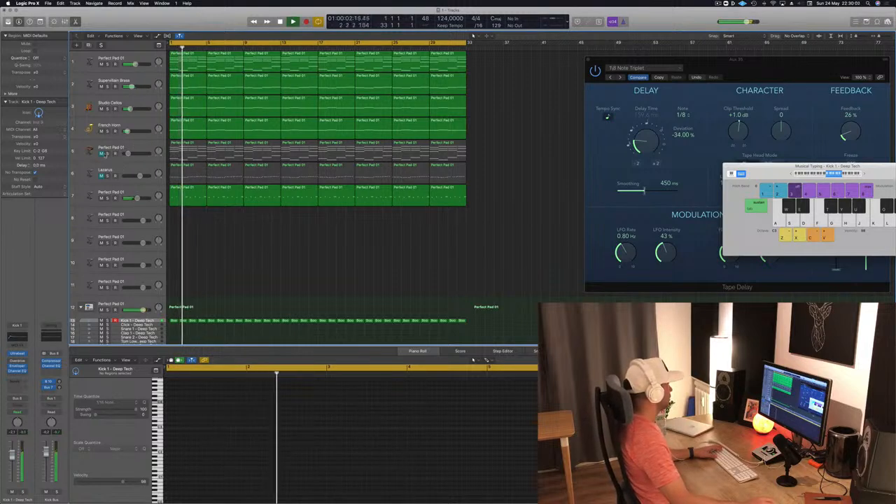
- Examine track 1's Perfect Pad 01 settings in Alchemy while replaying the arrangement from the beginning, and close the instrument window
click(144, 55)
key(Return)
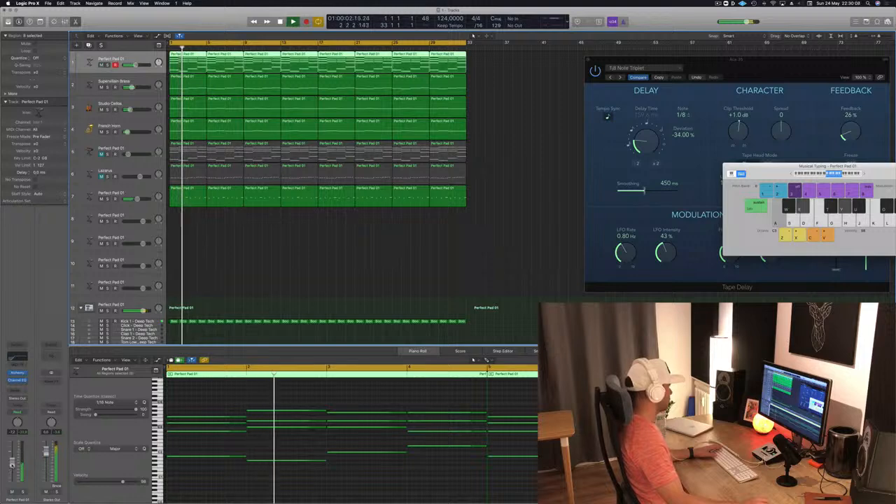
click(19, 373)
key(space)
key(space)
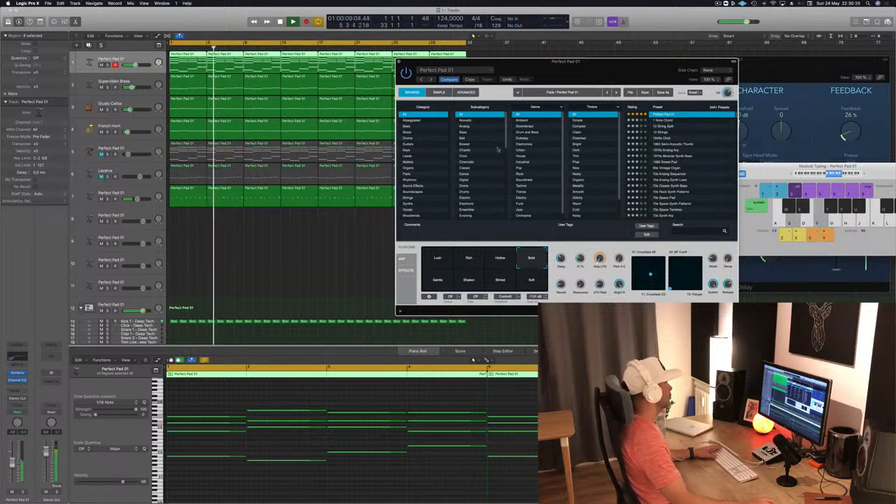
click(399, 62)
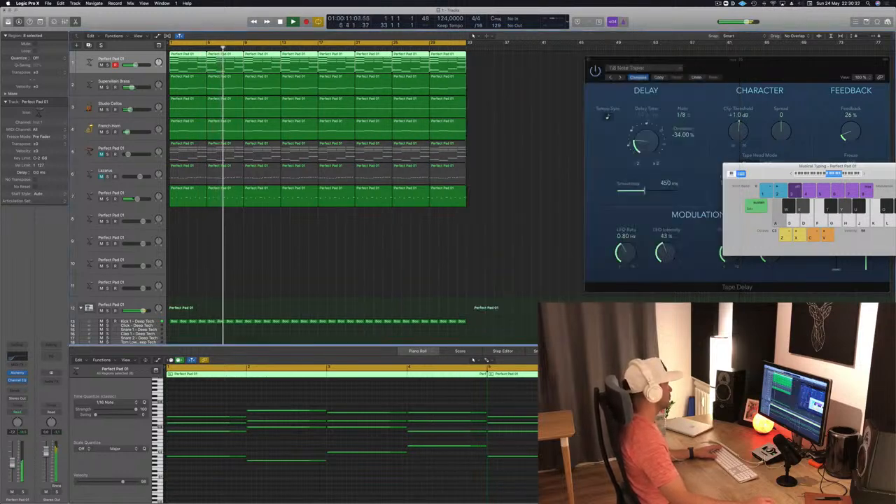
key(Return)
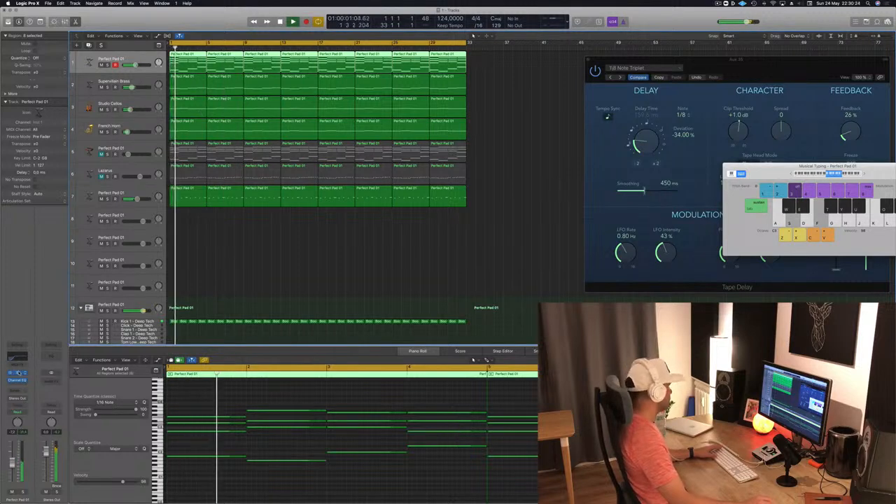
click(17, 373)
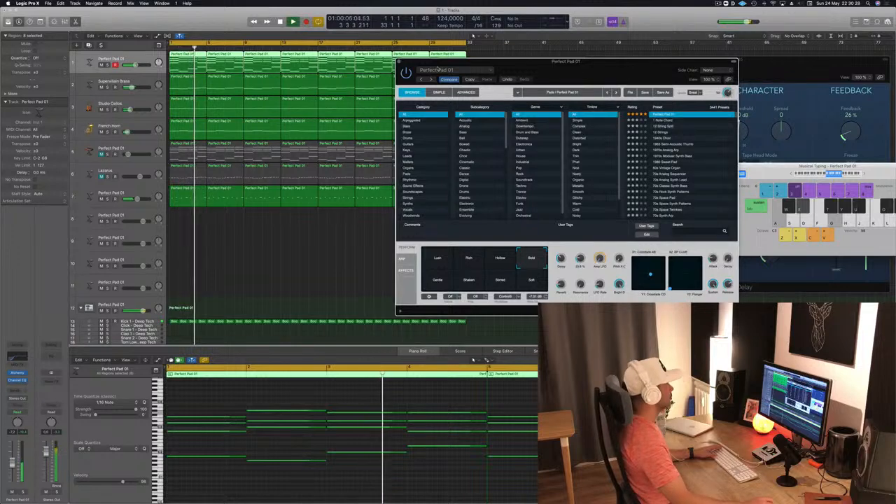
key(Return)
key(super+w)
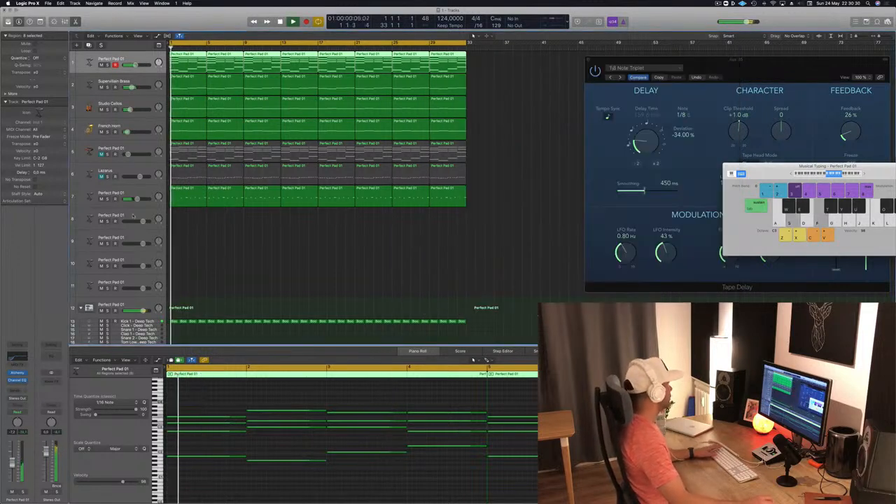
- Duplicate track 7 as a new empty track with the same instrument and sends, and open the new track's Alchemy instrument
click(133, 215)
key(Return)
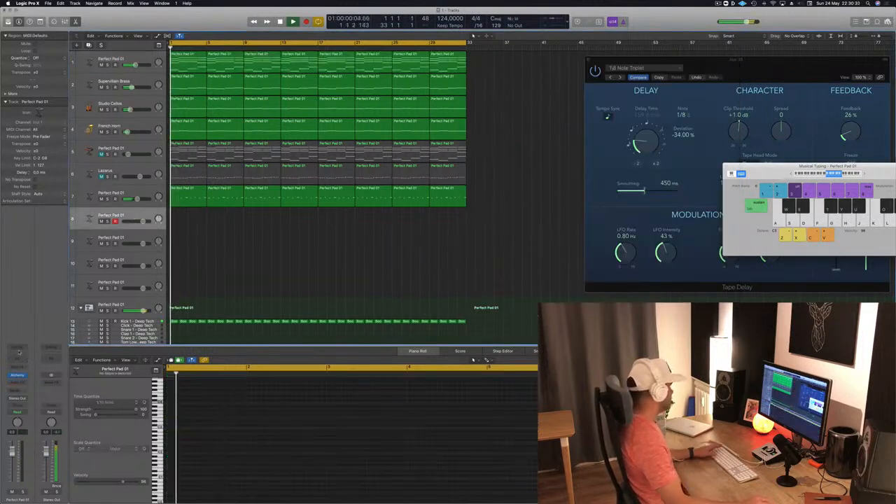
key(space)
key(space)
click(120, 193)
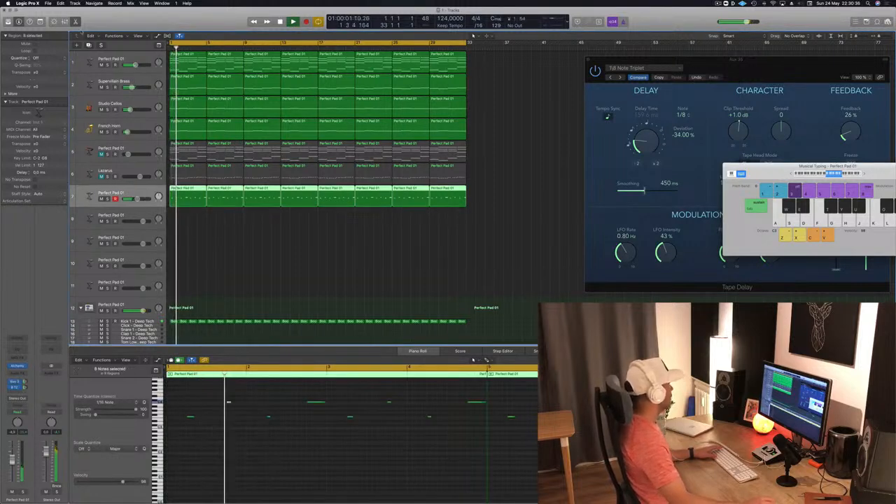
key(super+d)
key(Return)
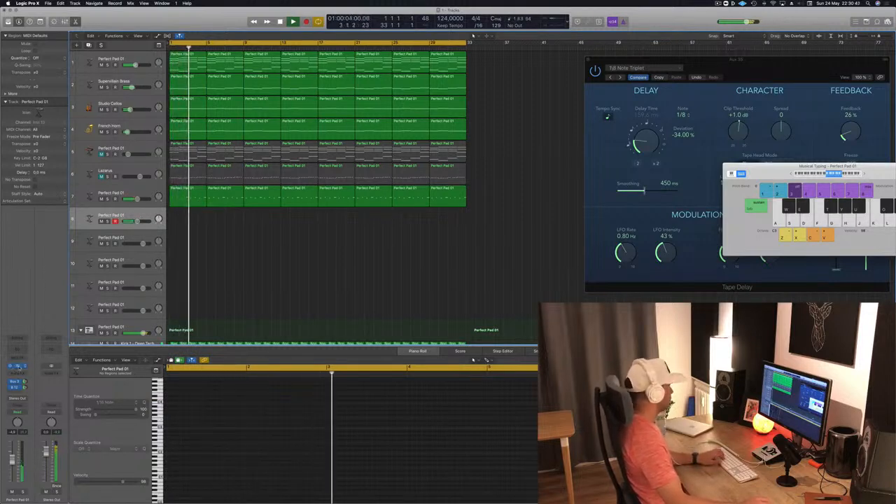
click(16, 365)
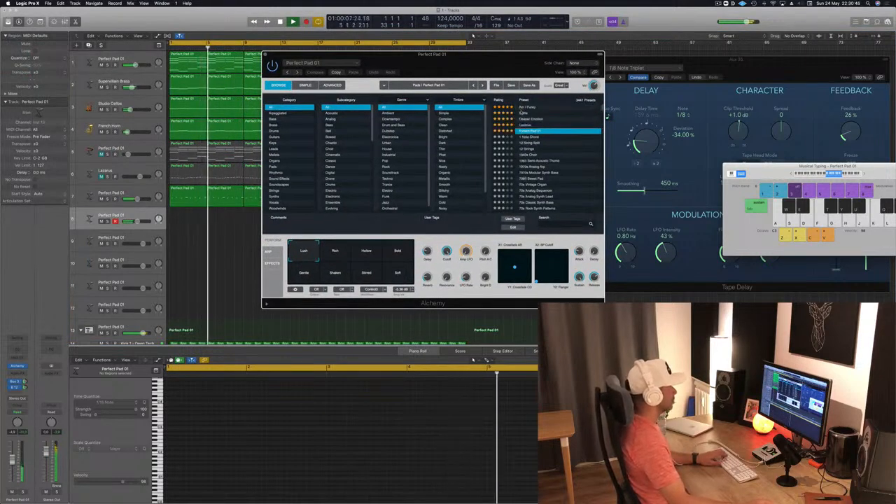
- Audition the Deeper Emotion and Lazarus presets on the new track, raising its level and comparing Lazarus's Solid & Wide and Solid snapshots
click(531, 120)
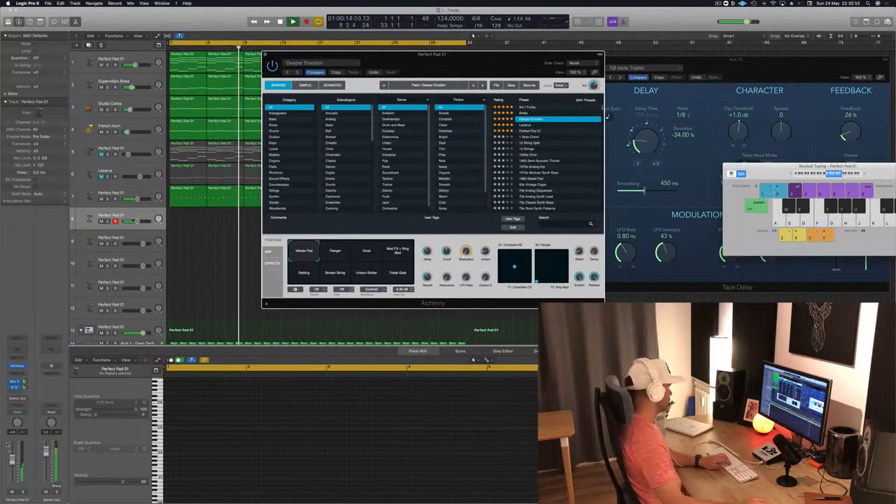
drag(12, 458, 12, 453)
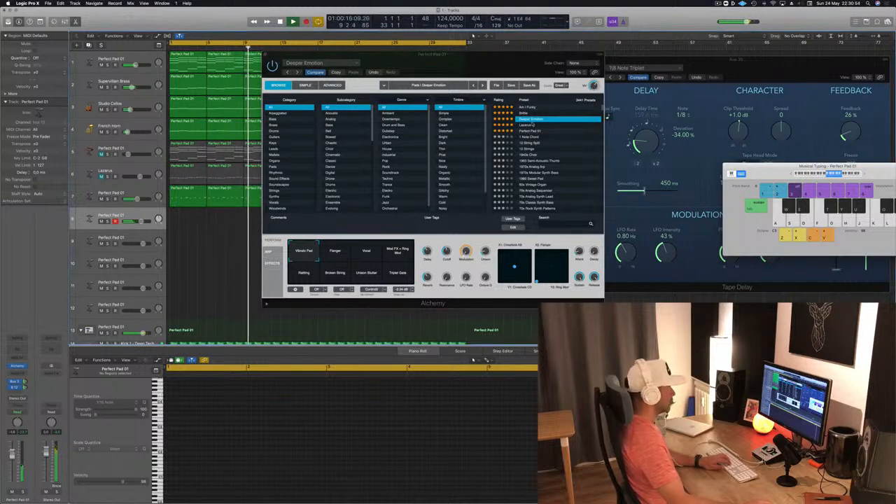
click(527, 126)
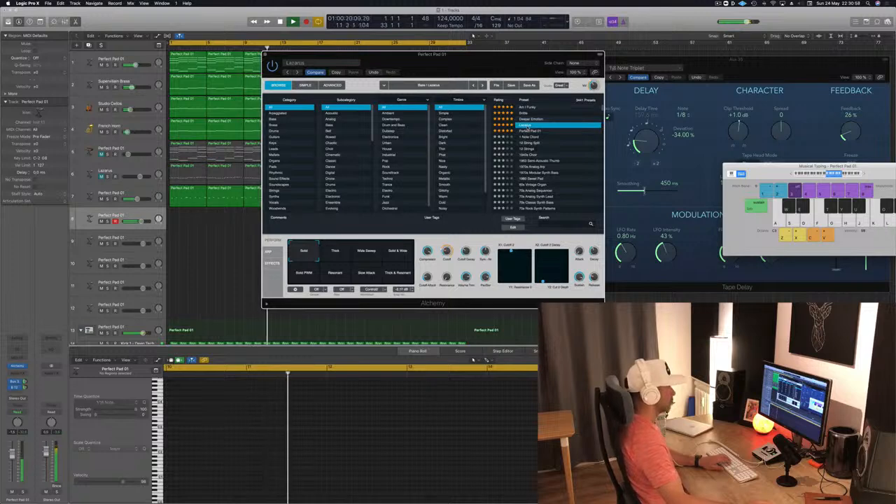
click(213, 277)
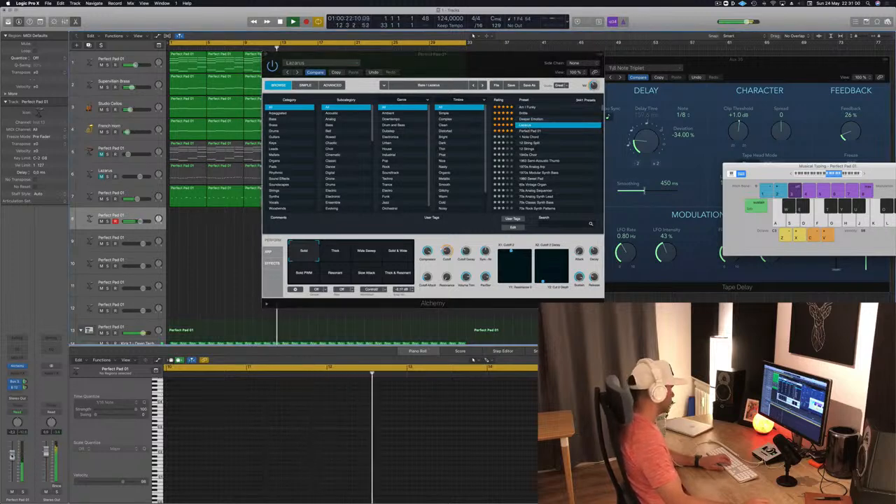
click(350, 256)
click(400, 253)
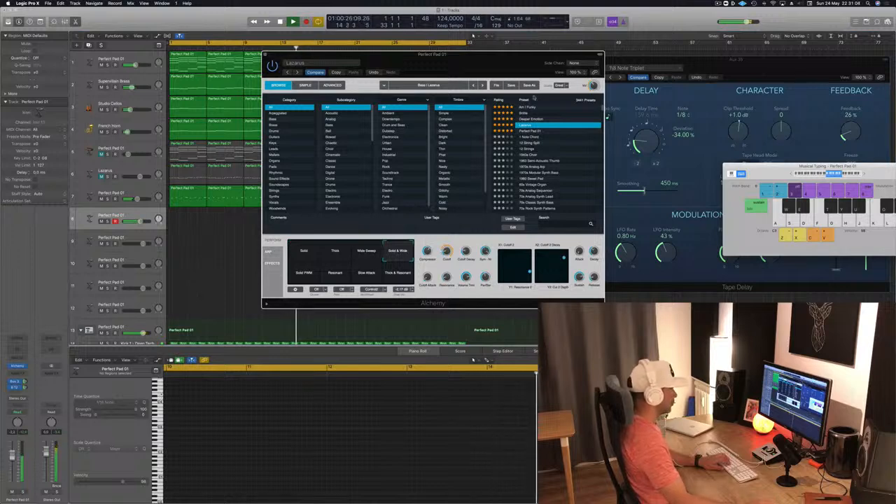
click(302, 252)
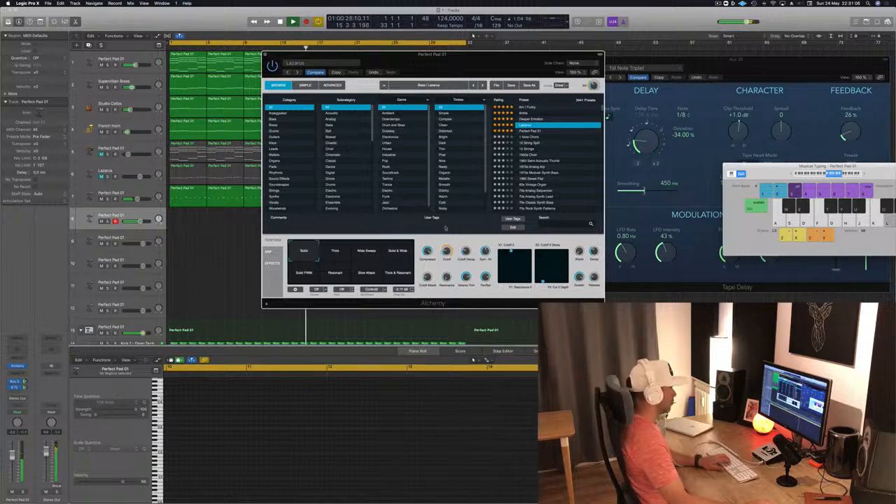
- Load the 1 Note Chord preset in Alchemy and copy track 1's first four-bar region onto the new track 8
click(532, 137)
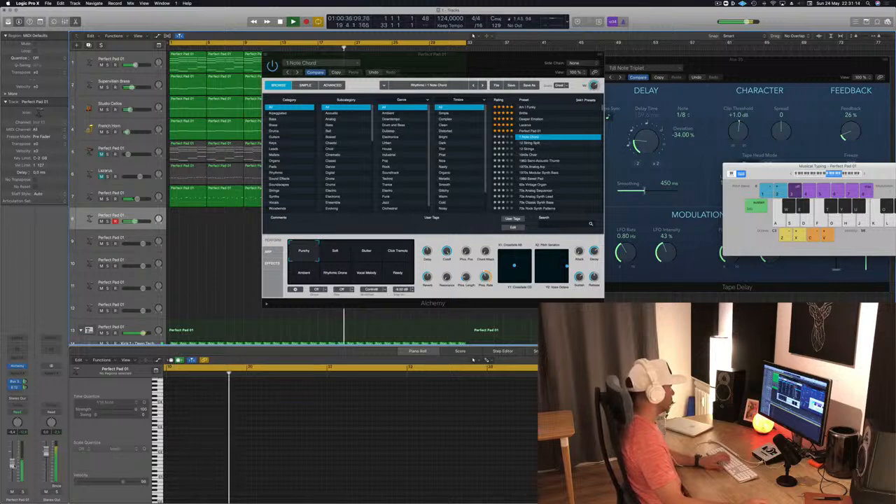
drag(460, 68, 614, 65)
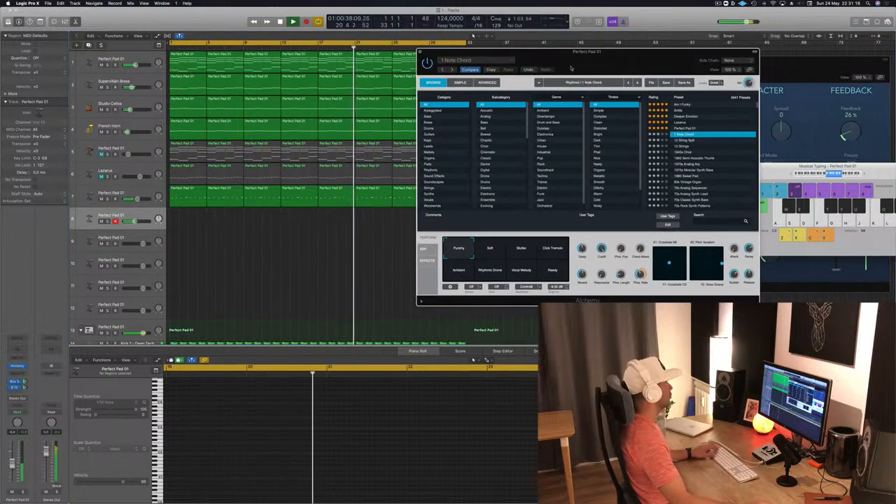
drag(172, 68, 167, 225)
- Shorten all notes in track 8's copied region to brief chord stabs and play the result
drag(206, 380, 425, 498)
drag(486, 403, 410, 413)
key(space)
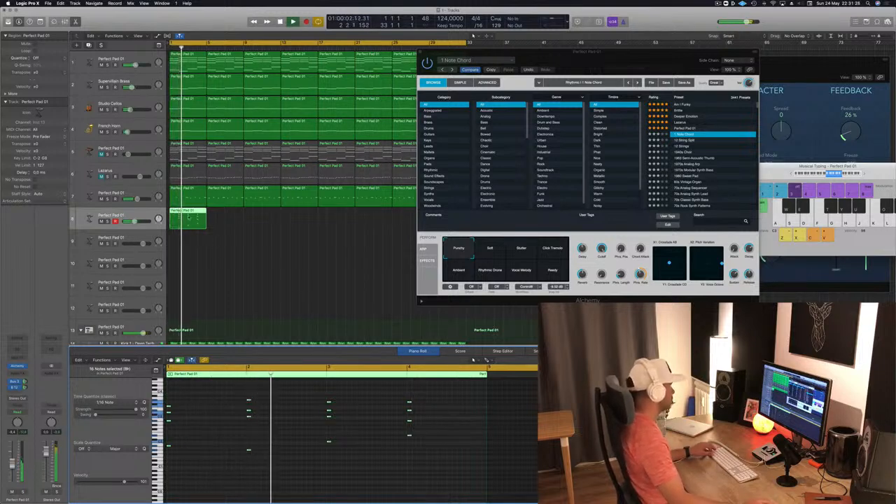
- Copy the chord-stab region repeatedly along track 8 until it fills the arrangement up to bar 33, and replay from the beginning
drag(190, 218, 226, 217)
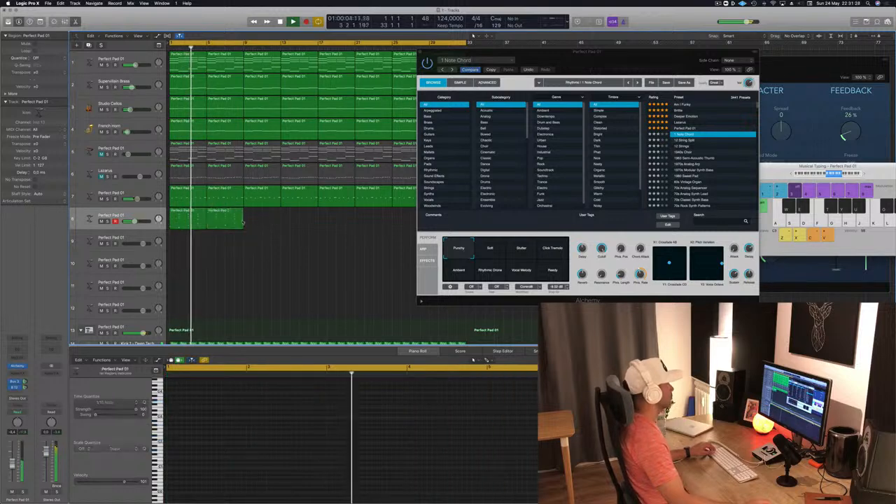
drag(560, 66, 755, 139)
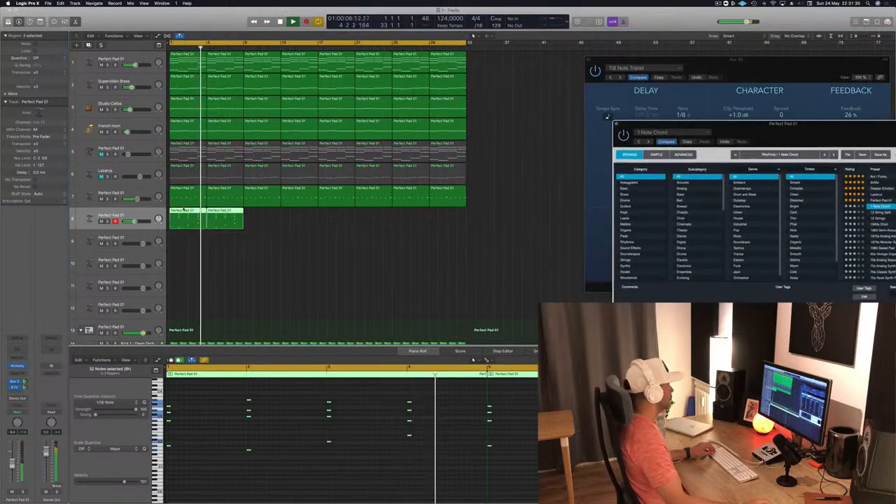
drag(185, 218, 258, 218)
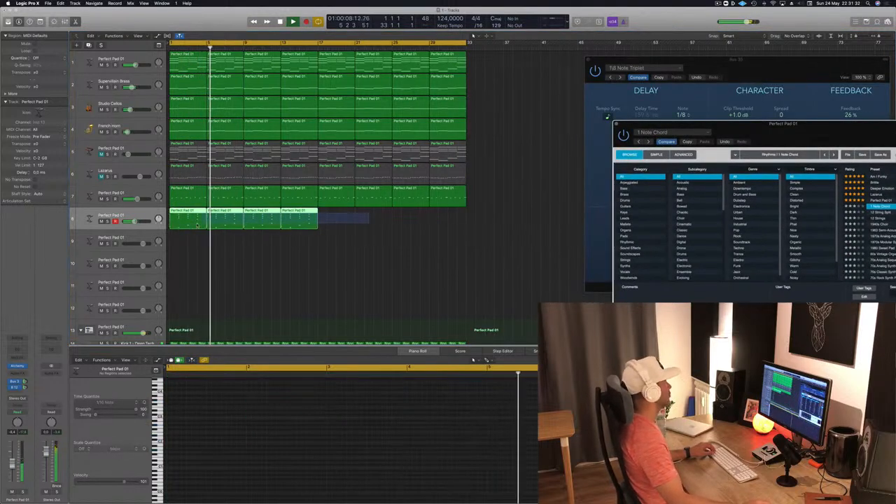
drag(187, 218, 336, 218)
key(Return)
- Lower the Supervillain Brass track's volume slightly and move the 1 Note Chord instrument window fully into view above the piano roll
click(136, 91)
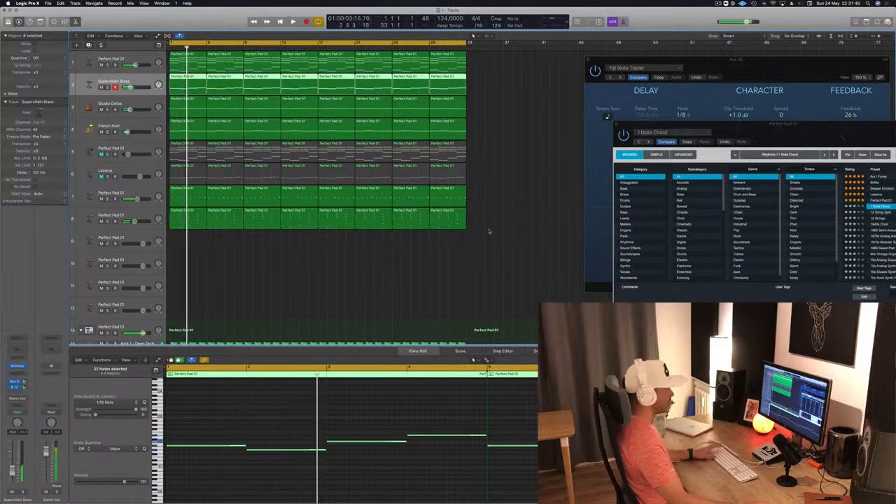
drag(741, 138, 488, 187)
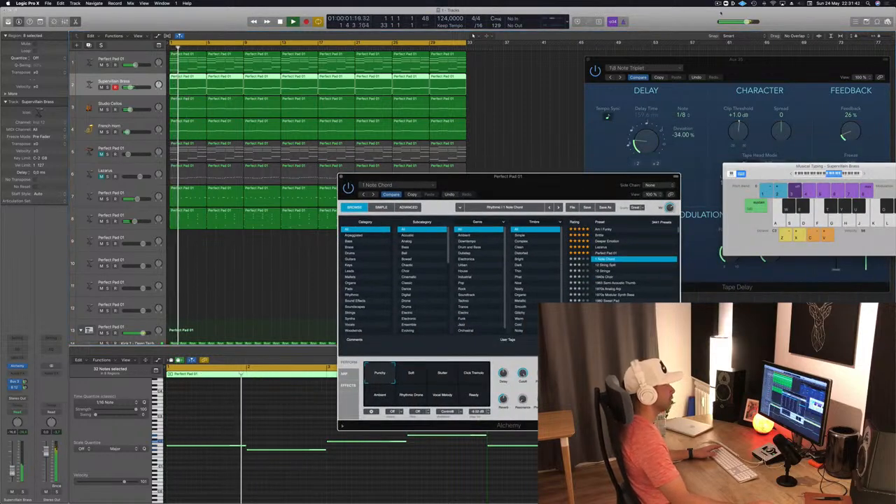
drag(537, 179, 529, 69)
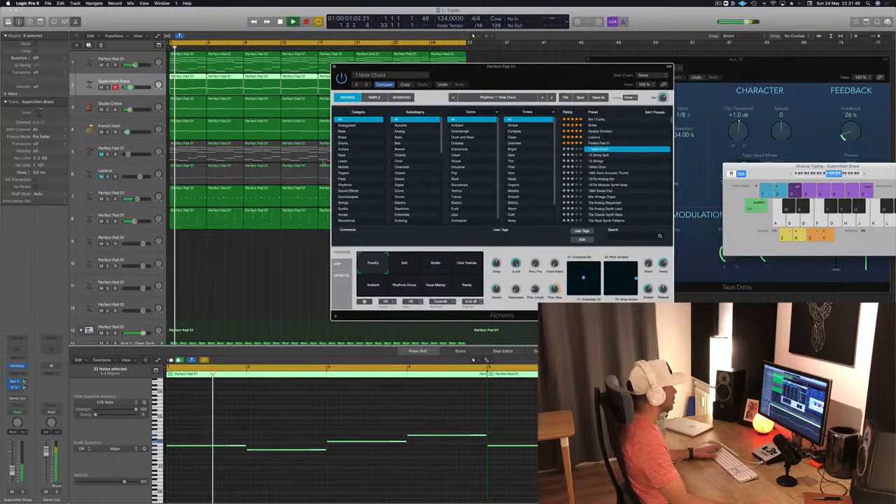
- Load the Airy Synth Lead preset from Alchemy's Keys category for track 8 and raise the track's volume slightly
click(341, 154)
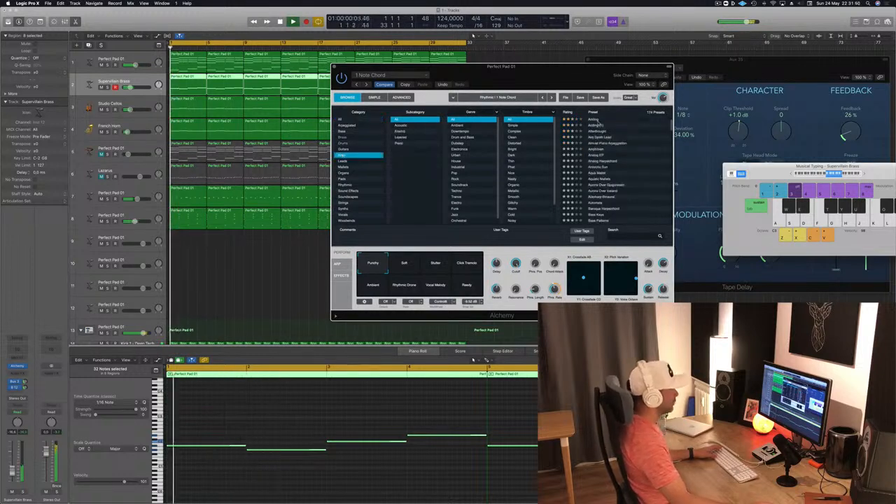
click(594, 122)
drag(533, 81, 504, 111)
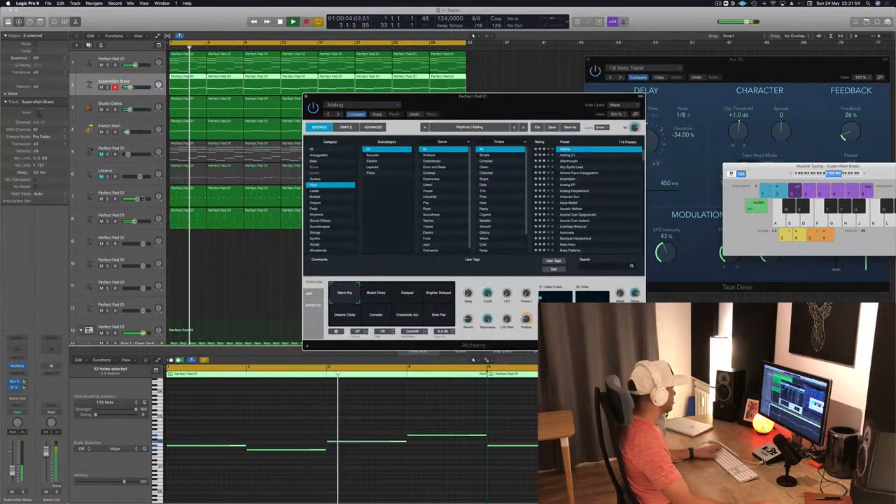
click(140, 219)
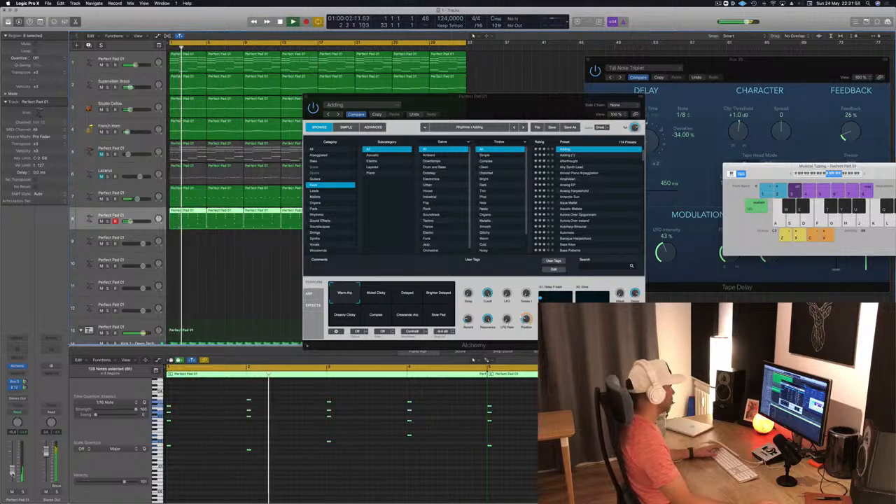
click(572, 161)
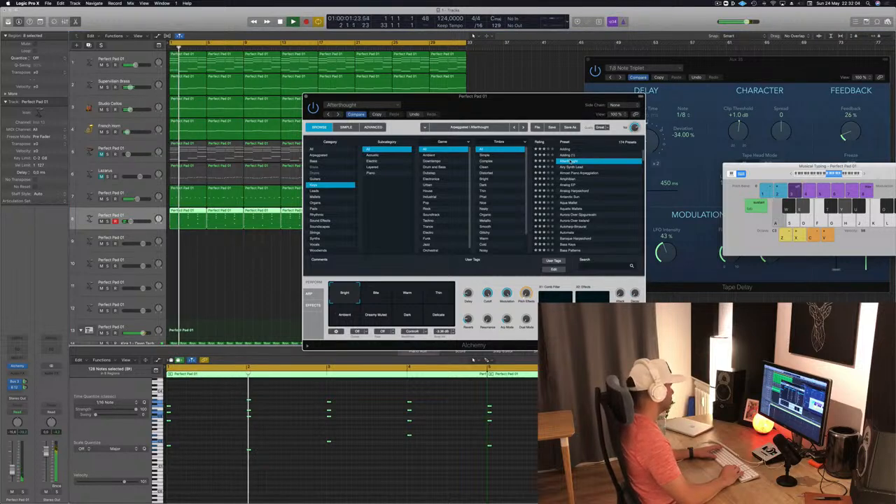
key(Down)
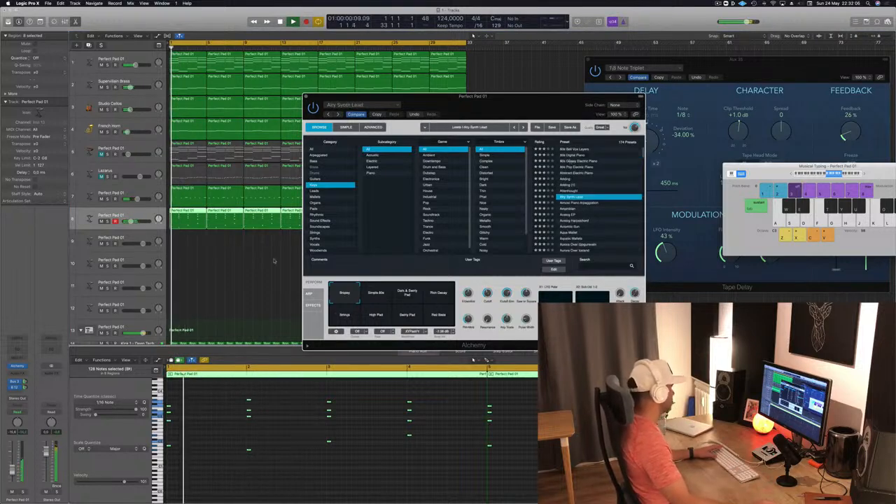
drag(12, 472, 11, 471)
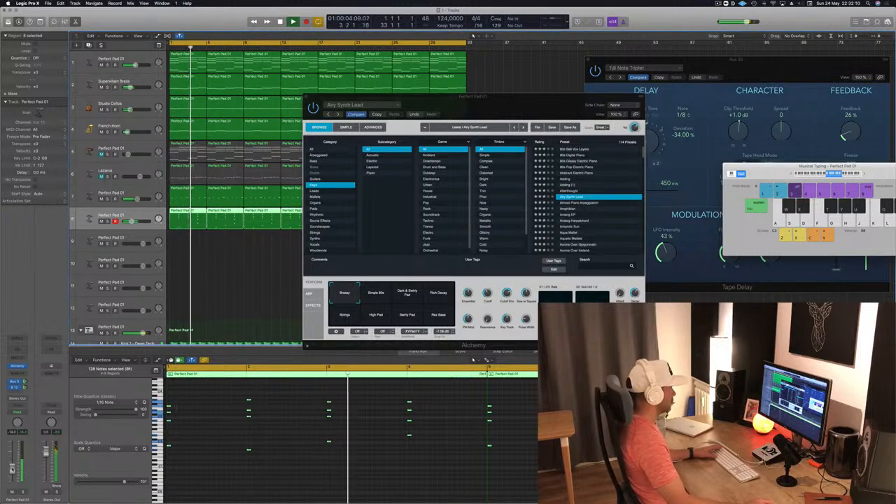
- Audition the Airy Synth Lead performance snapshots from Simple 80s onward against the arrangement, then return to the first snapshot
drag(368, 293, 477, 255)
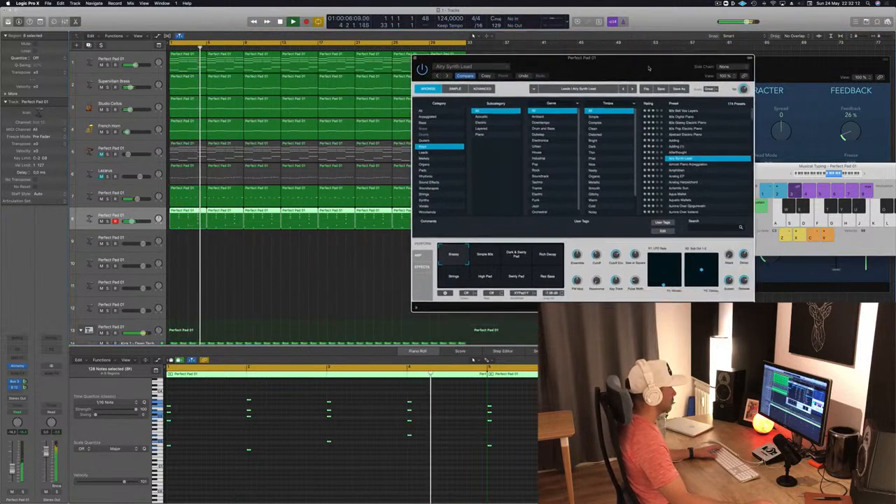
click(484, 257)
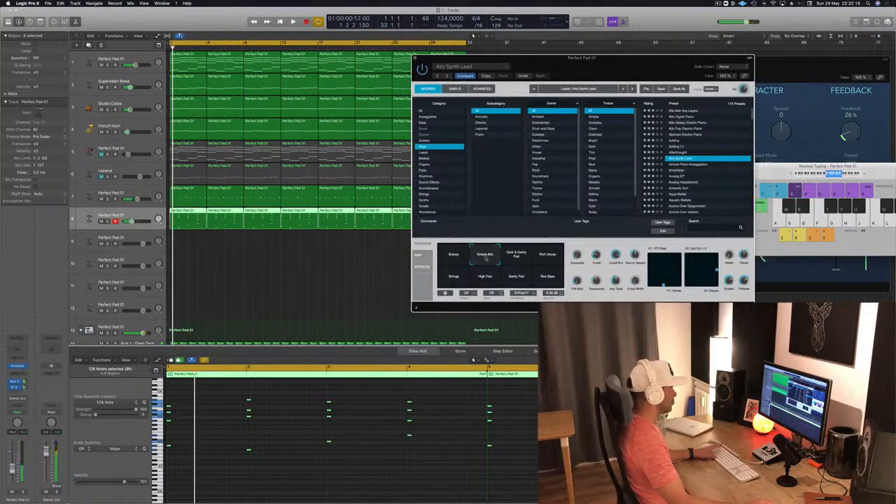
click(513, 256)
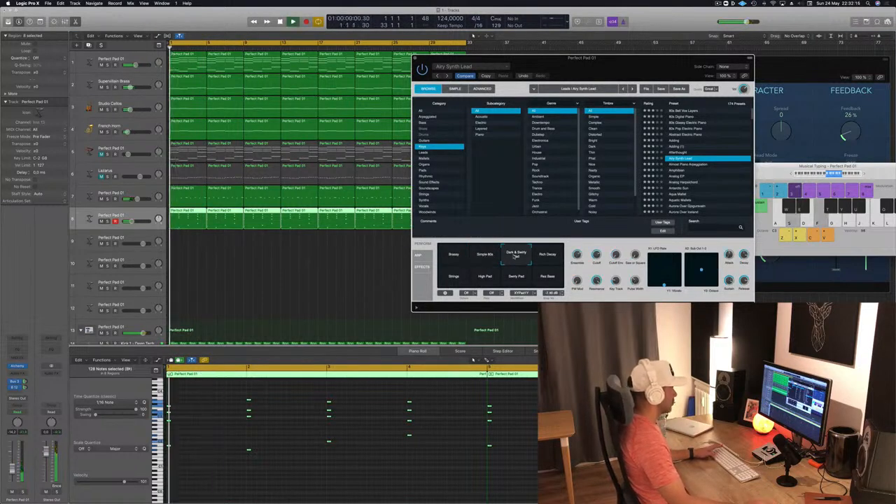
click(548, 256)
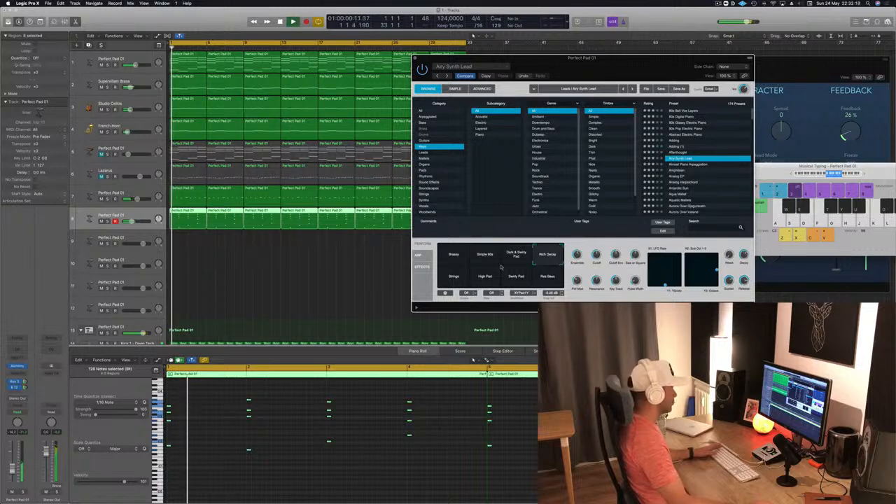
click(452, 278)
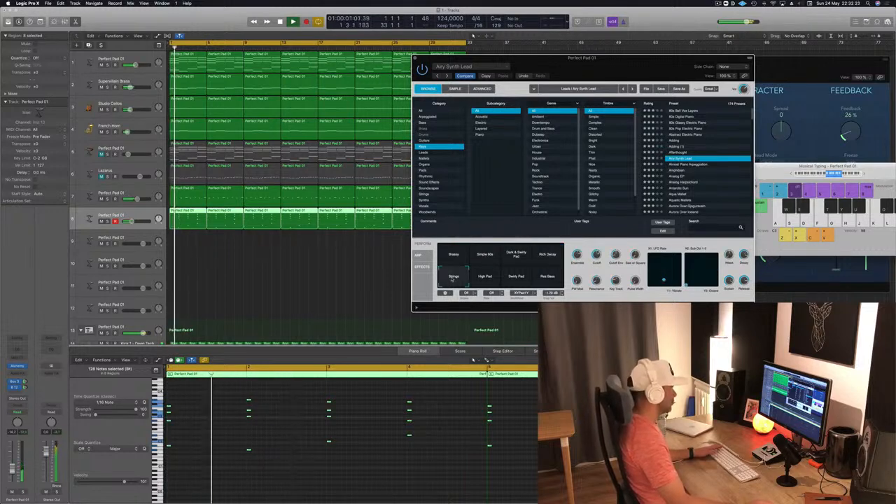
click(490, 276)
key(Return)
click(515, 277)
click(547, 277)
click(452, 261)
key(Return)
key(space)
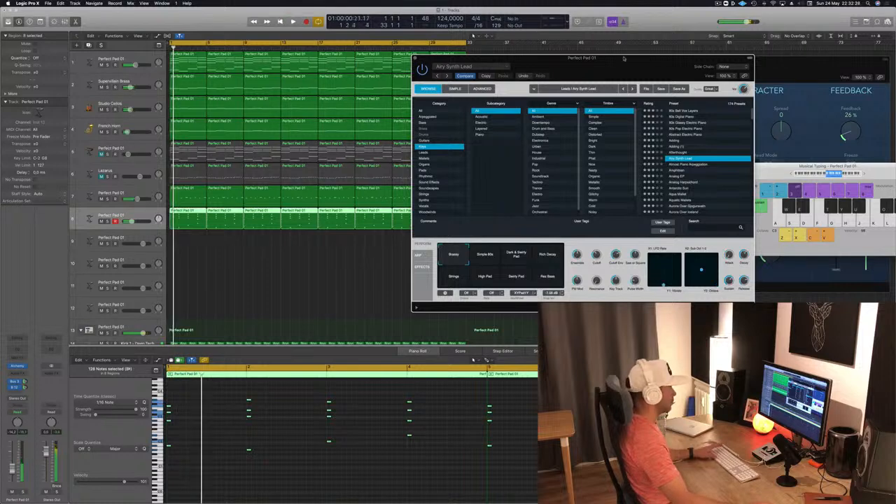
- Adjust track 8's send levels to Bus 3 and to the Tape Delay on Bus 12 during playback
drag(625, 56, 413, 70)
drag(233, 68, 403, 68)
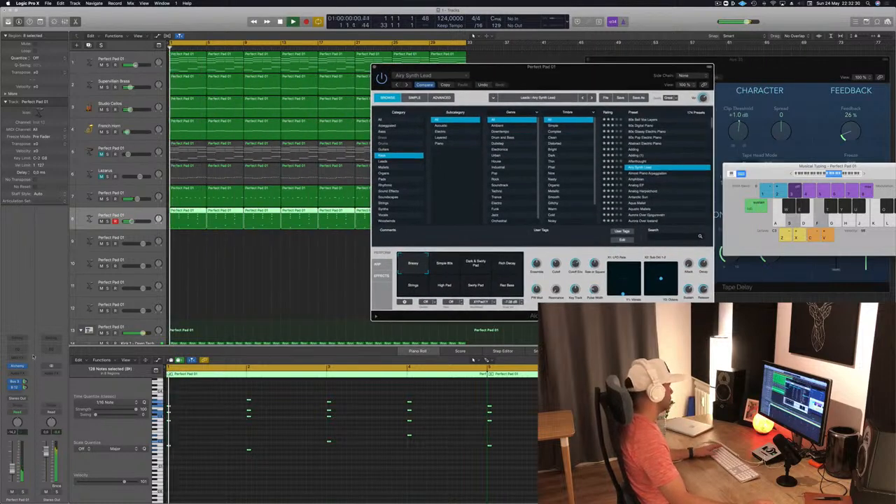
click(25, 381)
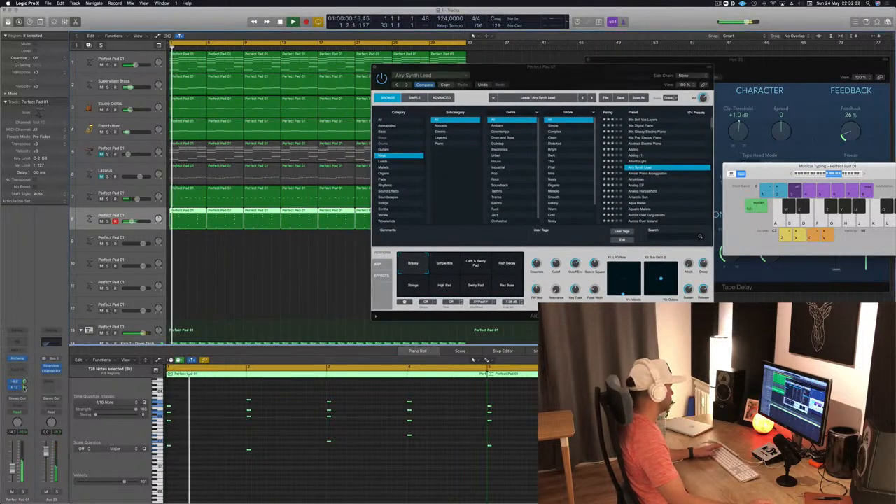
click(25, 386)
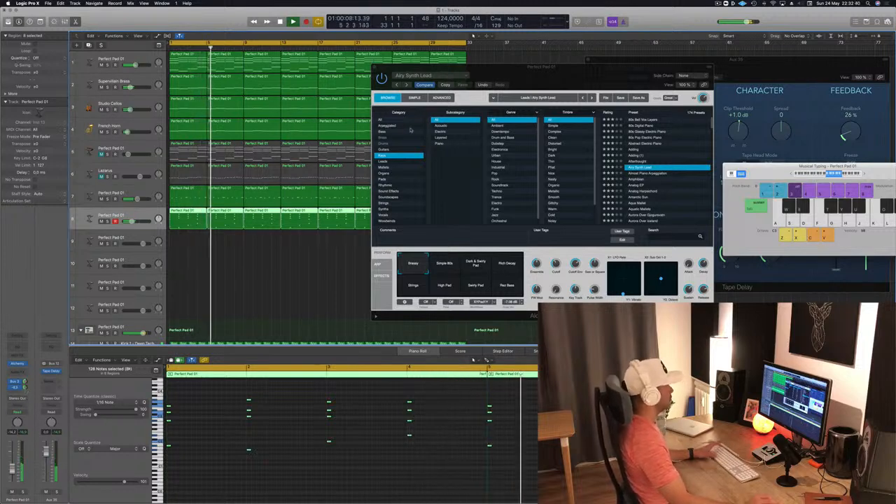
- Transpose all of track 8's chord-stab notes down one octave, replay them, and close the Alchemy window
click(281, 449)
key(Return)
key(super+a)
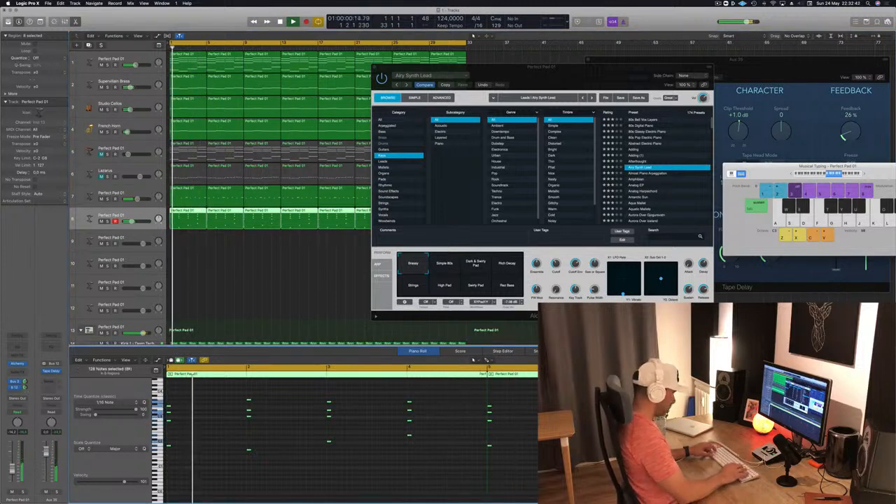
key(alt+shift+Down)
key(Return)
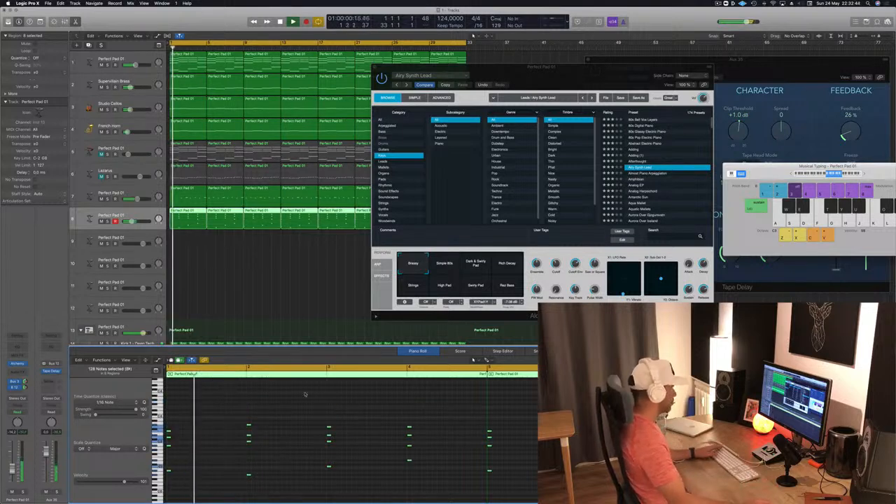
drag(377, 70, 289, 107)
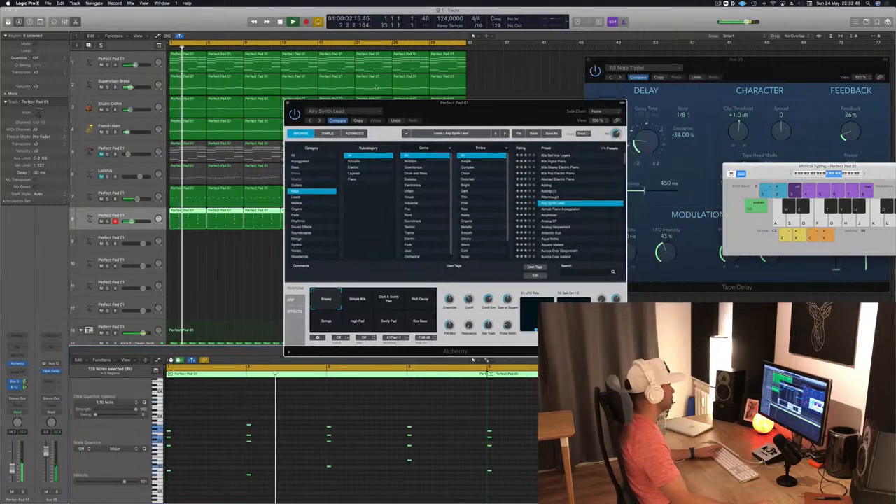
click(288, 103)
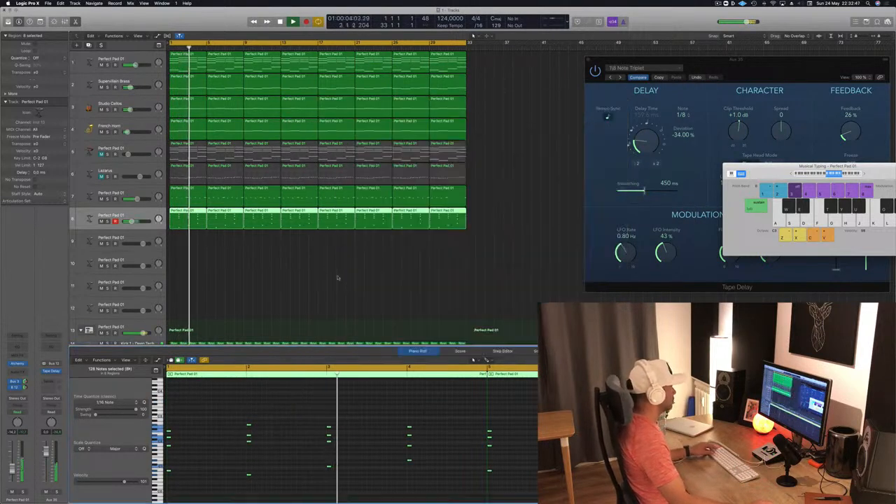
click(275, 308)
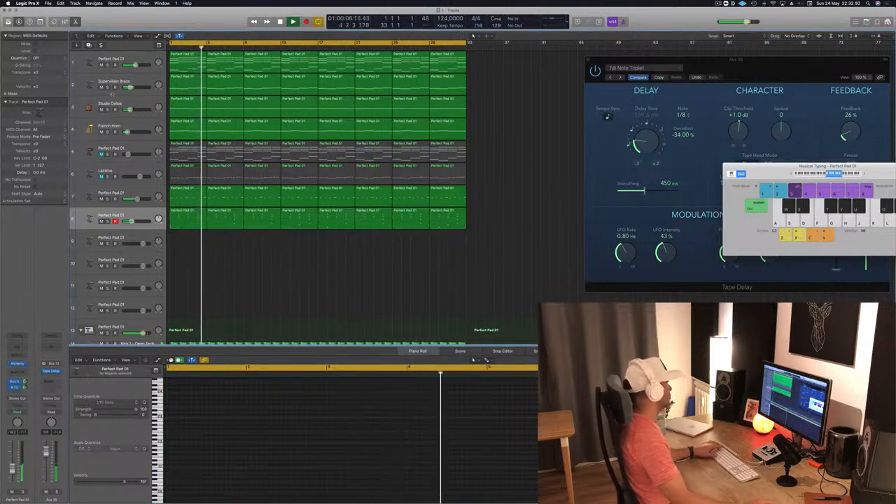
- Mute the Studio Cellos and French Horn tracks, unmute the Lazarus bass track, and replay from the beginning
drag(102, 110, 101, 131)
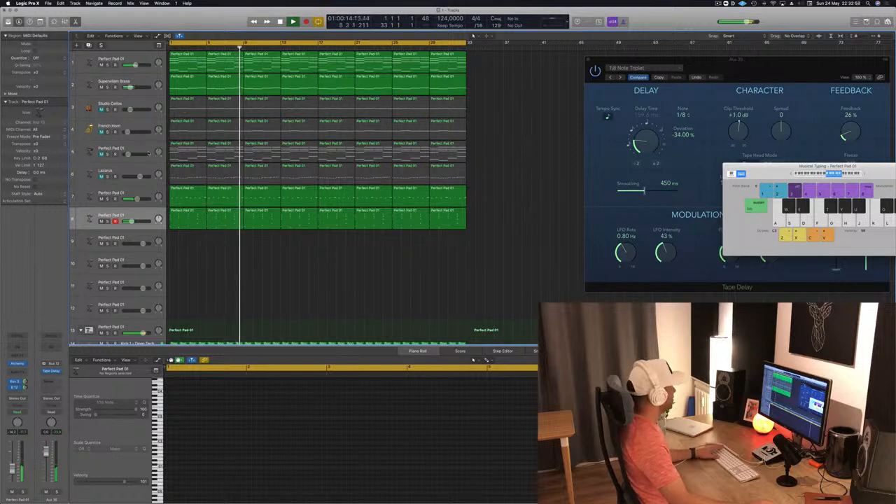
click(121, 170)
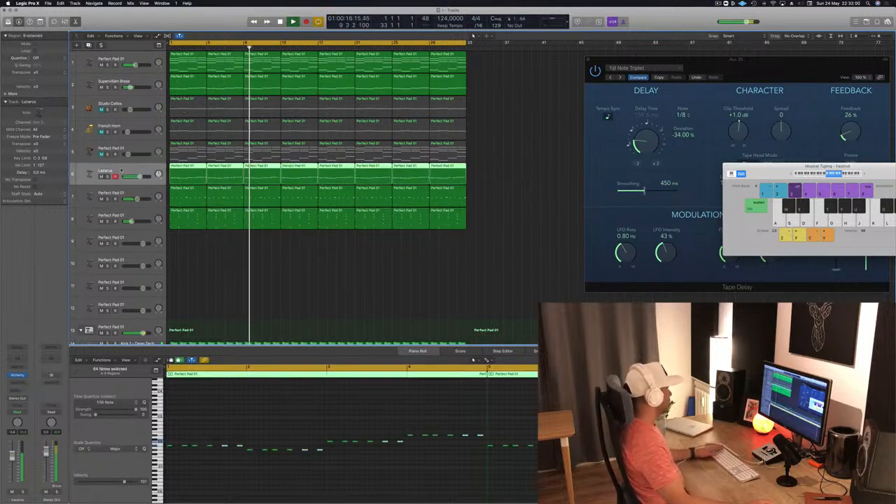
key(space)
key(space)
key(space)
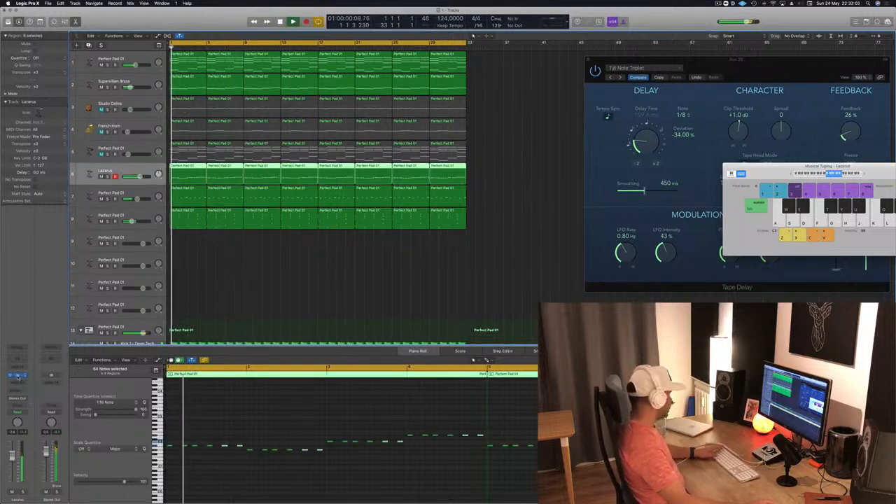
- Insert a stereo Compressor on the Lazarus track and set its side chain source to Bus 11 (SIDECHAIN)
click(19, 381)
mouse_move(42, 409)
click(69, 409)
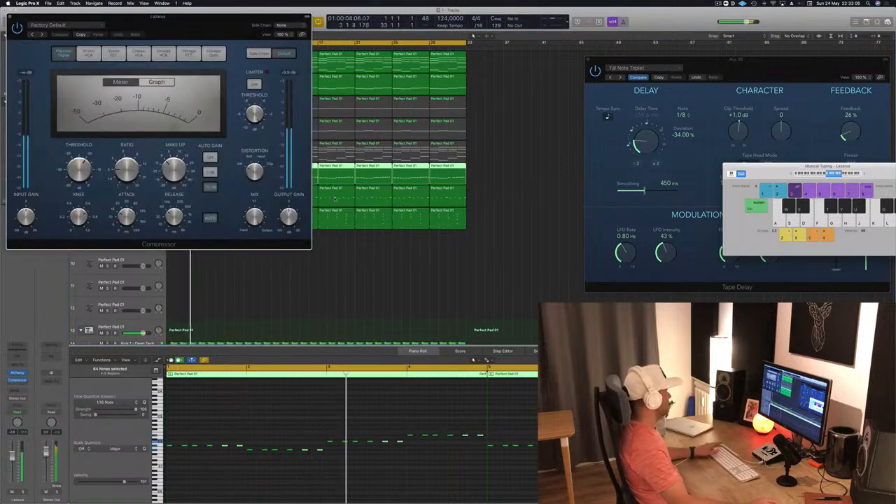
drag(227, 32, 405, 100)
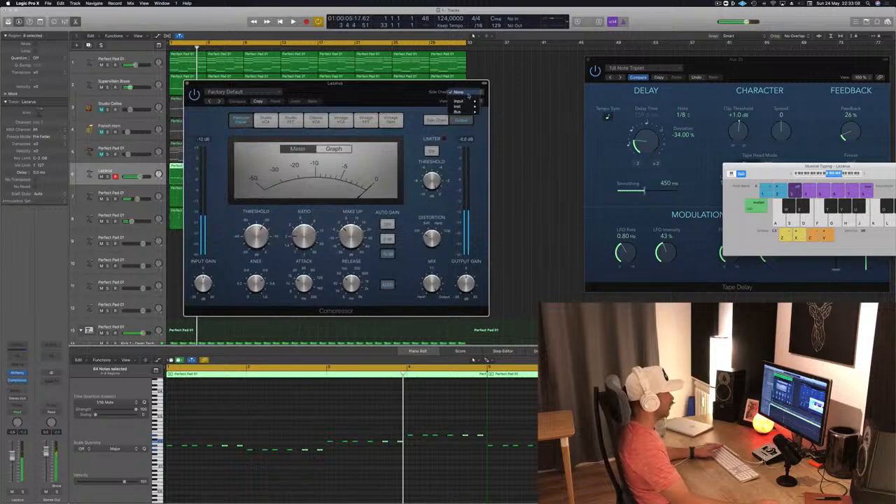
mouse_move(467, 111)
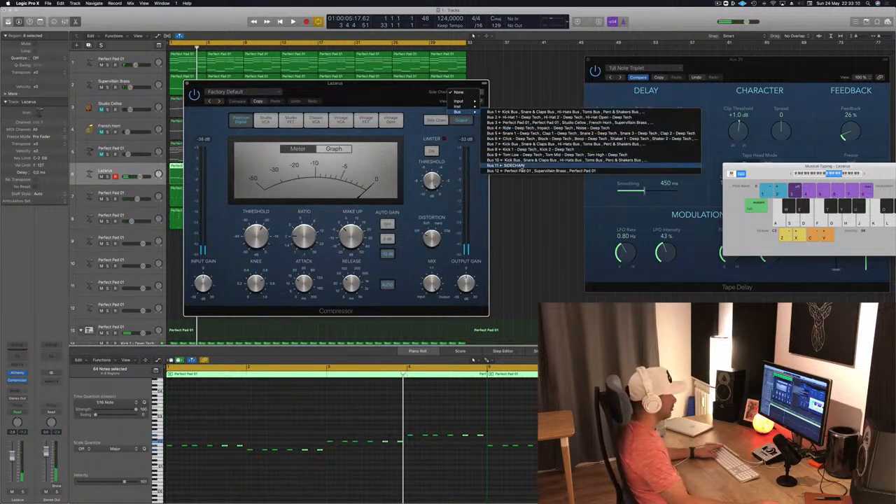
click(504, 166)
key(space)
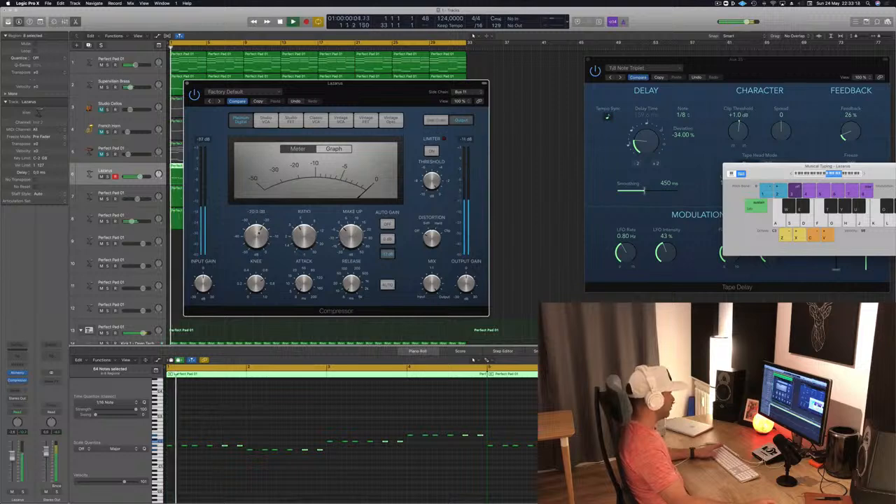
- Show the compressor's side chain settings, turn its Auto Gain off, and close the compressor window
key(space)
click(437, 120)
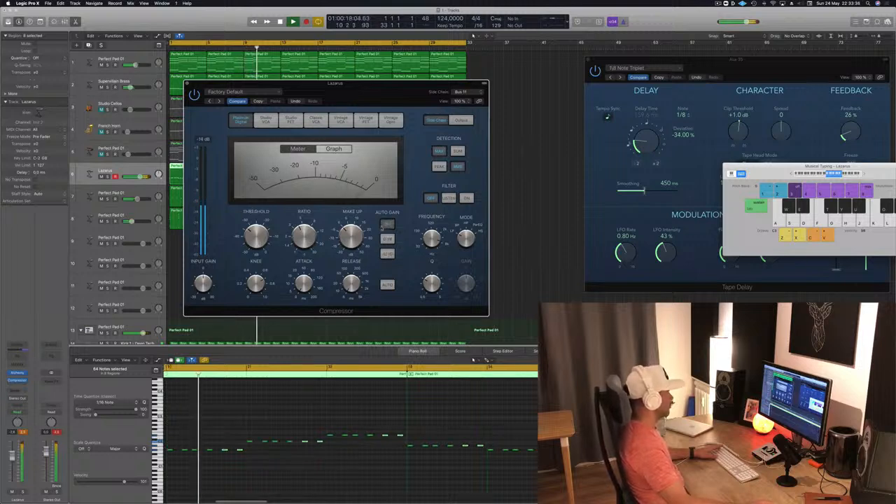
drag(376, 91, 489, 105)
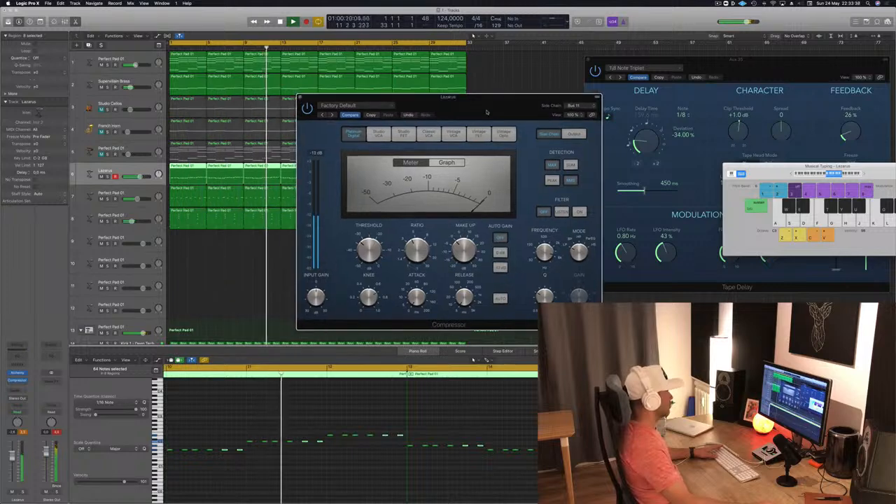
click(299, 98)
key(Return)
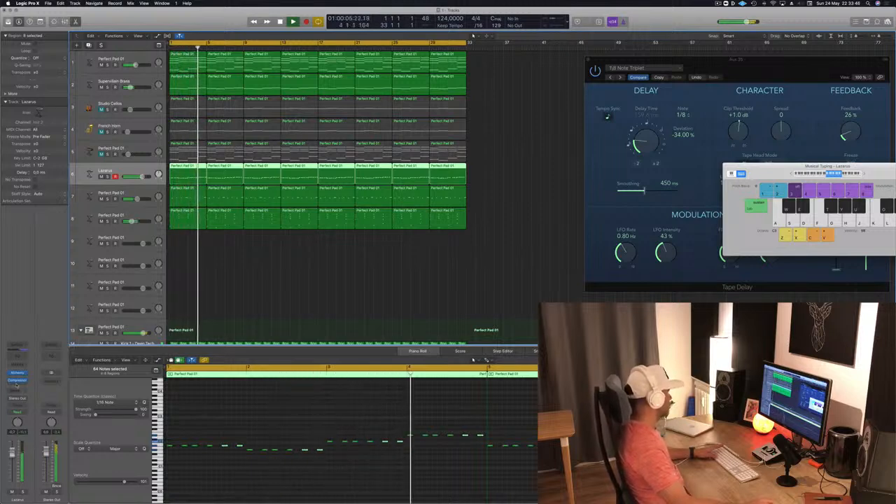
- Insert a second stereo Compressor on the Lazarus track and move its window beside the track list
click(14, 387)
mouse_move(25, 399)
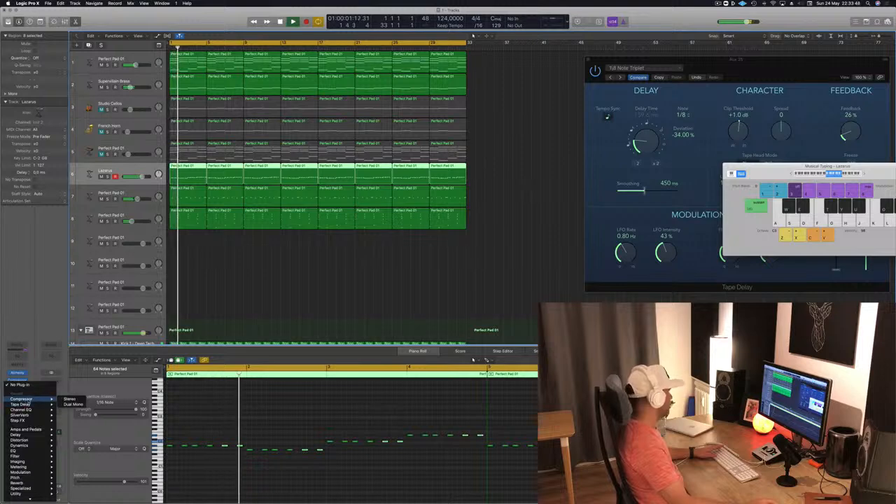
click(69, 398)
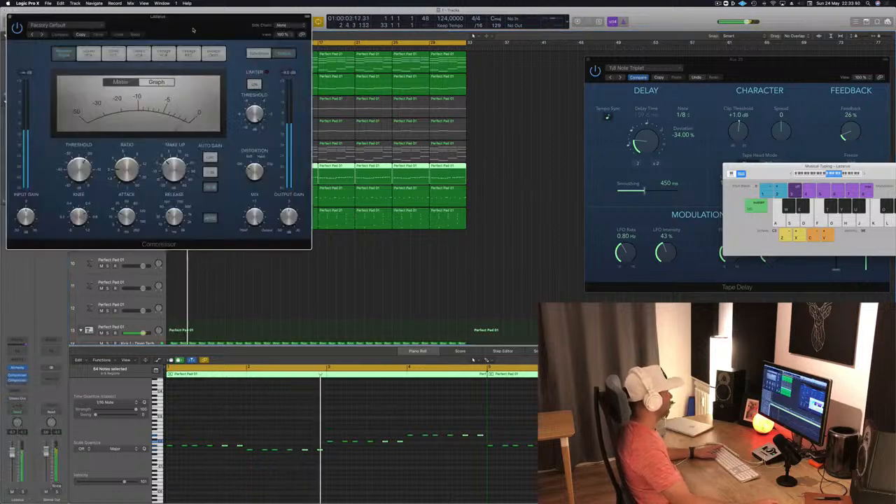
drag(193, 30, 389, 87)
- Switch the second compressor to the Vintage Opto model, lower its threshold to about -33 dB, and close it
click(260, 82)
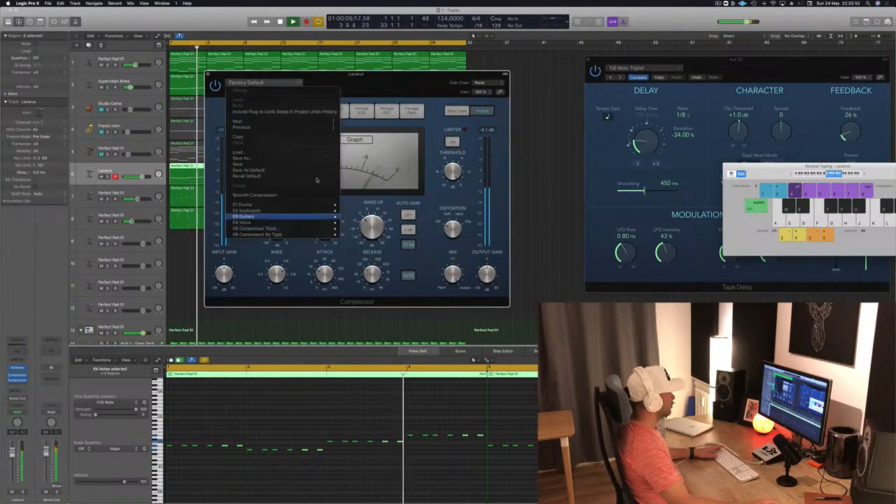
click(412, 110)
click(412, 111)
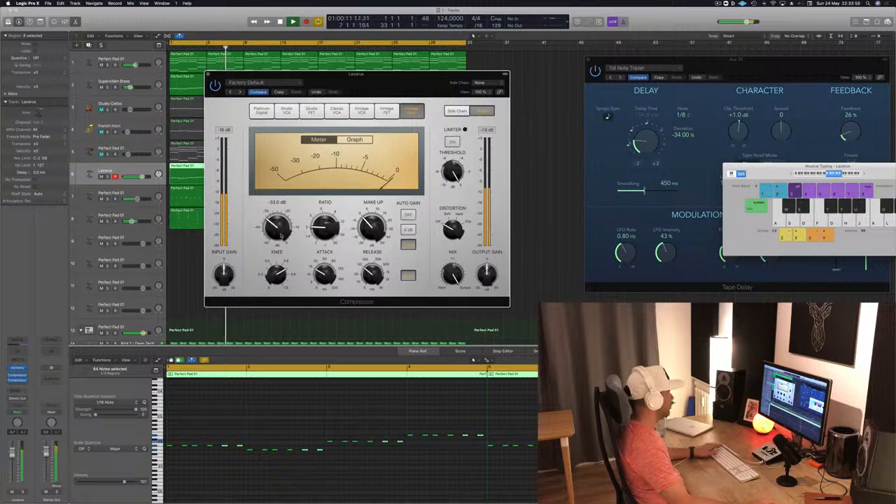
key(super+w)
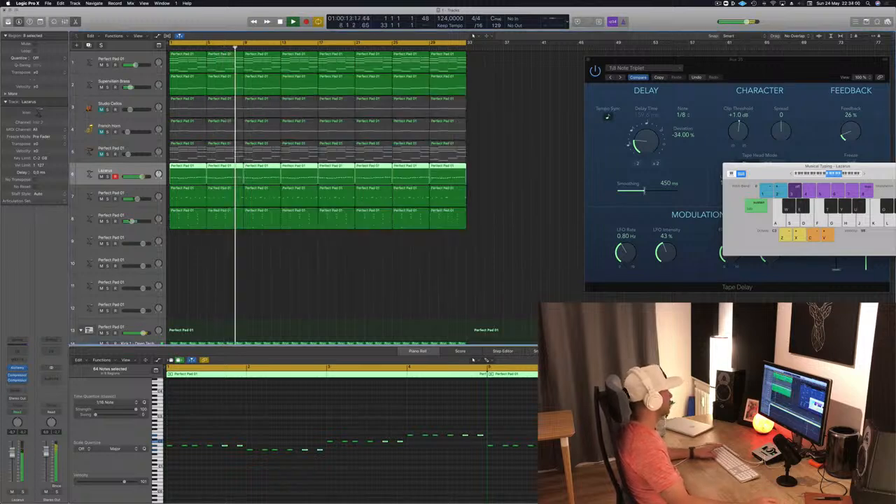
- Restart playback from the beginning, unmute the Perfect Pad 01 track below French Horn, and clear the region selection
key(Return)
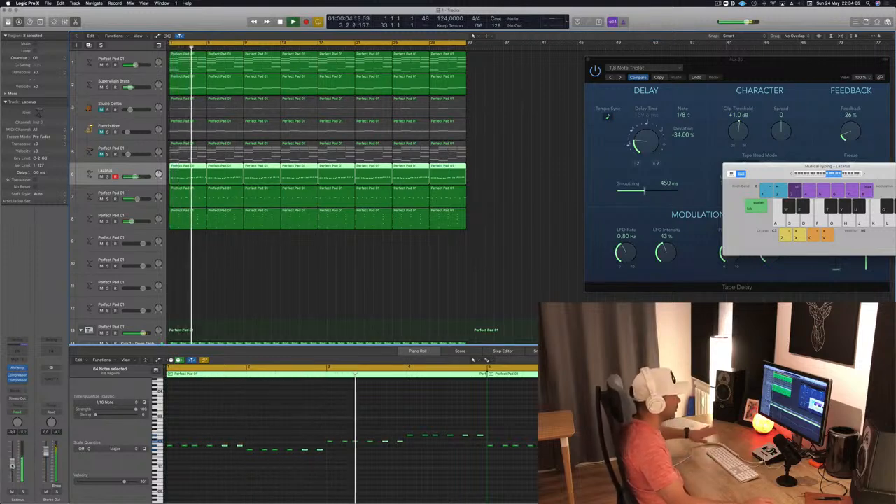
click(222, 289)
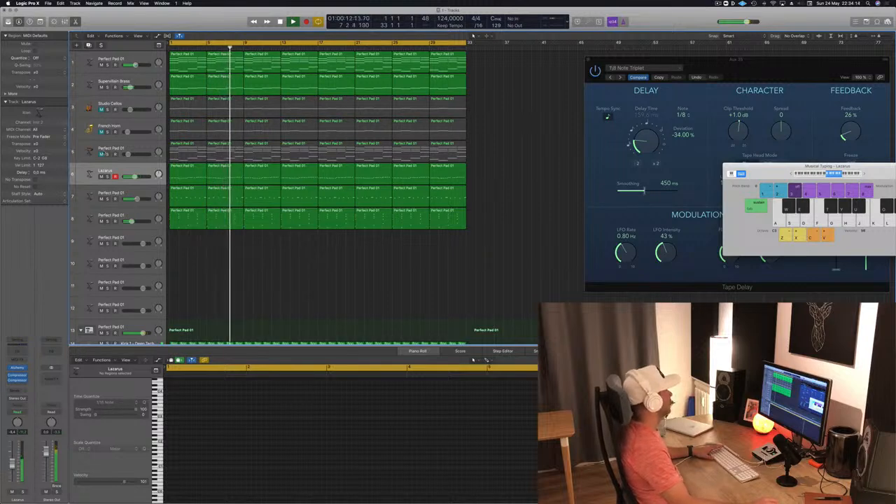
click(101, 154)
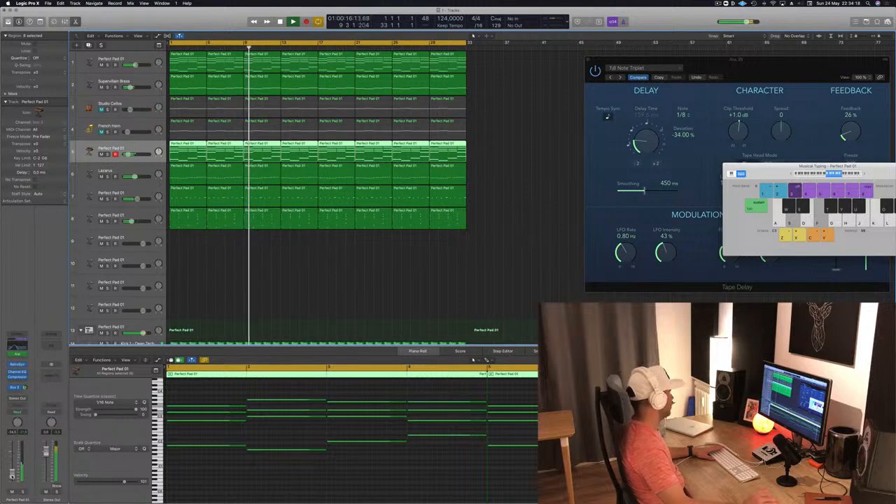
click(354, 312)
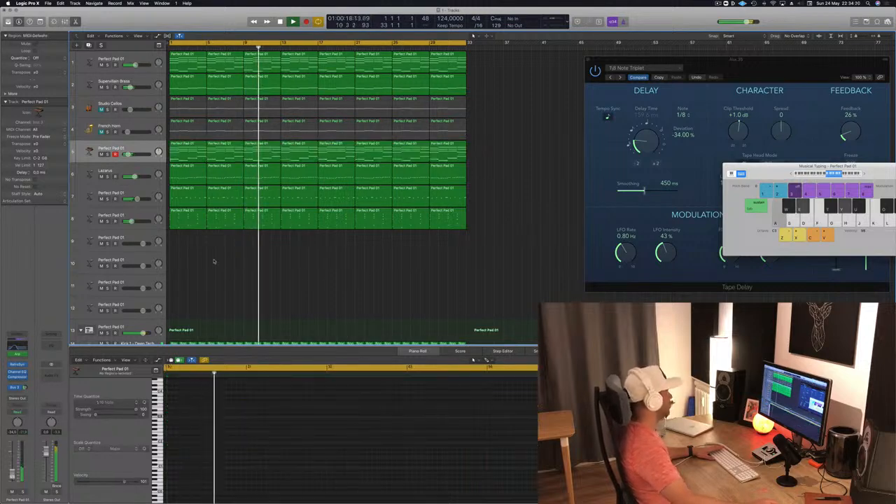
- Solo the Perfect Pad 01 tracks 7 and 8 from the beginning and briefly audition track 1 together with them
click(186, 191)
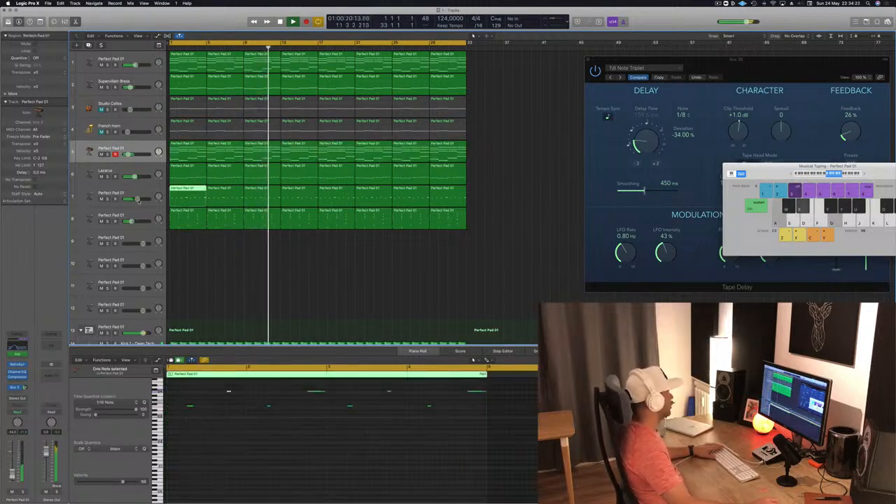
click(137, 217)
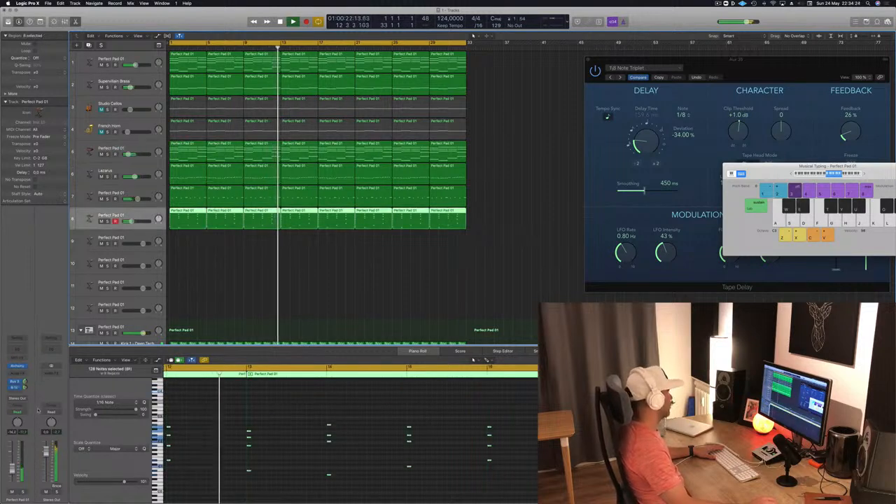
key(Return)
key(s)
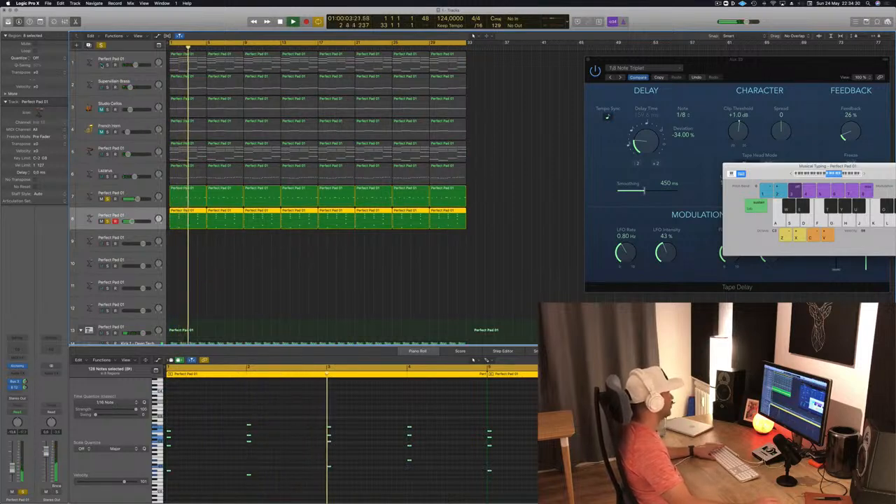
click(107, 65)
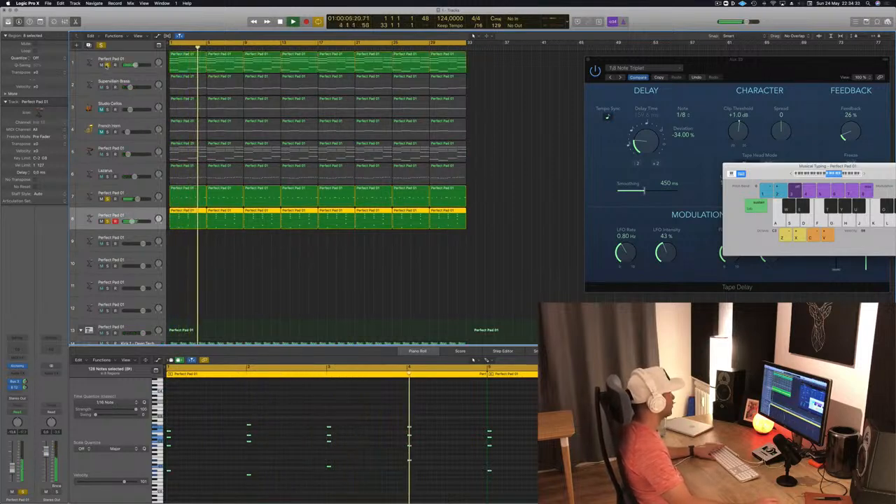
click(106, 65)
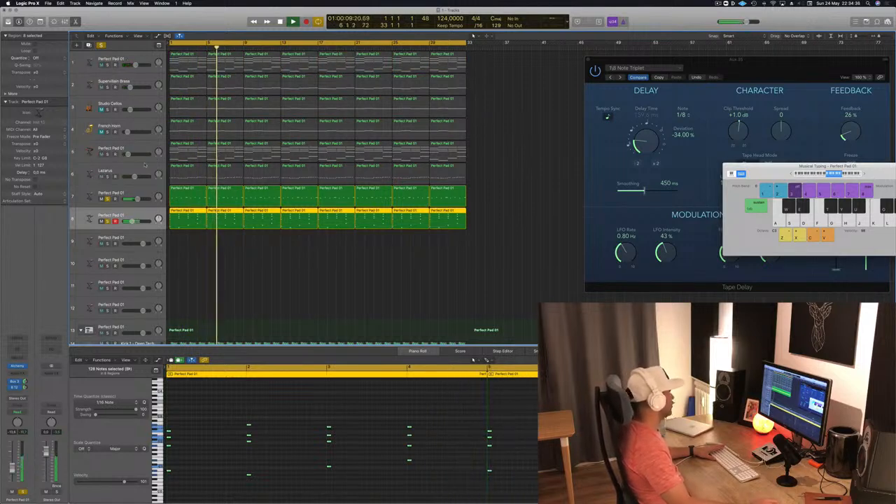
- Add the Lazarus bass, Kick 1 and Perfect Pad 01 track 5 to the soloed tracks while listening
click(106, 177)
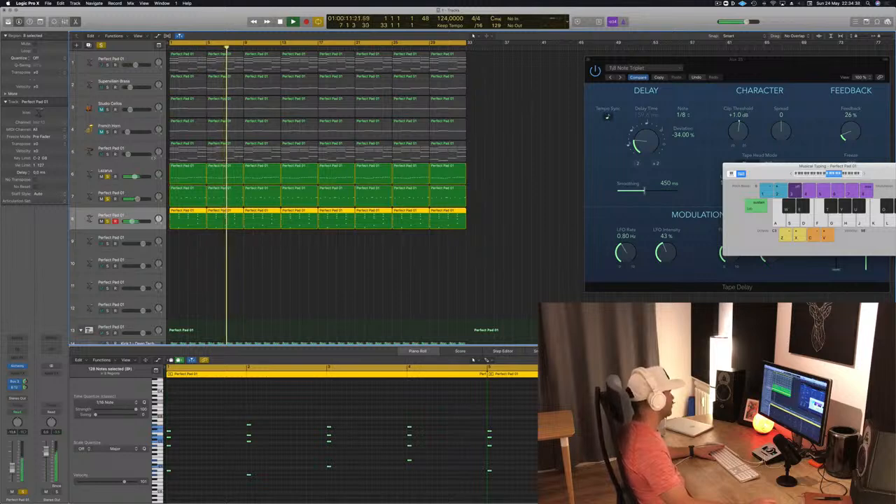
scroll(181, 242, down, 4)
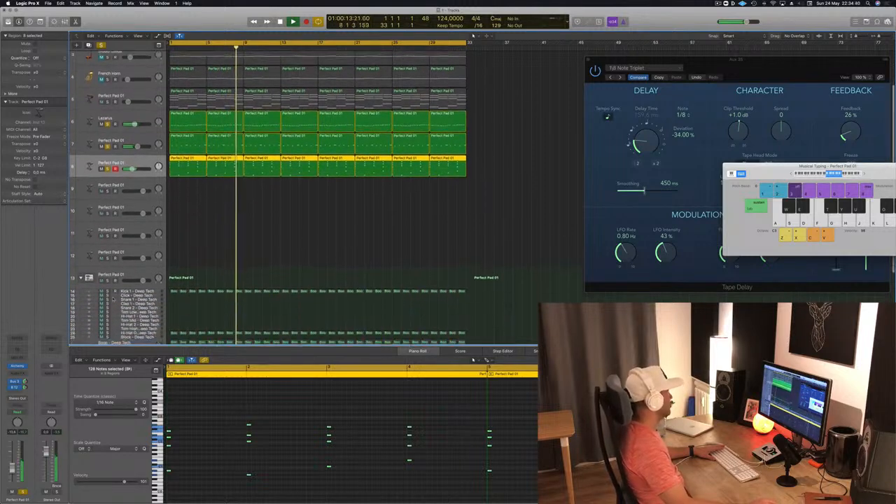
click(107, 285)
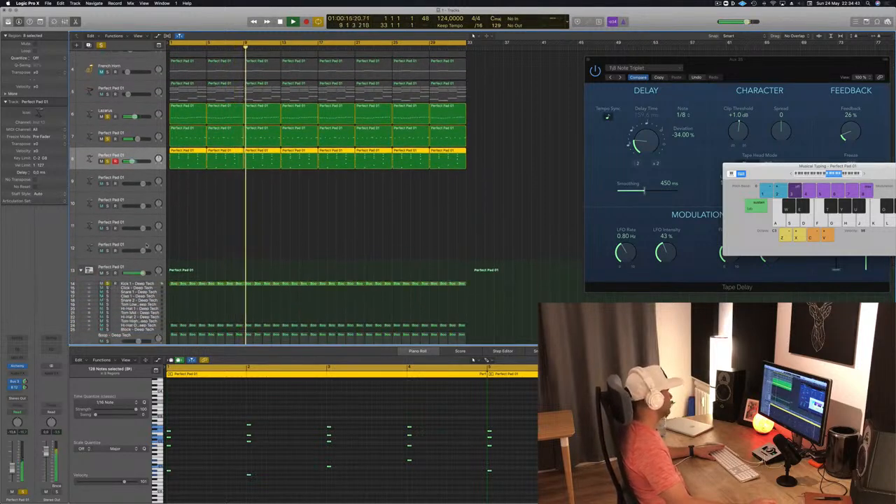
scroll(234, 225, up, 3)
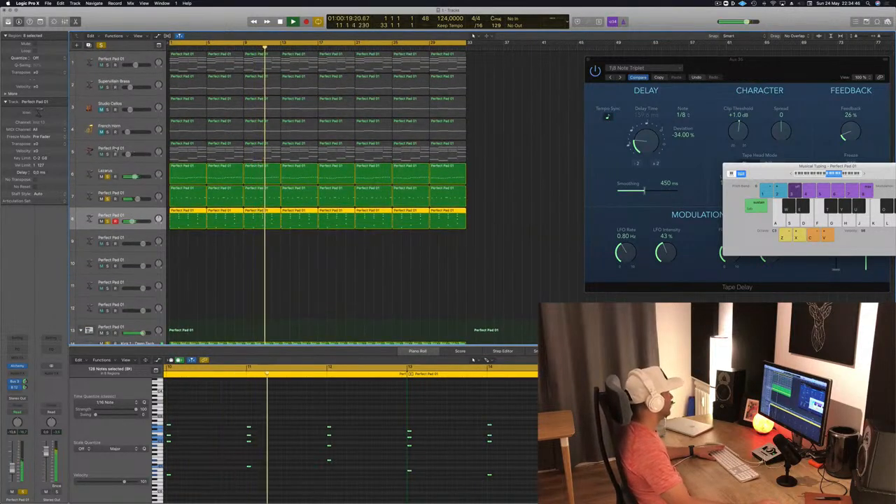
click(107, 154)
click(140, 148)
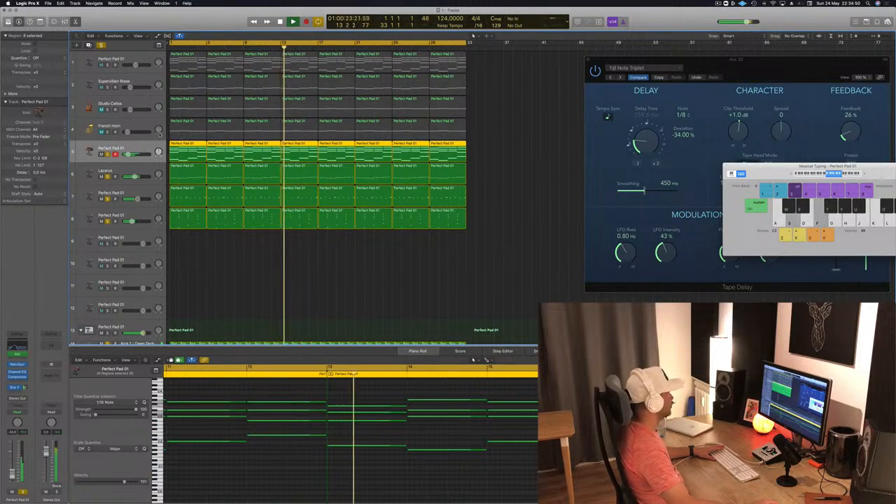
- Clear all solos, play the full arrangement from the beginning, and check the drum tracks and track 8
click(100, 46)
key(Return)
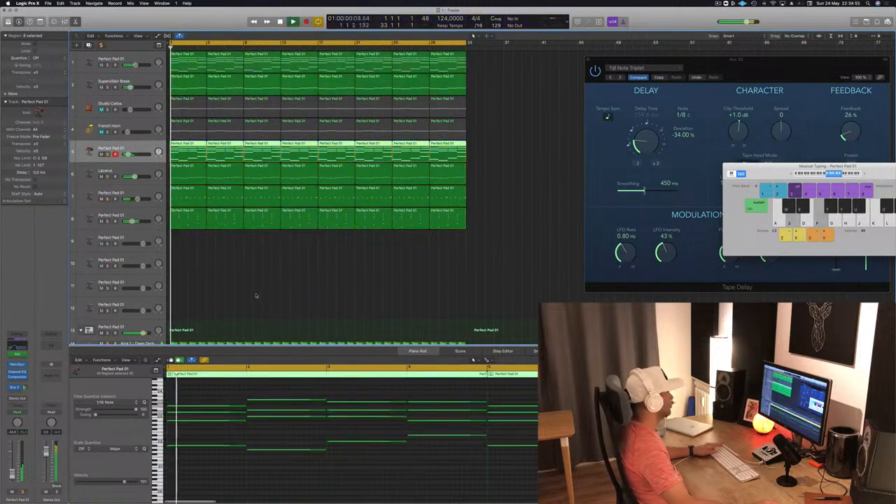
scroll(258, 294, down, 5)
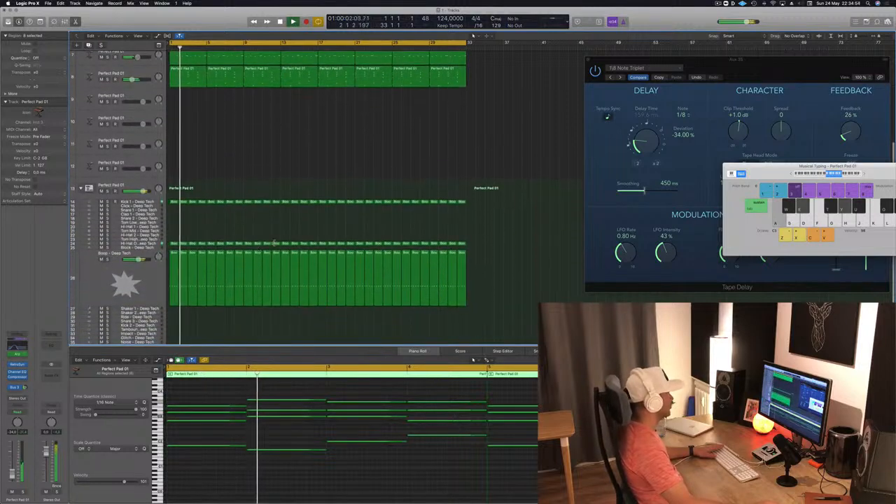
scroll(210, 238, up, 4)
scroll(176, 235, up, 1)
click(106, 217)
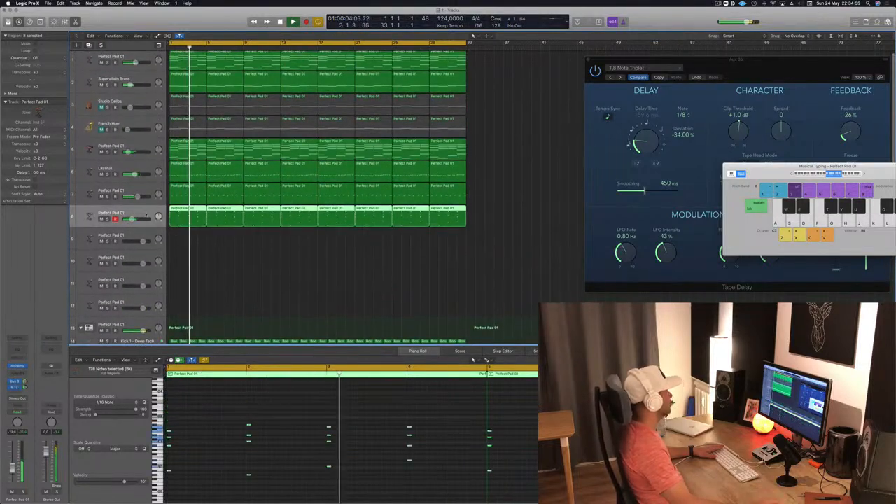
click(298, 259)
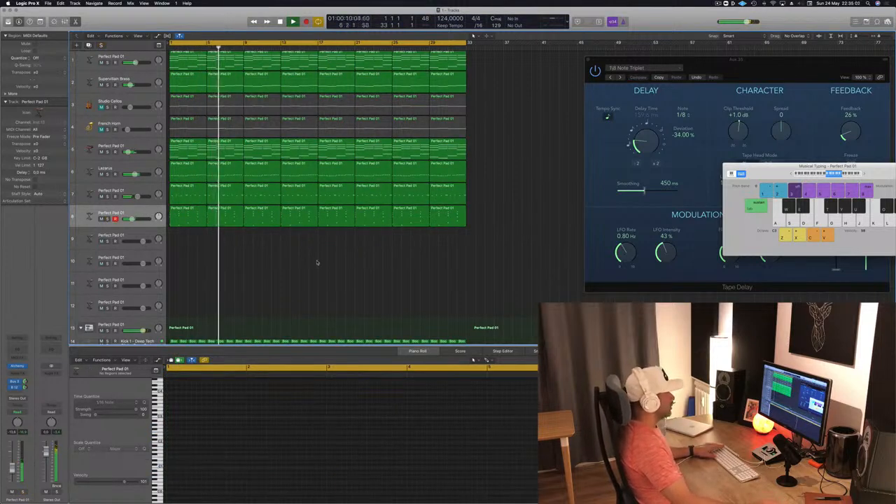
click(717, 4)
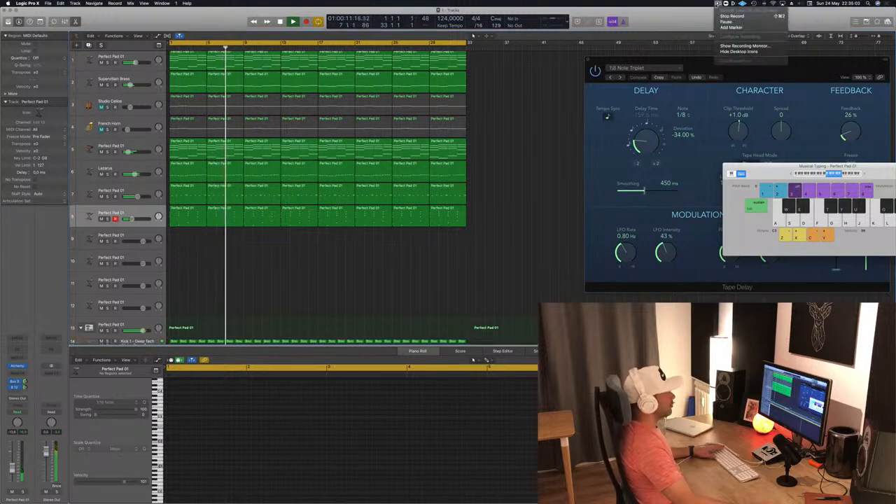
click(521, 208)
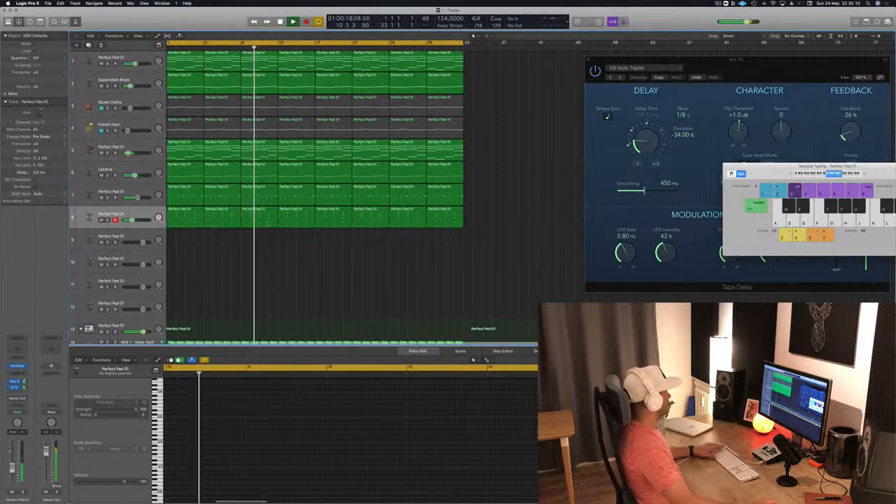
- Briefly solo the Perfect Pad 01 track 5, mute it along with track 1, and select the Supervillain Brass track
click(106, 152)
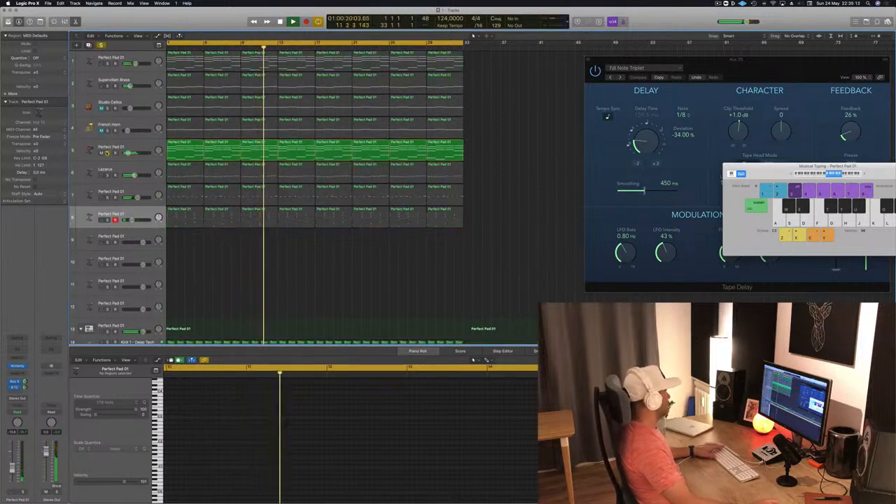
click(106, 153)
click(101, 152)
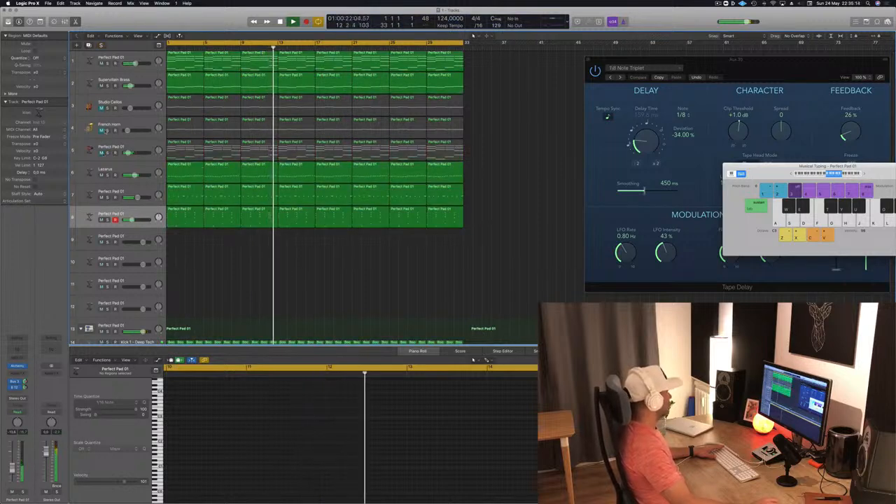
scroll(99, 85, up, 1)
click(101, 66)
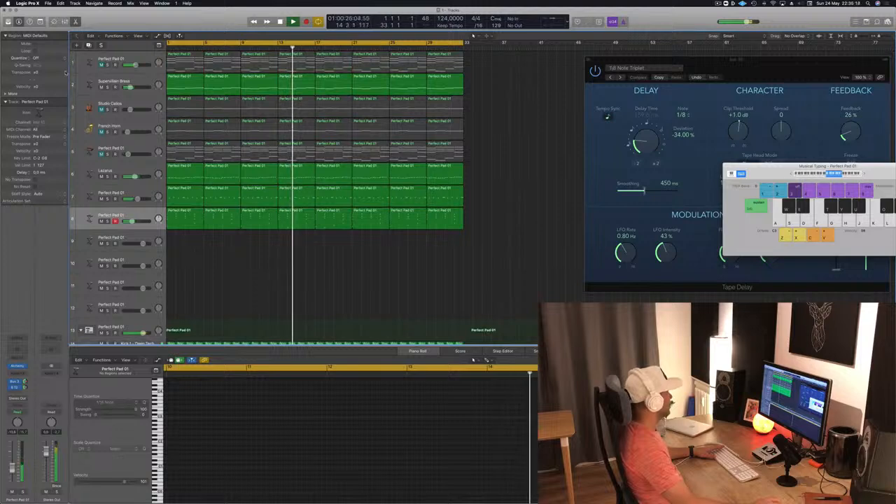
click(132, 80)
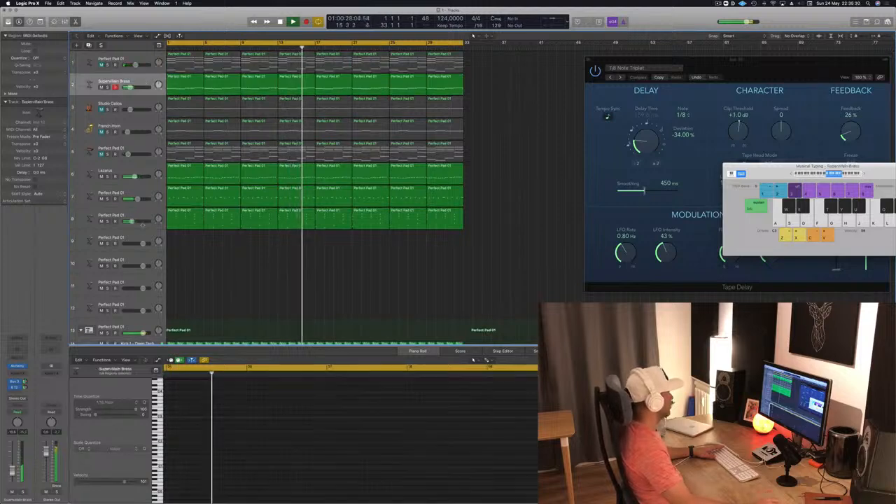
- Compare the mix with Perfect Pad 01 track 8 muted and unmuted, and inspect that track's Alchemy sound
click(101, 221)
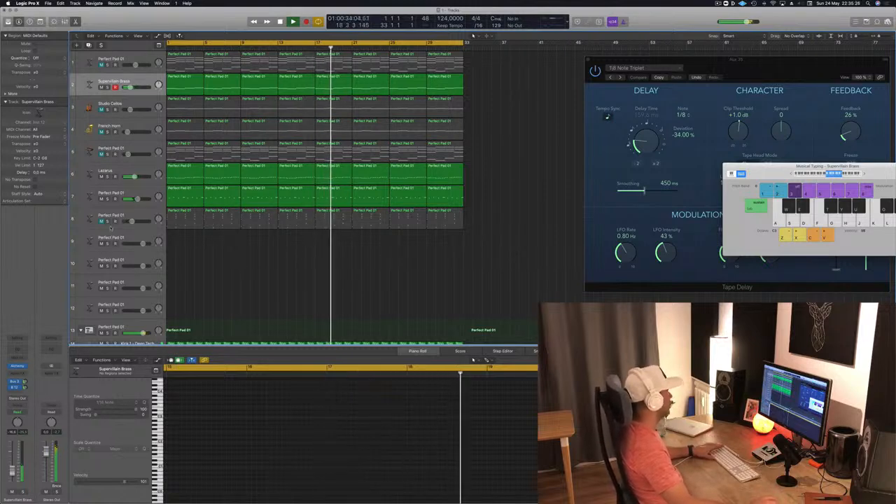
click(100, 221)
click(115, 217)
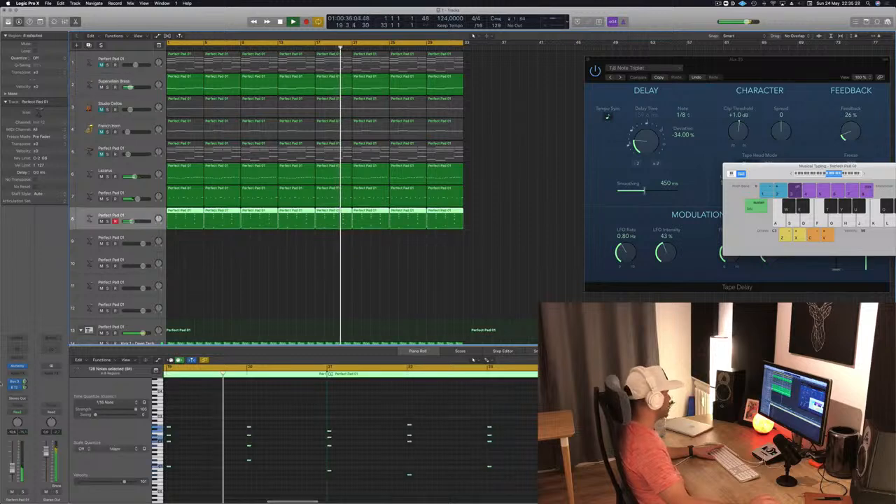
click(16, 365)
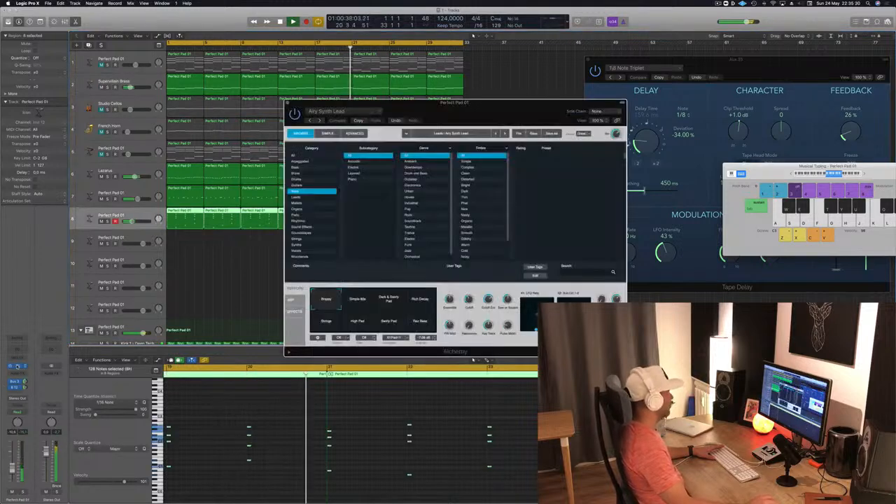
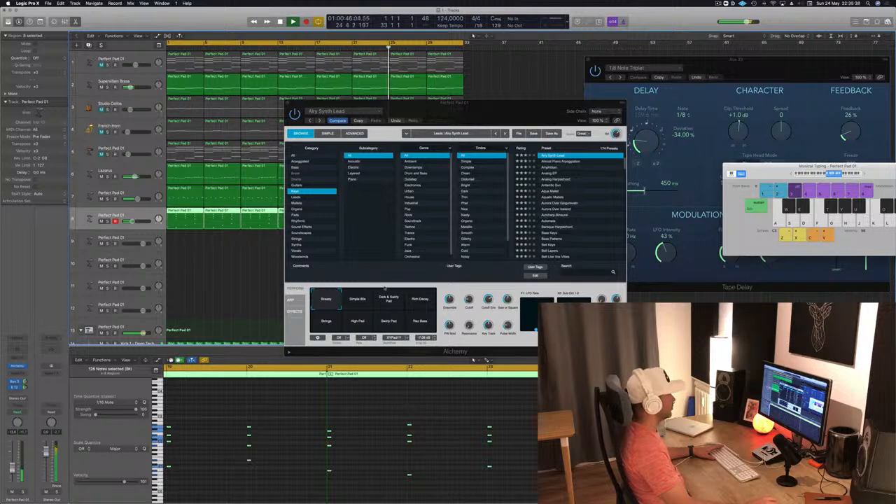
click(287, 103)
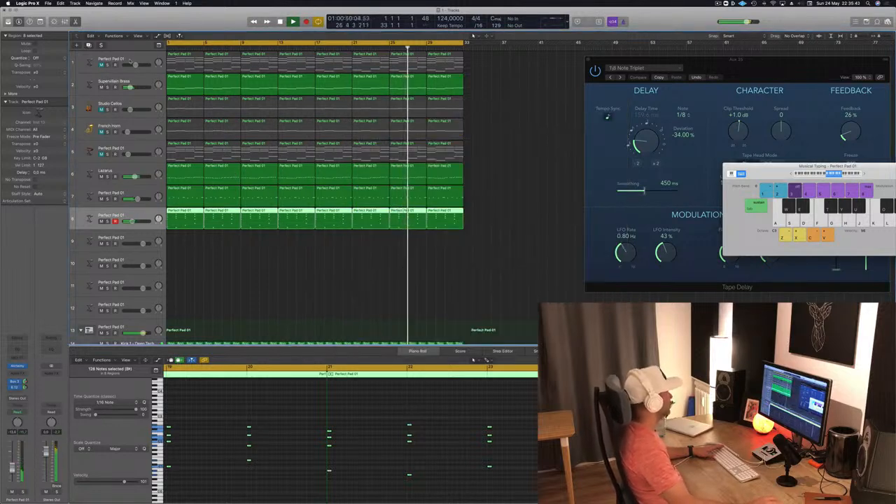
- Select the first Perfect Pad 01 track and unmute it, keeping its name
click(121, 61)
key(m)
double_click(115, 59)
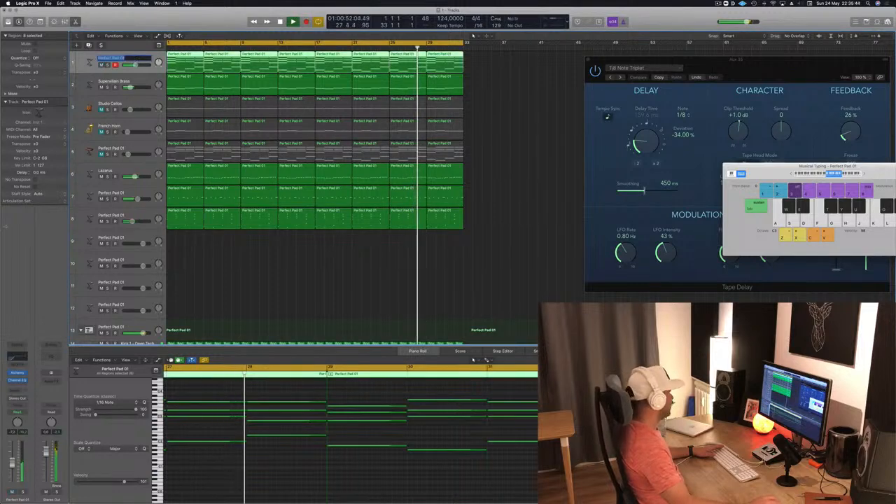
click(86, 59)
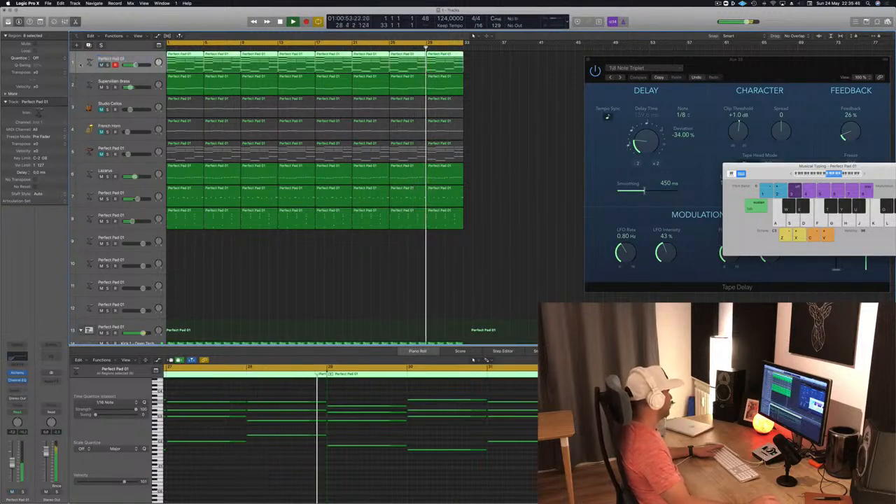
- Show the Smart Controls for the first track, insert a Compressor on it, and move the plug-in window over the arrangement
key(b)
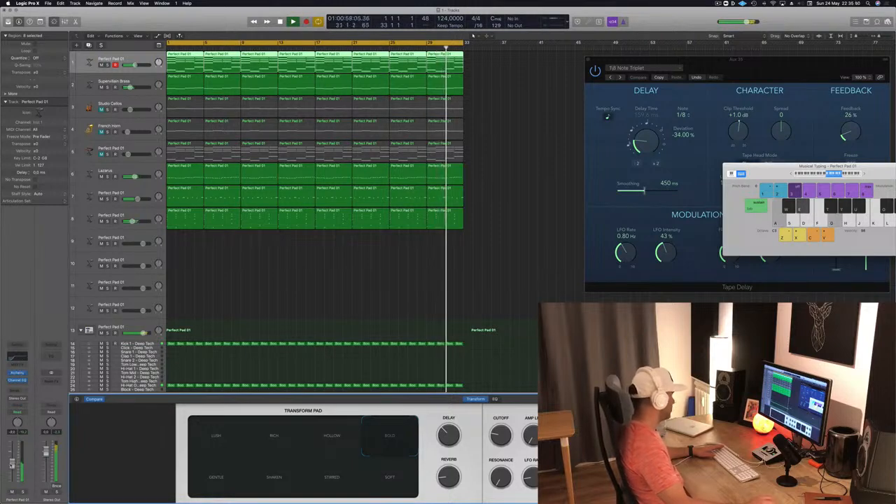
click(17, 385)
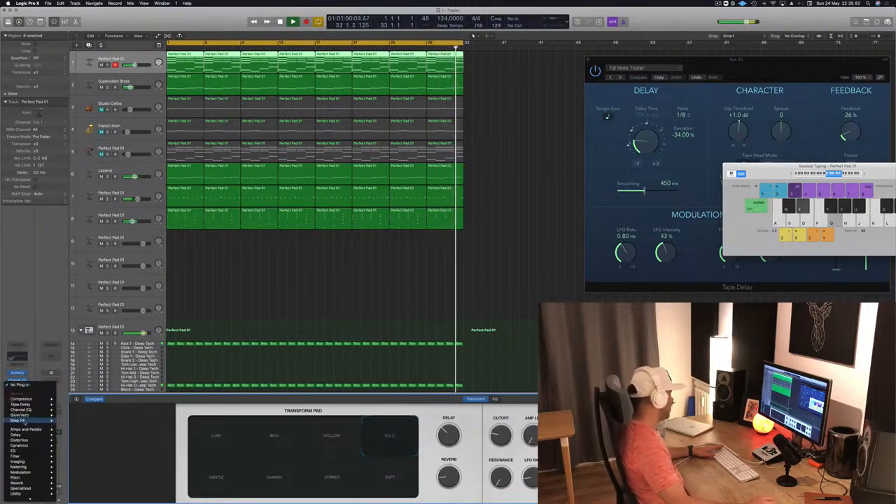
click(69, 399)
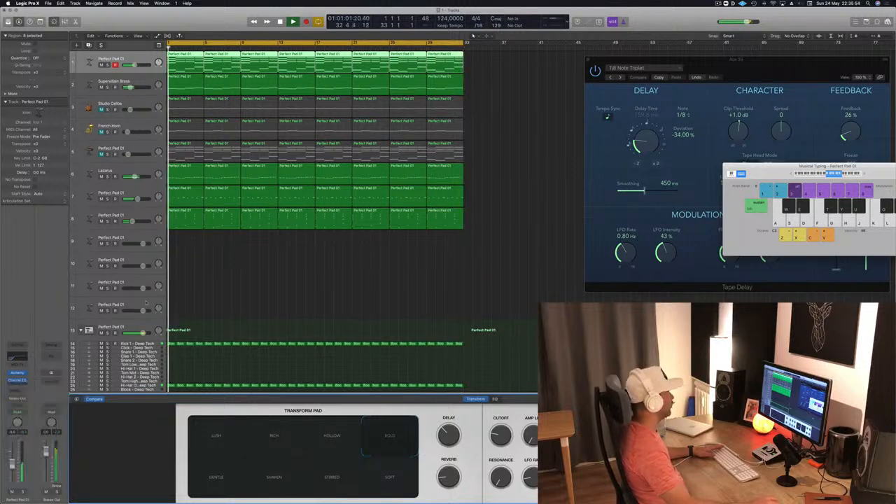
drag(151, 21, 383, 64)
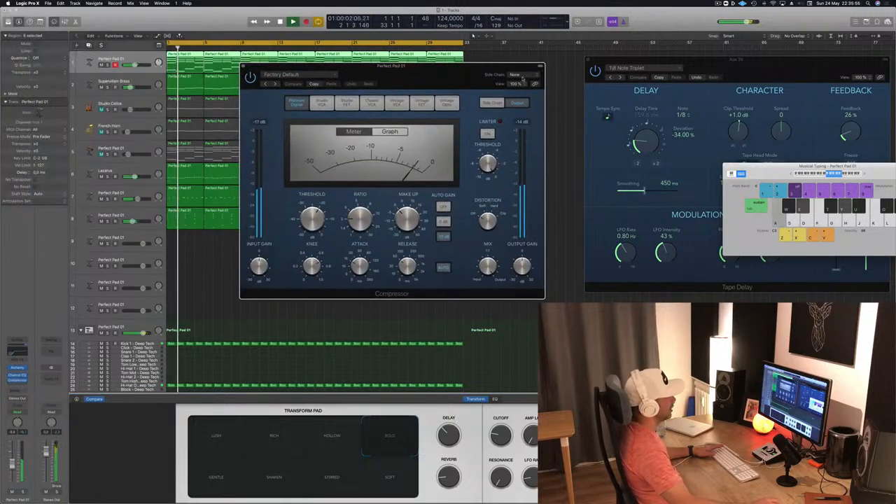
- Set the Compressor's side chain to Bus 11 (SIDECHAIN) and adjust its threshold and ratio on the first pad track
click(515, 74)
mouse_move(522, 95)
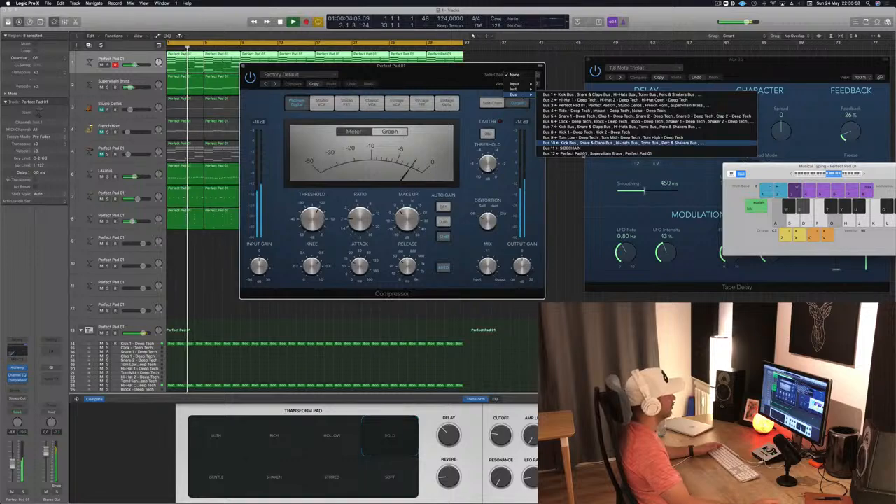
click(566, 147)
drag(314, 219, 316, 231)
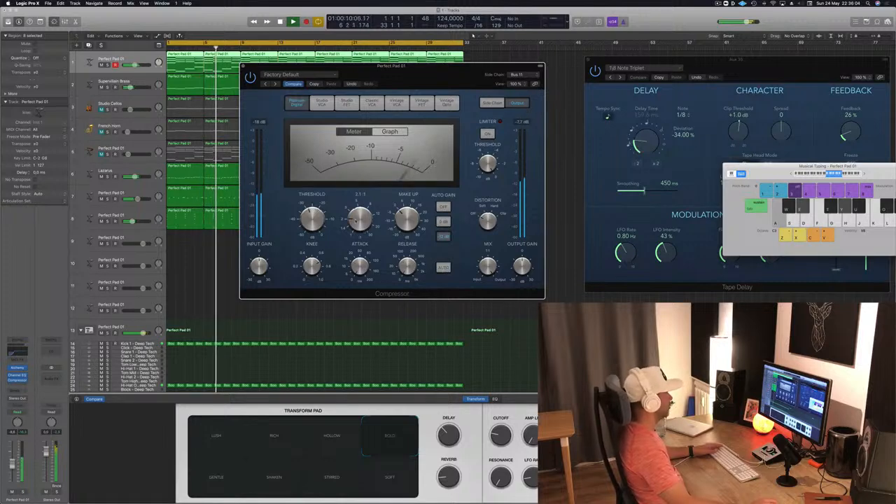
drag(358, 212, 359, 202)
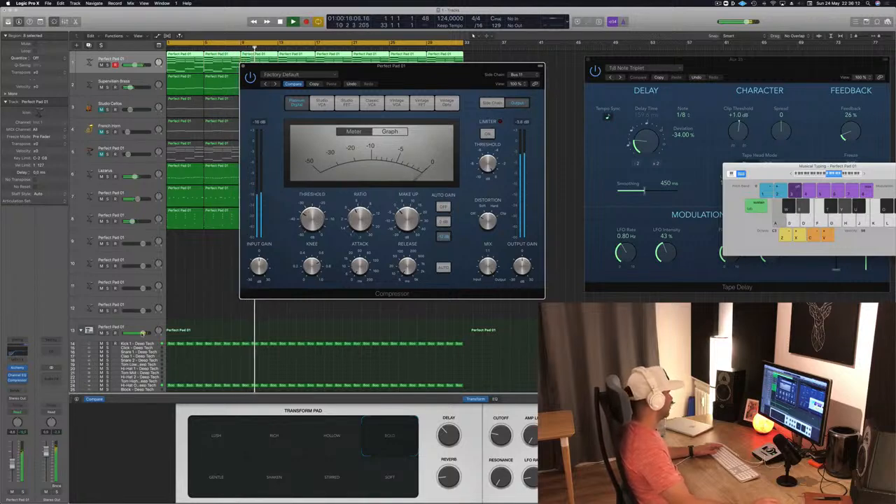
- Lower the first Perfect Pad 01 track's volume, add a send to Bus 3, and close the Compressor window
drag(12, 464, 12, 472)
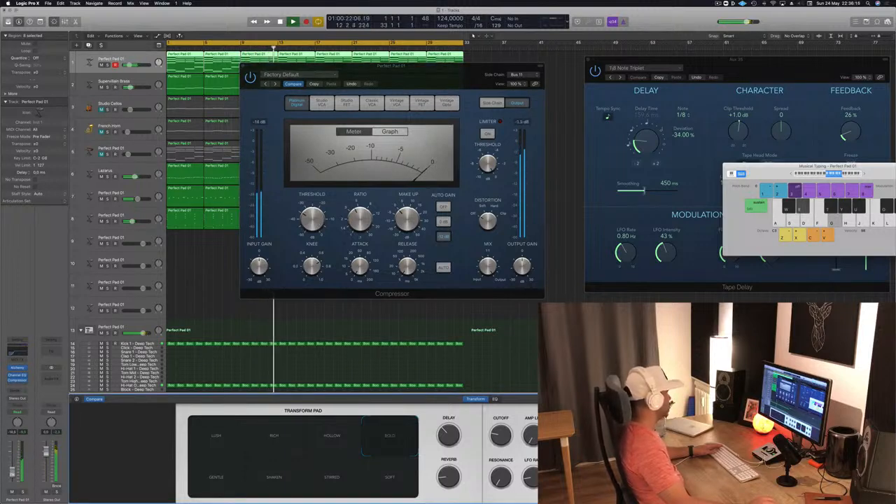
click(13, 390)
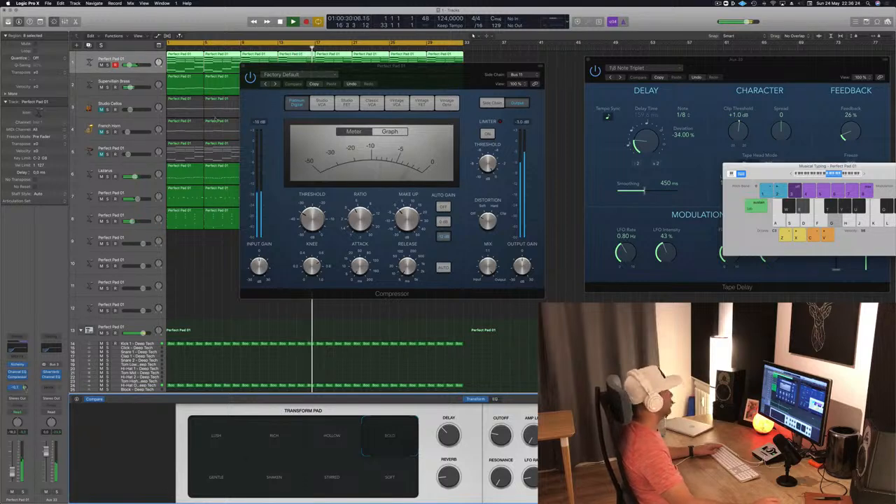
click(243, 66)
click(218, 301)
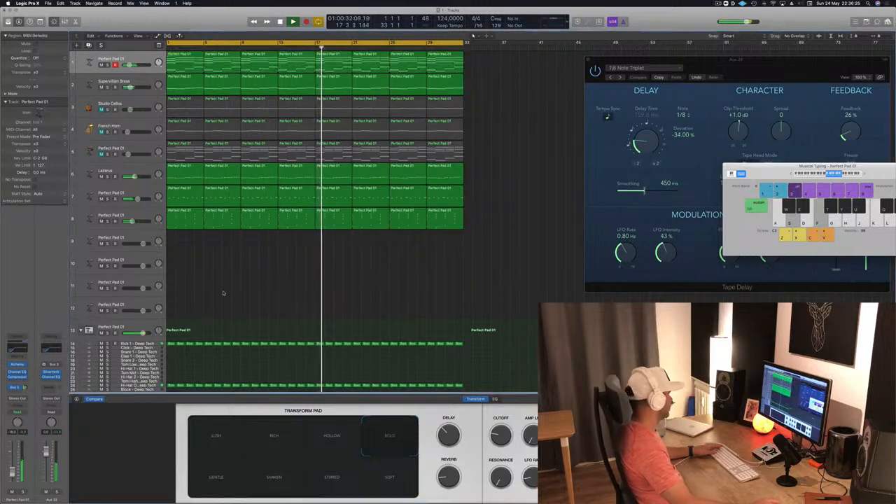
- Check the SilverVerb settings on the Bus 3 reverb aux and close the plug-in window
click(54, 373)
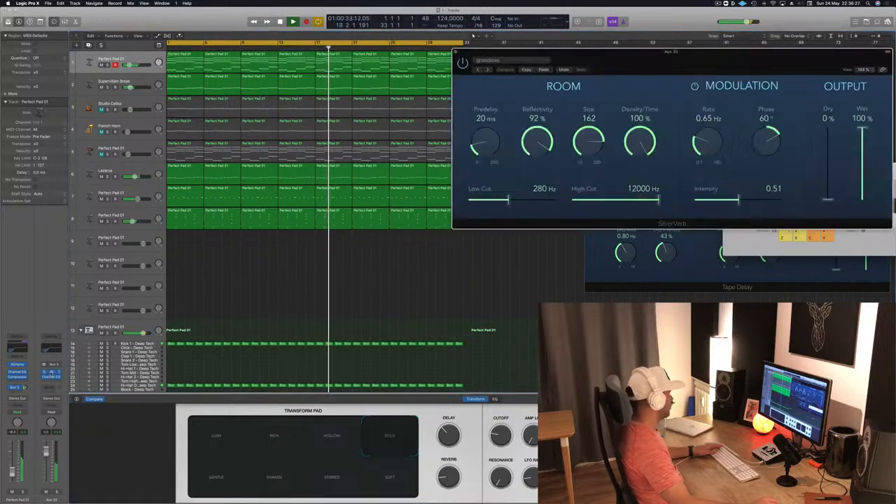
click(53, 373)
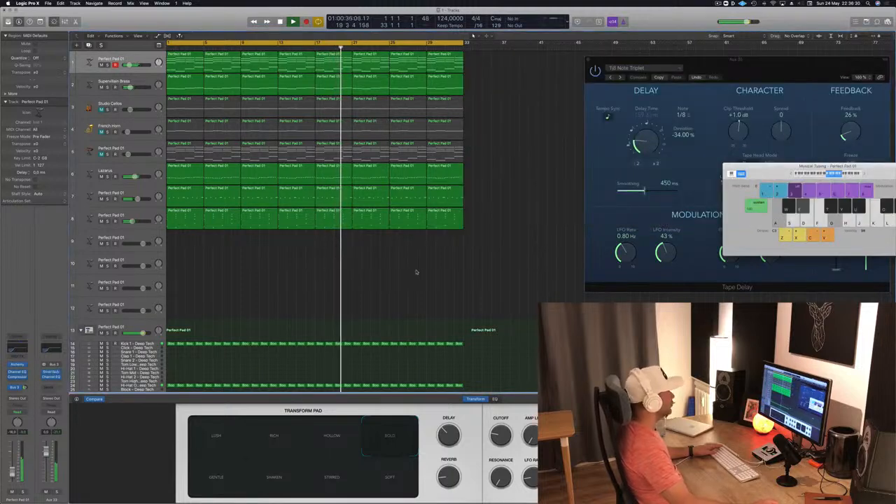
scroll(314, 228, down, 2)
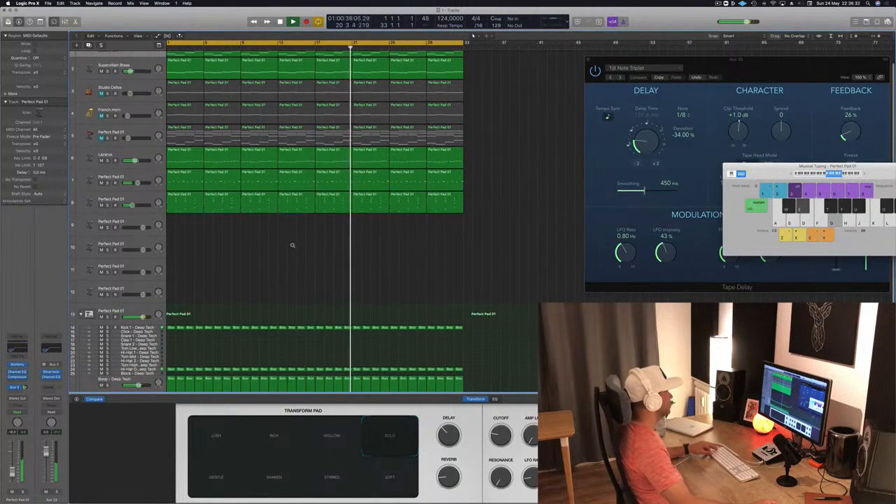
scroll(272, 249, up, 2)
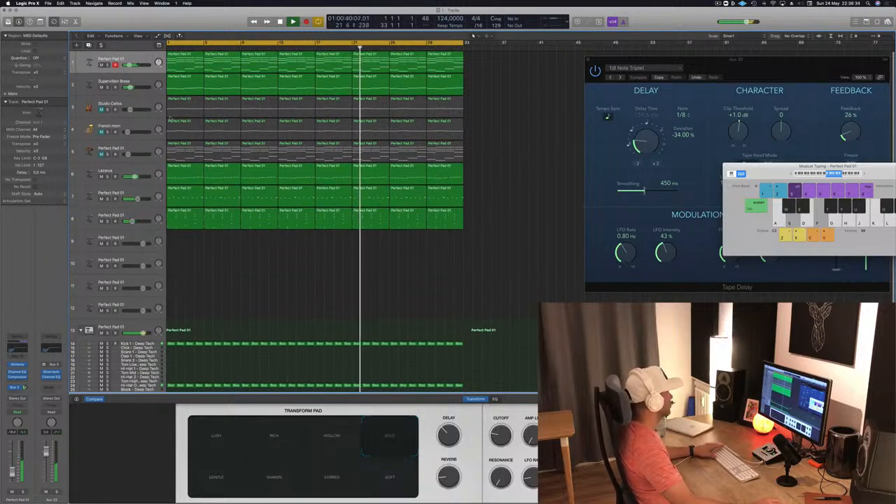
- Unmute the Studio Cellos track and insert a Channel EQ with a low cut at 405 Hz, 24 dB/Oct
click(123, 112)
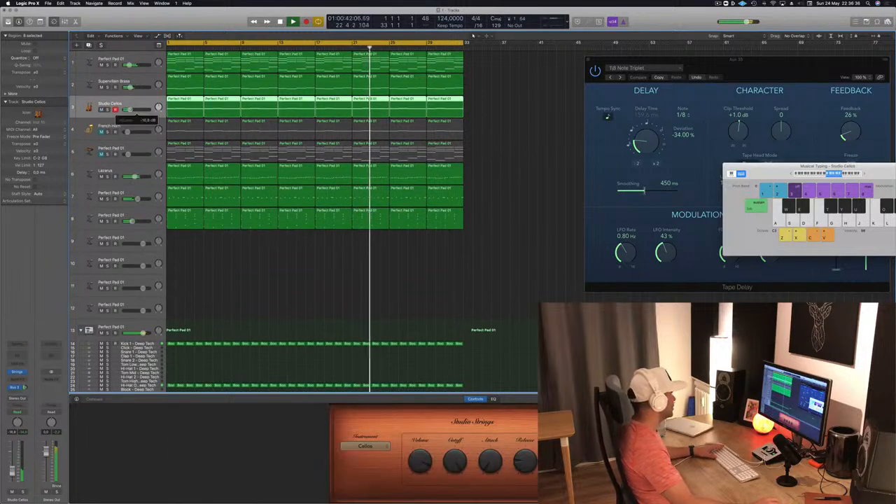
click(17, 355)
click(44, 51)
drag(31, 137, 227, 140)
- Add a send from Studio Cellos to Bus 12, the Tape Delay aux, and close the Channel EQ window
click(16, 387)
mouse_move(32, 401)
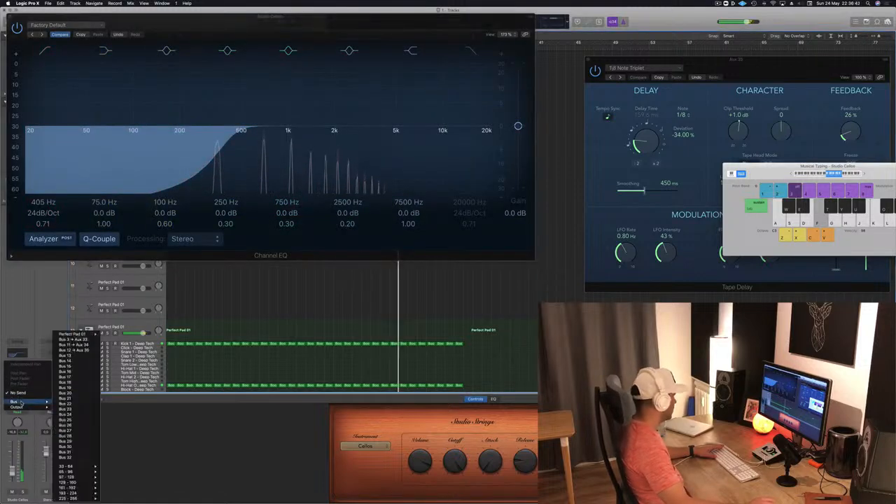
click(85, 350)
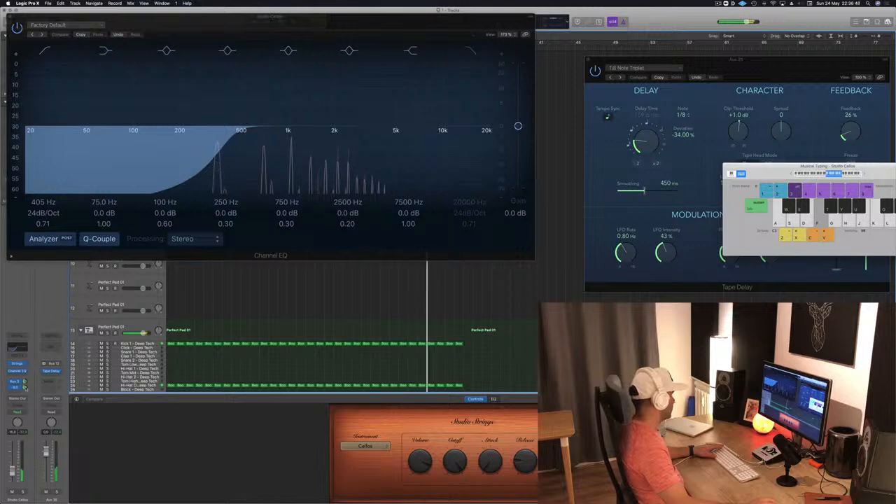
click(10, 15)
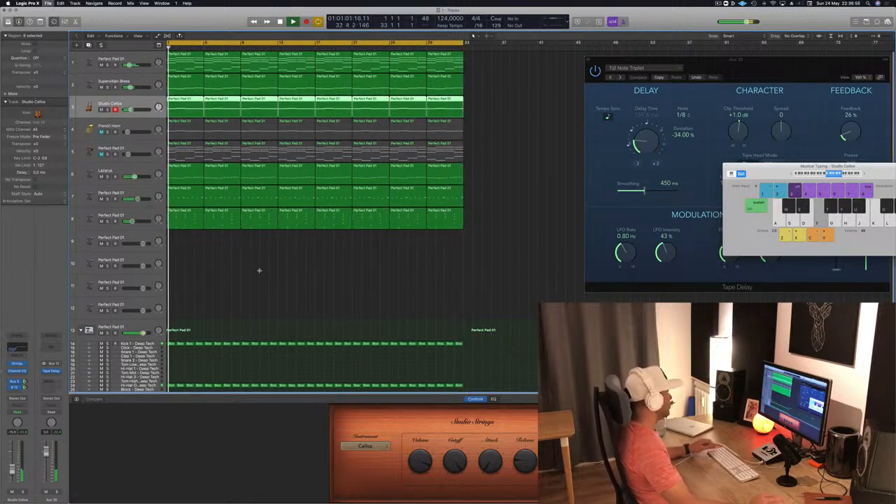
- Mute the first Perfect Pad 01 track and create a new track with the same settings as Perfect Pad 01 track 8
key(super+Right)
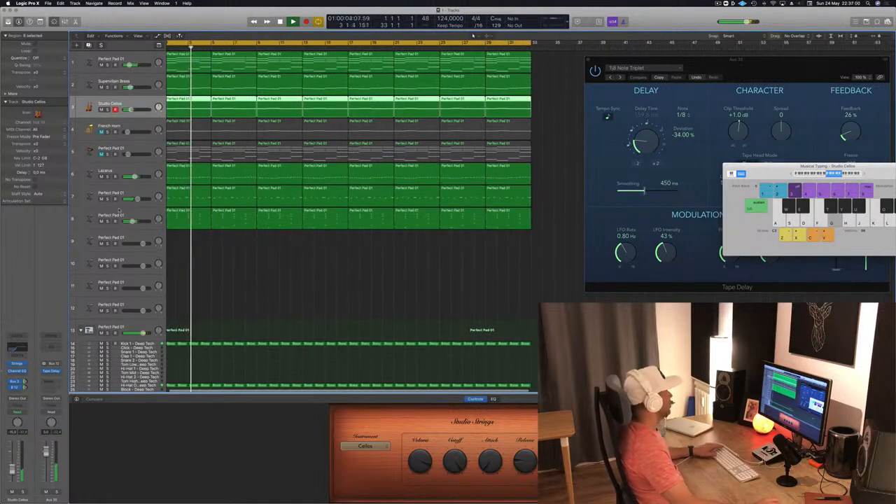
click(93, 219)
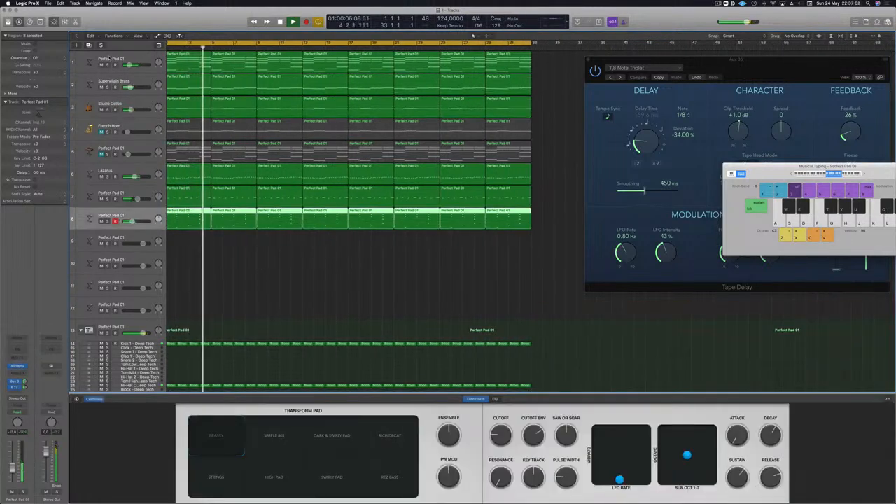
click(101, 64)
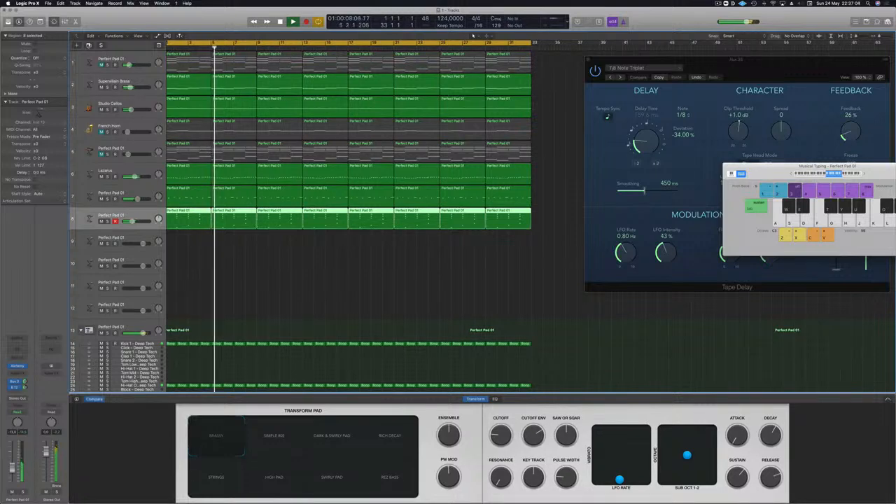
key(super+d)
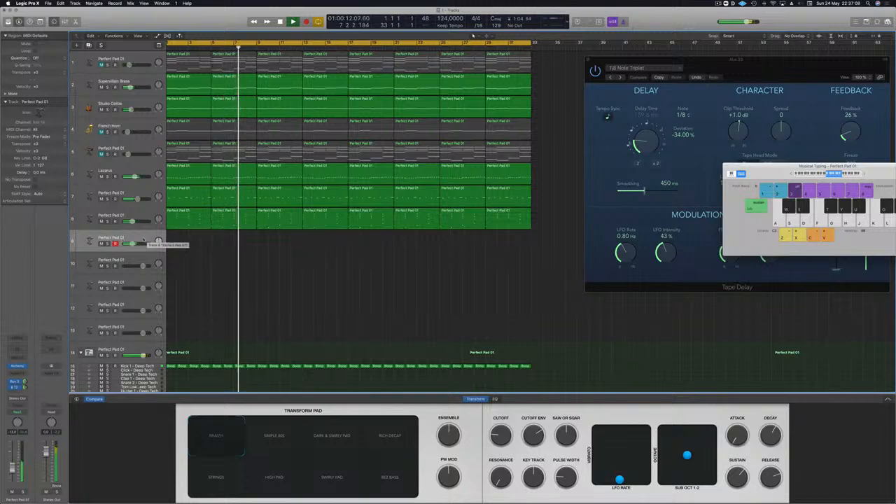
- Open Alchemy on new track 9, audition Grinding Synth Bass from the Leads category, and move the Musical Typing window clear of the browser
click(17, 365)
drag(427, 85, 433, 86)
key(j)
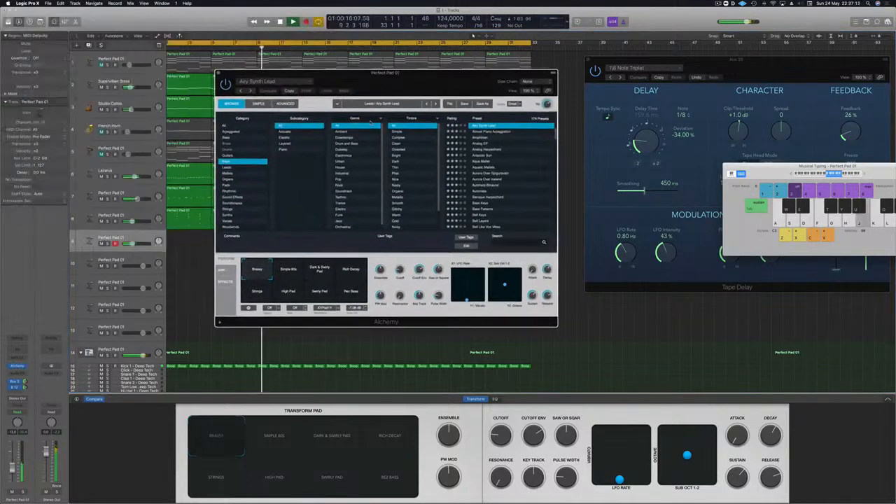
click(231, 168)
scroll(482, 177, down, 8)
click(490, 177)
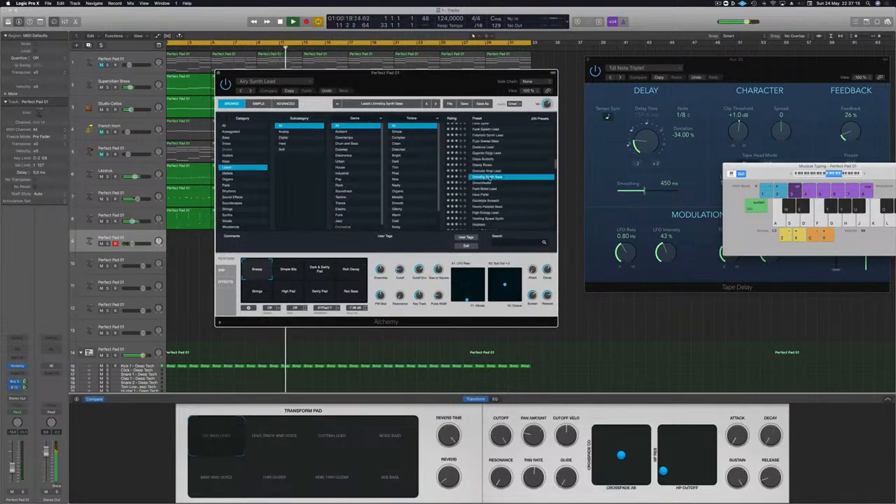
key(j)
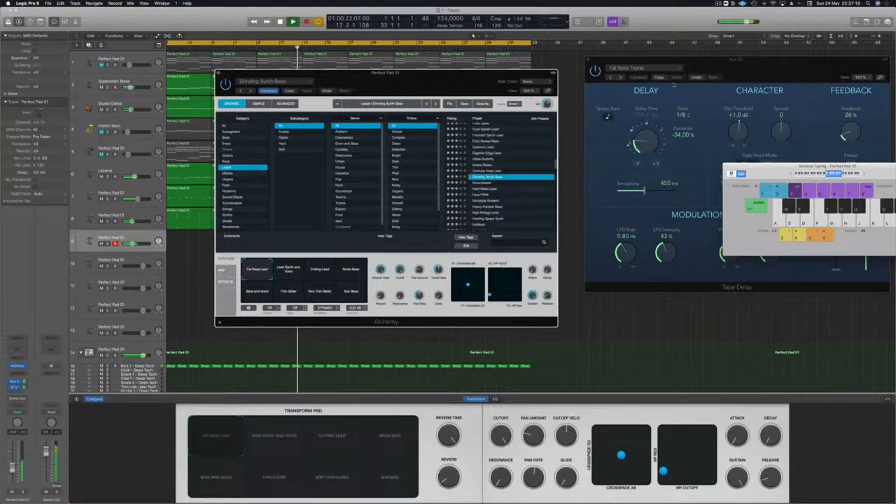
drag(892, 164, 760, 43)
key(k)
key(l)
- Audition the Hard Metal Lead and Hard PWM presets in Alchemy by playing a few notes on each
click(496, 189)
key(k)
key(l)
key(semicolon)
key(h)
click(484, 195)
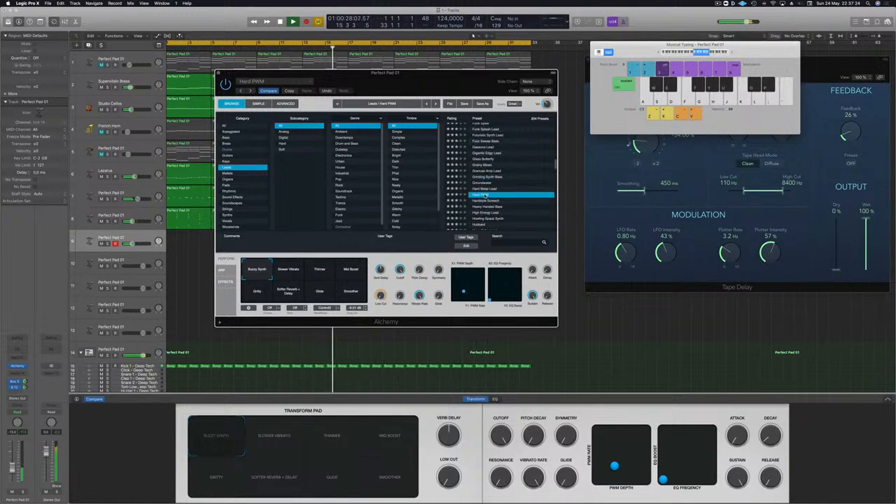
key(l)
key(d)
key(j)
key(d)
- Step through the Alchemy lead presets from Heavy Handed Bass to Huge Echo Lead, auditioning each one
click(489, 208)
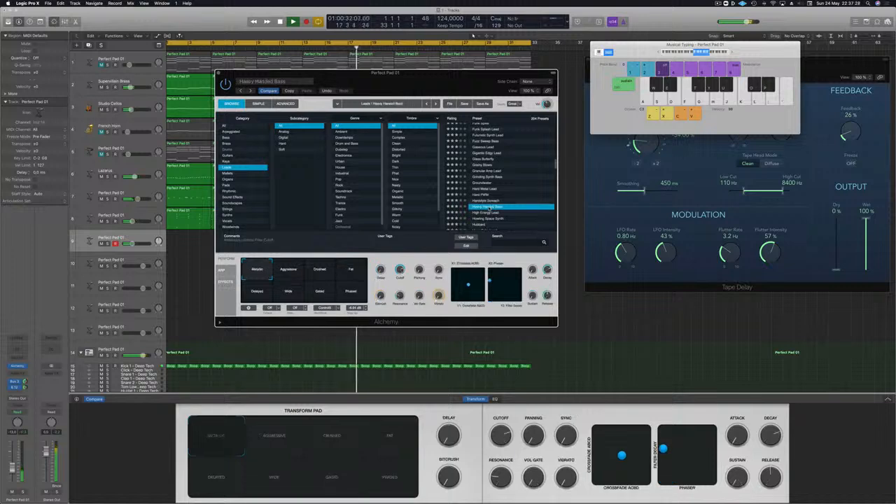
key(Down)
scroll(489, 209, down, 3)
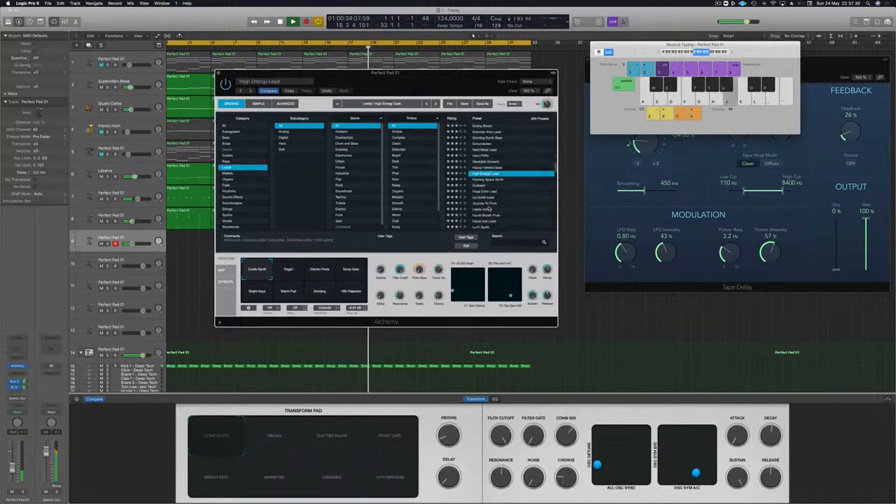
key(Down)
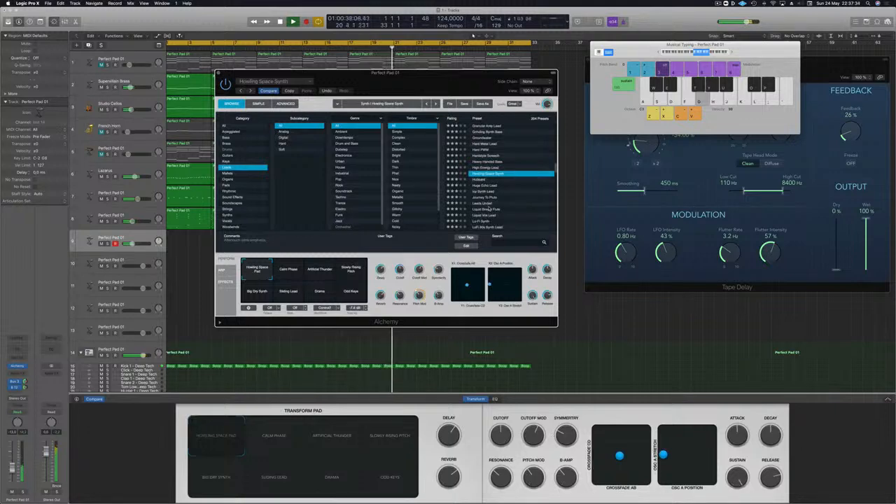
key(Down)
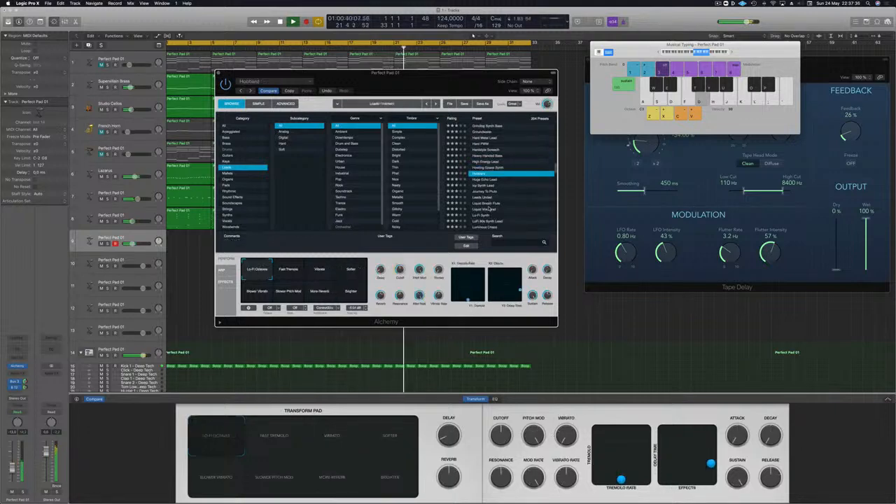
key(Down)
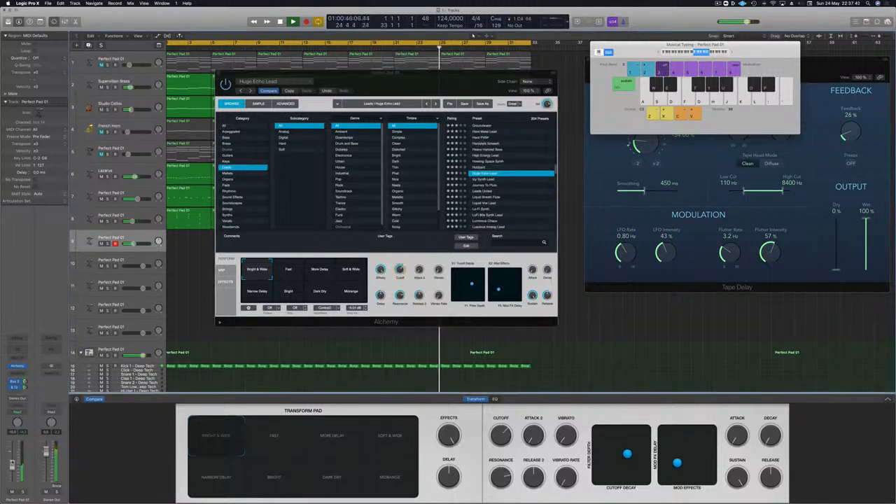
- Try the Fast, More Delay, Soft & Wide and Narrow Delay variations of Huge Echo Lead while playing test notes
click(732, 53)
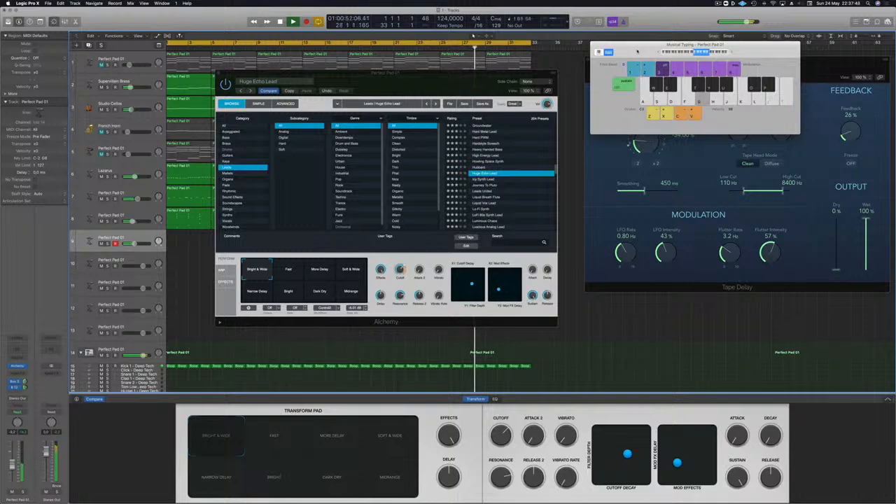
click(294, 271)
click(323, 269)
click(353, 269)
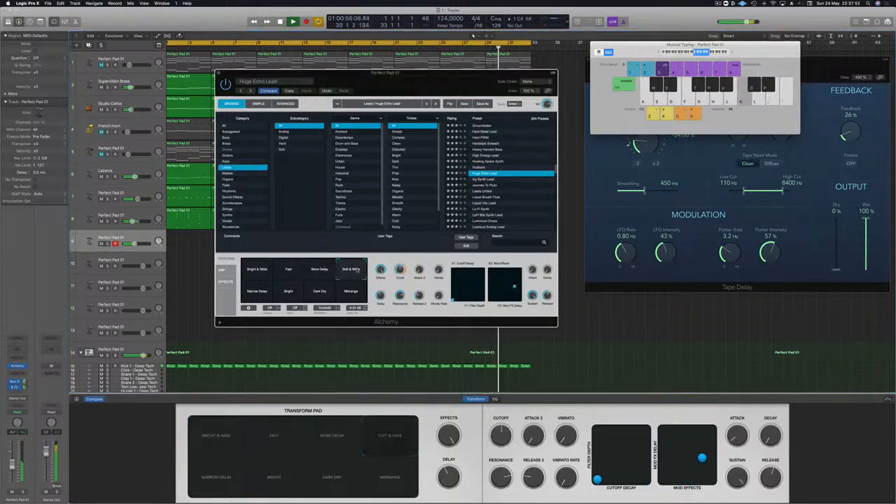
key(apostrophe)
key(l)
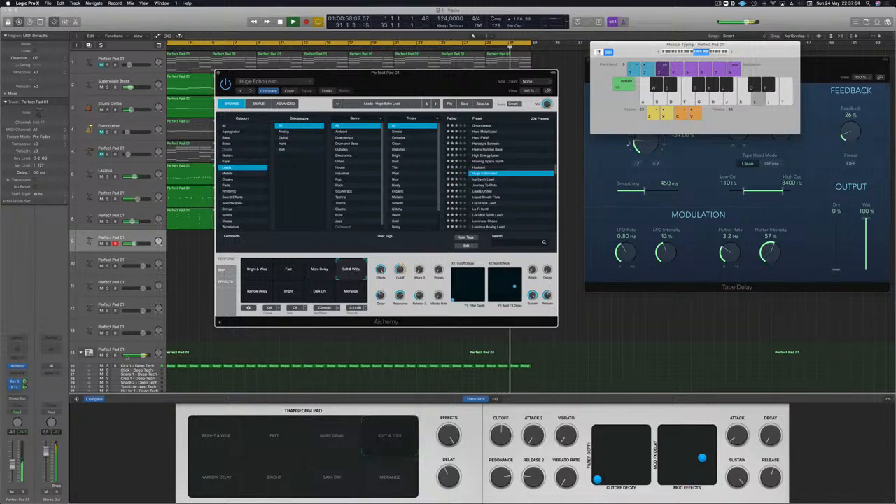
click(242, 295)
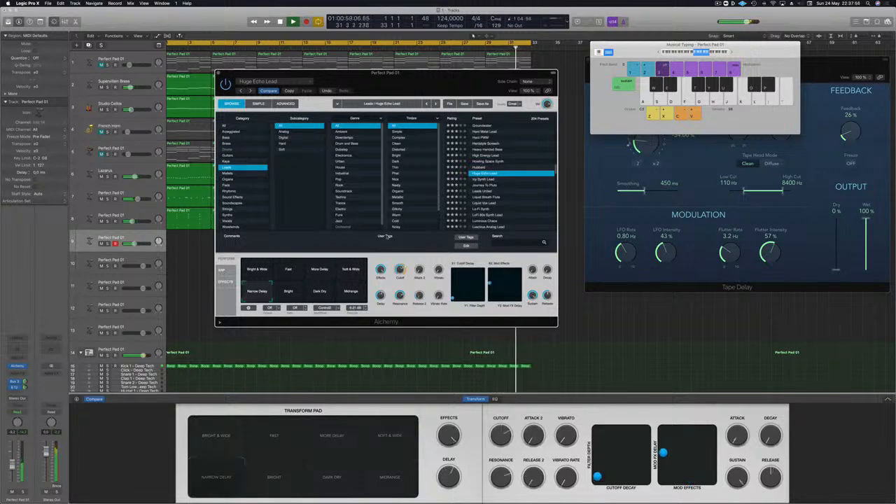
- Audition the Icy Synth Lead and Journey To Pluto presets, and load Leads United on track 9
click(483, 179)
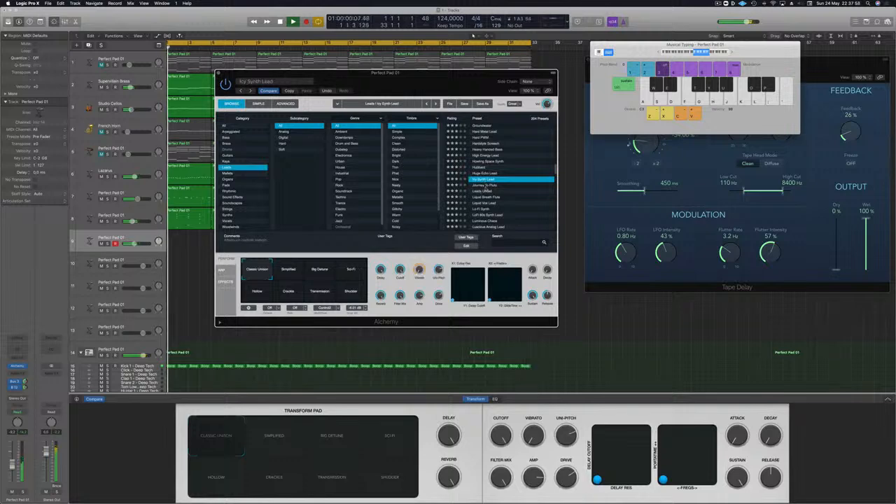
click(485, 185)
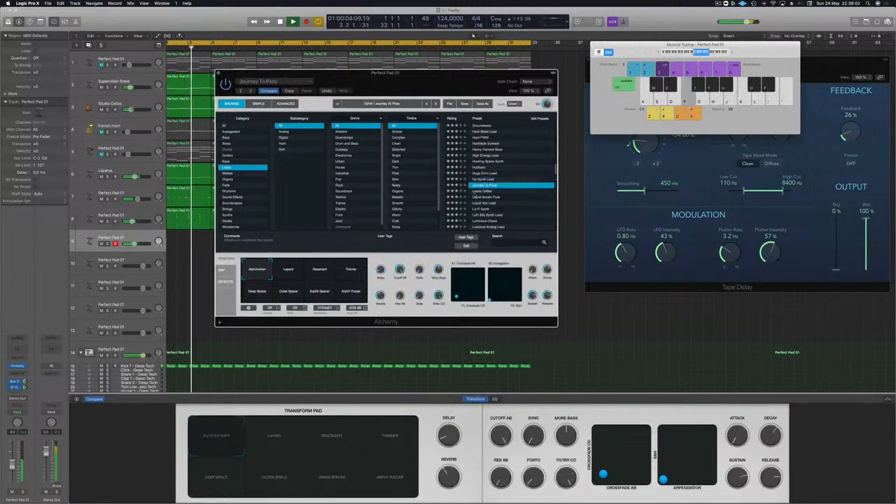
key(h)
key(j)
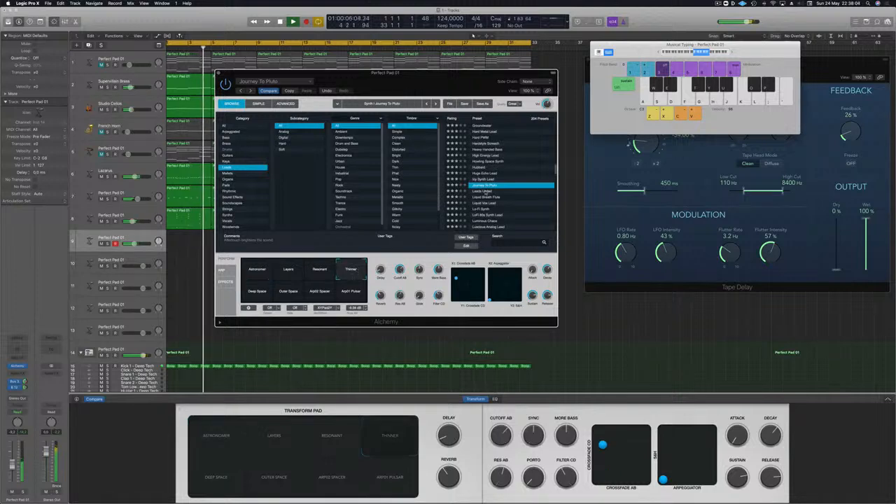
click(485, 192)
key(k)
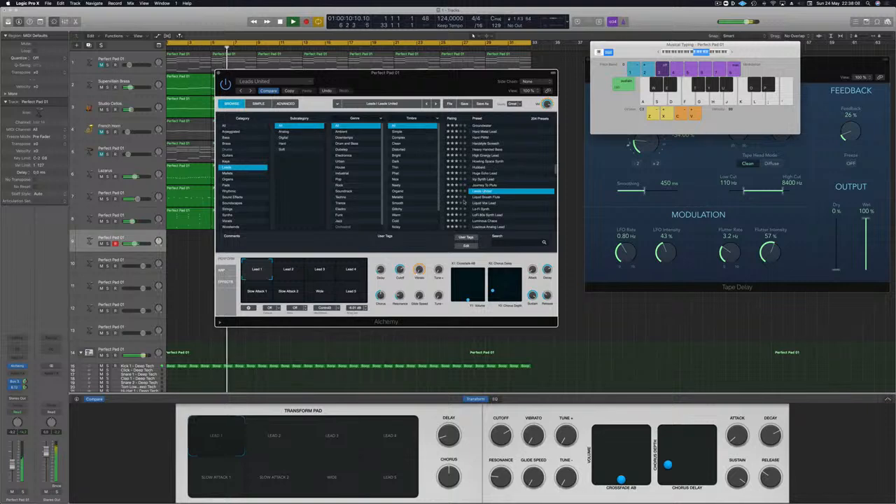
- Lower track 9's volume and step through the Leads United variations from Lead 2 to Slow Attack 2
click(12, 466)
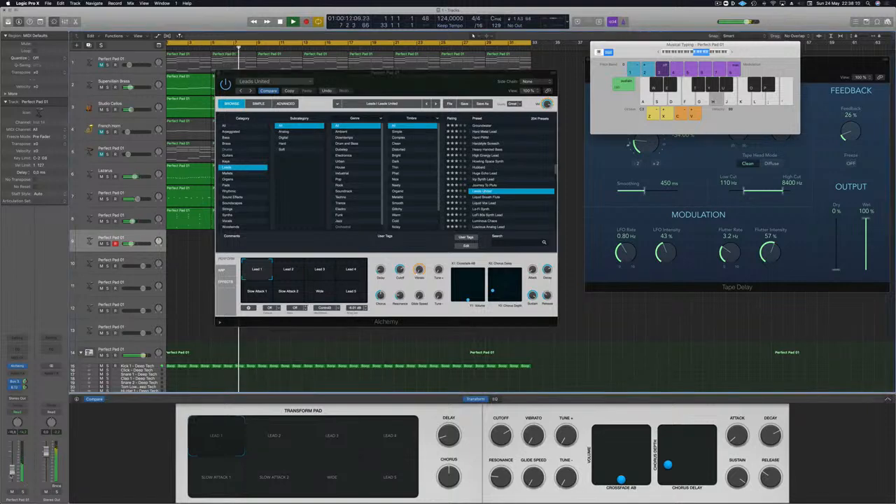
click(287, 273)
click(324, 272)
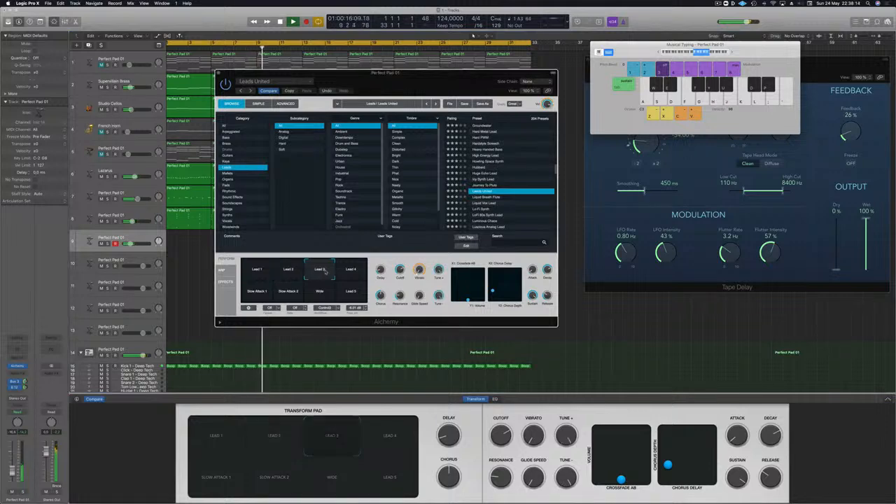
click(360, 274)
click(355, 295)
click(325, 297)
click(287, 297)
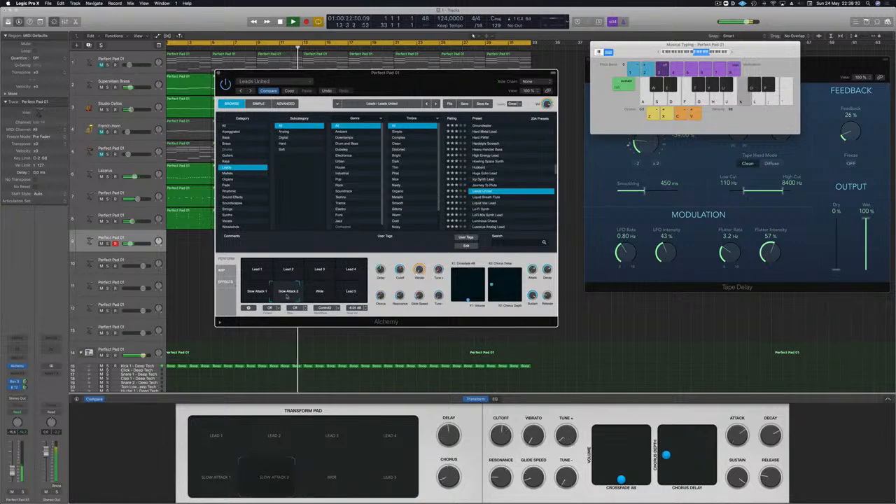
- Compare the Slow Attack 2 and Slow Attack 1 variations of Leads United by playing test notes
key(h)
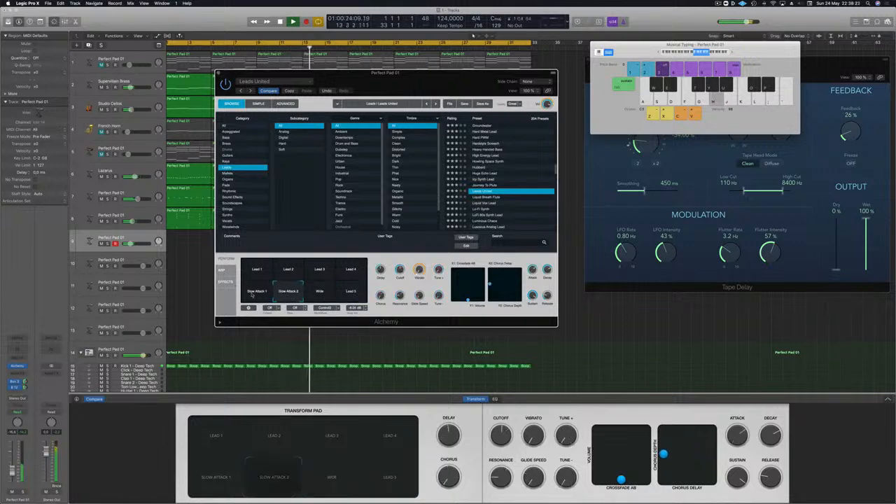
key(f)
click(252, 295)
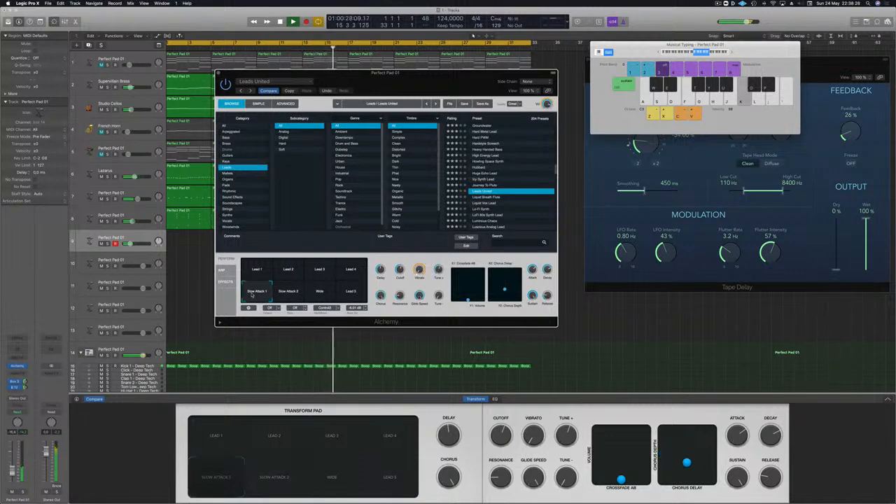
key(apostrophe)
key(semicolon)
key(l)
key(k)
click(278, 293)
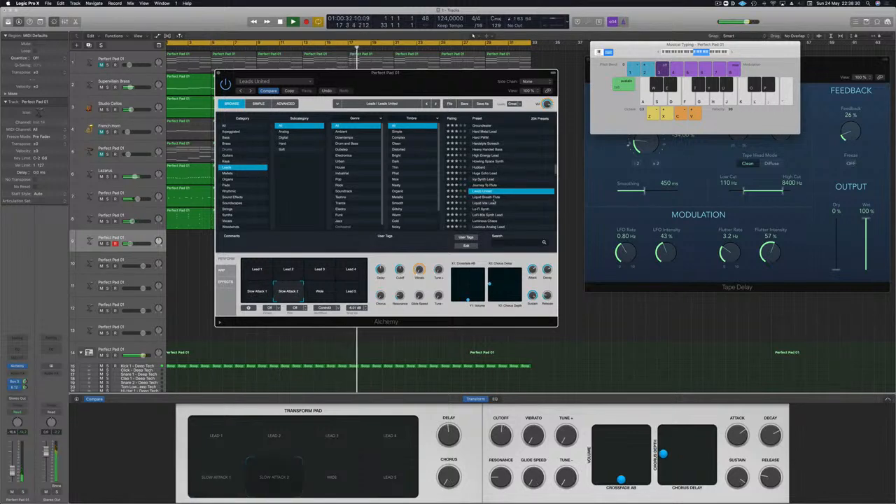
- Load the Liquid Breath Flute preset and raise track 9's volume while playing test notes
key(Down)
key(j)
key(l)
key(g)
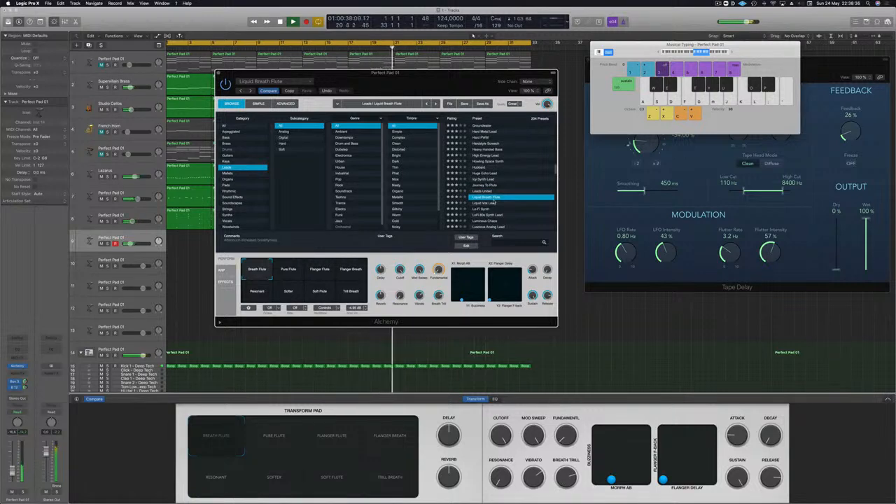
drag(12, 473, 12, 463)
key(d)
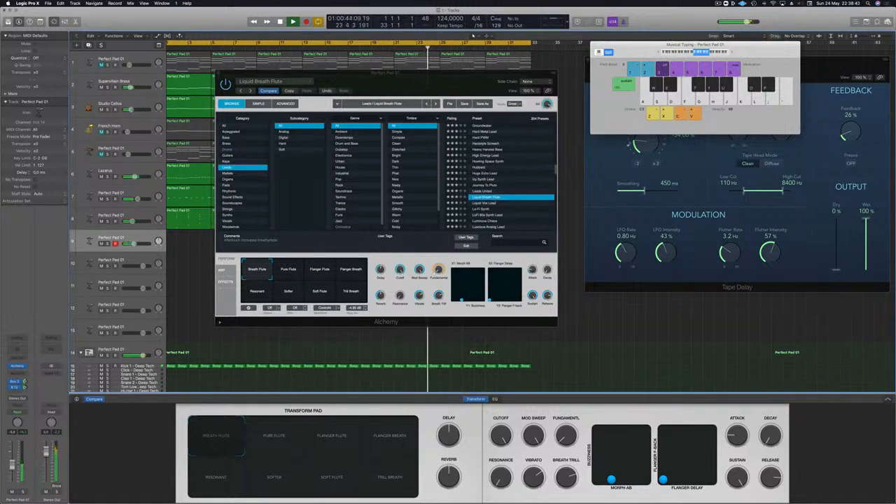
- Try the Pure Flute, Flanger Breath, Flanger Flute, Resonant and Softer variations while adjusting the Bus 12 send and track volume
click(284, 270)
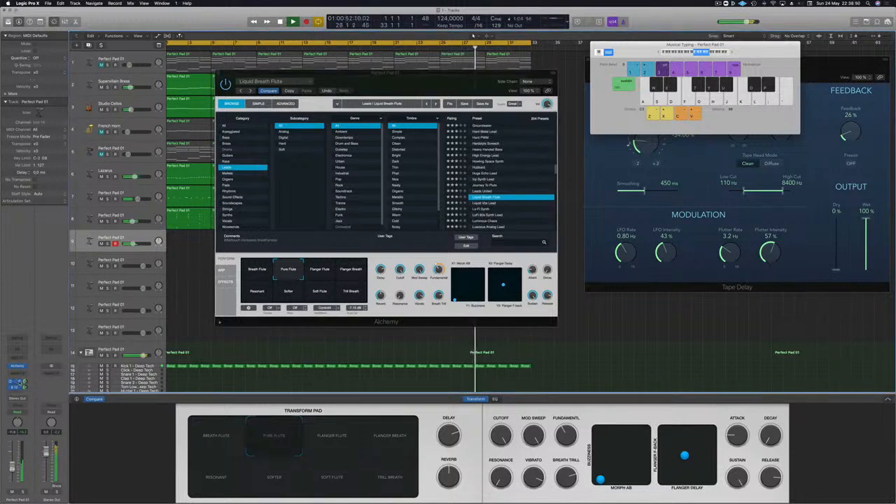
drag(24, 389, 25, 392)
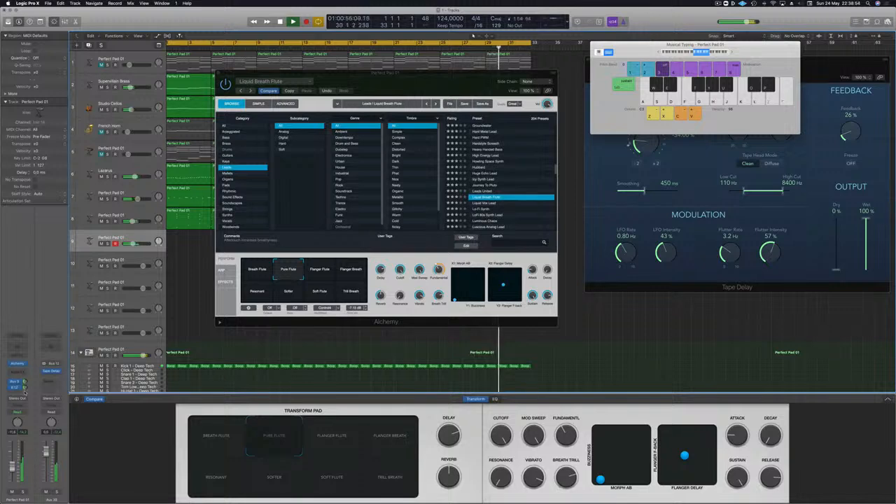
click(337, 276)
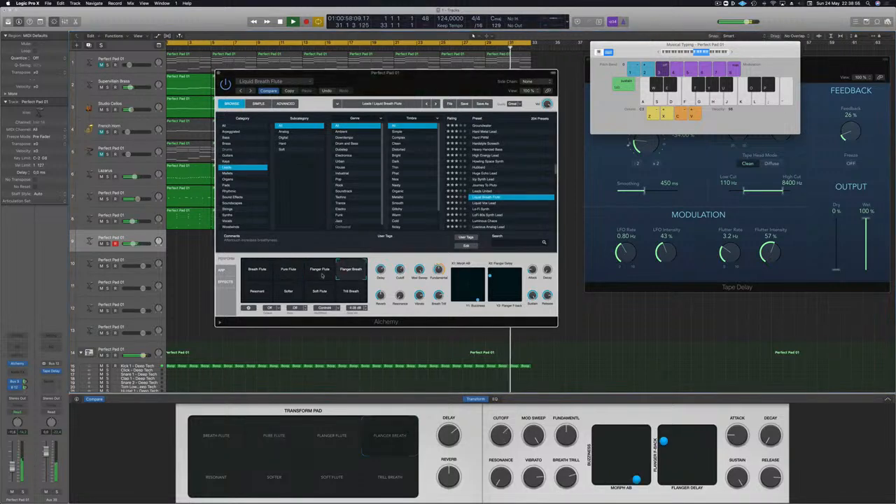
click(322, 276)
click(249, 295)
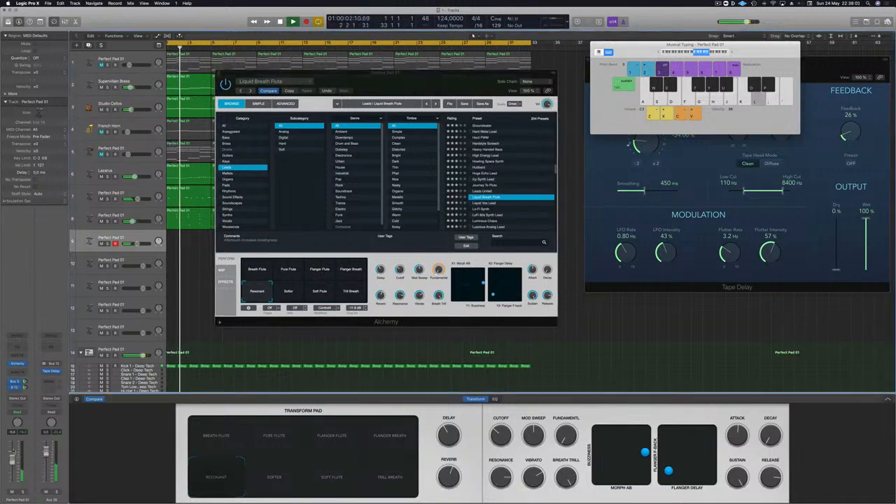
click(288, 291)
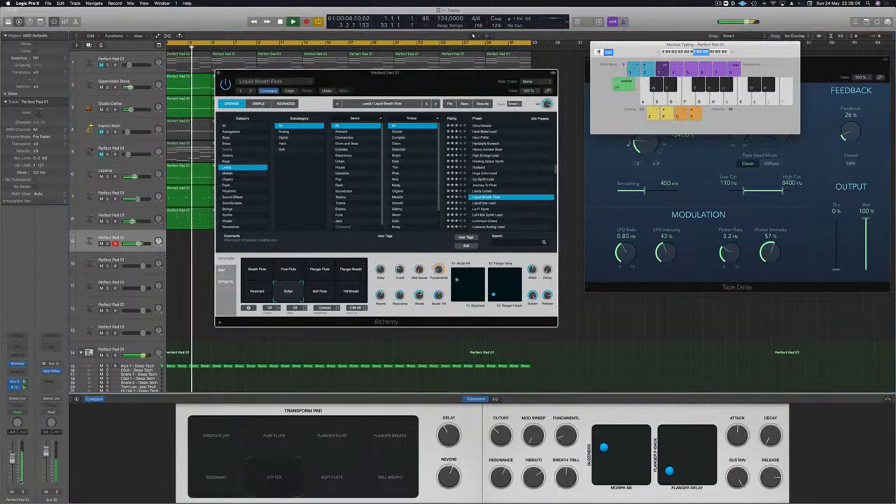
drag(11, 461, 10, 473)
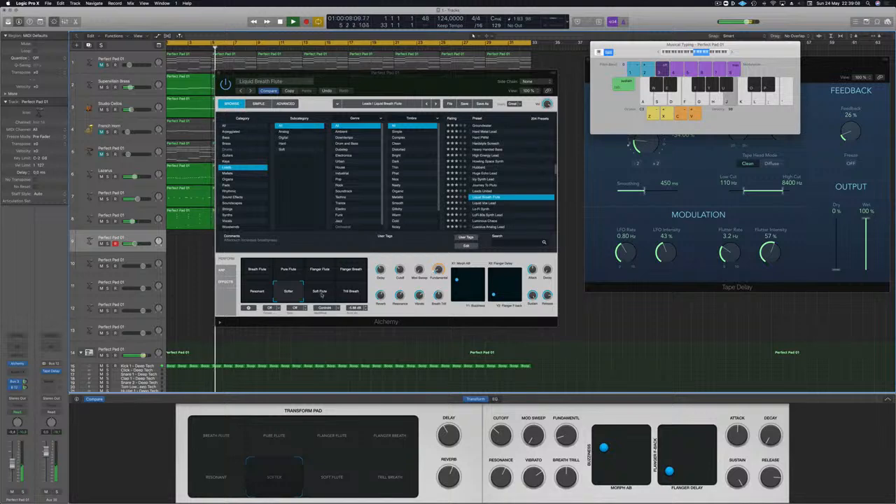
- Audition the Soft Flute, Trill Breath and Breath Flute variations with a few played notes
click(322, 294)
key(l)
click(344, 291)
click(253, 270)
key(l)
key(h)
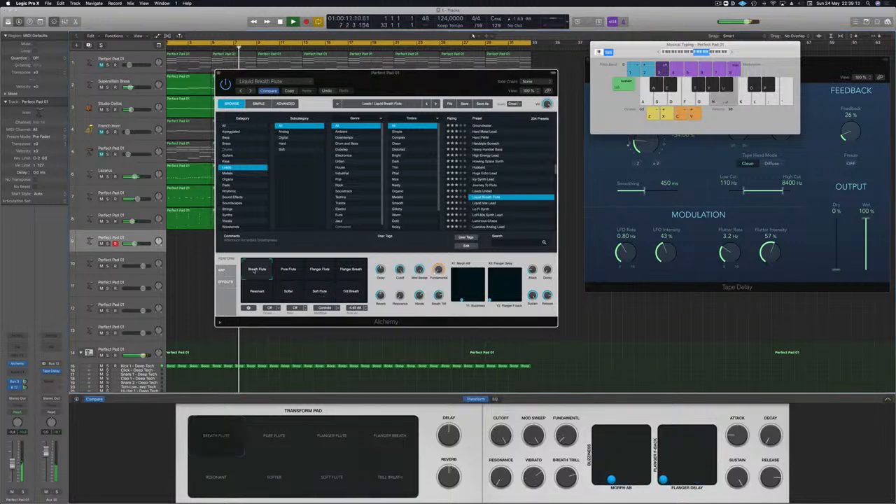
key(g)
key(f)
- Switch to the Pure Flute variation and improvise a melody over the playing track
click(288, 270)
key(k)
key(j)
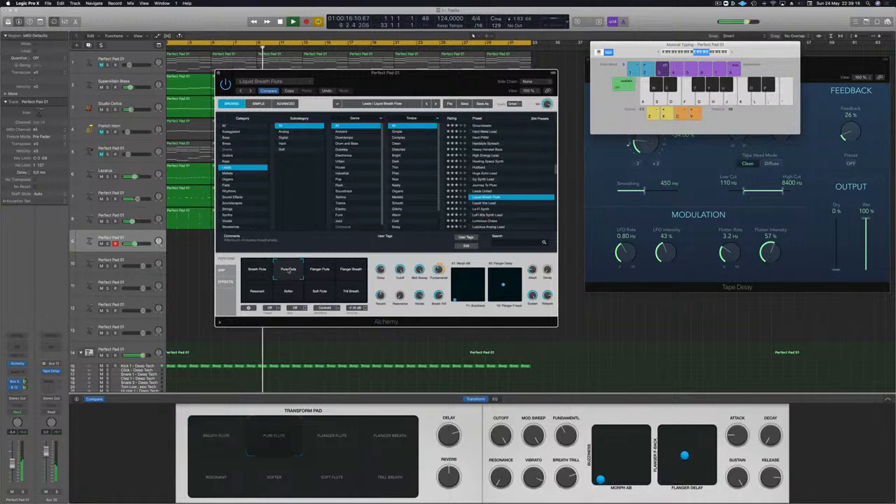
key(semicolon)
key(apostrophe)
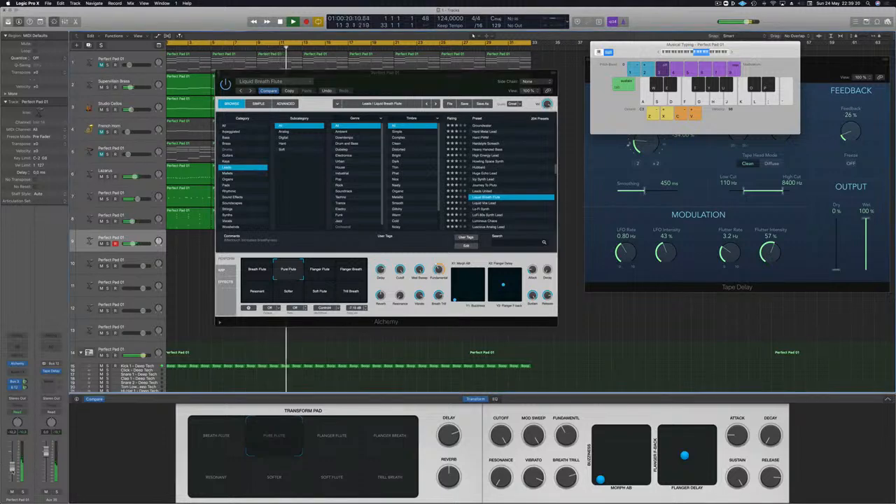
key(l)
key(k)
key(semicolon)
key(k)
key(j)
key(apostrophe)
key(j)
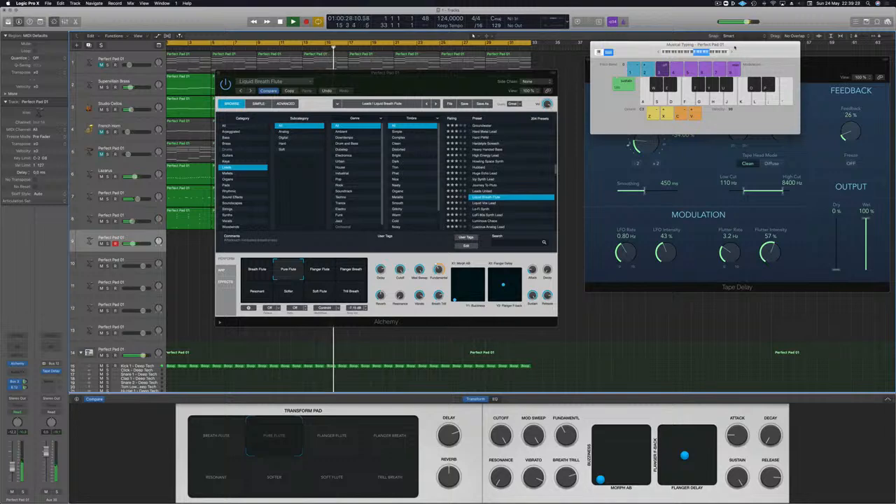
- Raise the Musical Typing range to octave C4 and try melody ideas with Pure Flute
click(732, 54)
key(k)
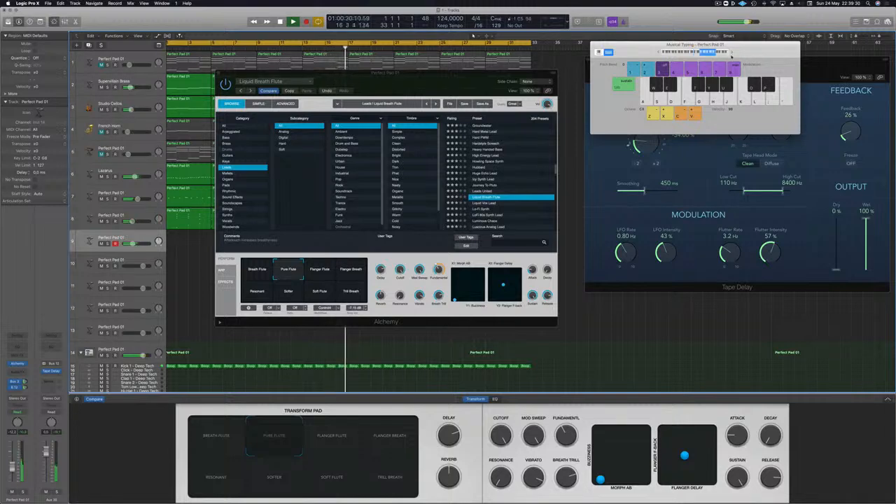
key(j)
key(k)
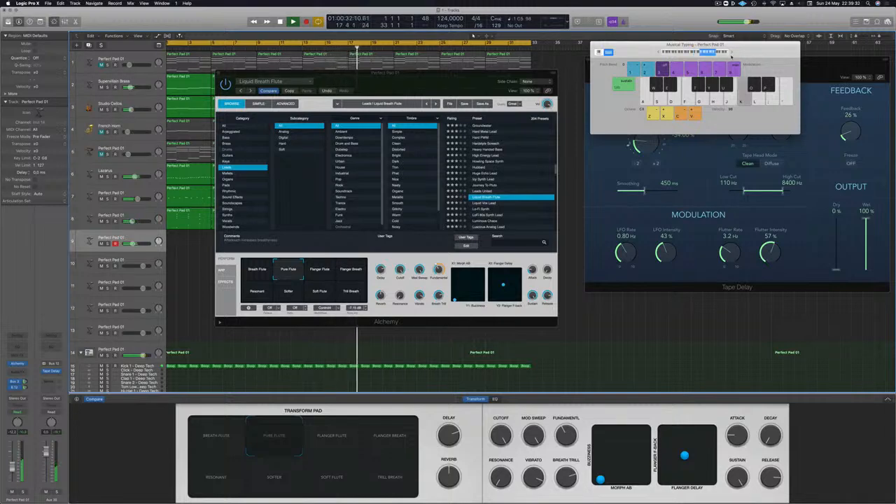
key(d)
key(a)
key(d)
key(a)
key(a)
key(d)
key(d)
key(a)
key(a)
key(s)
key(d)
key(f)
key(k)
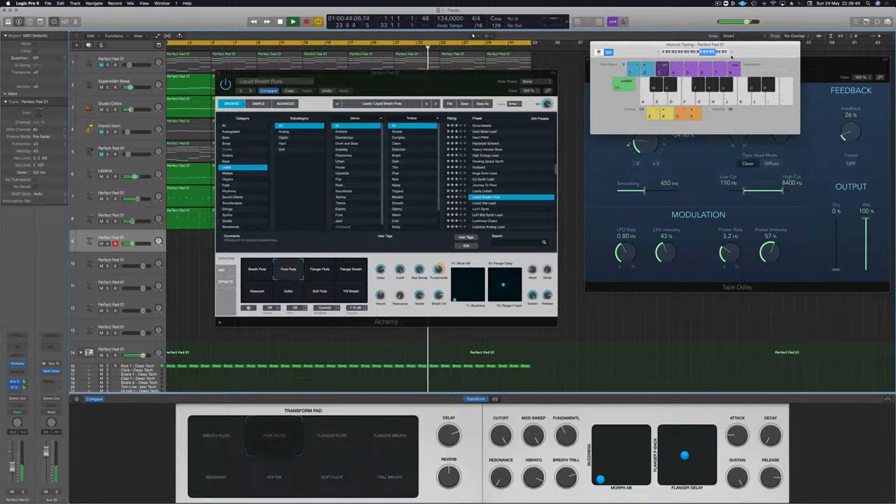
- Try descending and alternating note phrases on Pure Flute in the C4 octave over the loop
key(a)
key(a)
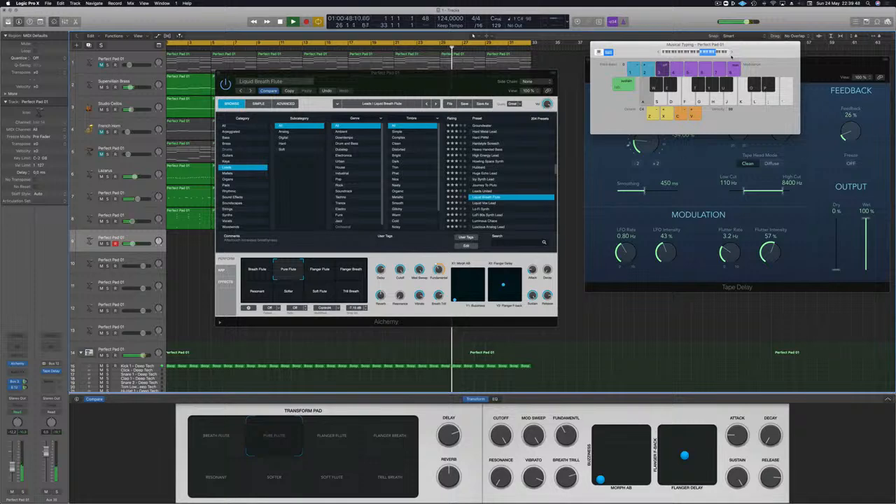
key(j)
key(h)
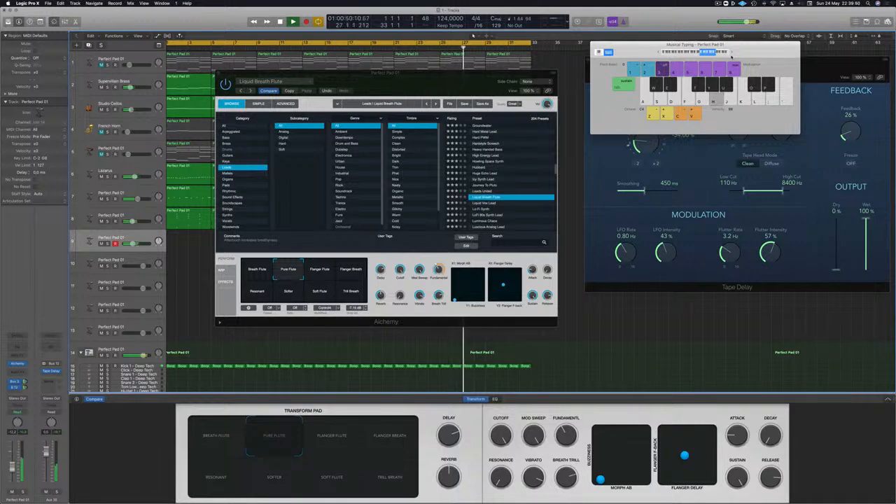
key(g)
key(k)
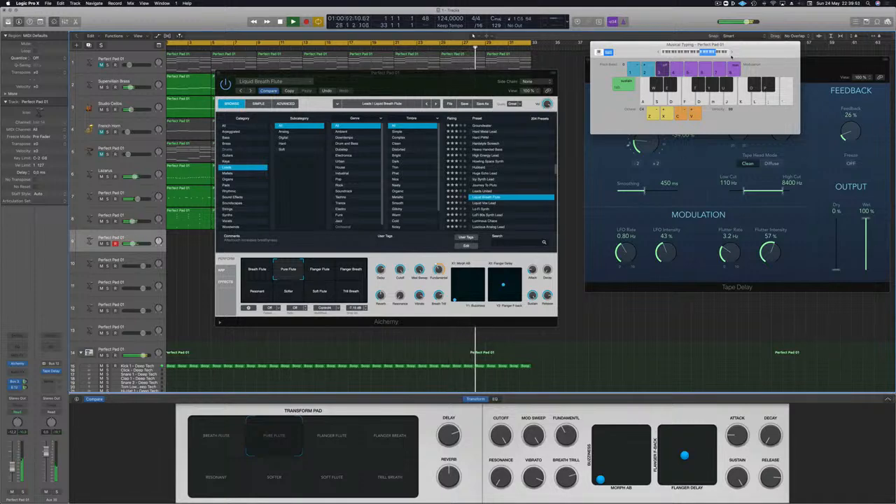
key(g)
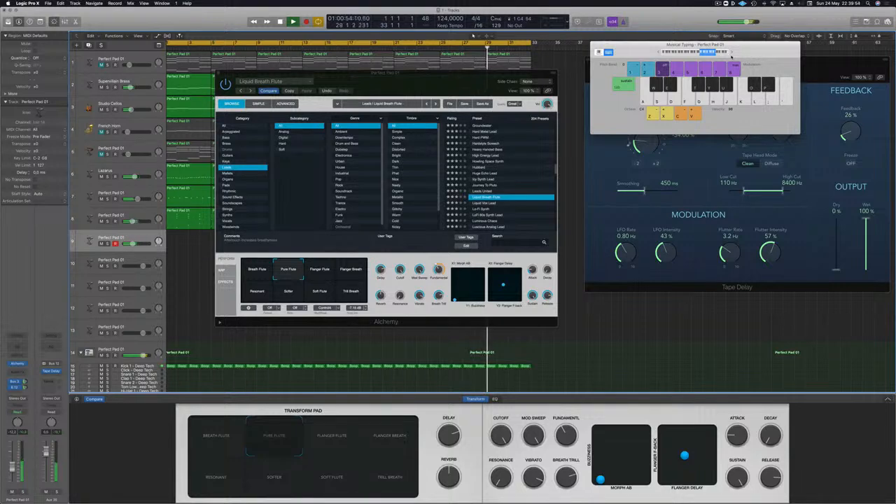
key(a)
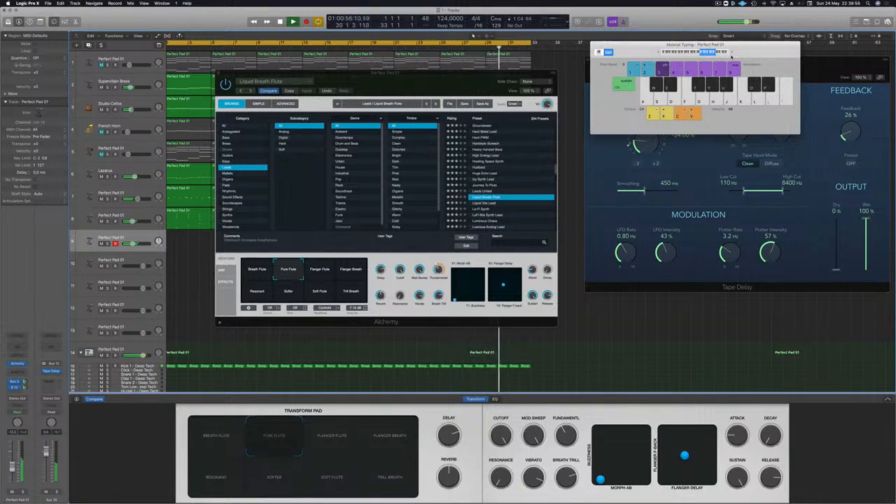
key(g)
key(a)
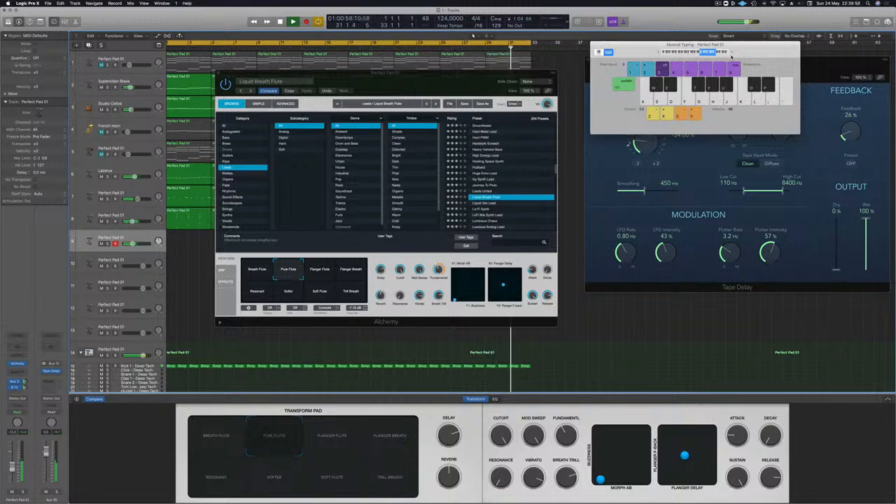
key(a)
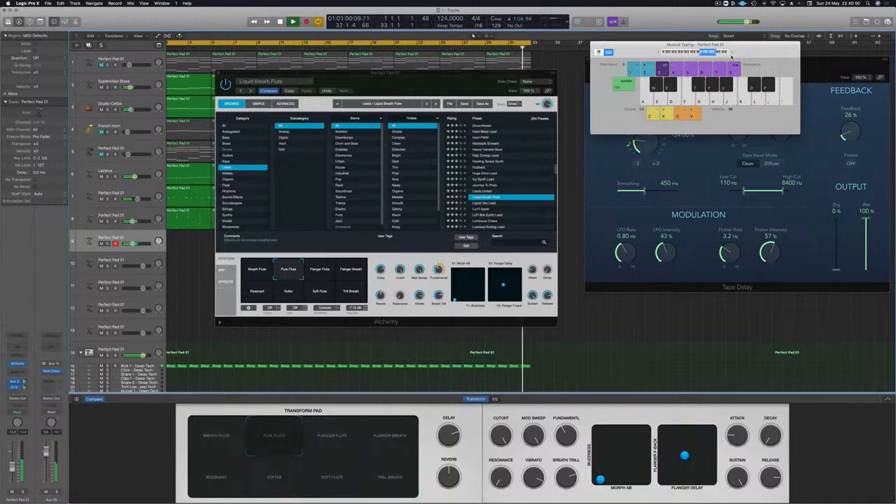
key(j)
key(h)
key(g)
key(f)
key(a)
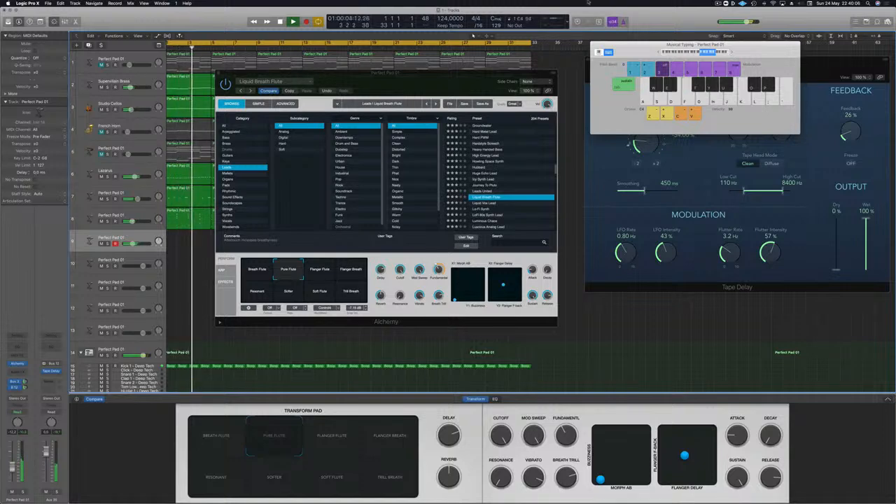
- Return Musical Typing to octave C3, select the Breath Flute variation, and play melody ideas over the loop
click(658, 52)
key(a)
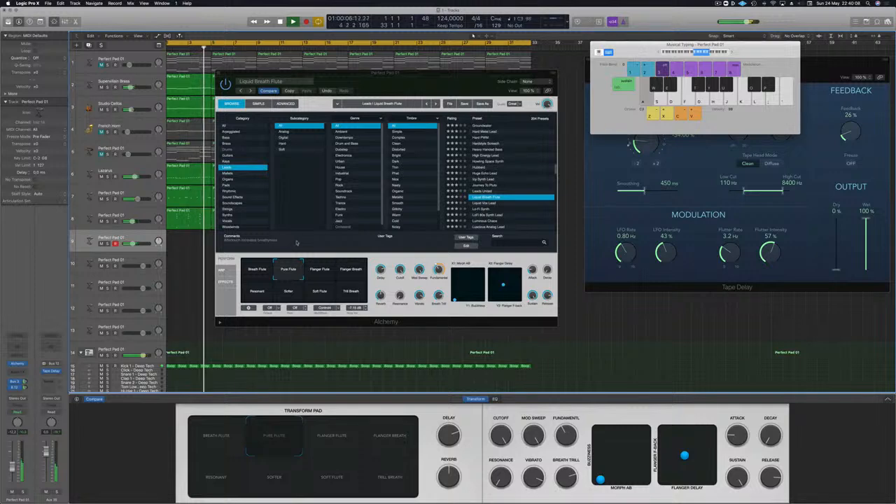
click(255, 262)
key(a)
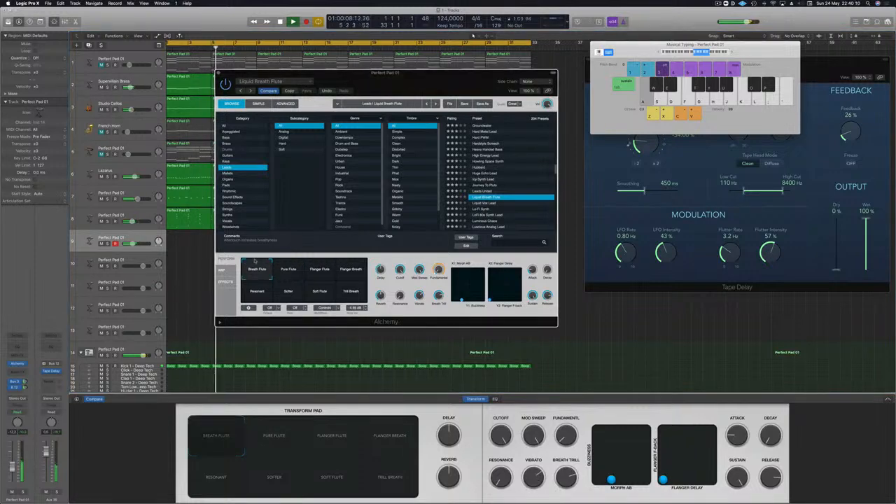
key(d)
key(j)
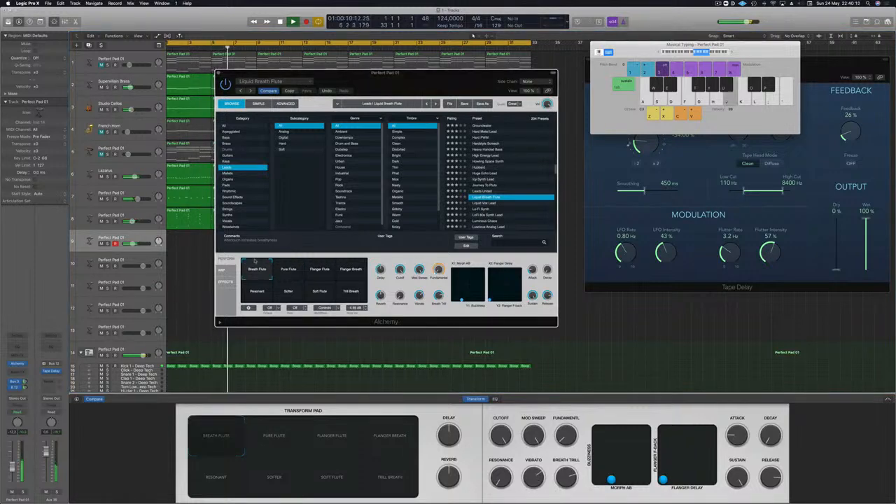
key(h)
key(k)
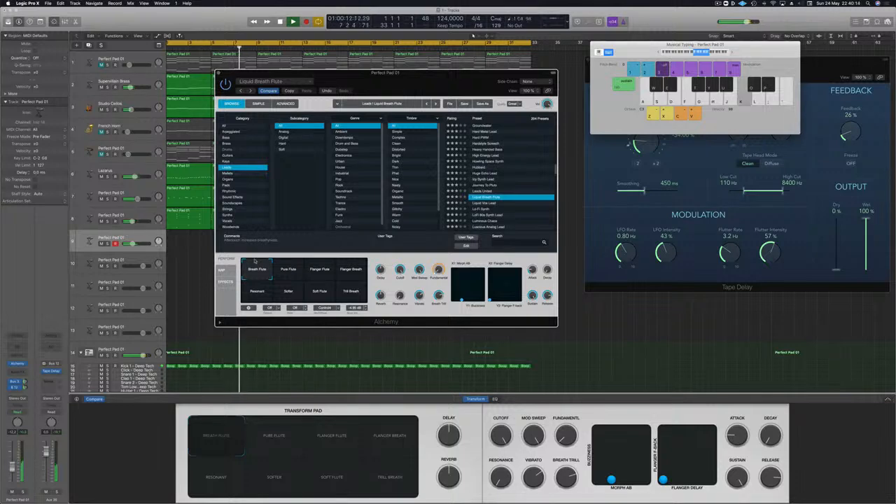
key(g)
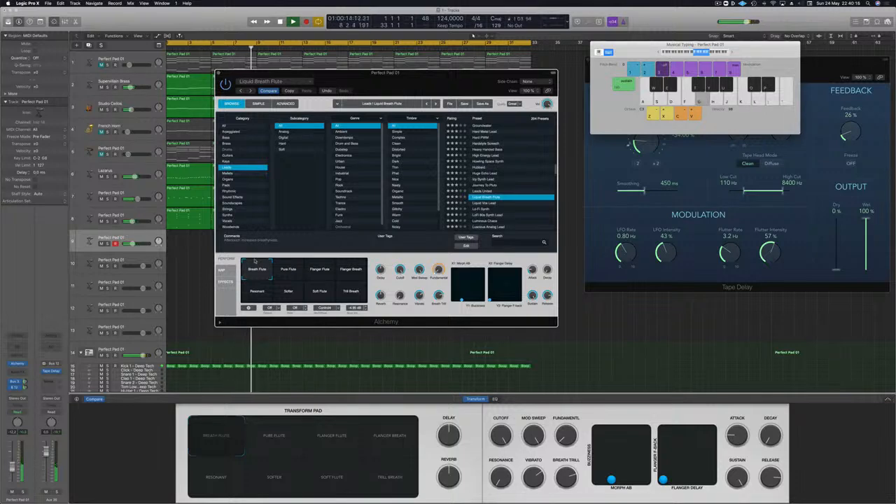
key(g)
key(g)
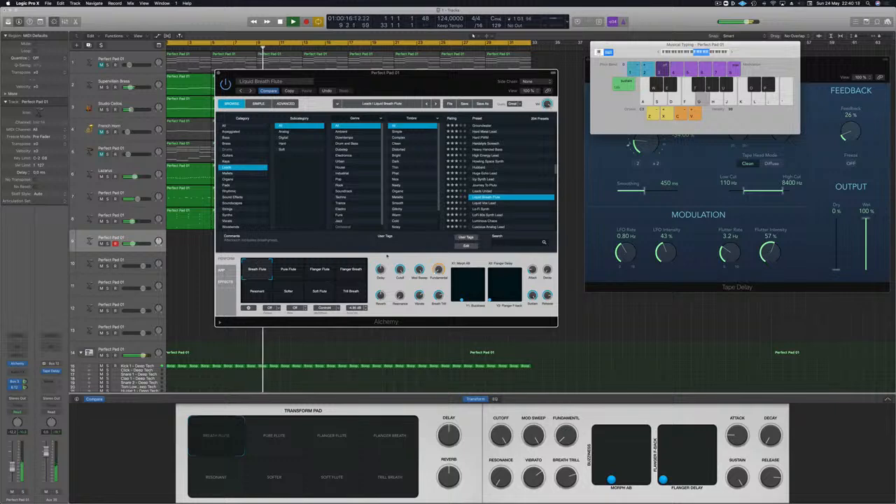
- Try a repeated-note melody on Liquid Breath Flute over the playing loop while raising the lead track's volume
key(g)
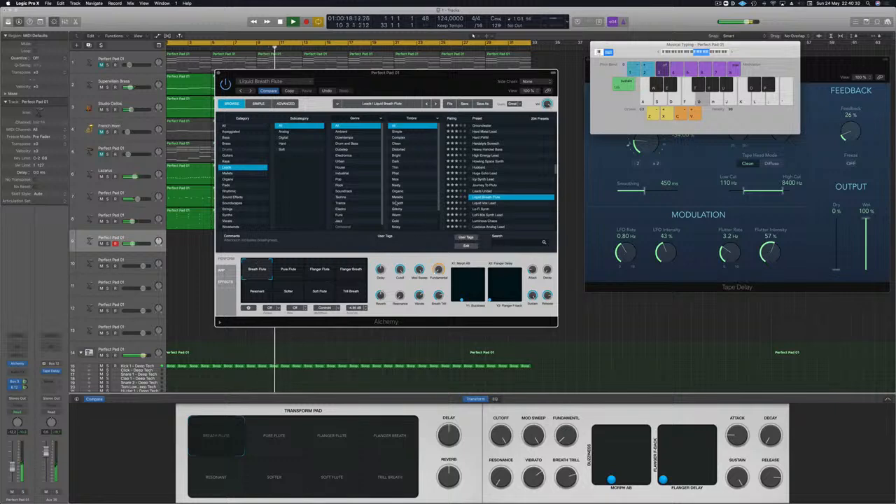
key(g)
key(g)
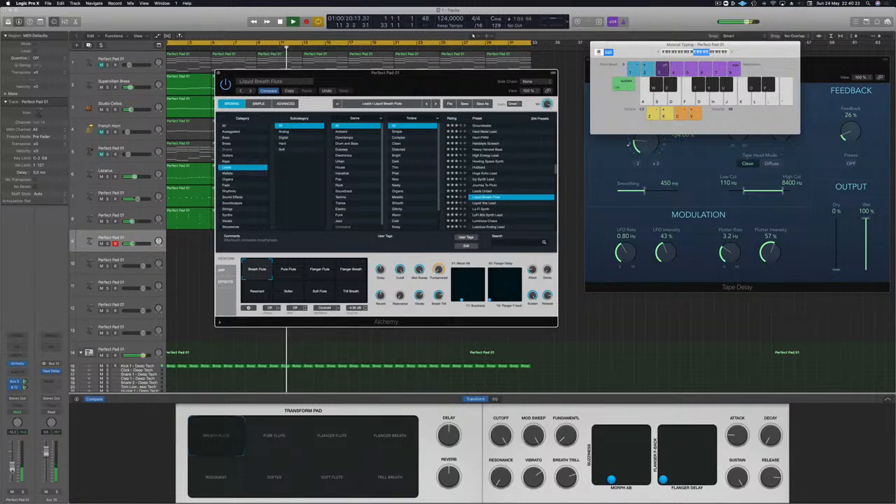
key(g)
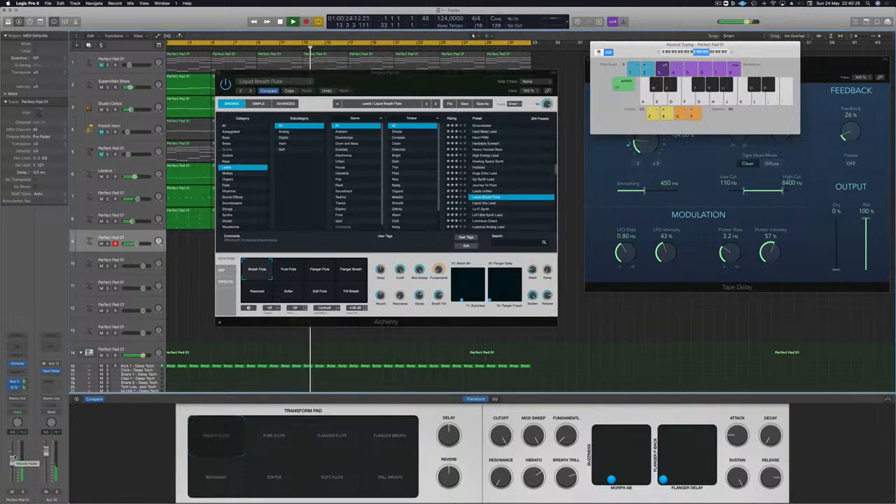
key(g)
key(h)
key(d)
key(j)
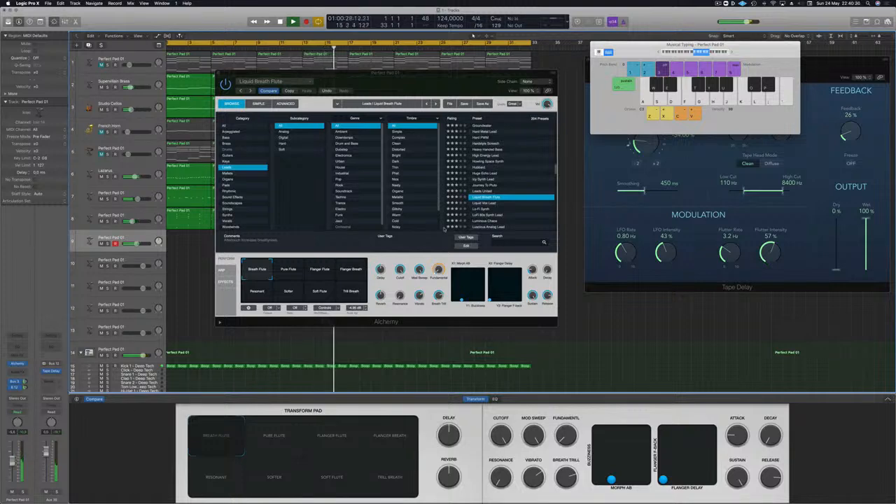
- Audition the Liquid Vox Lead and Lo-Fi Synth presets with short phrases over the loop
click(483, 204)
key(g)
key(h)
key(j)
click(490, 209)
key(g)
key(h)
- Load the LoFi 80s Synth Lead preset and try longer melody phrases on it
click(496, 214)
scroll(507, 199, down, 3)
key(g)
key(h)
key(j)
scroll(510, 194, up, 3)
key(h)
key(g)
key(d)
key(g)
key(g)
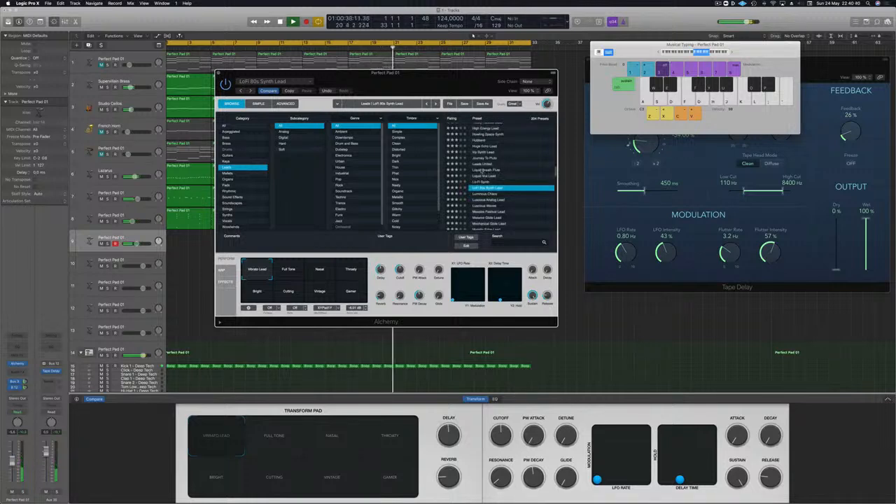
- Reload the Liquid Breath Flute preset, lower the lead track's volume, and resume playing melody ideas
click(482, 170)
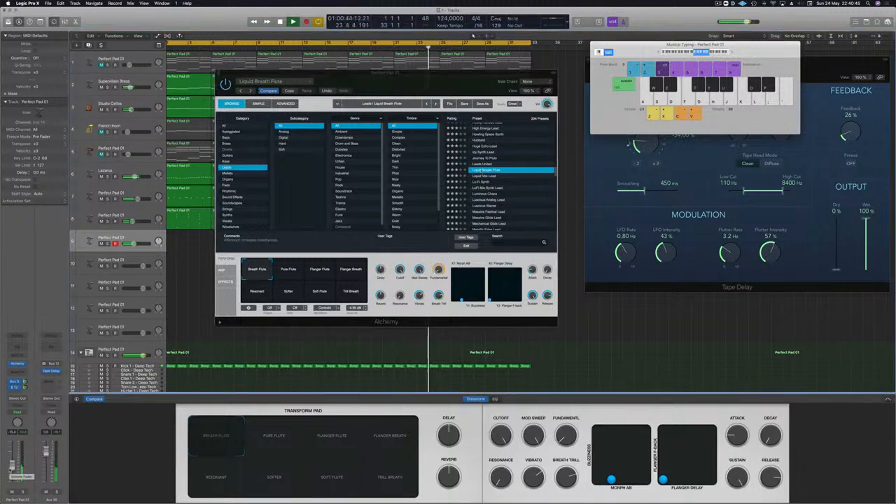
key(g)
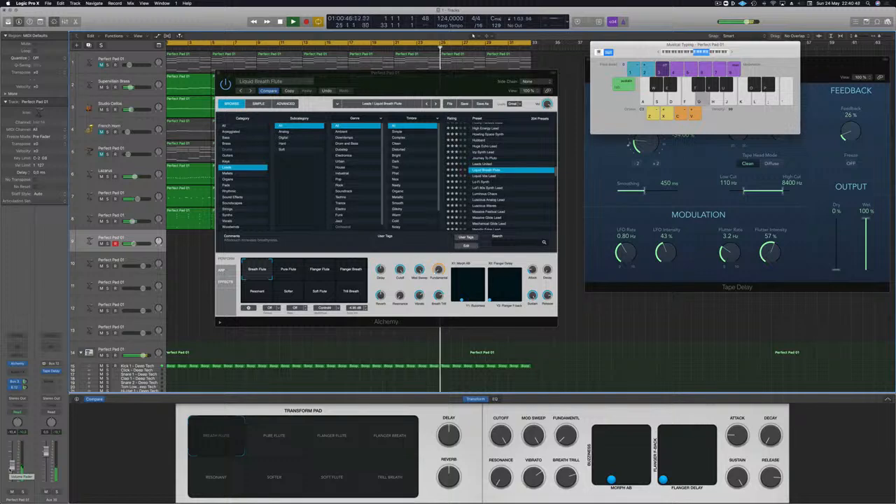
key(h)
key(g)
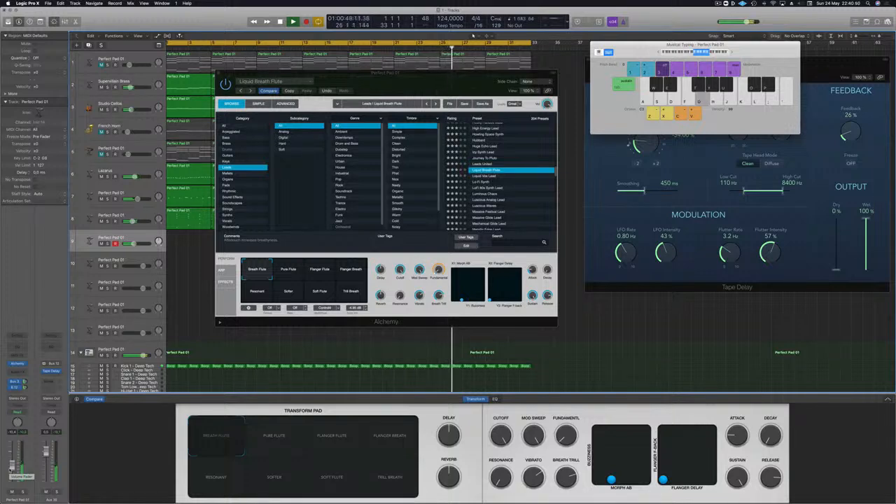
key(d)
key(a)
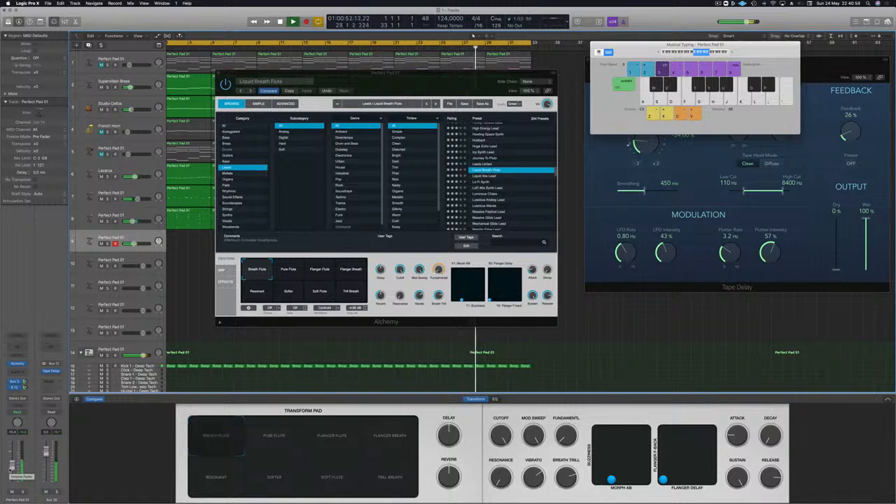
key(a)
key(f)
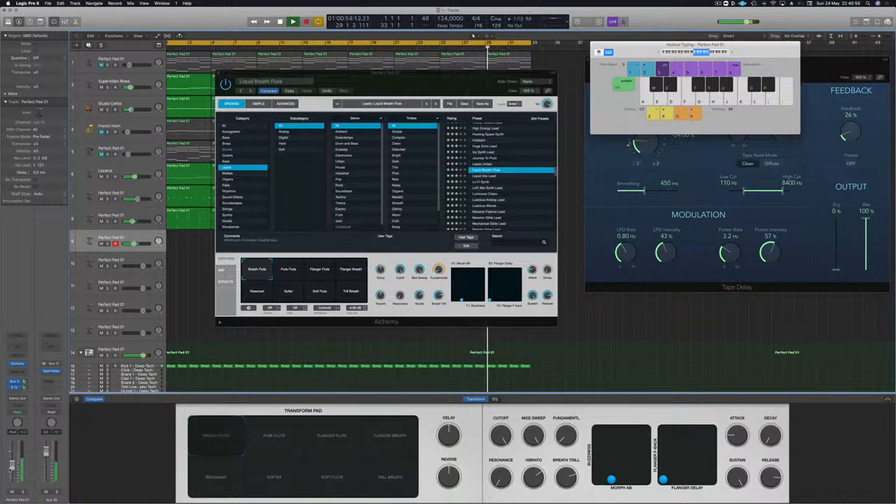
- Work out a sparse flute phrase from low C up to G and high C over the loop's end
key(a)
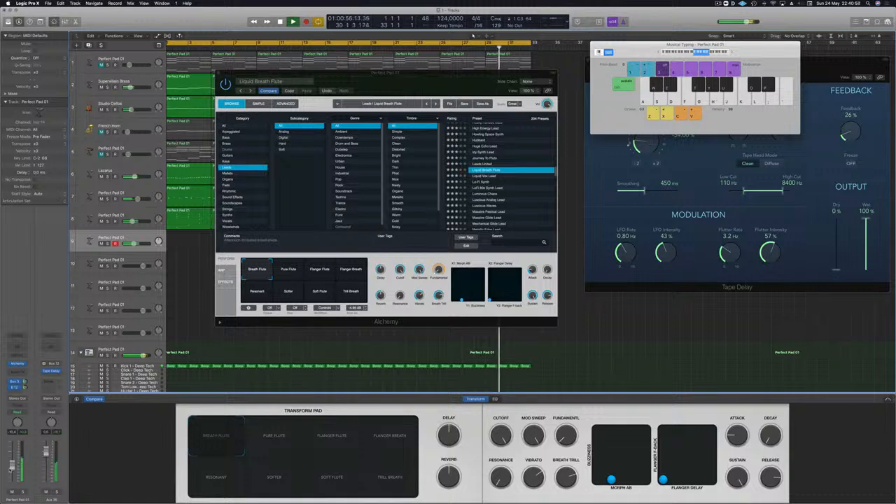
key(a)
key(a)
key(a)
key(g)
key(j)
key(k)
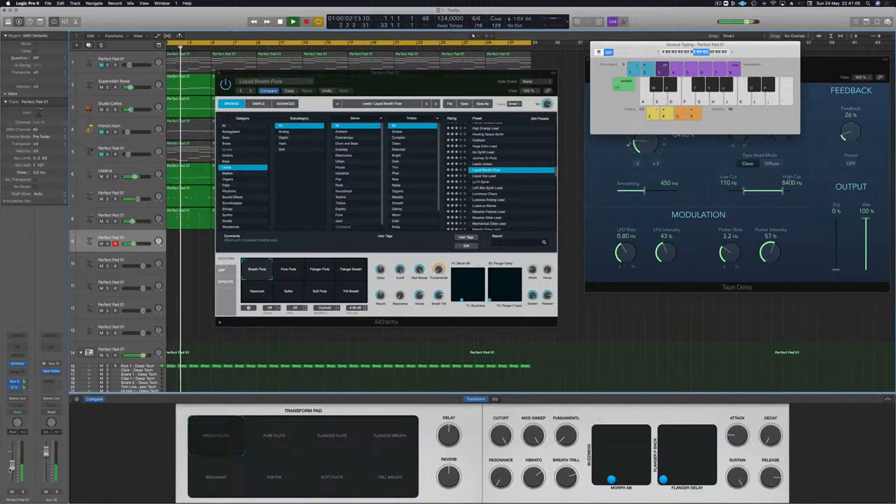
- Rehearse an alternating low C, G and high C flute pattern from the start of the loop
key(a)
key(g)
key(a)
key(g)
key(a)
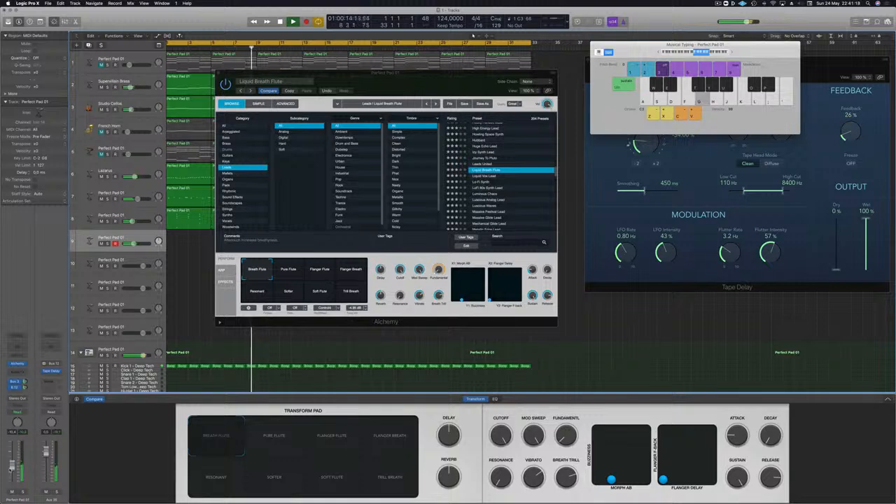
key(k)
key(g)
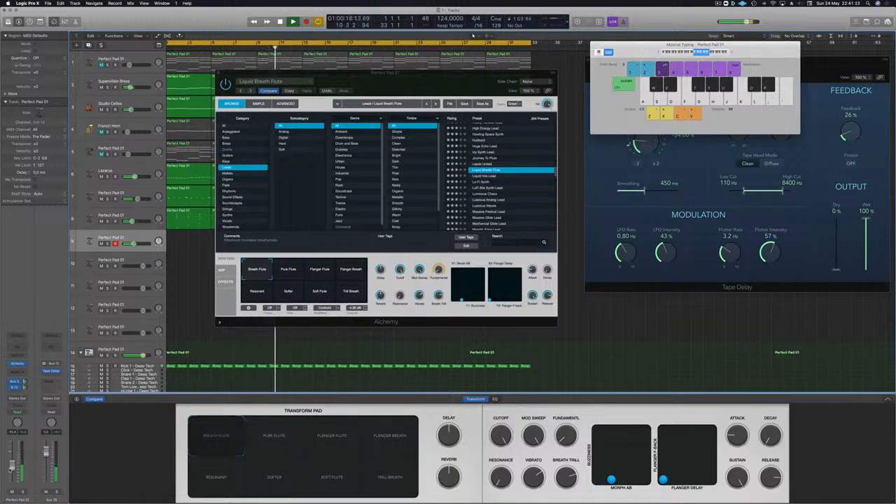
- Start recording the flute pattern on track 9 from about bar 11 while the loop plays
key(a)
key(f)
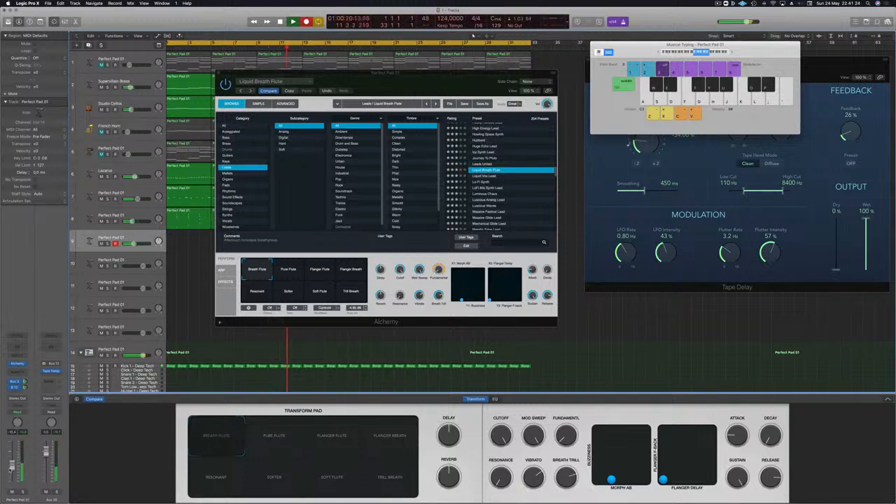
key(a)
key(f)
key(a)
key(a)
key(f)
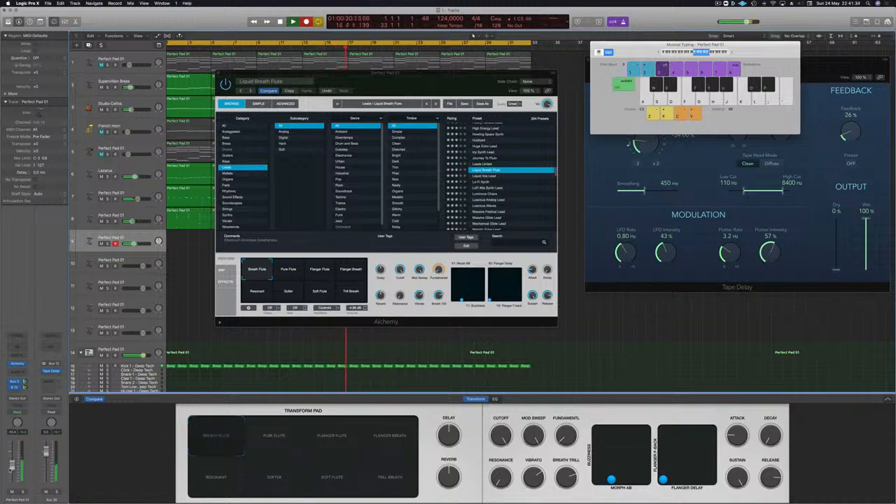
- Continue recording the sparse flute pattern on track 9 through the middle of the loop
key(f)
key(f)
key(a)
key(f)
key(f)
key(a)
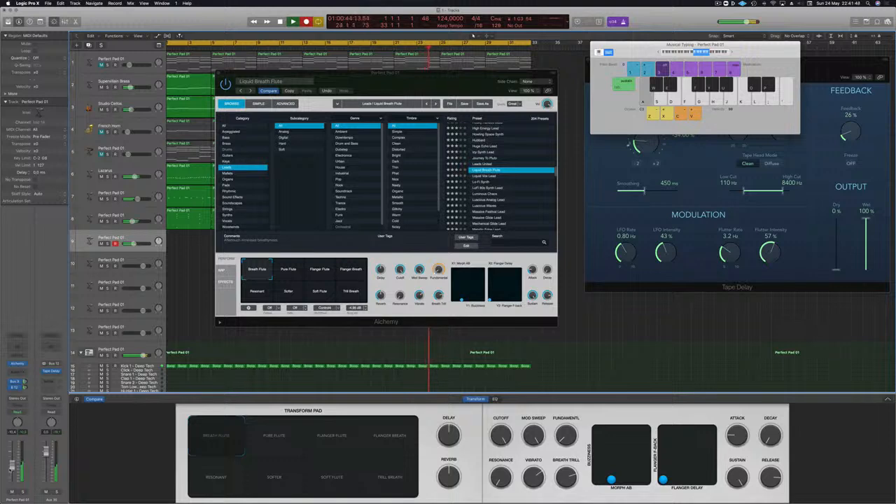
key(f)
key(a)
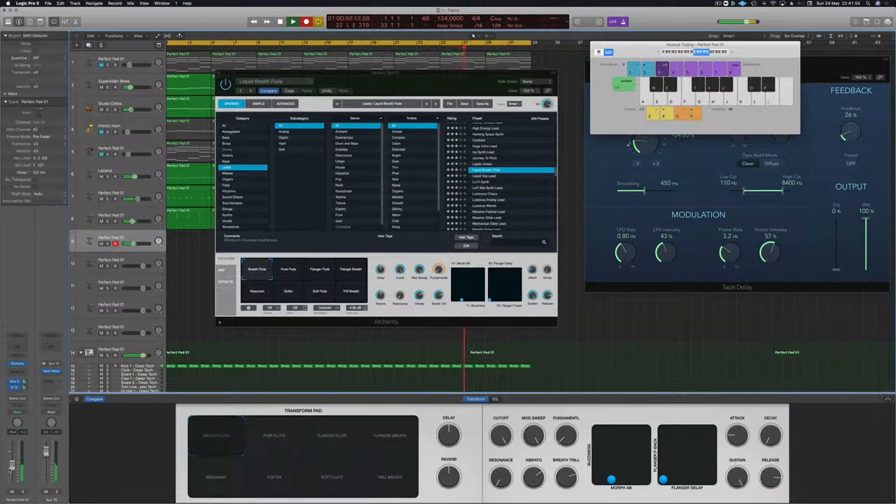
- Record the closing flute phrases on low C, G and high C up to the loop's end at bar 33
key(g)
key(k)
key(a)
key(g)
key(g)
key(a)
key(k)
key(g)
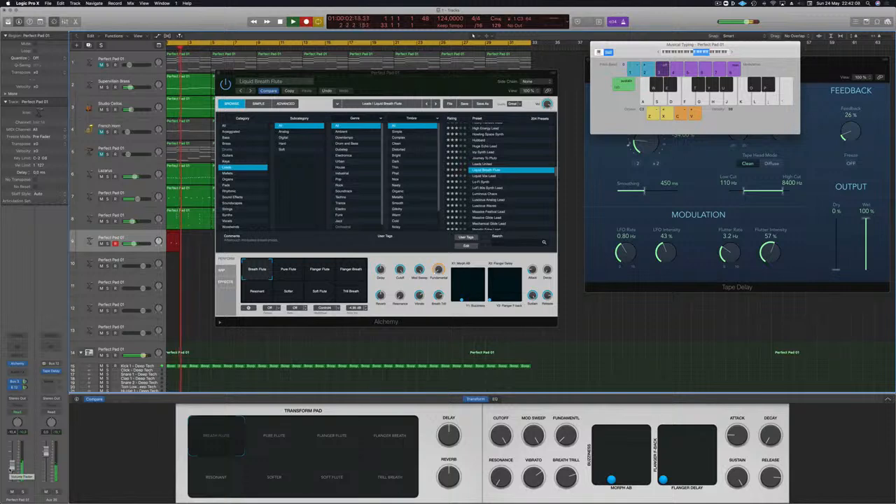
- Record the flute pattern over the loop's opening bars, stop recording, and play back from the start
key(a)
key(g)
key(g)
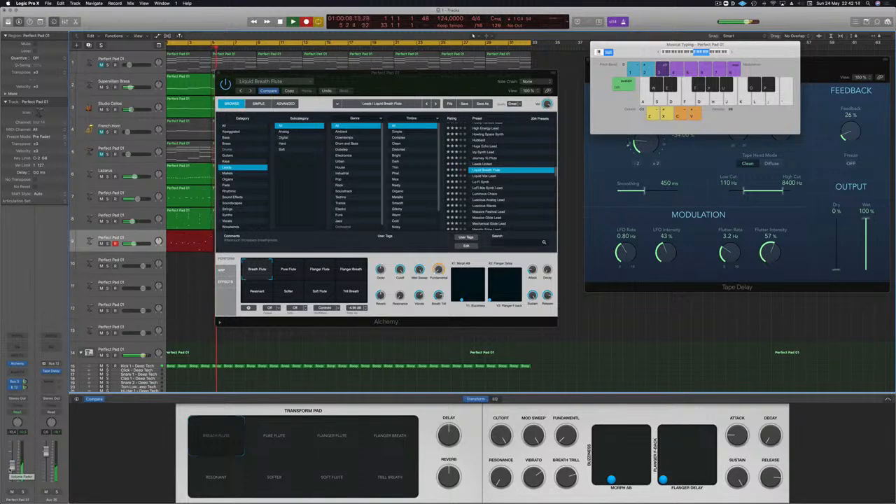
key(space)
key(space)
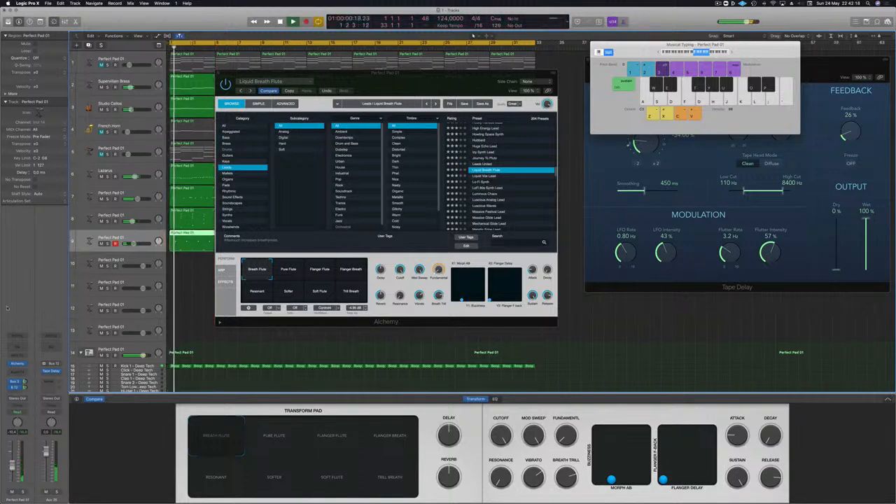
- Move the Alchemy window off the arrangement and open the long recorded flute region in the Piano Roll
drag(317, 73, 687, 85)
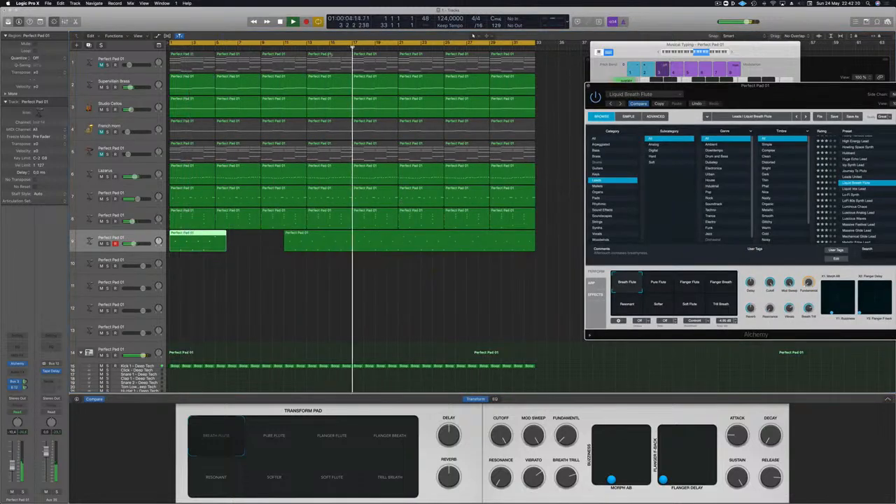
click(354, 47)
click(376, 244)
key(p)
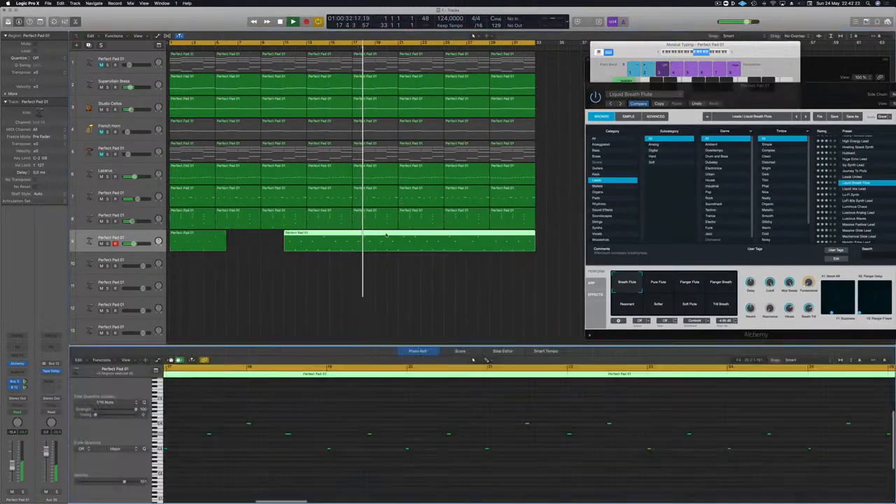
- Select all notes in the long flute region and quantize them to 1/16 Note
scroll(252, 425, down, 3)
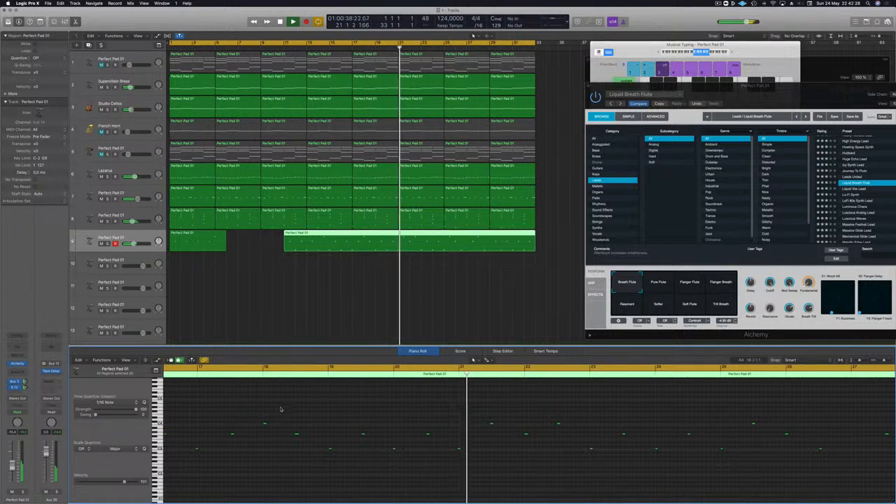
scroll(266, 417, left, 3)
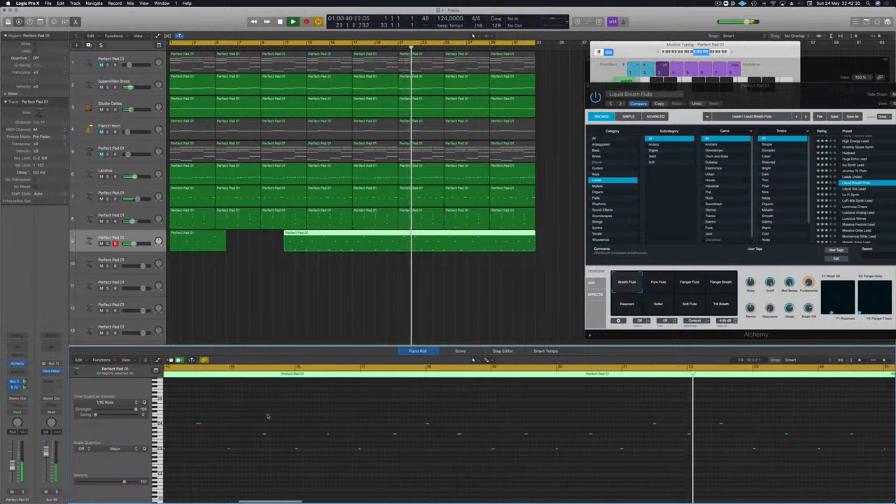
click(270, 370)
scroll(263, 405, left, 2)
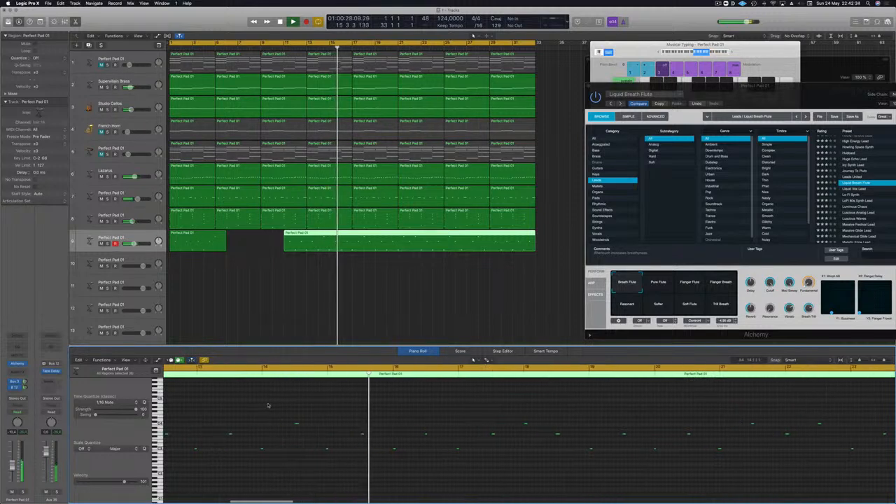
key(super+a)
key(q)
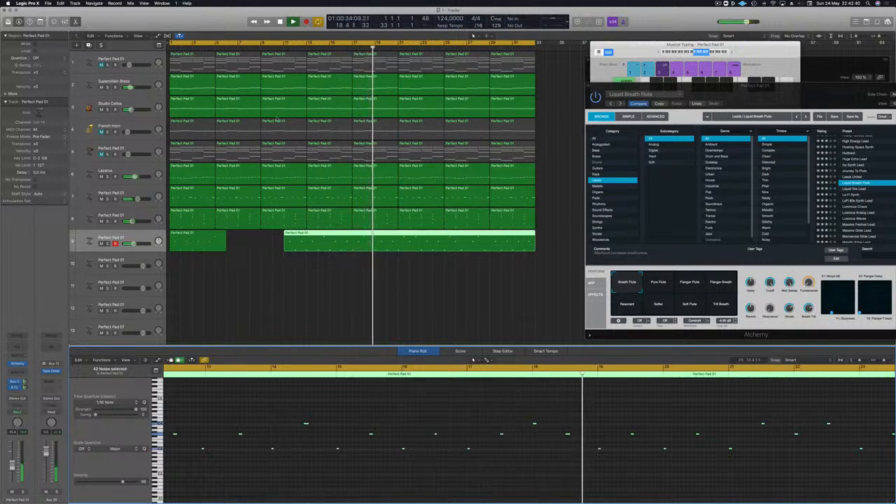
- Split the long flute region at bar 14 and delete all earlier flute regions on track 9
double_click(317, 243)
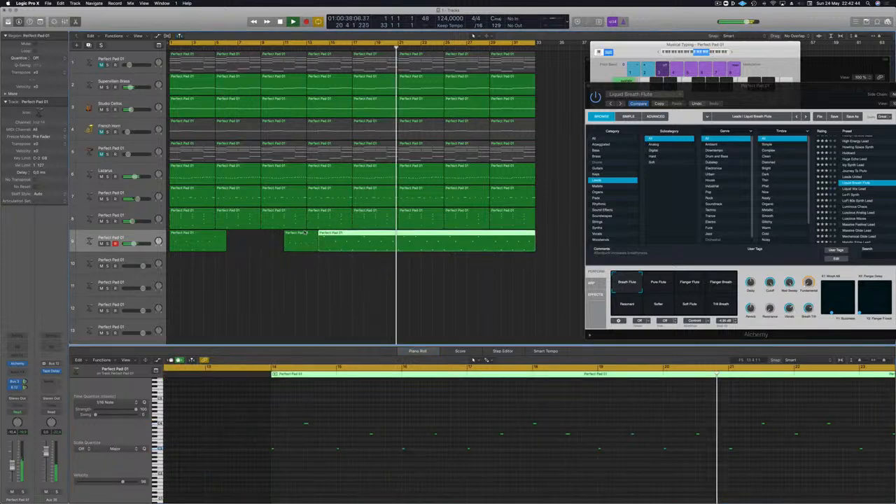
click(304, 232)
key(Delete)
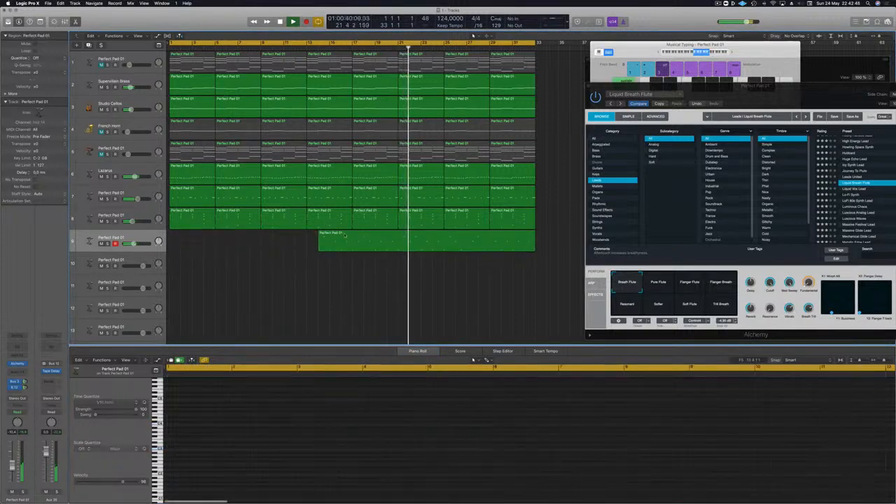
key(Delete)
- Move the remaining flute region to bar 1 and restart playback from the beginning
drag(272, 239, 197, 240)
key(space)
key(space)
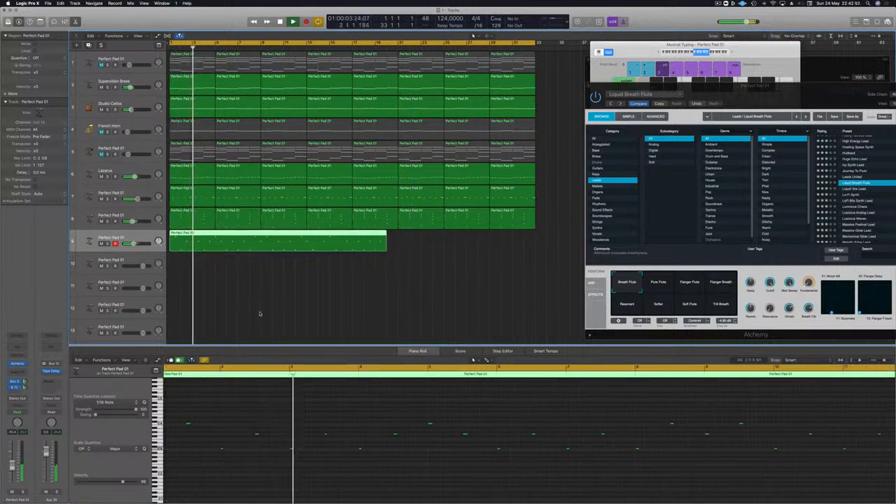
- Try cutting off the flute region's opening section and moving the rest back to bar 1
key(super+Left)
key(Return)
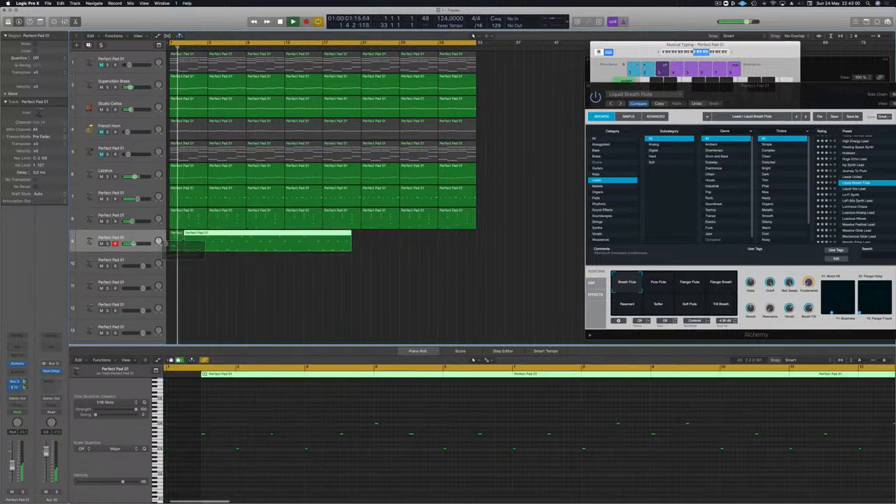
click(170, 240)
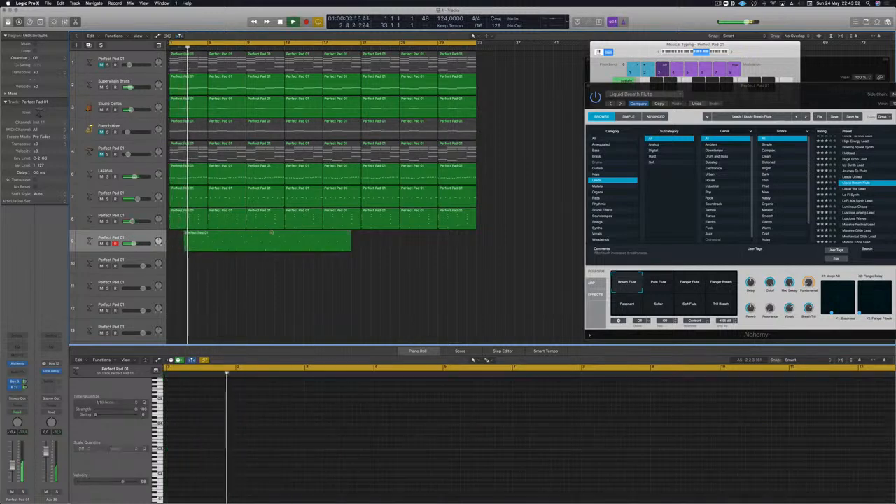
drag(272, 232, 230, 234)
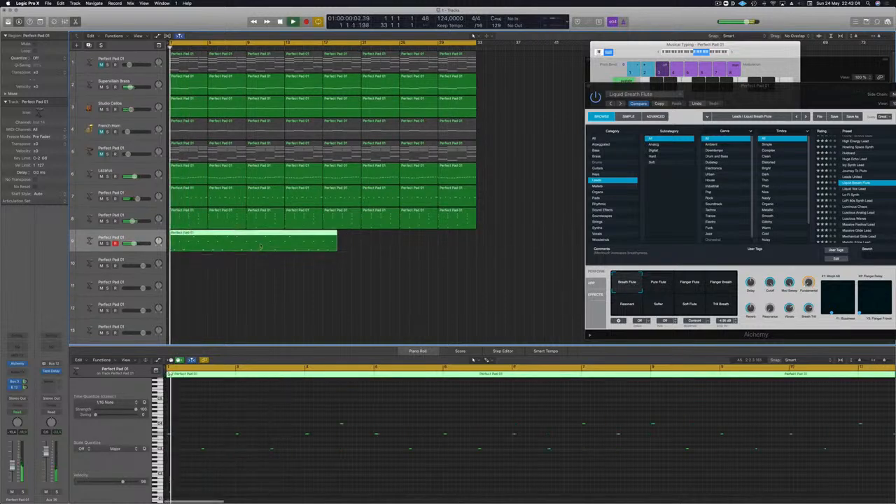
- Undo the flute region's move and the removal of its opening section
click(271, 278)
key(super+z)
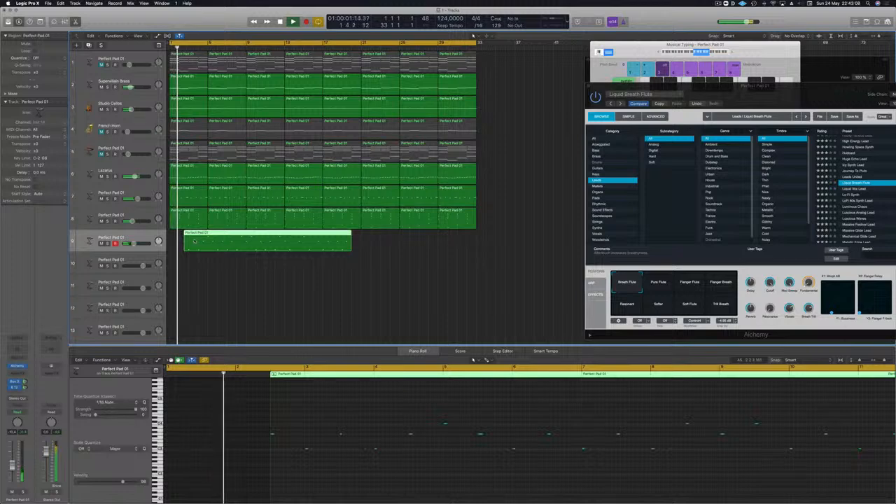
key(super+z)
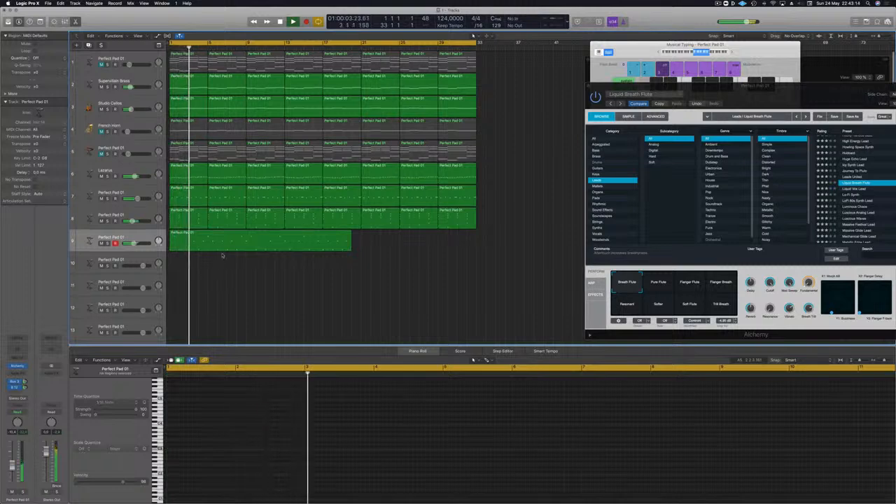
- Raise the flute region's first note and lower its second so the opening matches the pattern at bar 5, then replay from the start
click(210, 237)
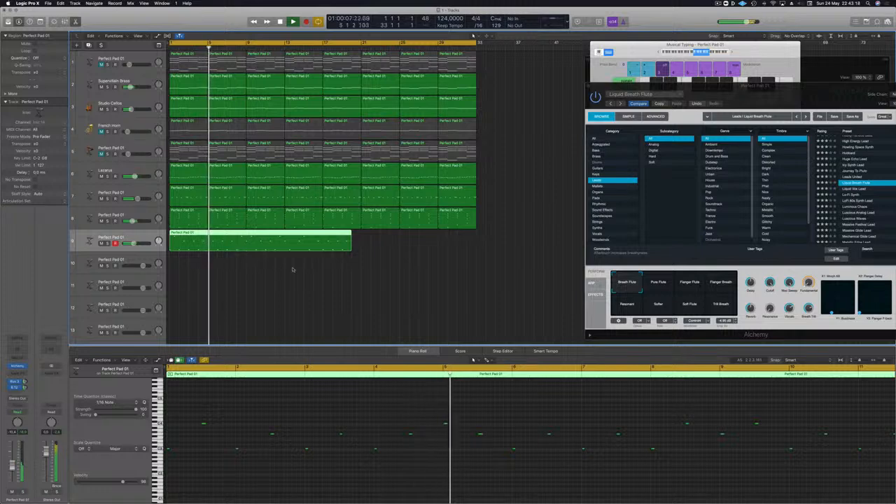
key(space)
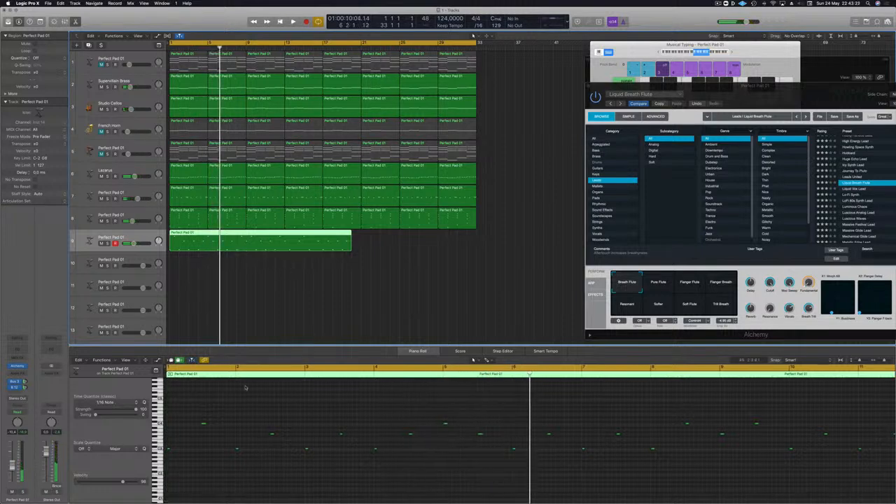
click(168, 451)
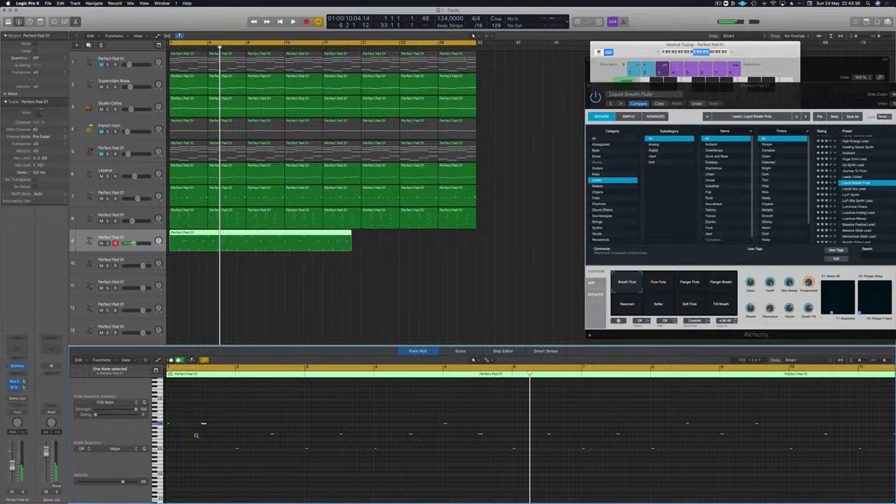
key(Return)
key(space)
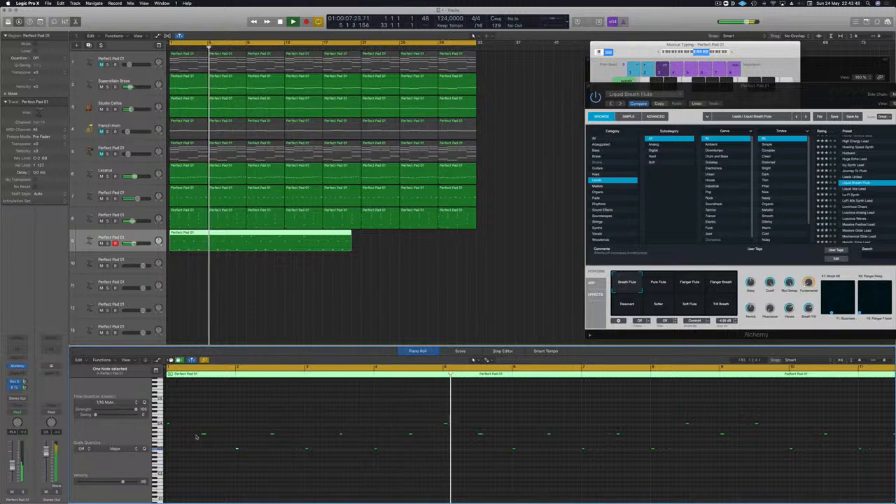
key(Return)
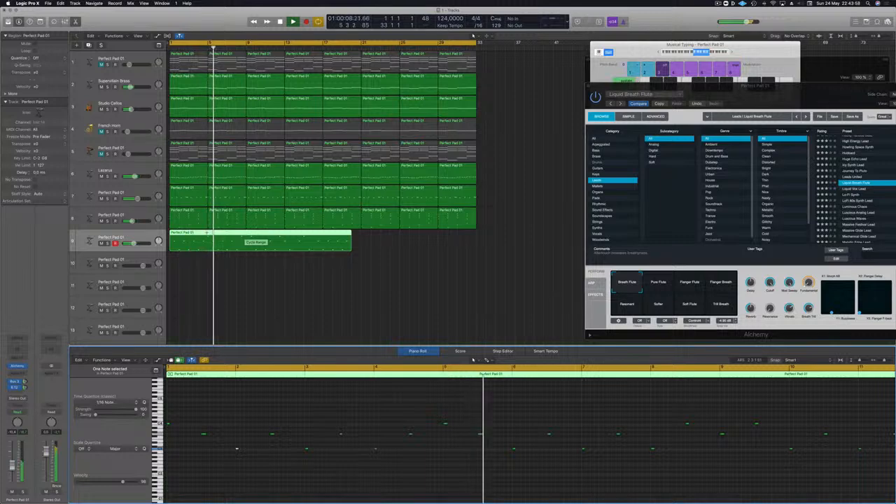
- Split the flute region at bars 5 and 9 and lower the last note of the middle section to the pitch of the preceding offbeat notes
super+double_click(207, 233)
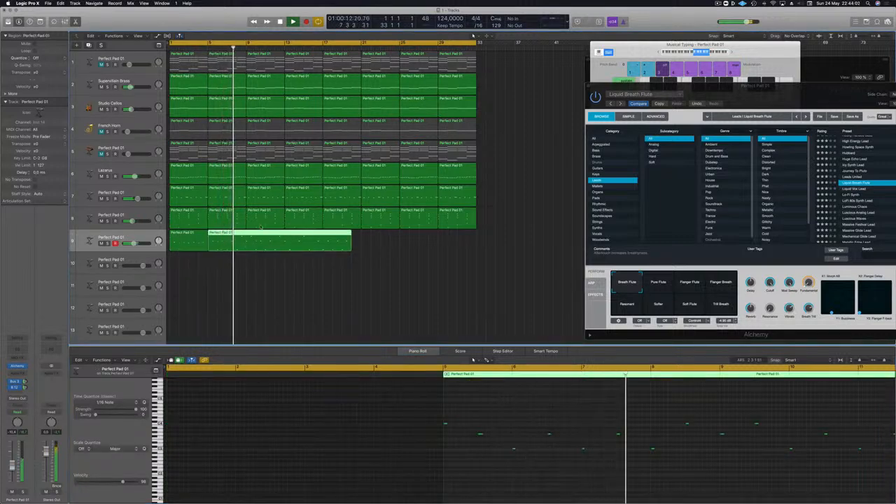
super+double_click(240, 239)
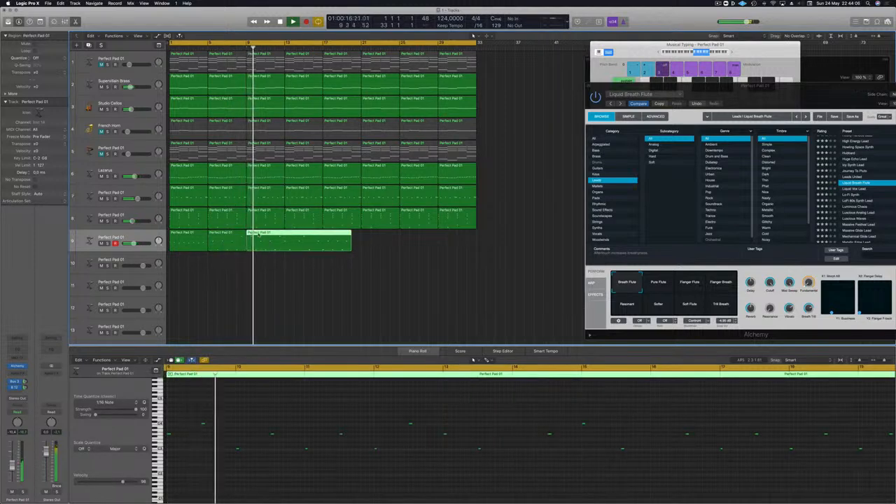
click(235, 239)
key(Return)
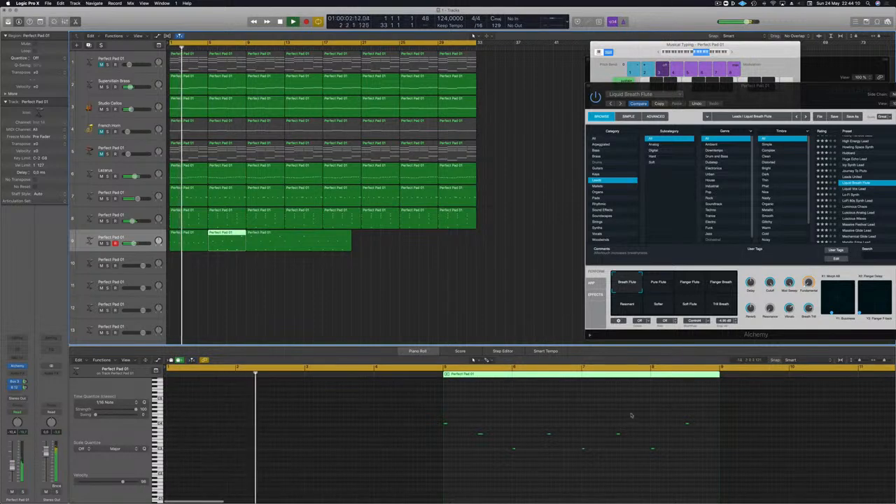
click(687, 424)
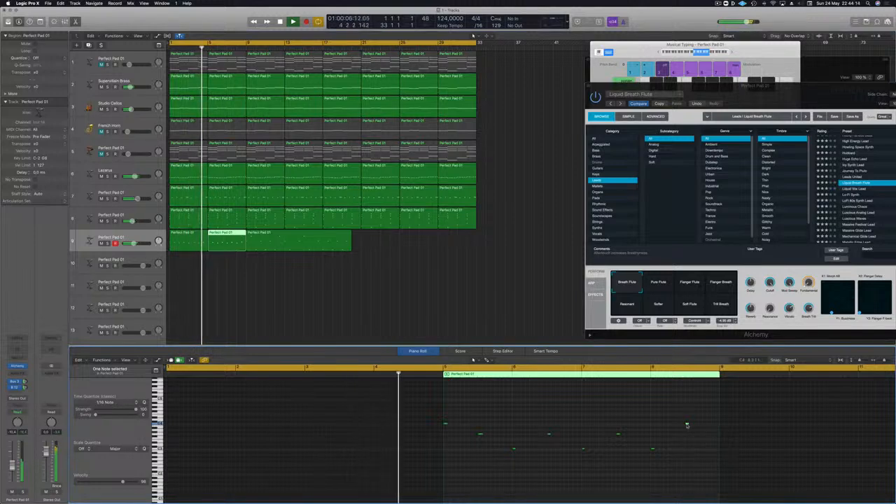
key(Down)
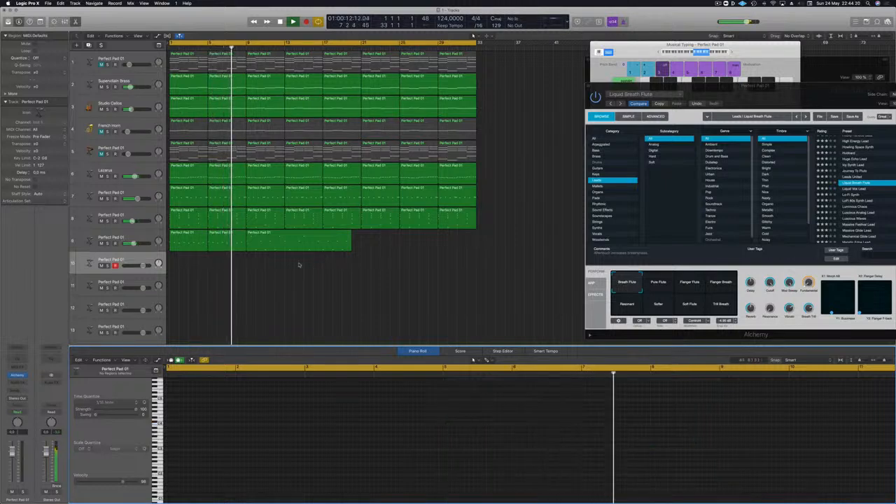
click(191, 242)
click(226, 242)
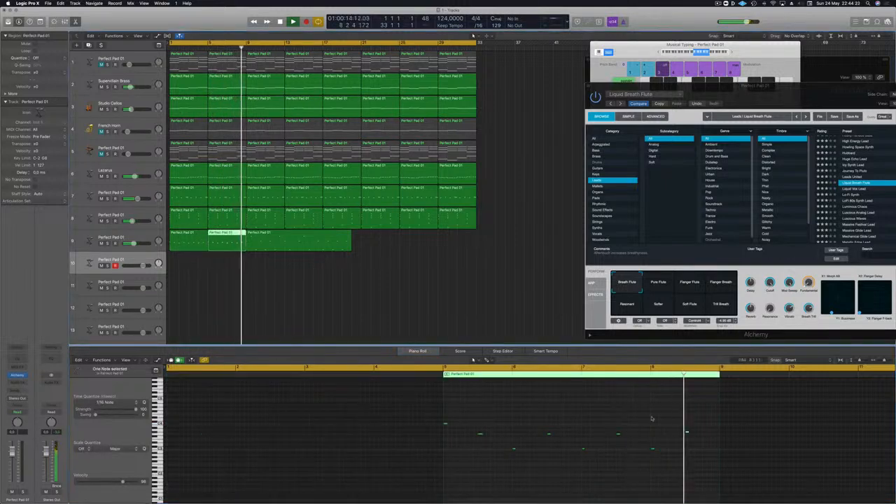
drag(645, 410, 728, 445)
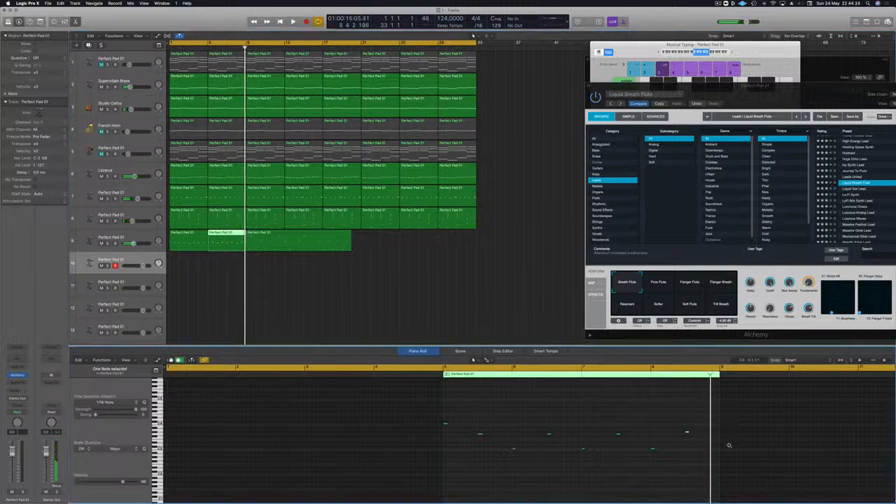
key(Return)
key(space)
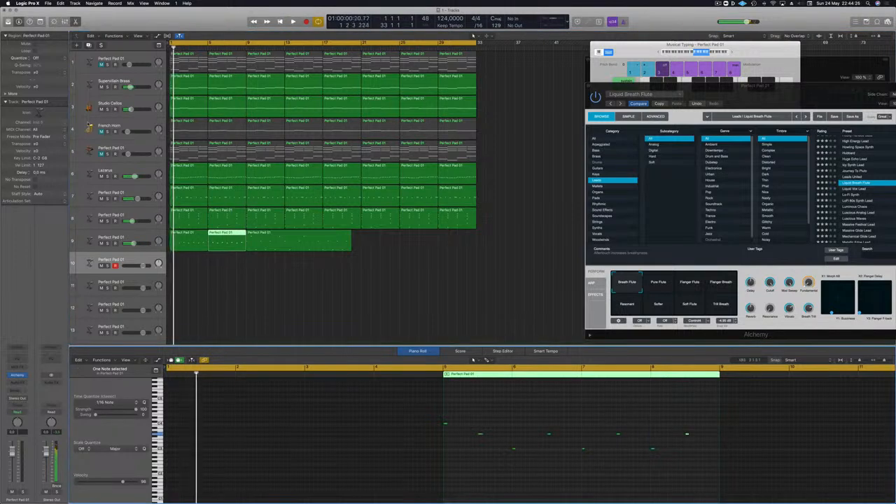
- Keep only the edited four-bar flute region on track 9: delete the first and last regions and move it to bar 1
click(183, 240)
key(Delete)
drag(223, 240, 185, 240)
key(Return)
key(space)
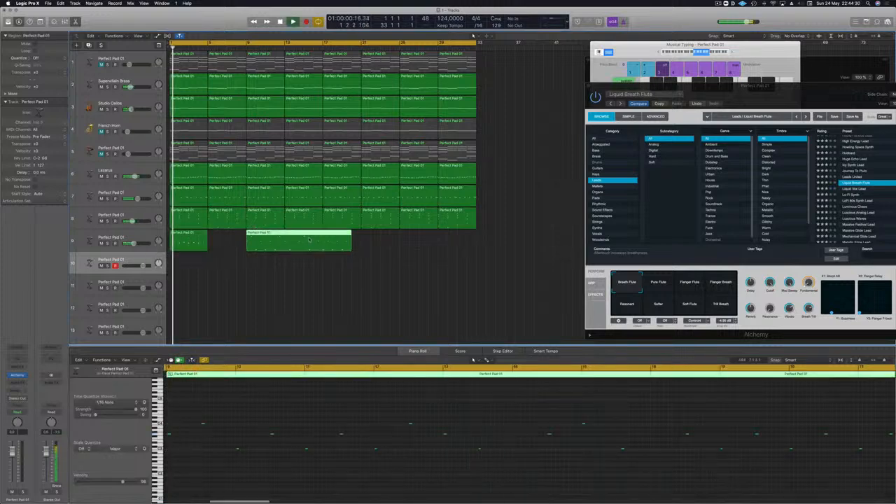
key(Delete)
- Duplicate the four-bar flute region so that four back-to-back copies fill the track up to bar 17
drag(189, 238, 227, 238)
click(190, 241)
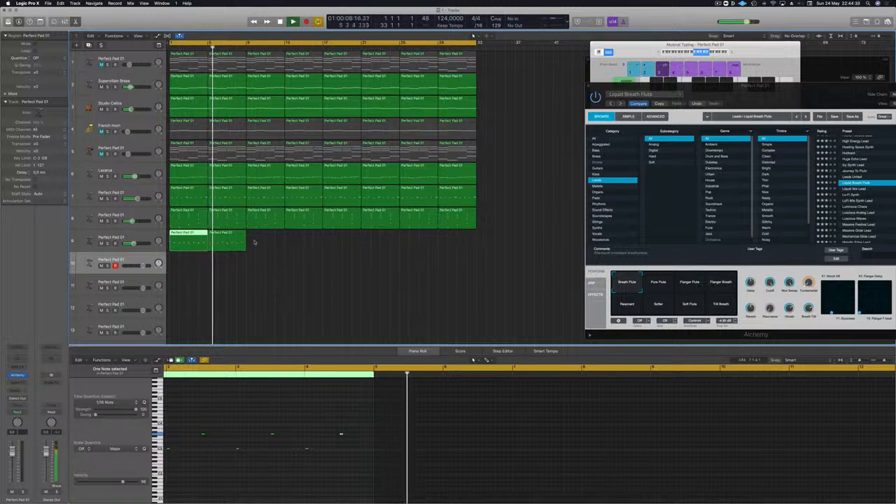
mouse_move(262, 242)
mouse_down()
mouse_move(189, 234)
mouse_move(266, 238)
mouse_up()
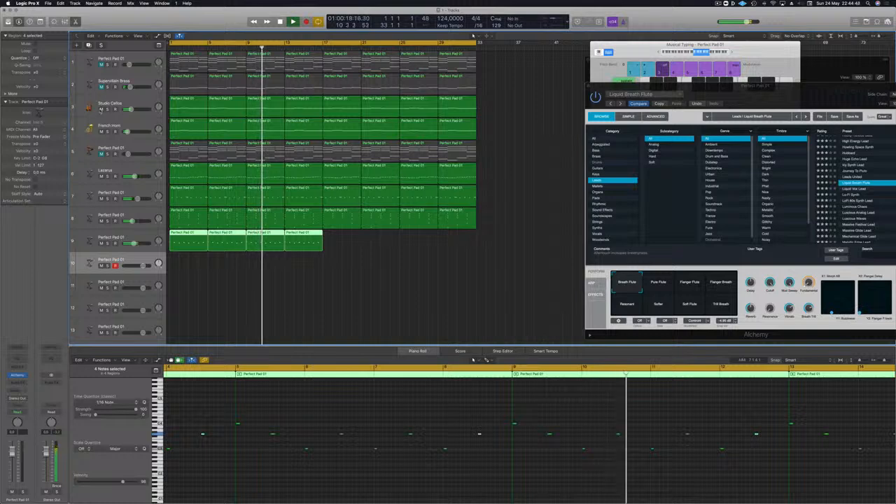
- Mute Studio Cellos and French Horn, and unmute track 1 and Supervillain Brass during playback
click(101, 110)
click(101, 132)
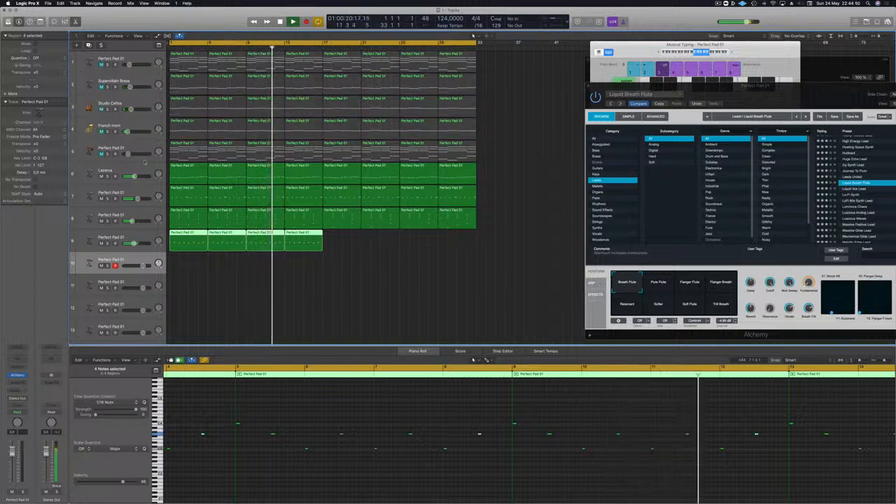
click(100, 65)
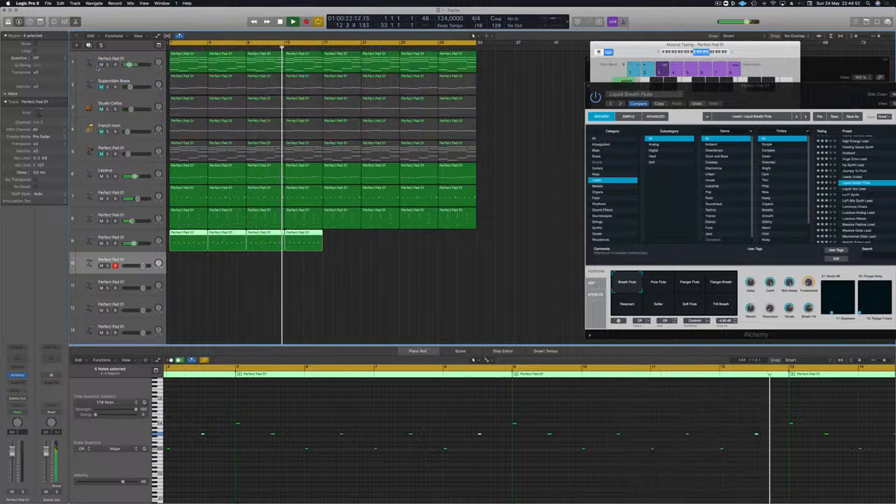
click(101, 87)
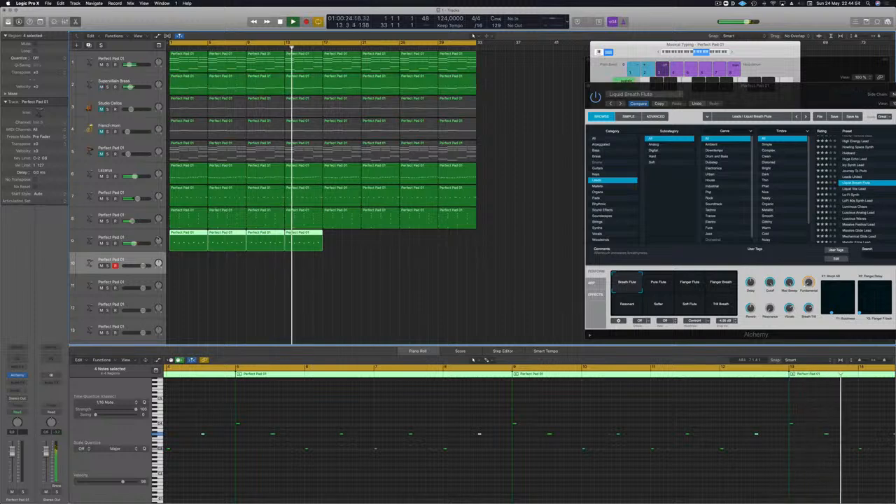
- Duplicate the four flute regions to extend the melody to bar 33 and restart playback
key(space)
mouse_move(352, 240)
mouse_down()
mouse_move(165, 233)
mouse_move(338, 240)
mouse_up()
key(space)
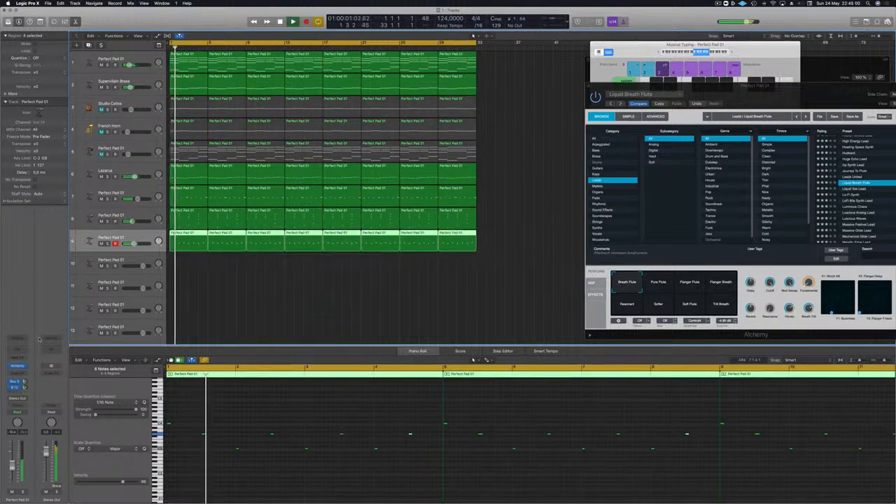
- Add a Channel EQ with a 400 Hz low cut to the flute track and adjust its Bus 3 send while it is soloed
click(18, 349)
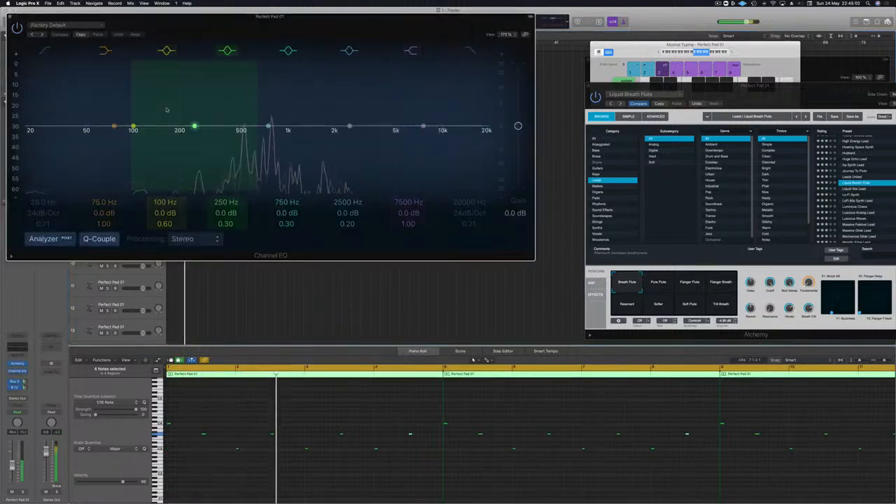
drag(42, 115, 244, 115)
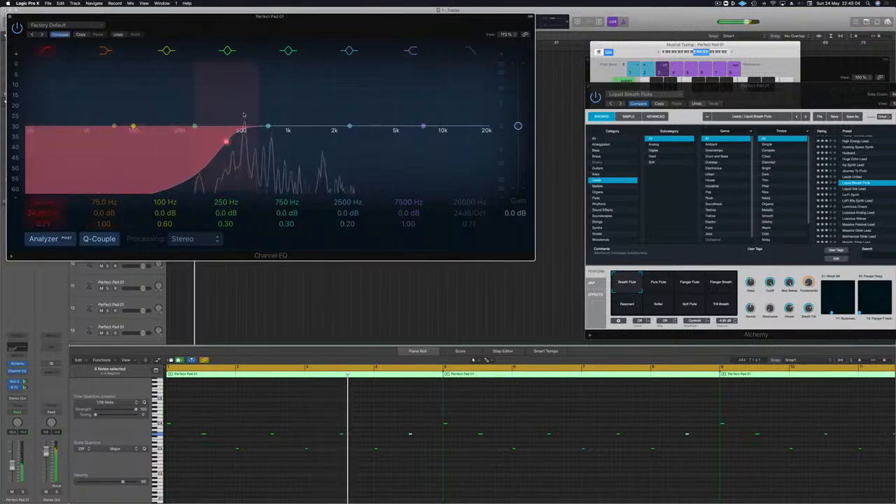
key(space)
key(space)
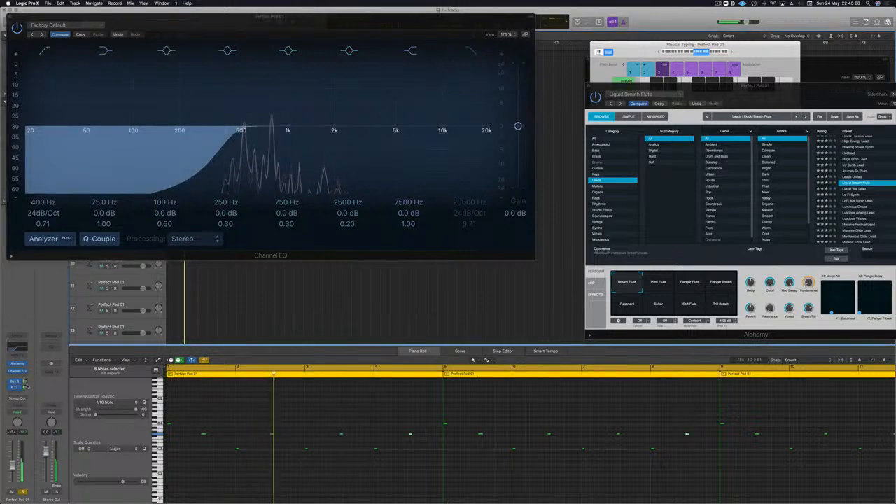
drag(26, 381, 32, 417)
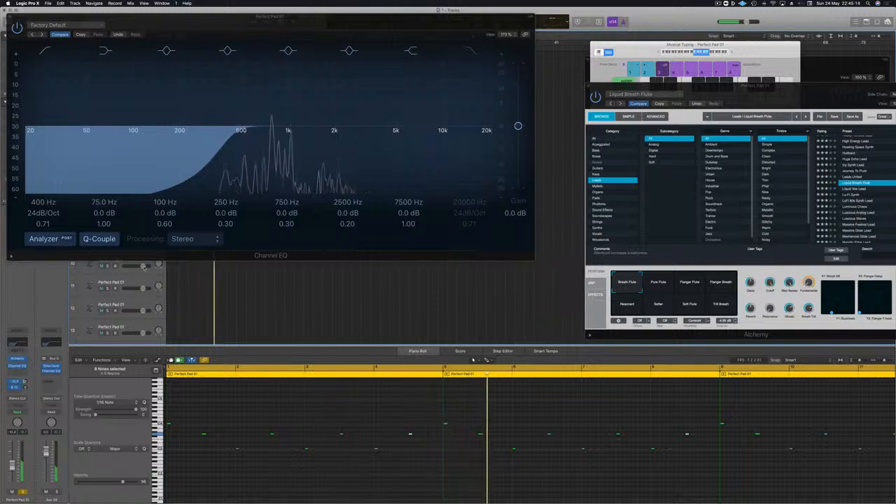
- Rearrange the Channel EQ and Alchemy windows and adjust the flute's first XY pad while the soloed track plays from the beginning
drag(306, 27, 382, 184)
drag(786, 93, 517, 64)
key(Return)
key(space)
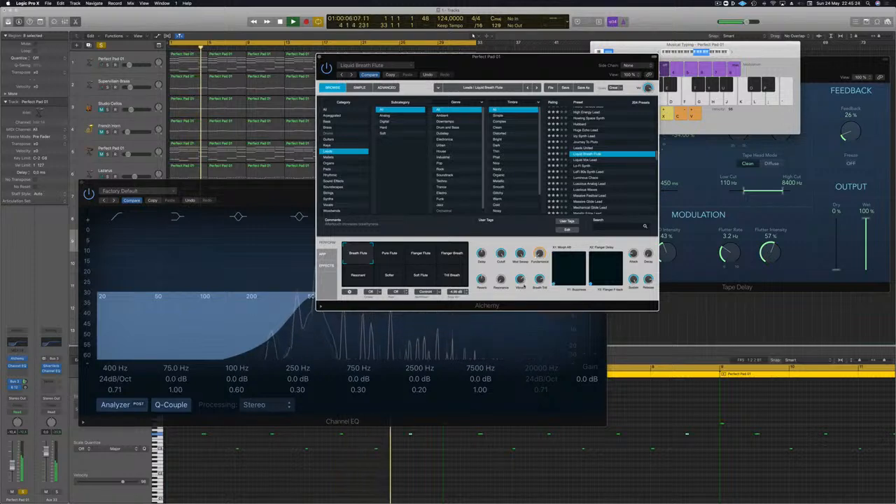
drag(513, 69, 684, 61)
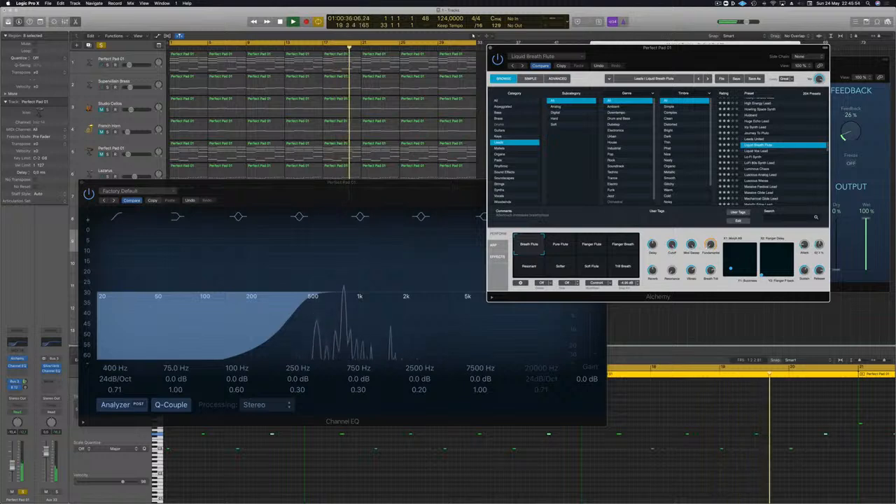
- Unsolo the flute track, raise its volume in the full mix and move the Channel EQ window clear of the tracks
drag(462, 197, 822, 239)
click(107, 244)
key(Return)
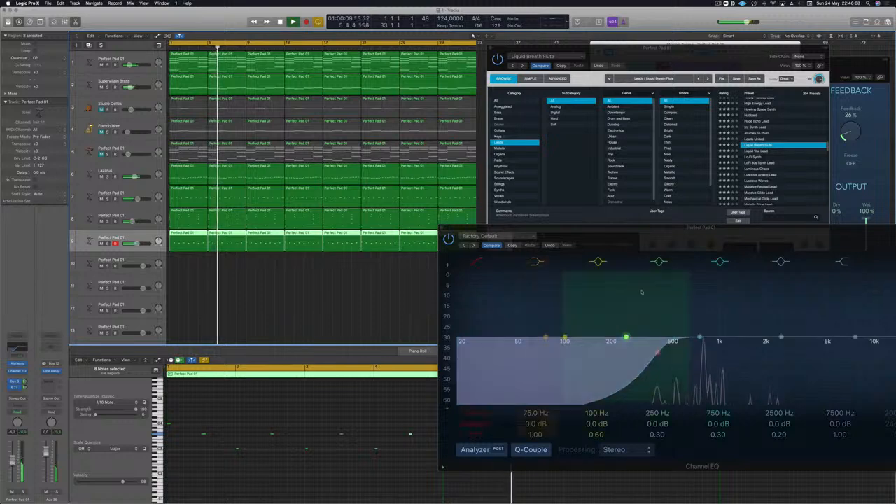
drag(688, 234, 498, 317)
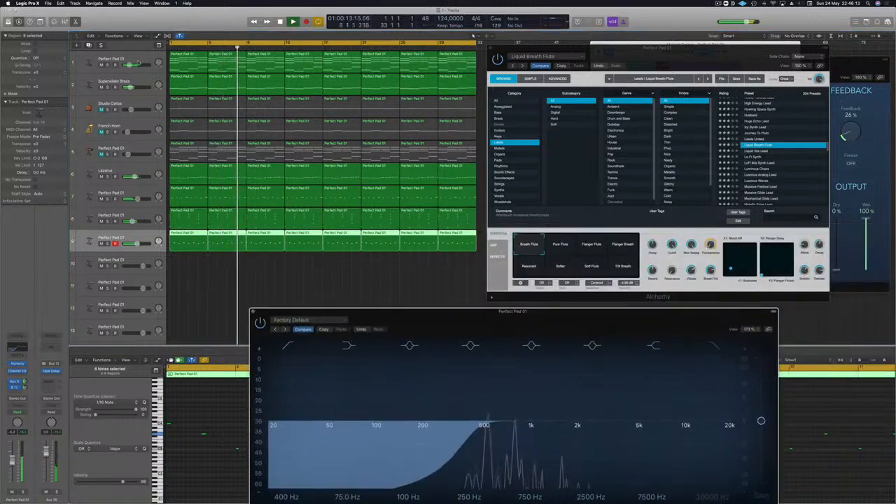
- Inspect the Supervillain Brass track's Alchemy settings while the song plays from the beginning
click(139, 83)
key(Return)
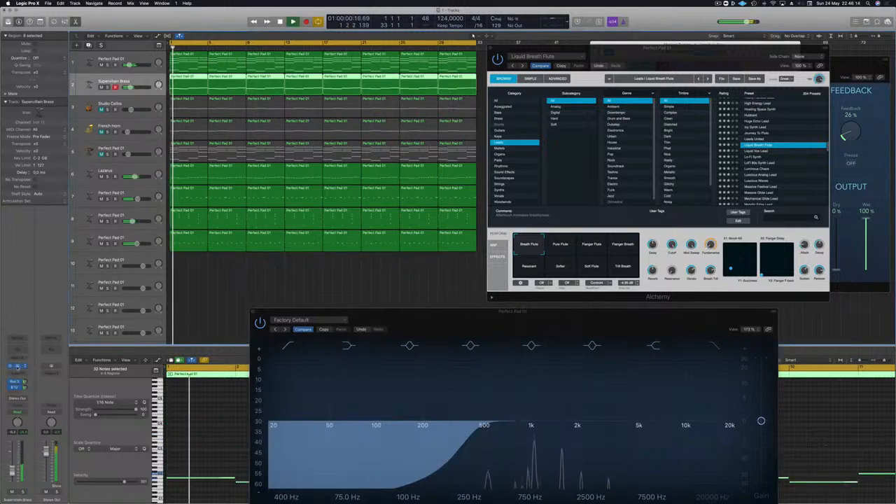
click(17, 367)
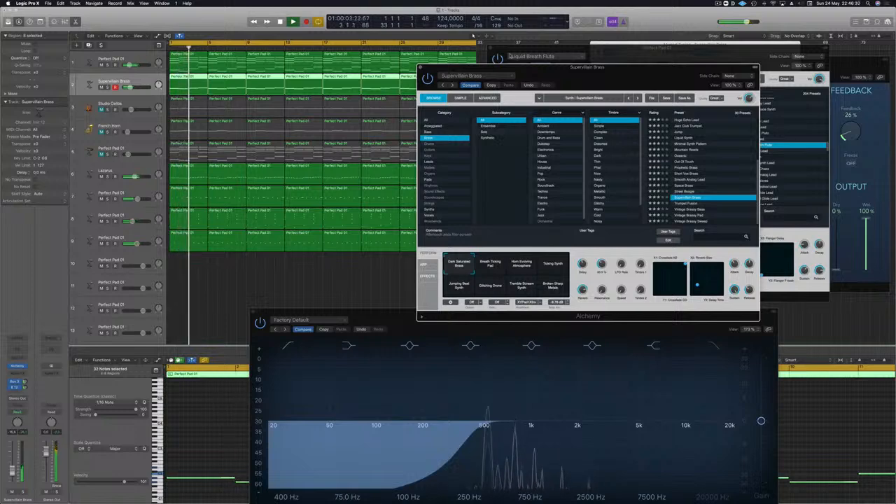
click(421, 67)
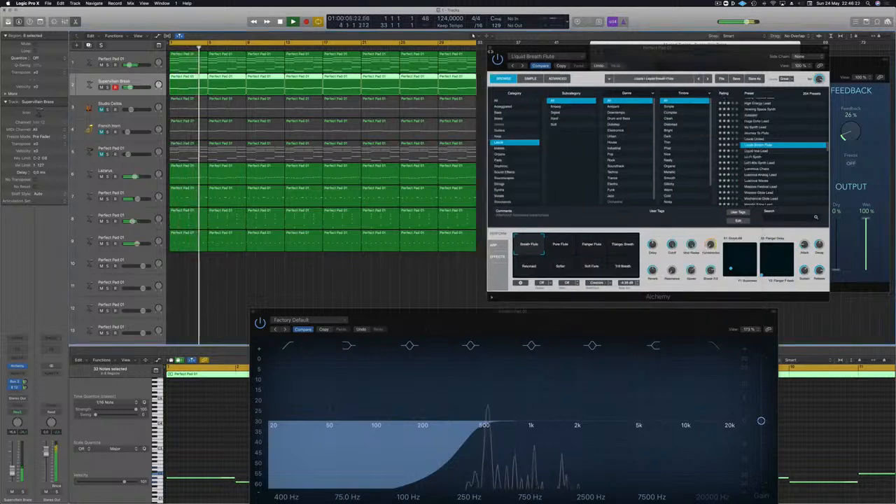
- Close the flute track's Alchemy and Channel EQ windows
click(491, 50)
drag(462, 310, 486, 120)
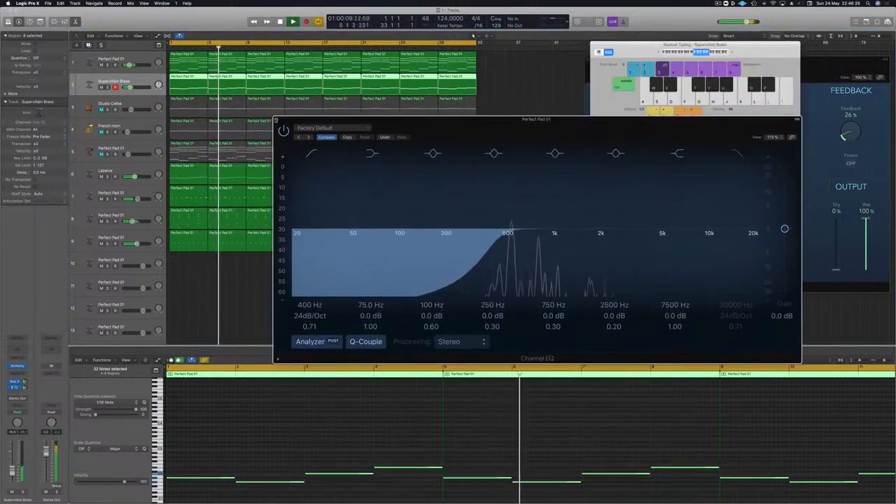
click(275, 121)
- Unmute the Perfect Pad on track 5, select that track and clear the region selection
click(101, 154)
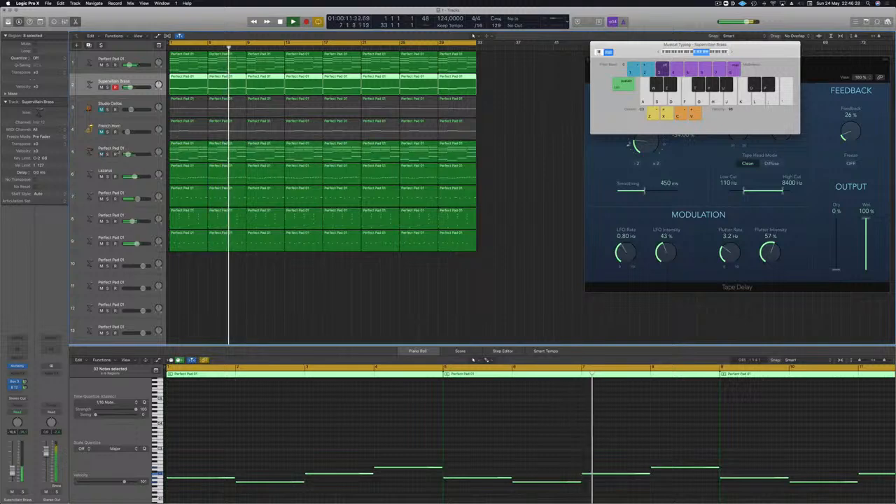
click(128, 149)
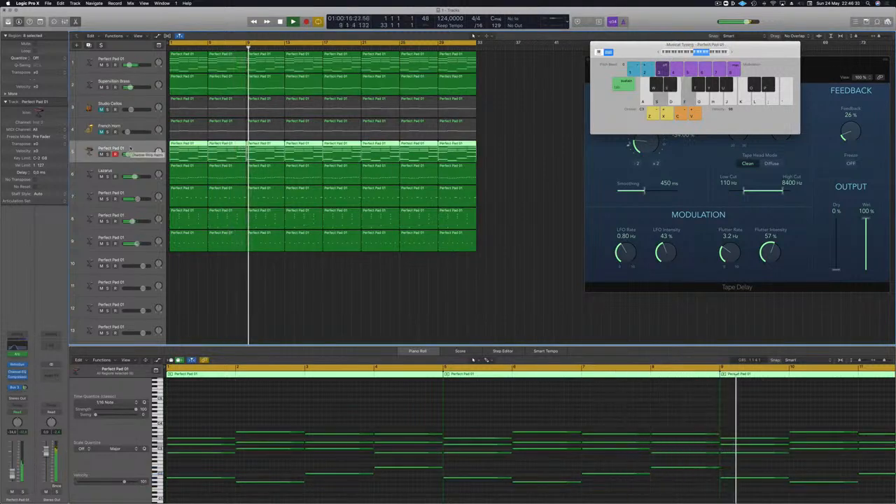
click(514, 219)
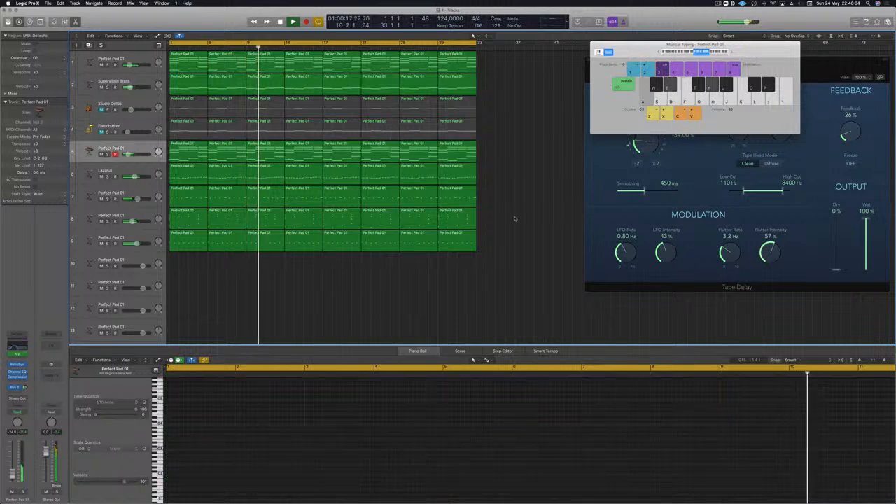